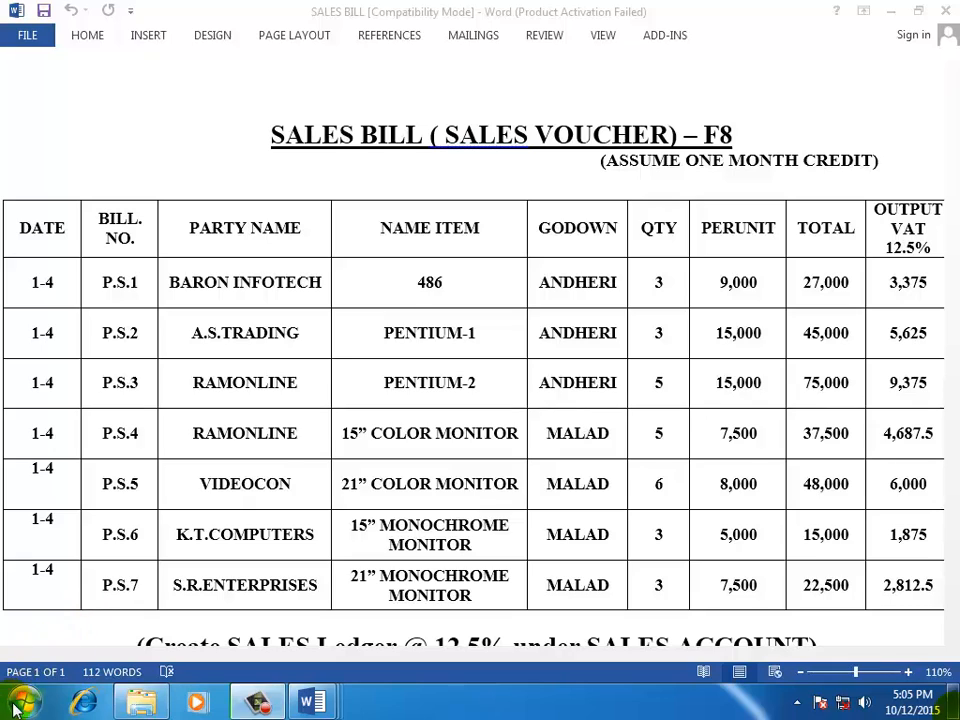
# Review the purchase bill document and return to the sales bill document
pyautogui.click(26, 703)
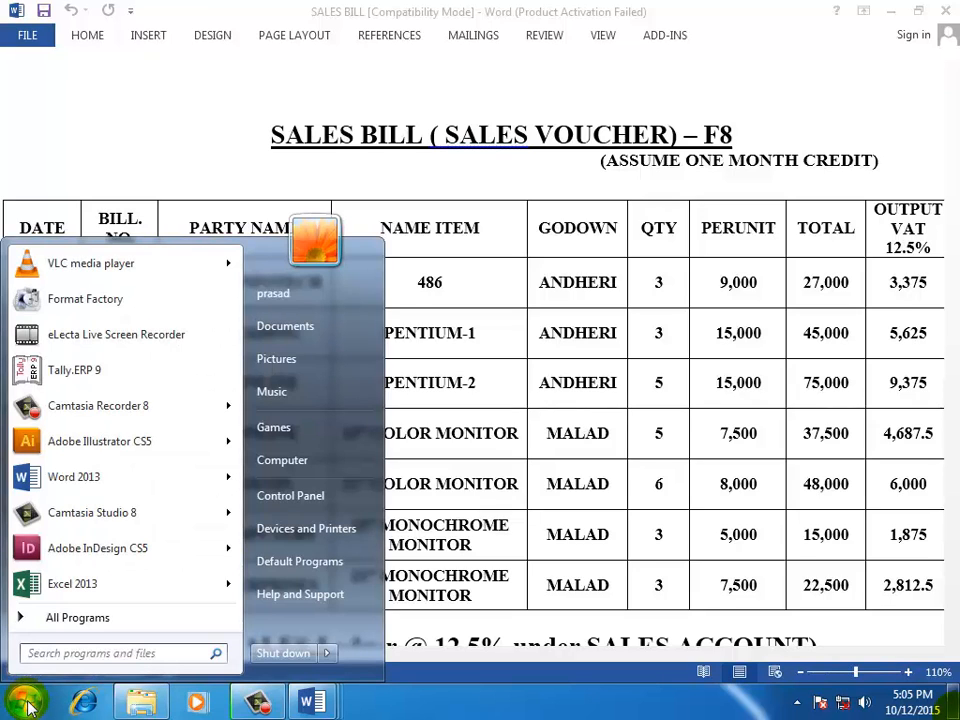
pyautogui.click(465, 408)
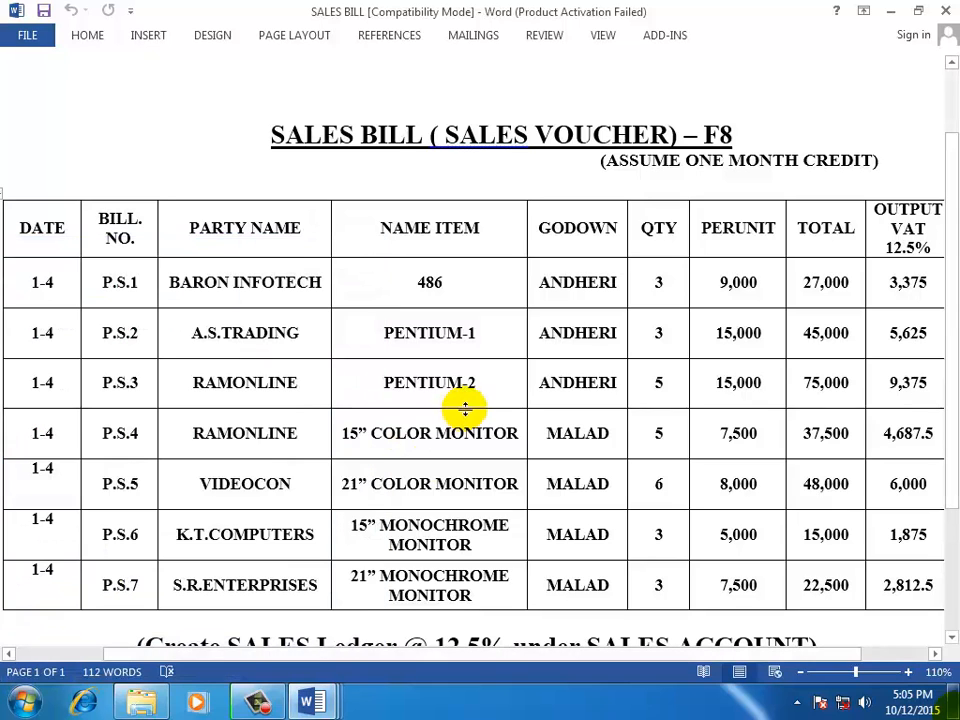
pyautogui.moveTo(311, 696)
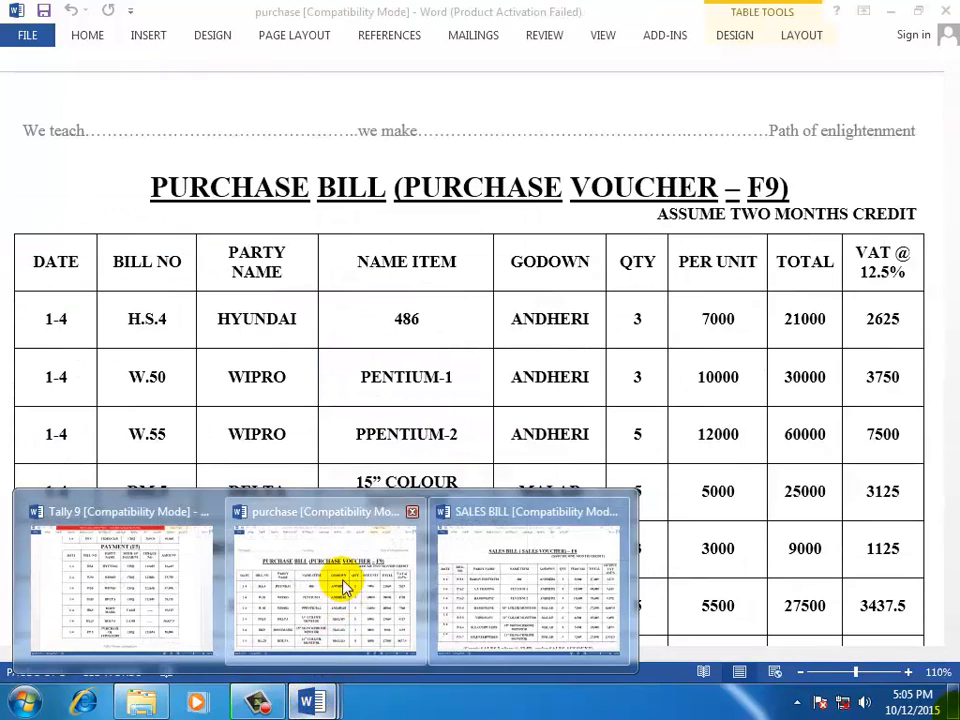
pyautogui.click(343, 587)
pyautogui.click(311, 699)
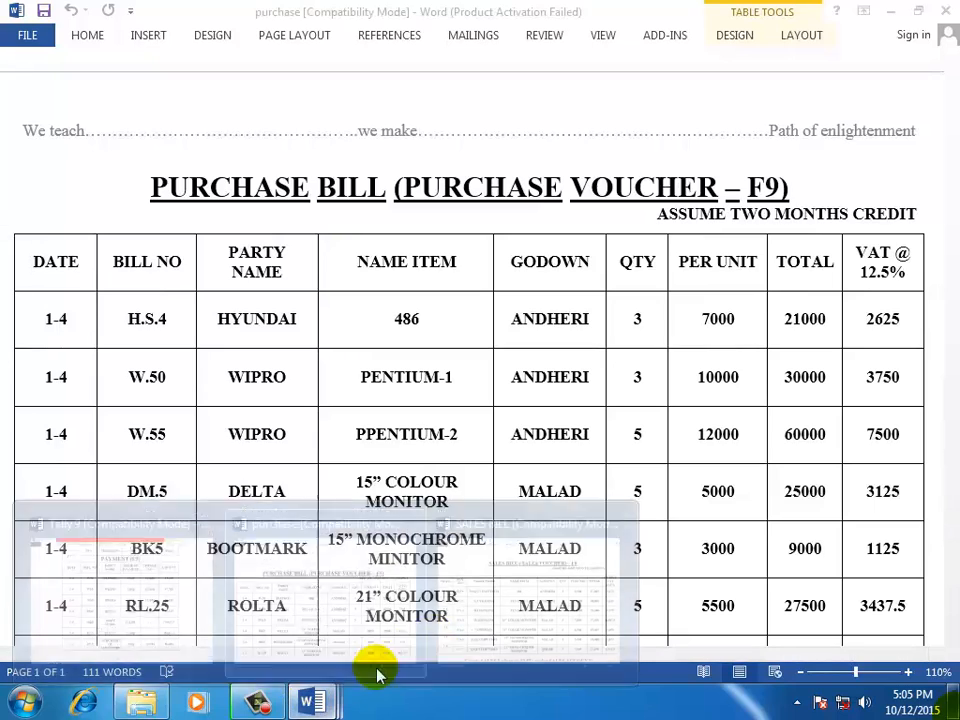
pyautogui.click(497, 577)
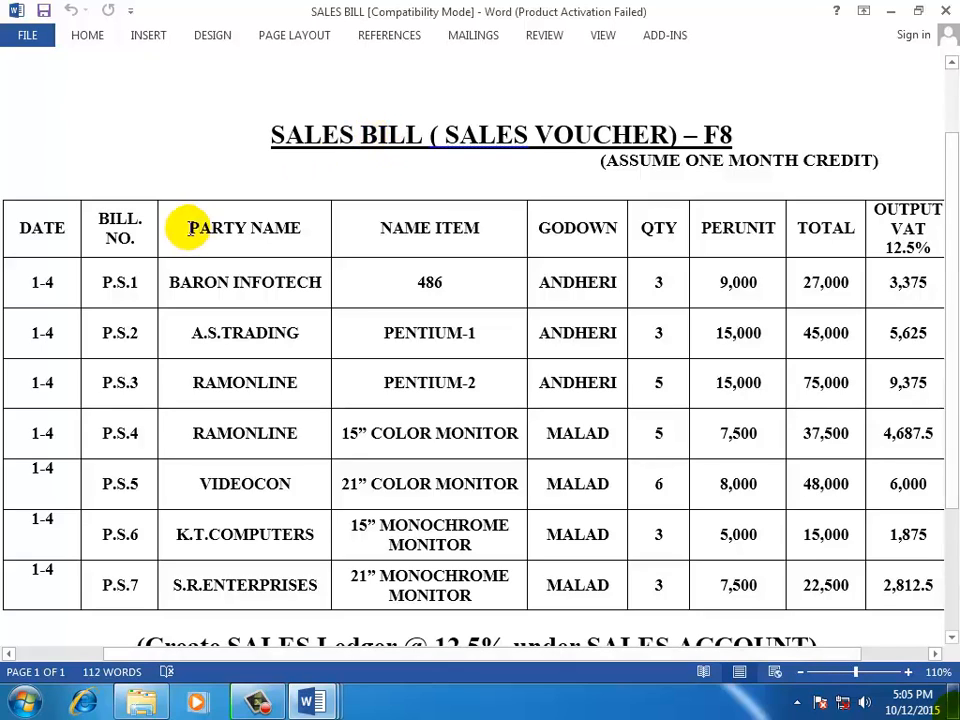
# Switch to Tally.ERP 9 and start it in Educational Mode with the Gold Edition (Unlimited Multi-User)
pyautogui.click(27, 700)
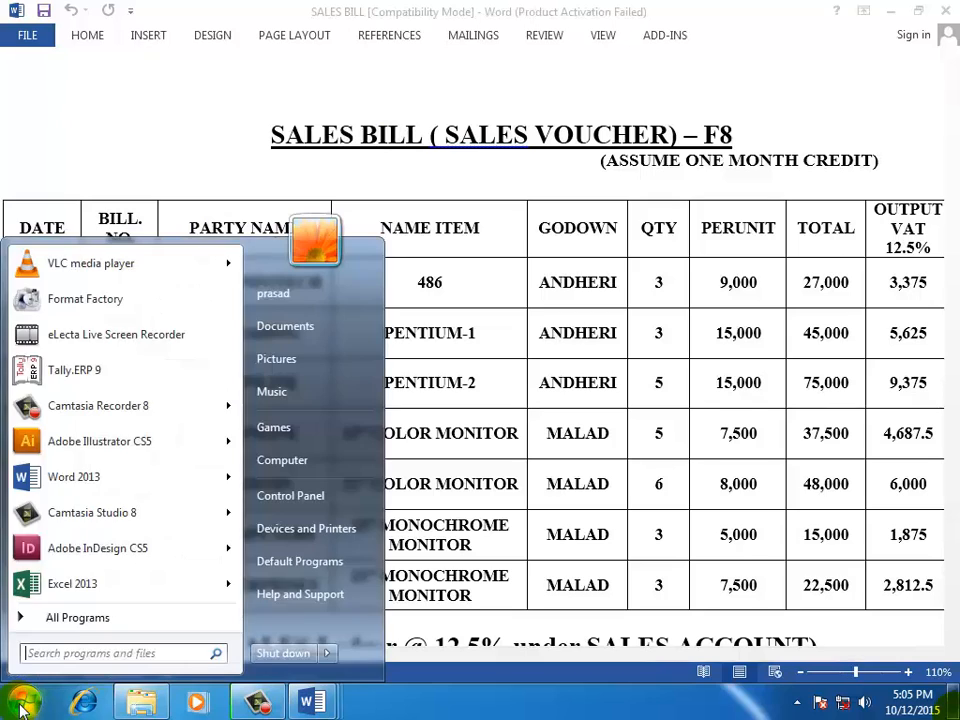
pyautogui.click(35, 371)
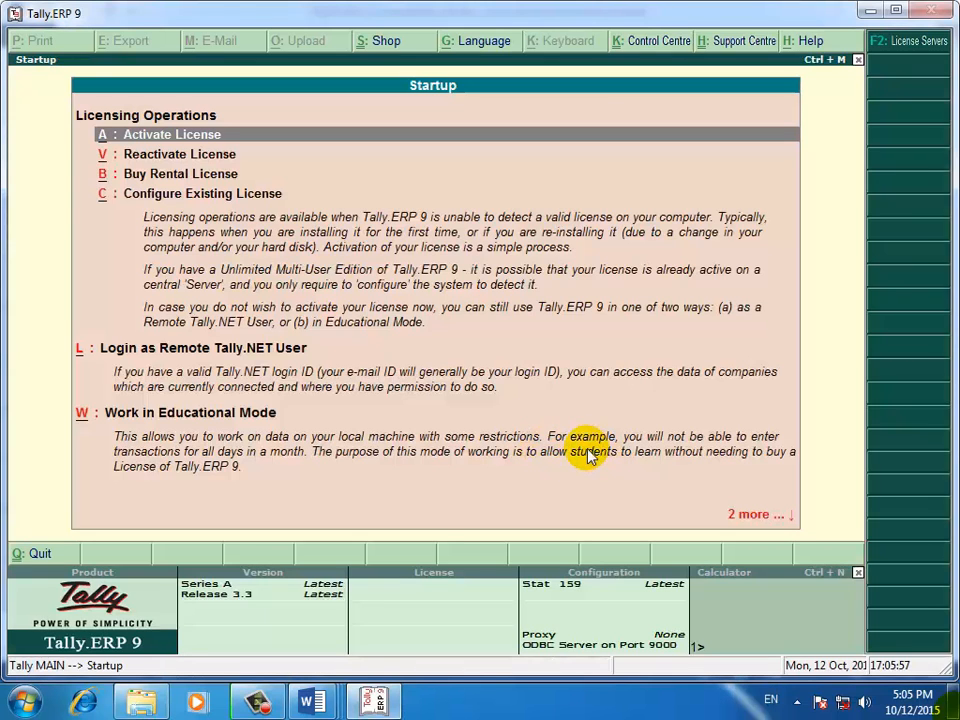
pyautogui.press('Down')
pyautogui.press('Down')
pyautogui.press('Down')
pyautogui.press('Down')
pyautogui.press('Down')
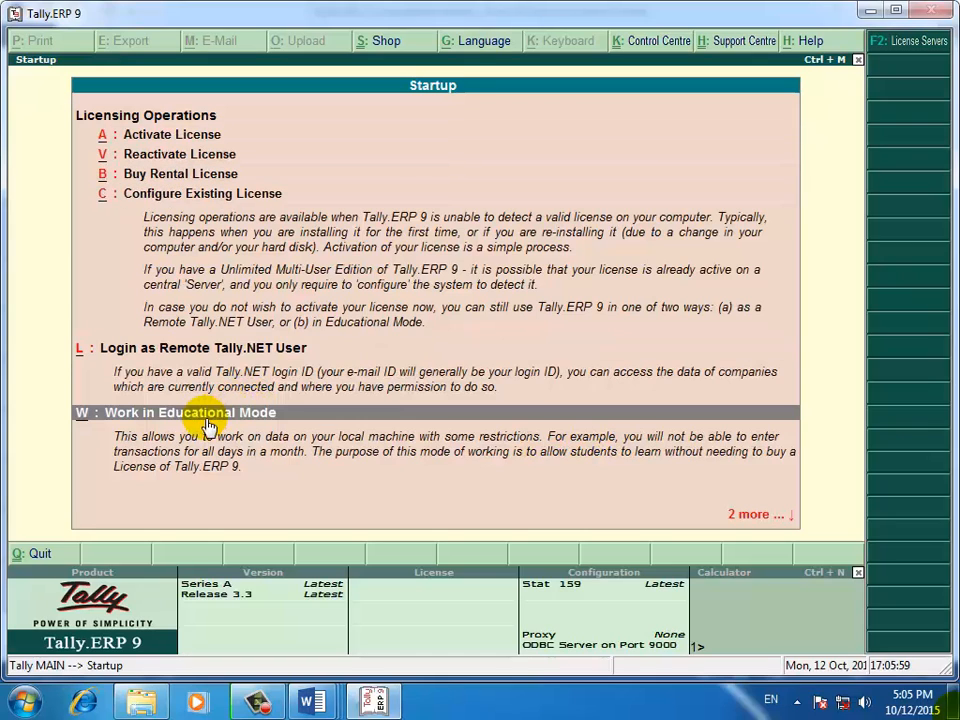
pyautogui.click(210, 422)
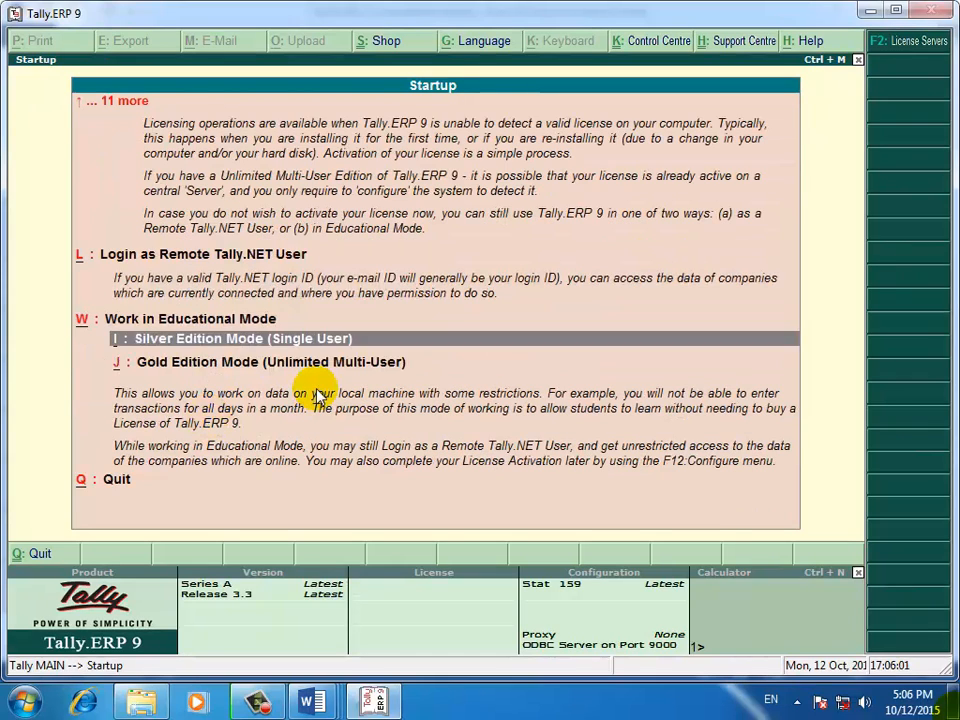
pyautogui.click(255, 368)
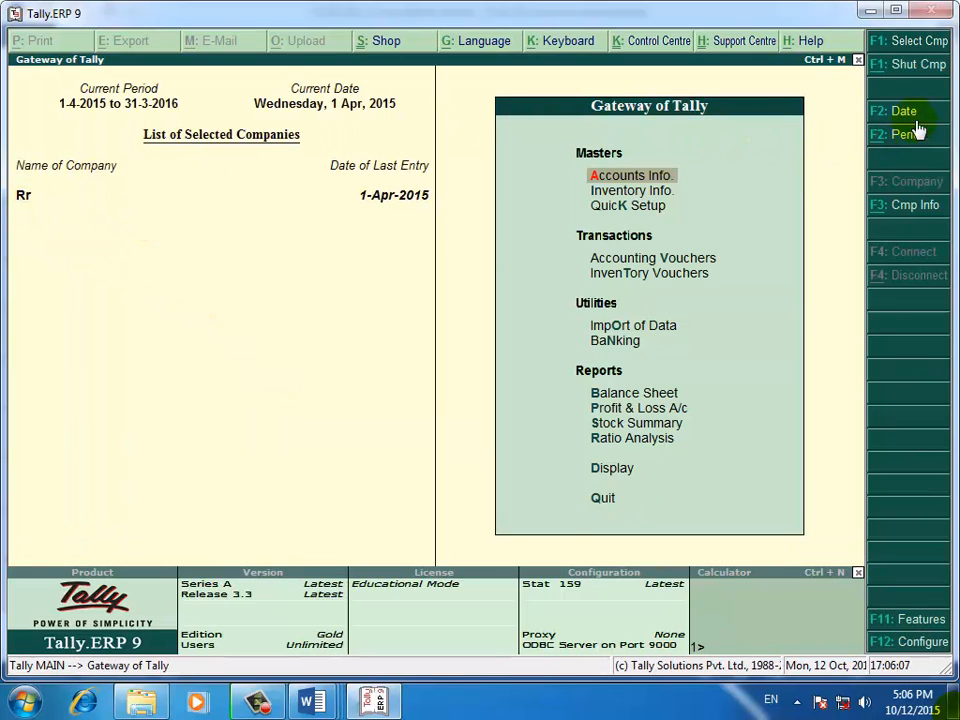
# Shut the company Rr and load the company Prasad Pvt Ltd
pyautogui.click(906, 66)
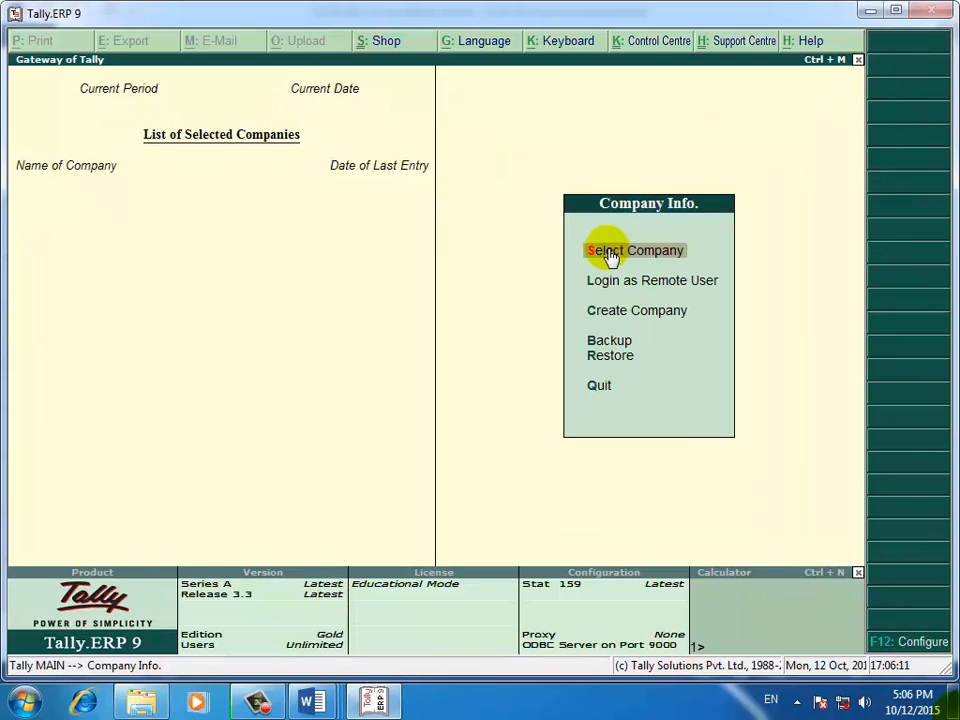
pyautogui.press('Up')
pyautogui.press('Return')
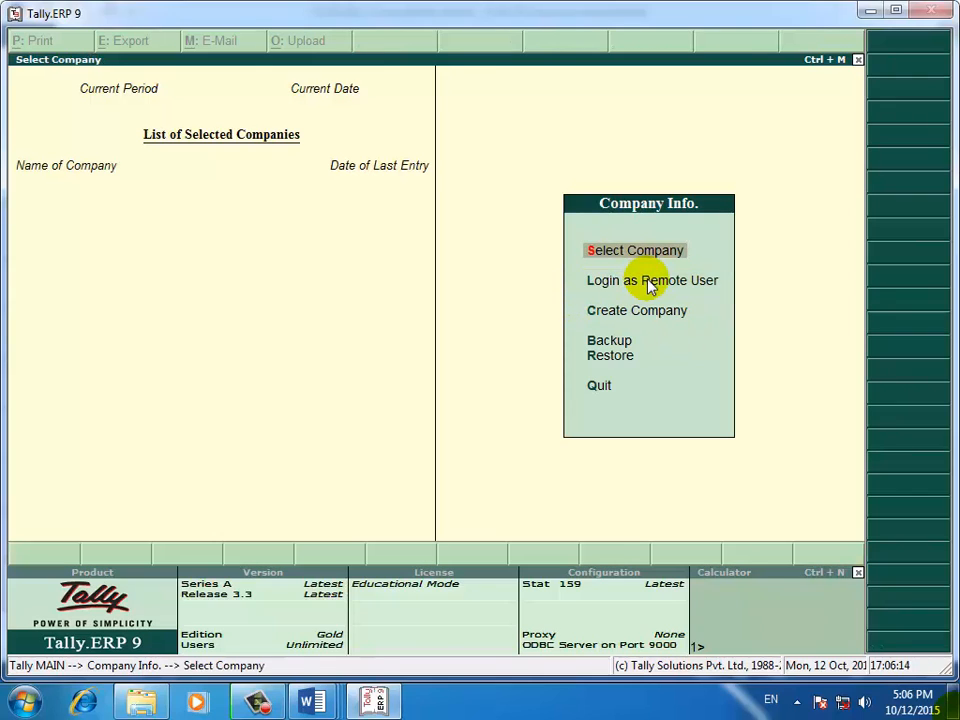
pyautogui.press('Down')
pyautogui.press('Down')
pyautogui.press('Down')
pyautogui.press('Down')
pyautogui.press('Down')
pyautogui.press('Down')
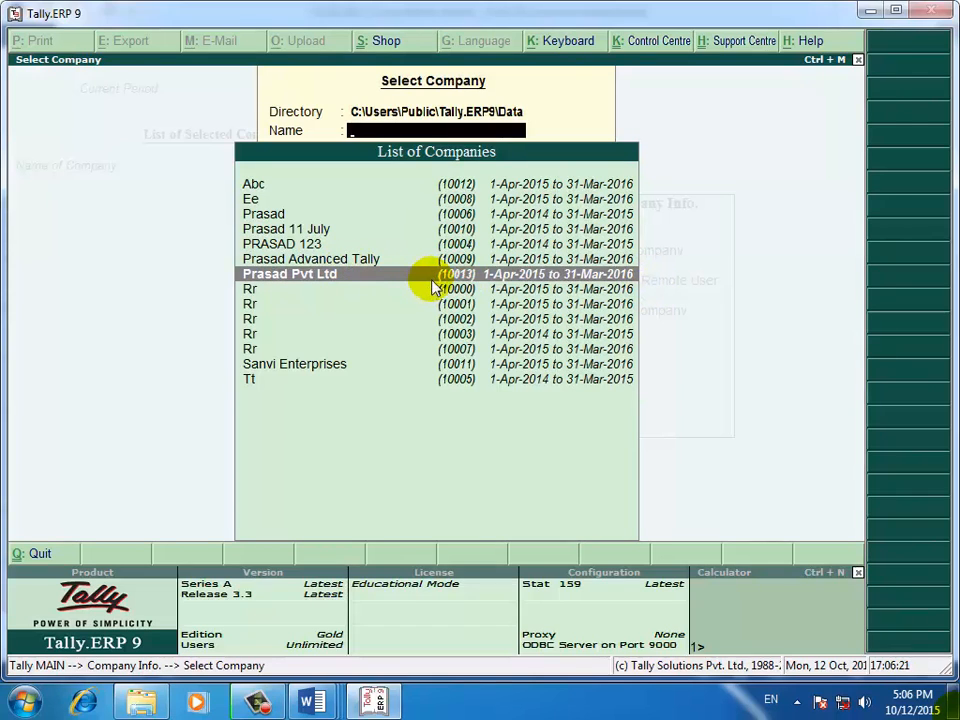
pyautogui.press('Return')
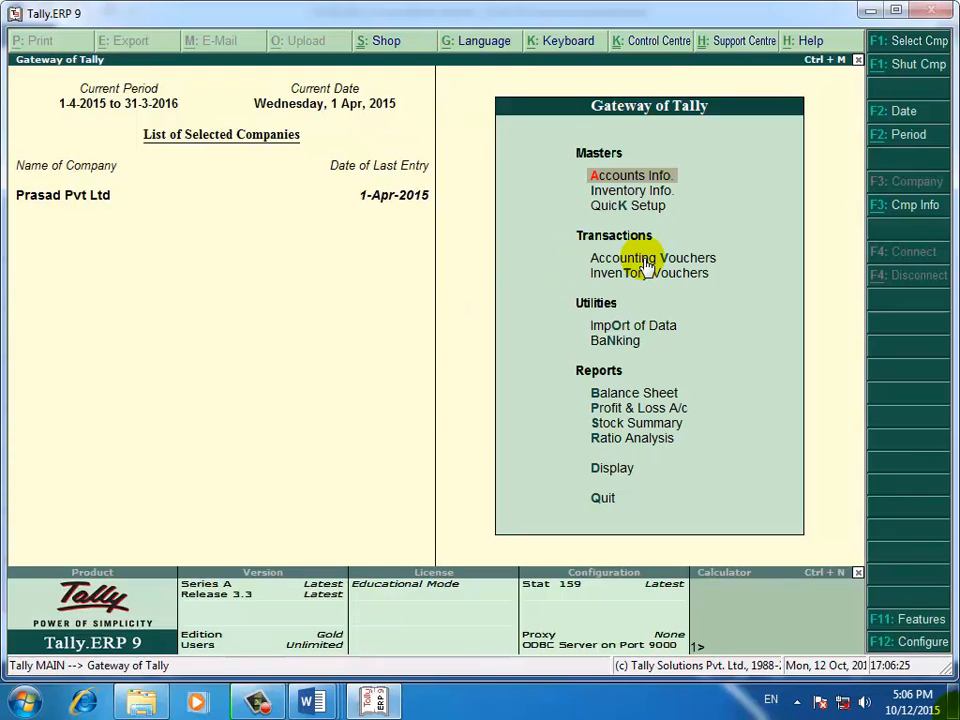
# Display the Statistics report from the Statements of Accounts
pyautogui.press('Down')
pyautogui.press('Down')
pyautogui.press('Down')
pyautogui.press('Down')
pyautogui.press('Down')
pyautogui.press('Down')
pyautogui.press('Down')
pyautogui.press('Down')
pyautogui.press('Down')
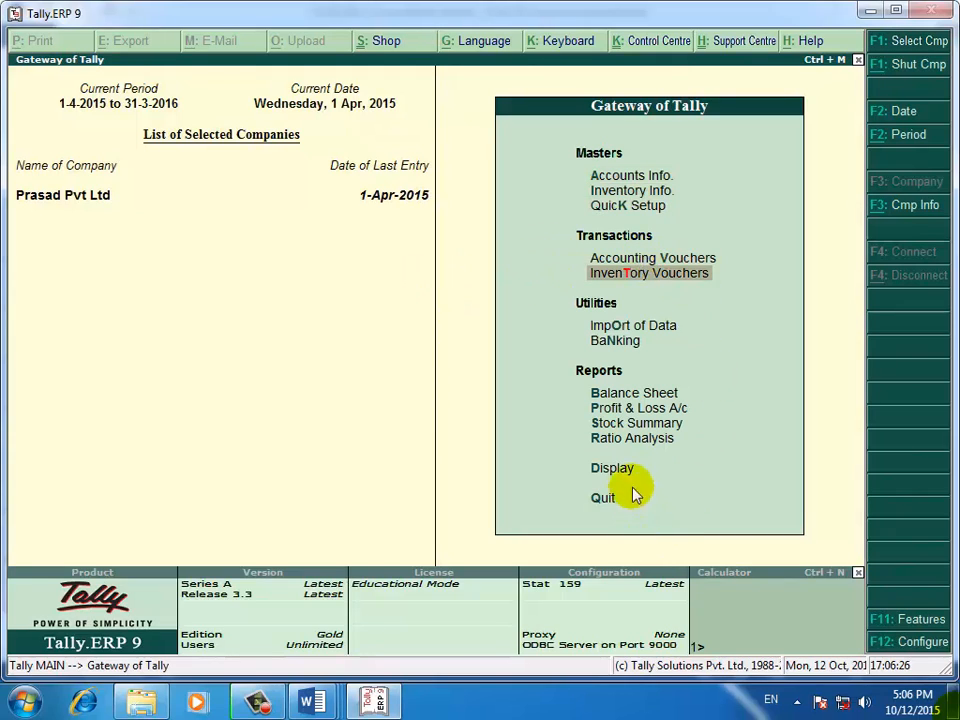
pyautogui.press('Down')
pyautogui.press('Down')
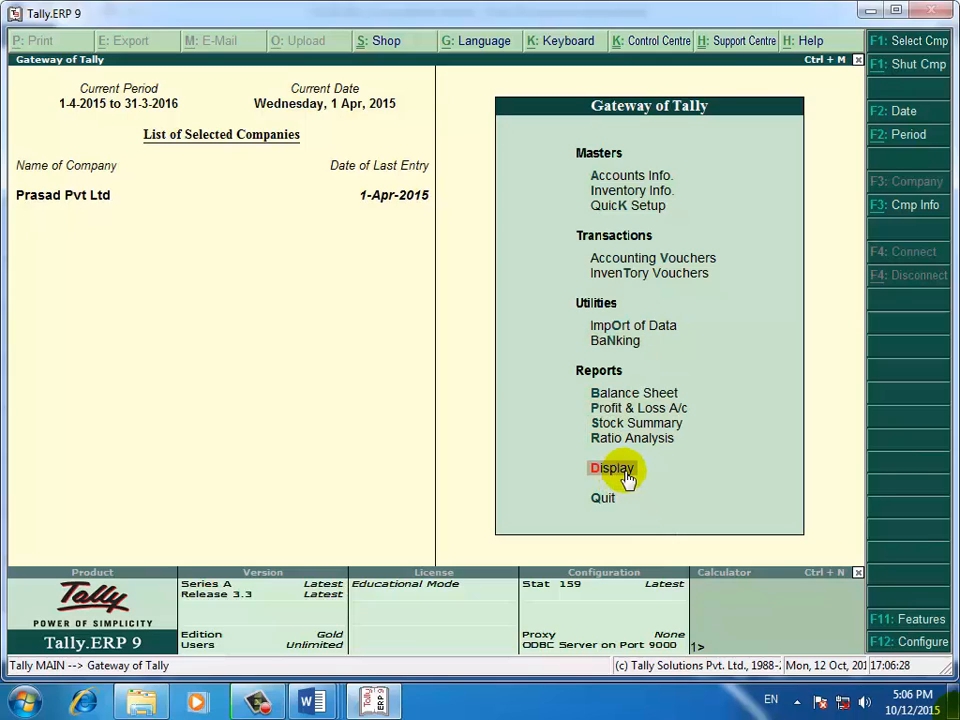
pyautogui.press('Return')
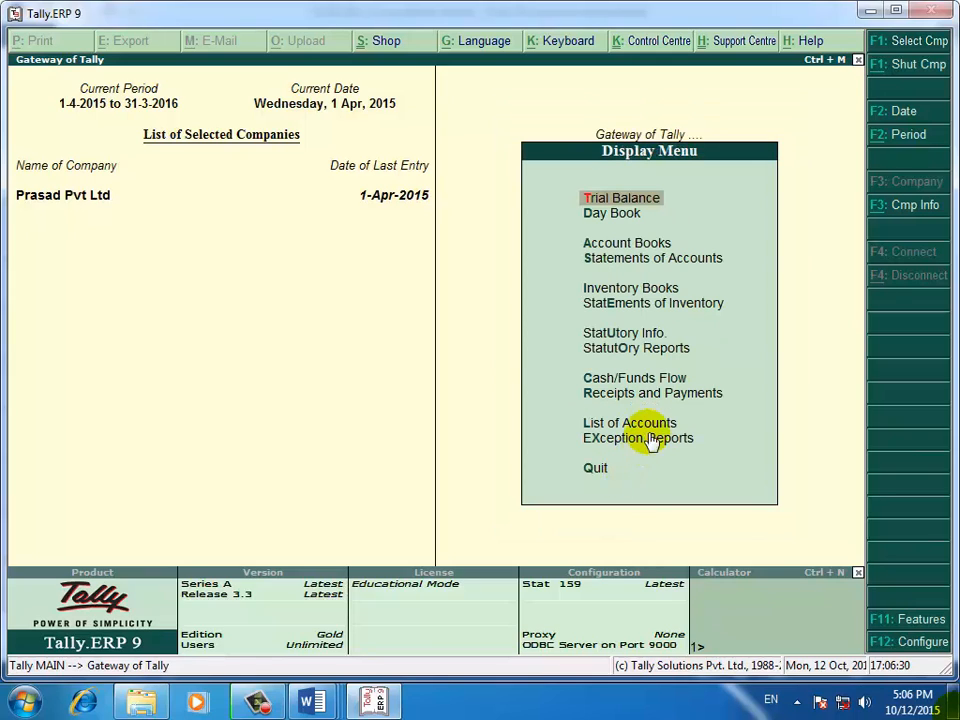
pyautogui.press('Down')
pyautogui.press('Down')
pyautogui.press('Down')
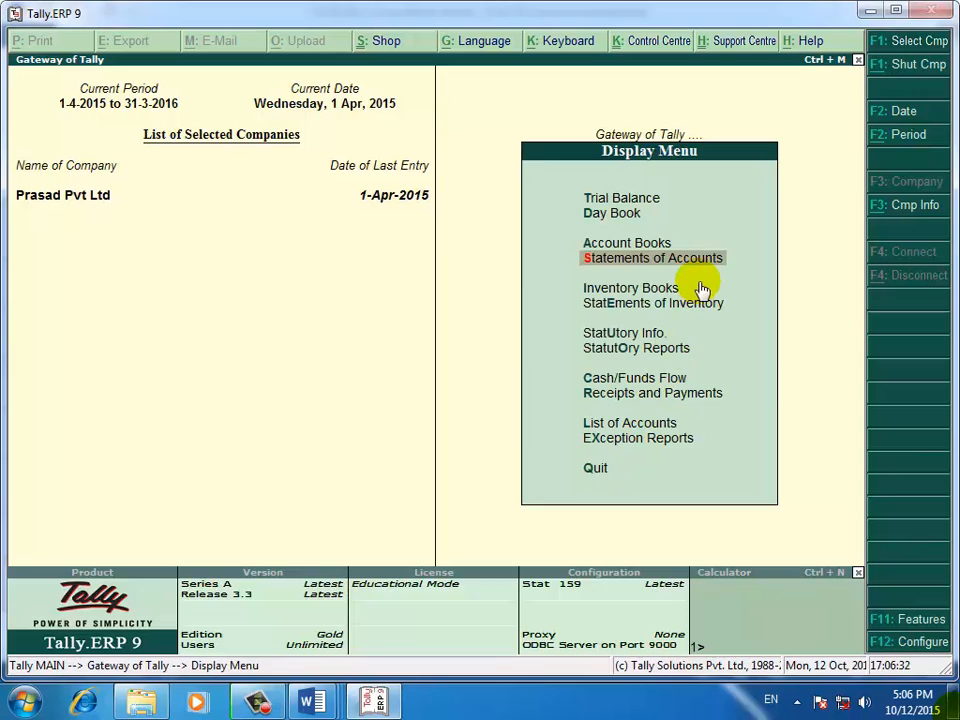
pyautogui.press('Return')
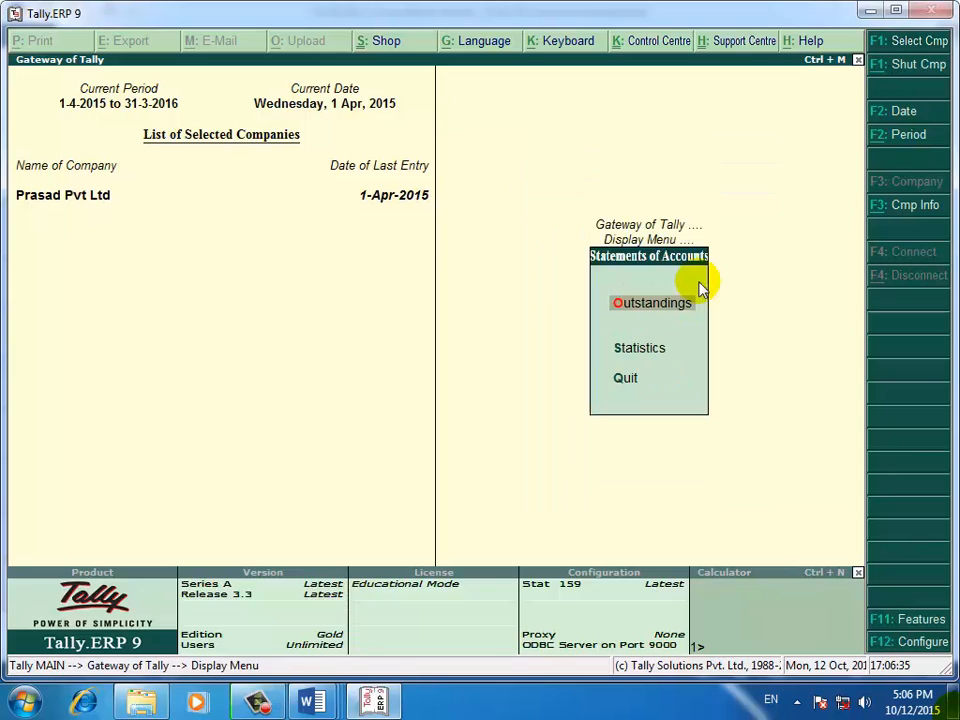
pyautogui.press('Down')
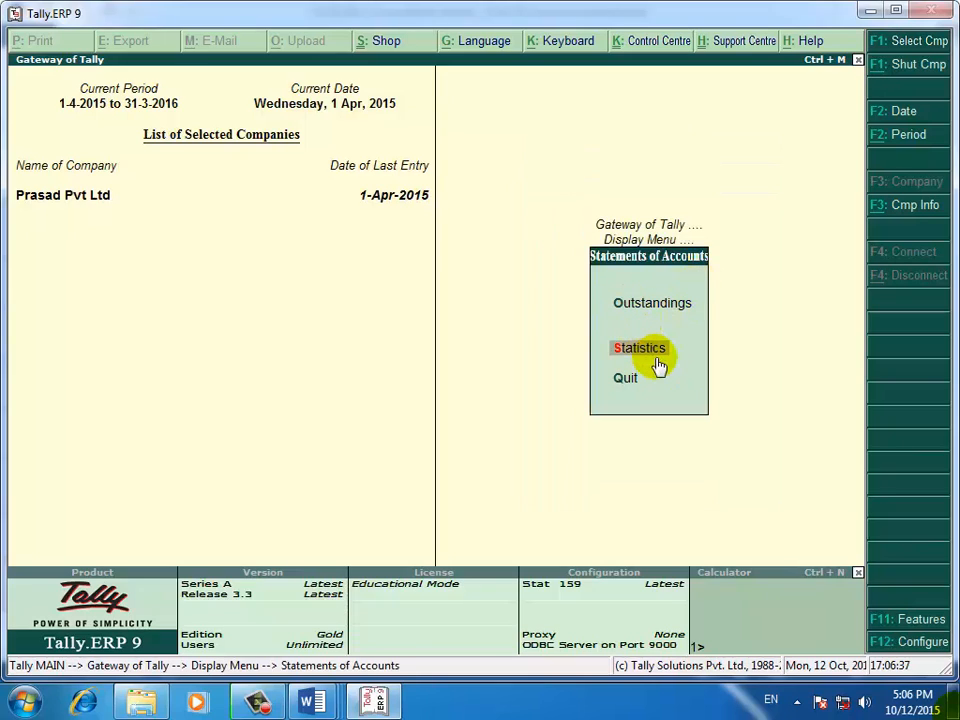
pyautogui.click(656, 364)
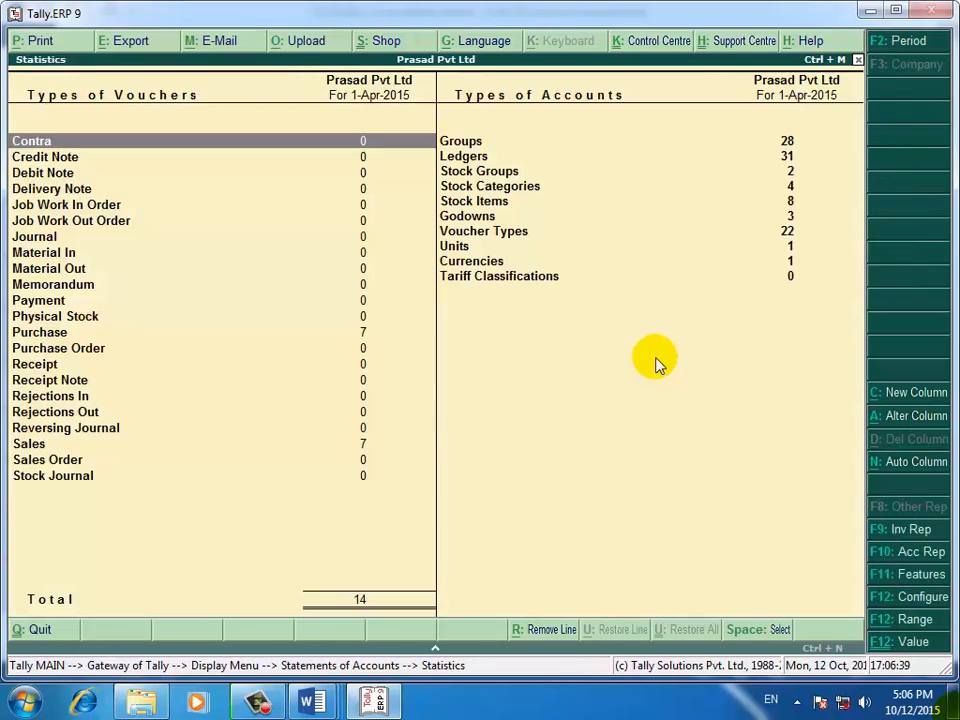
# Examine the numbers of Purchase and Sales vouchers in the Statistics report
pyautogui.press('Down')
pyautogui.press('Down')
pyautogui.press('Down')
pyautogui.press('Down')
pyautogui.press('Down')
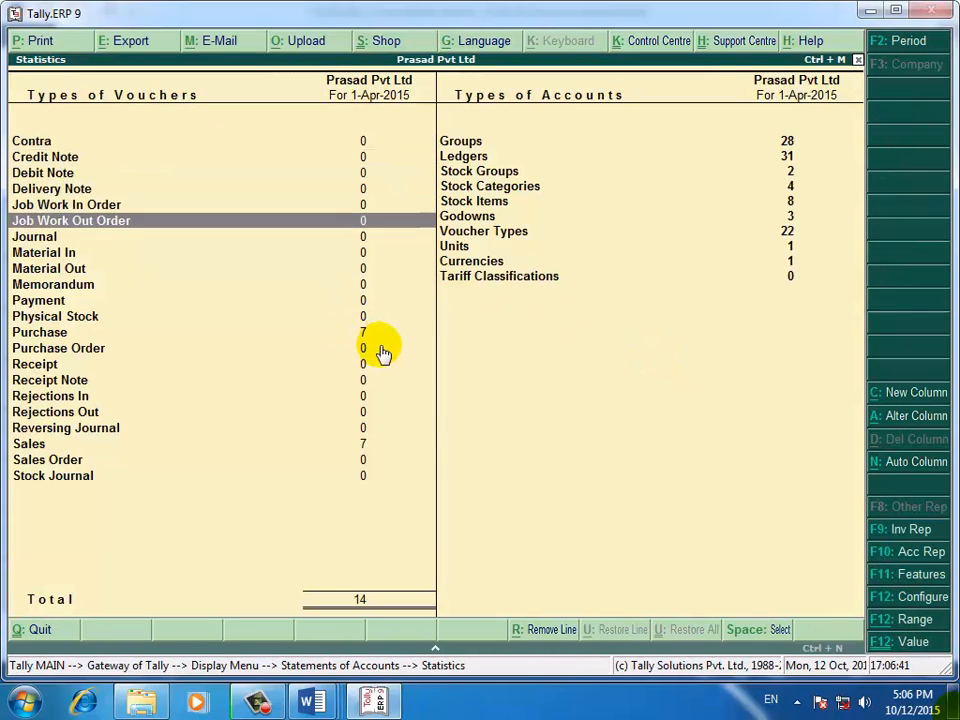
pyautogui.press('Down')
pyautogui.press('Down')
pyautogui.press('Down')
pyautogui.press('Down')
pyautogui.press('Down')
pyautogui.press('Down')
pyautogui.press('Down')
pyautogui.press('Down')
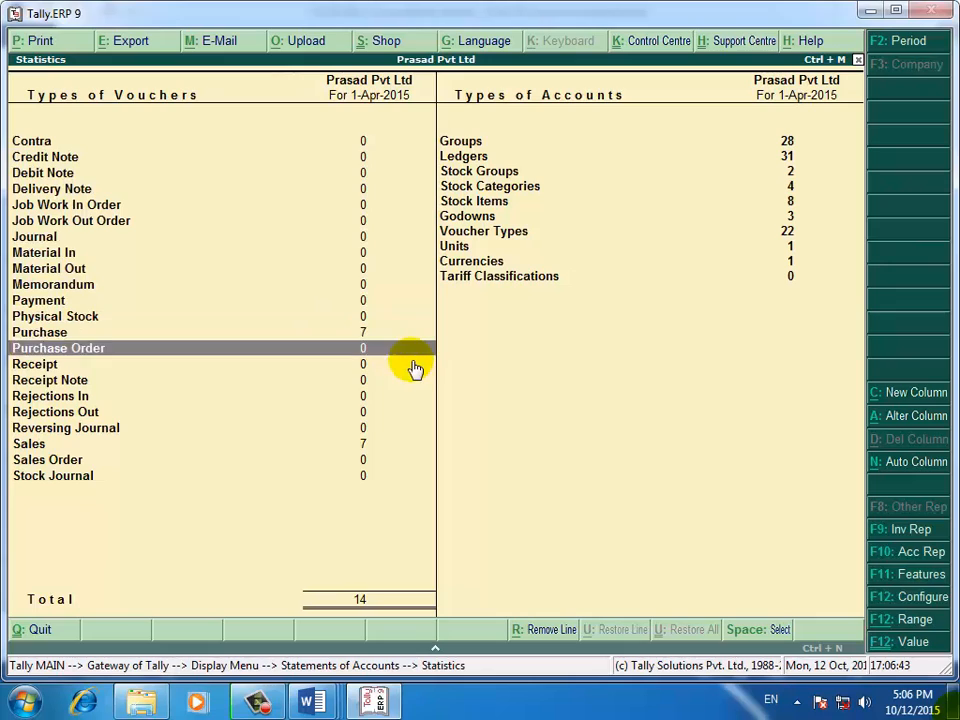
pyautogui.press('Down')
pyautogui.press('Down')
pyautogui.press('Down')
pyautogui.press('Down')
pyautogui.press('Down')
pyautogui.press('Down')
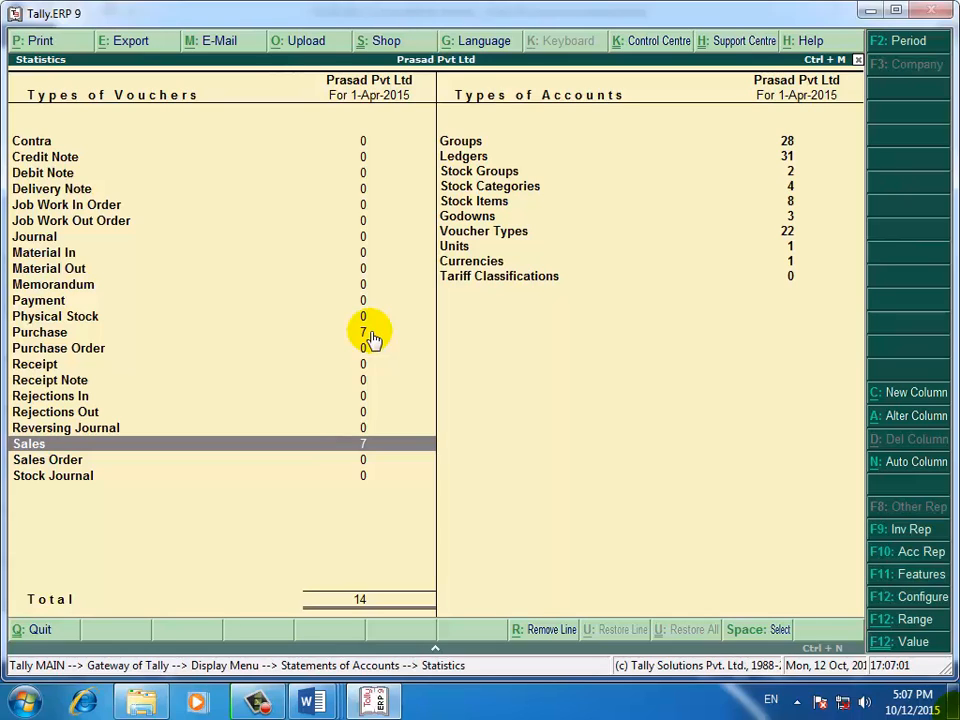
# View the list of April purchase vouchers from the Statistics report and return to the Gateway of Tally
pyautogui.press('Up')
pyautogui.press('Up')
pyautogui.press('Up')
pyautogui.press('Up')
pyautogui.press('Up')
pyautogui.press('Up')
pyautogui.press('Up')
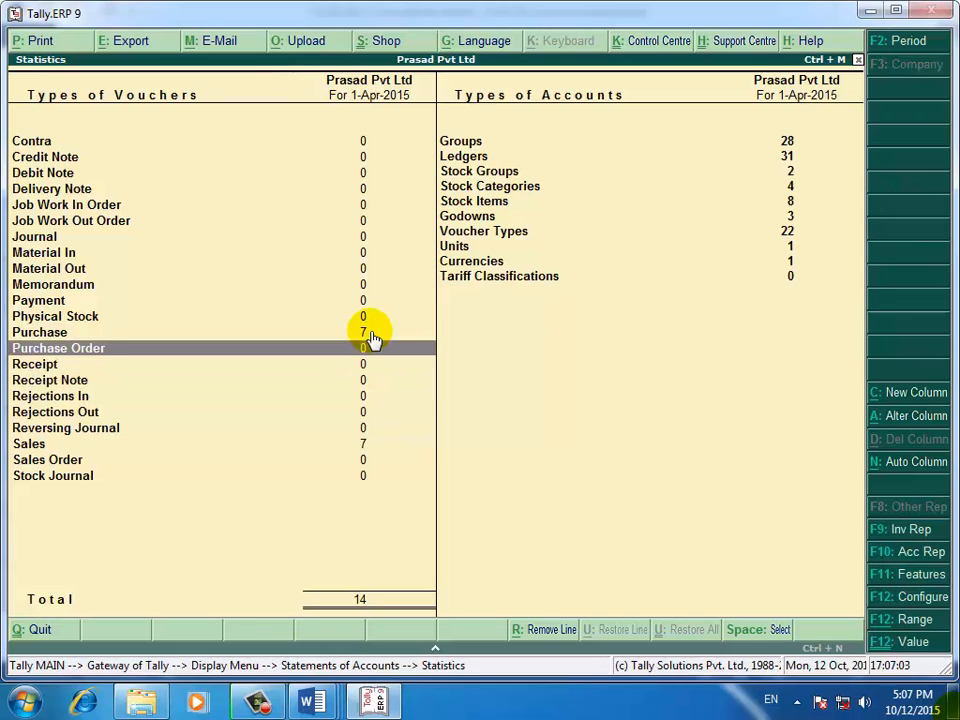
pyautogui.press('Return')
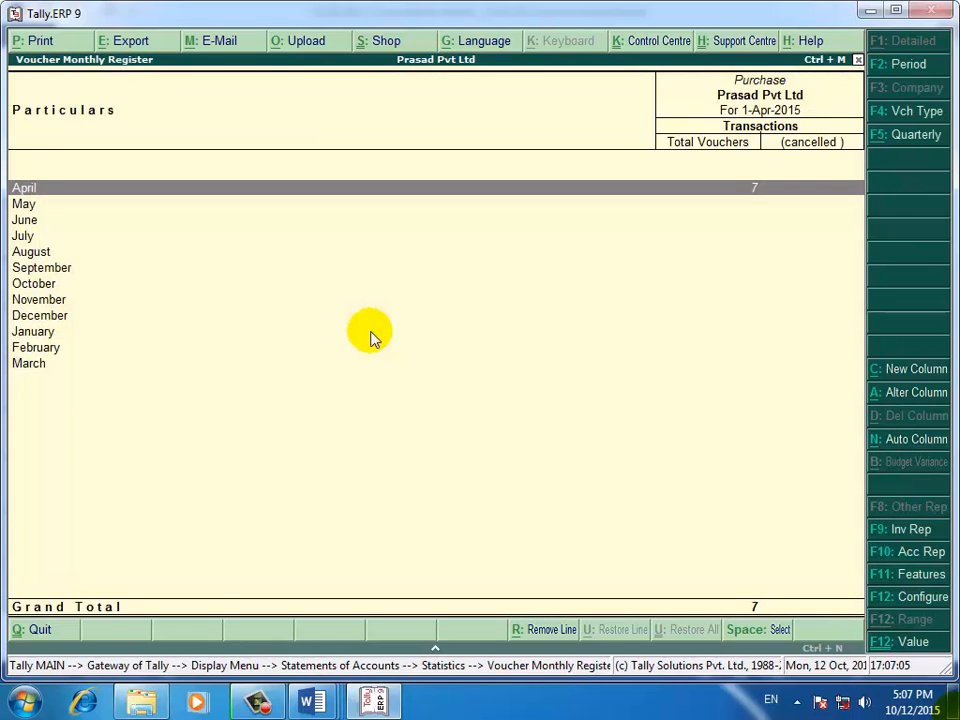
pyautogui.press('Return')
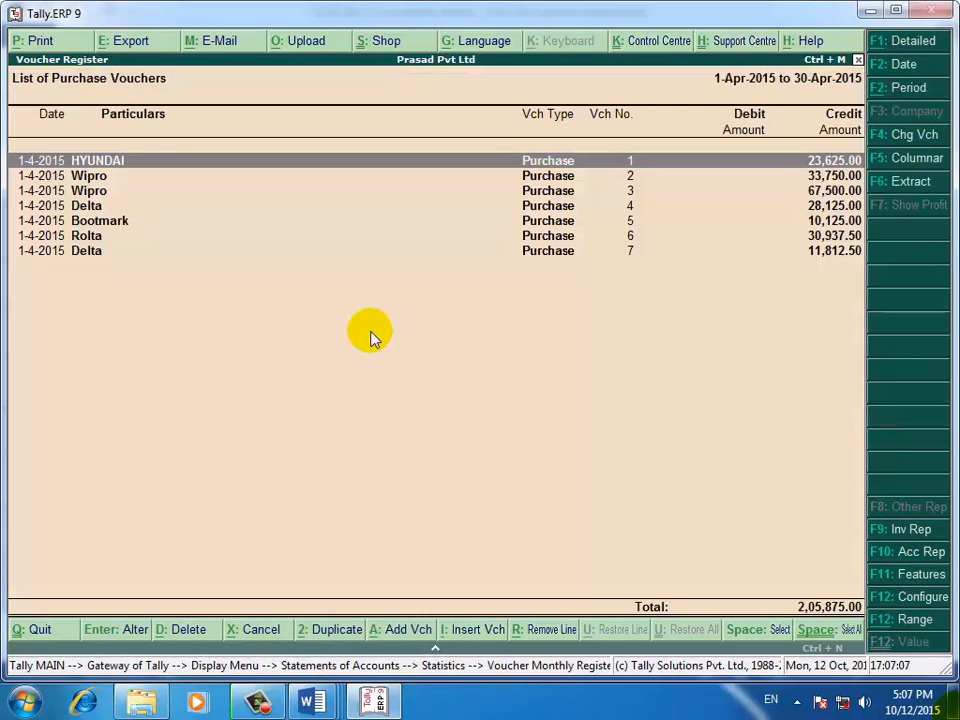
pyautogui.press('Escape')
pyautogui.press('Escape')
pyautogui.press('Escape')
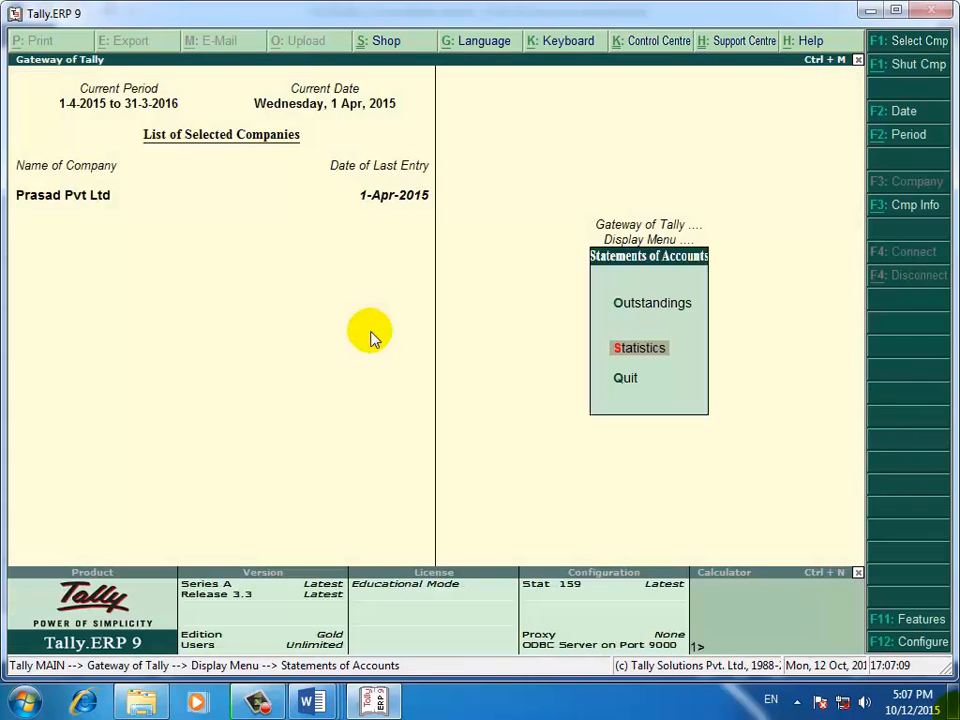
pyautogui.press('Escape')
pyautogui.press('Escape')
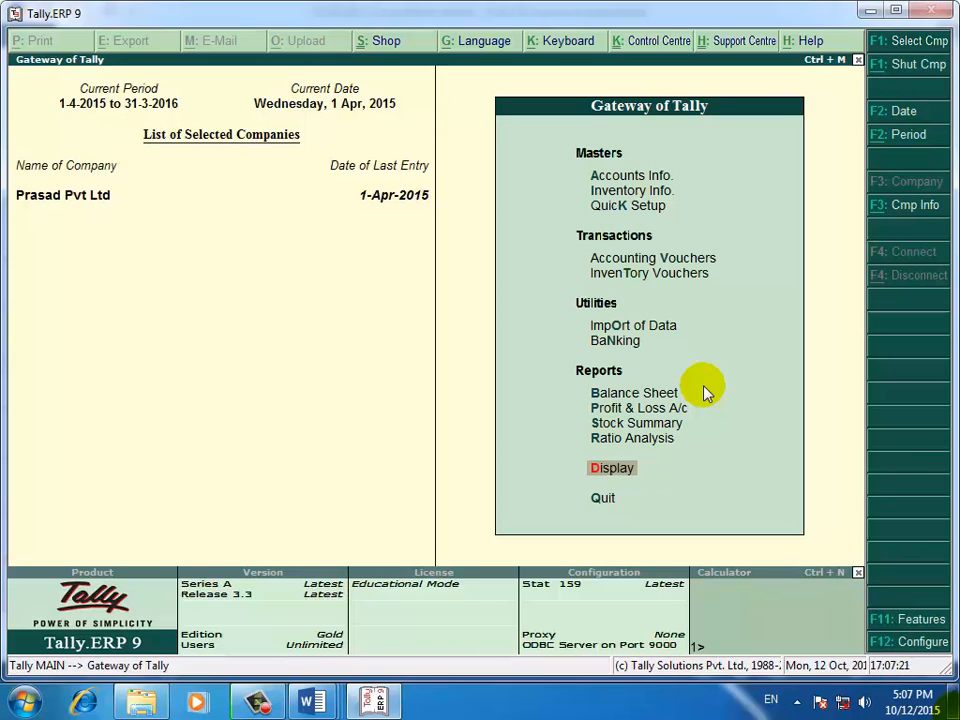
pyautogui.press('Down')
pyautogui.press('Up')
pyautogui.click(630, 481)
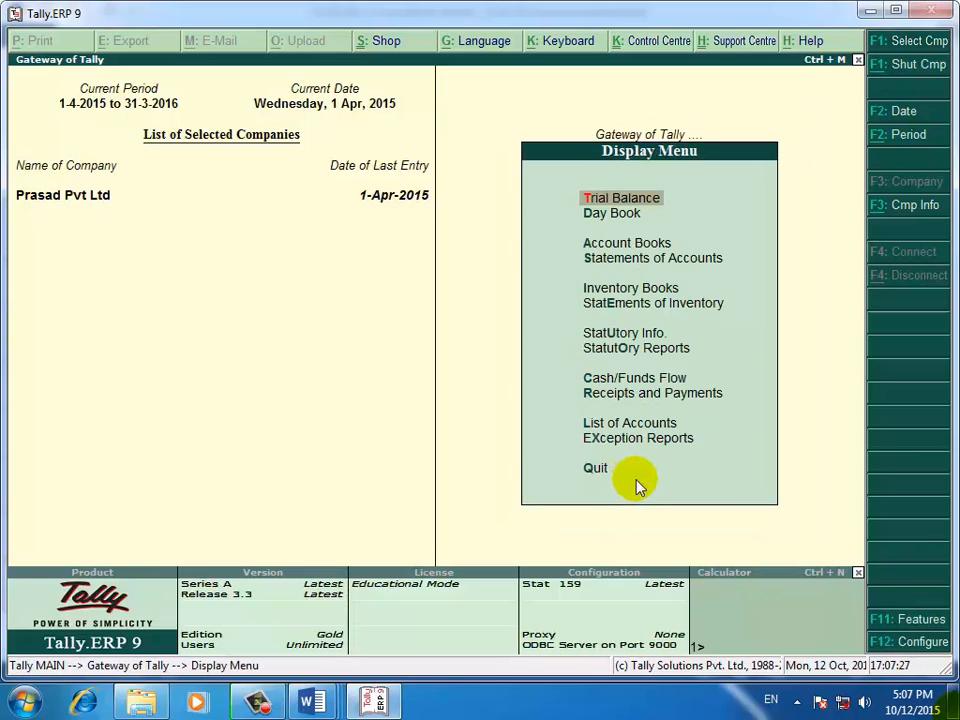
pyautogui.press('Down')
pyautogui.press('Down')
pyautogui.press('Down')
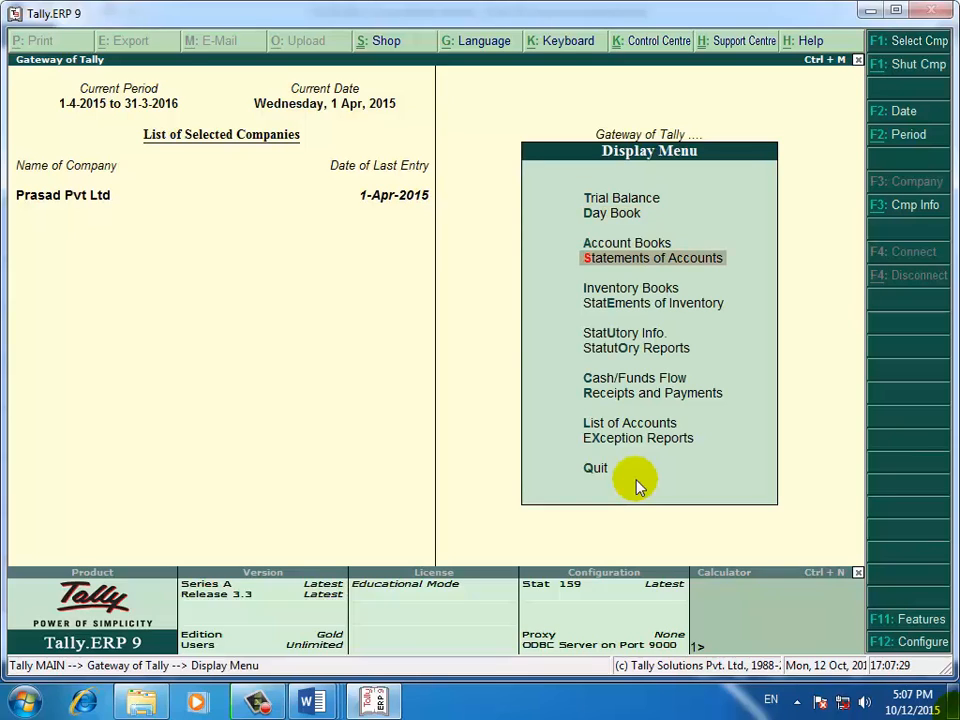
pyautogui.click(671, 268)
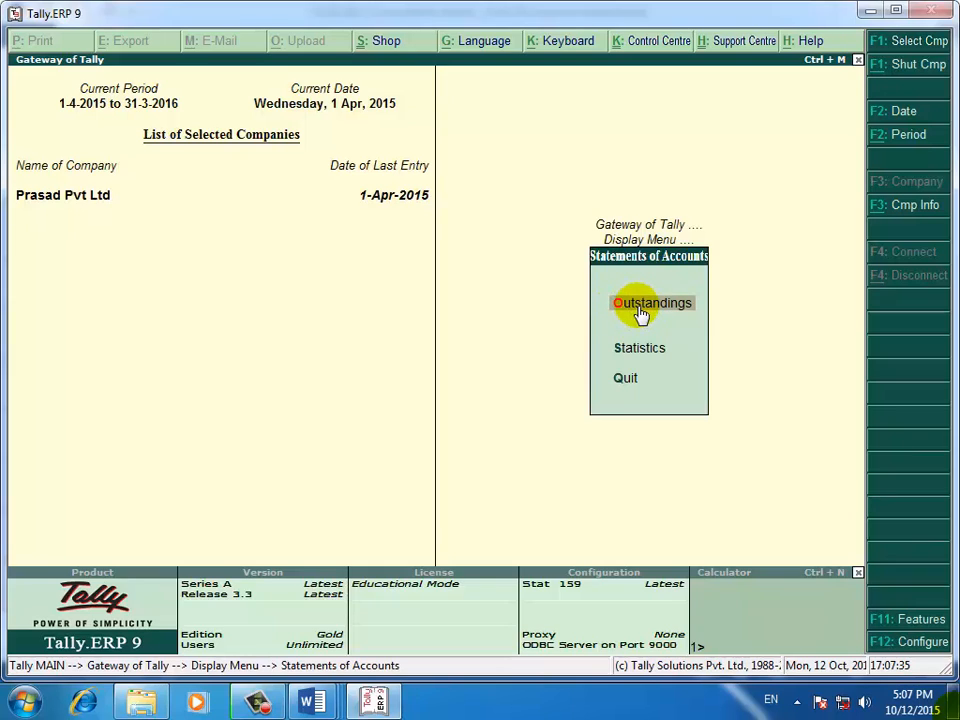
pyautogui.press('Escape')
pyautogui.press('Escape')
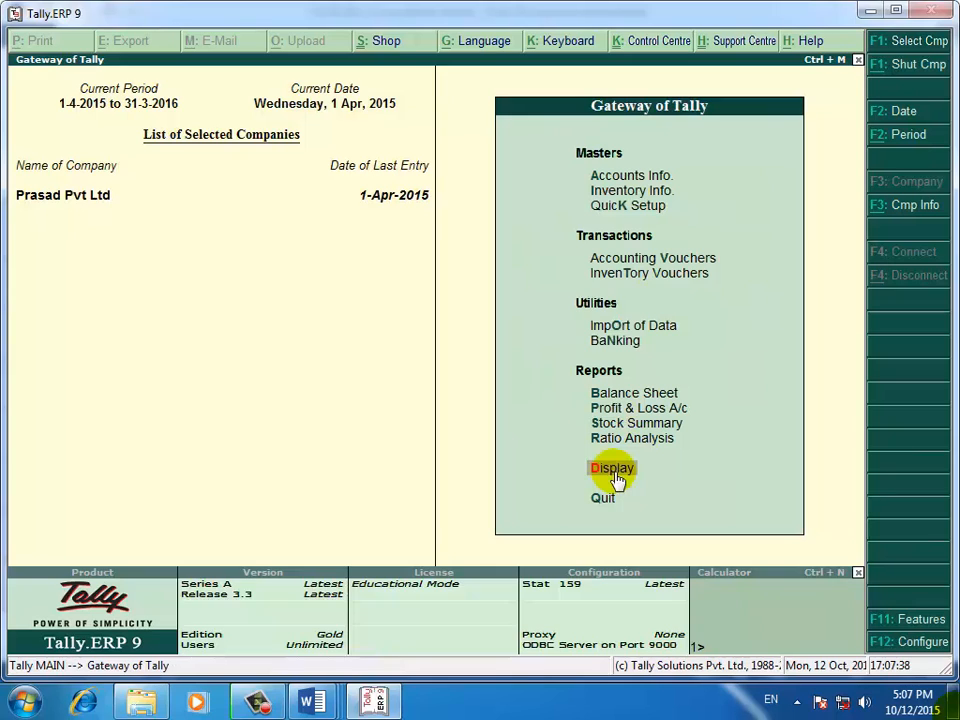
# Display the Receivables report under Outstandings in the Statements of Accounts
pyautogui.click(613, 470)
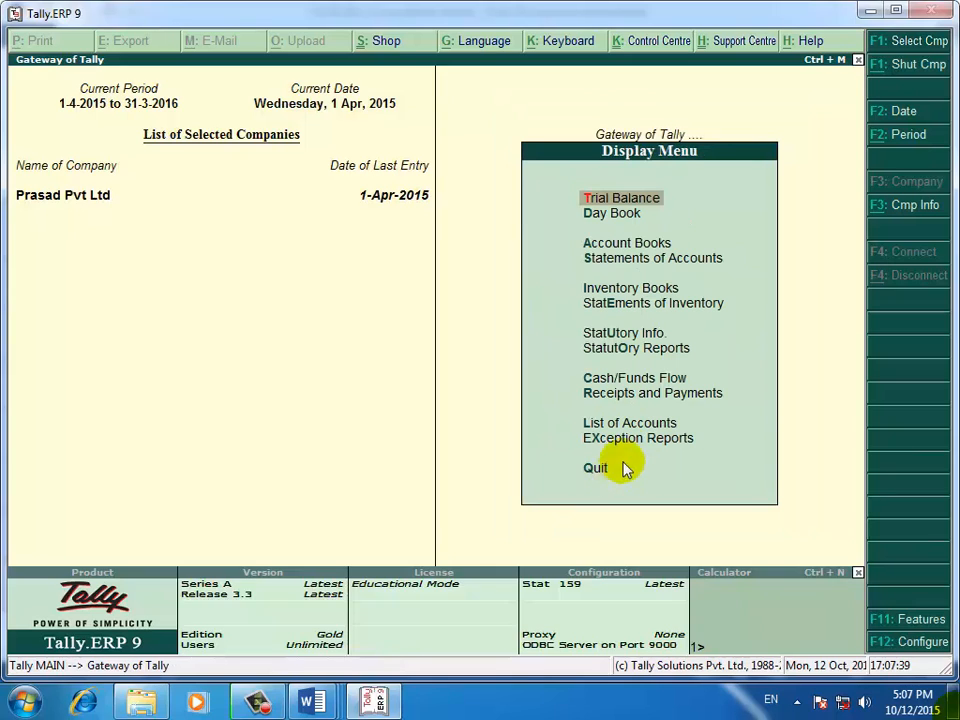
pyautogui.click(645, 268)
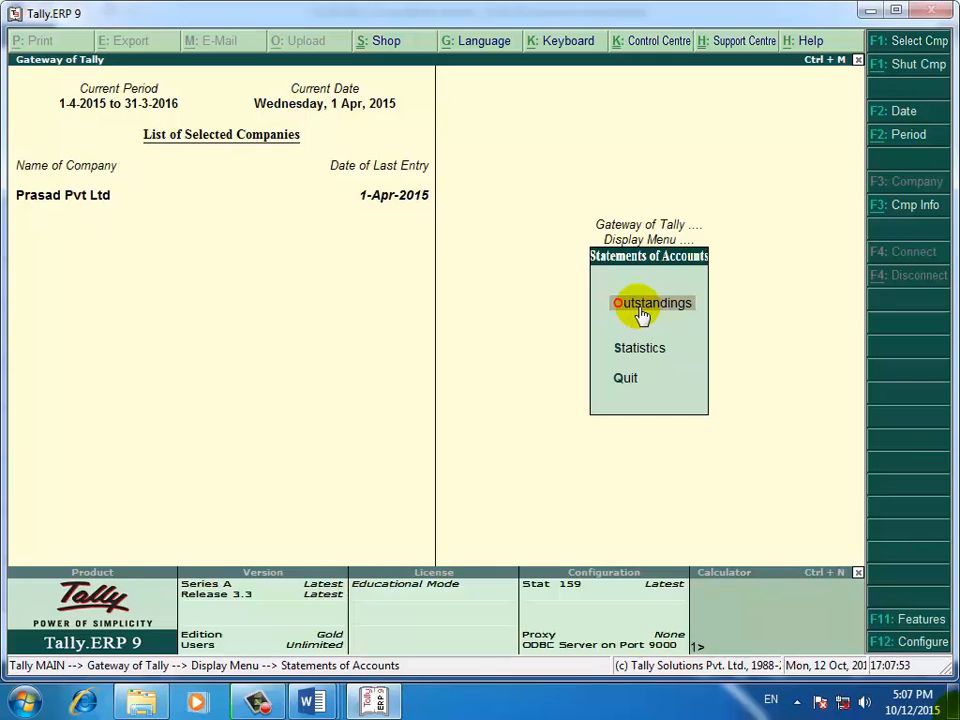
pyautogui.click(641, 315)
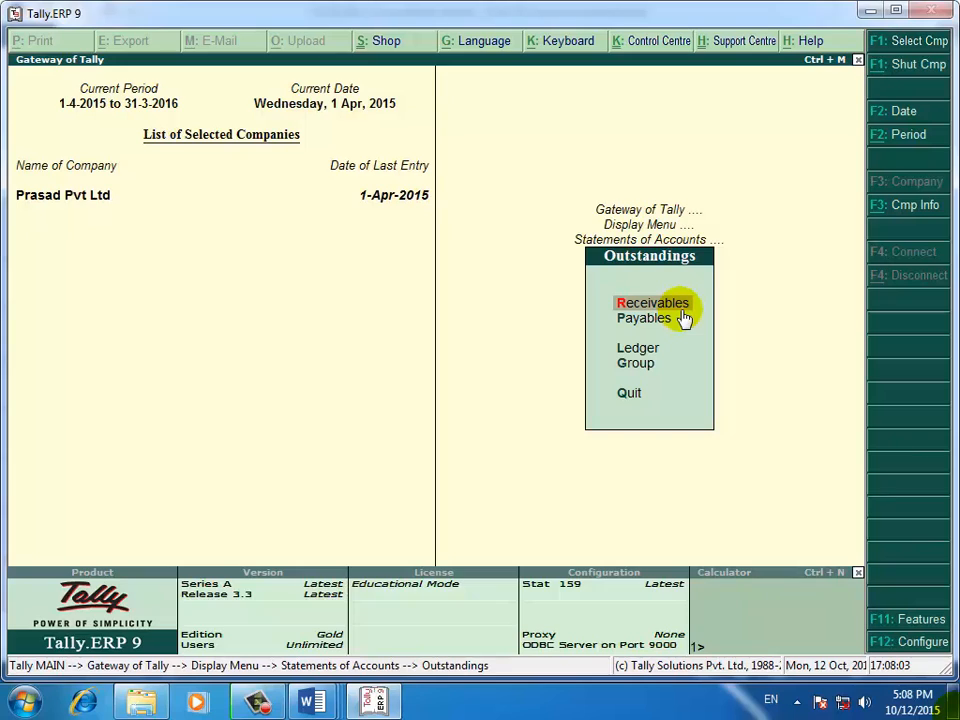
pyautogui.click(667, 326)
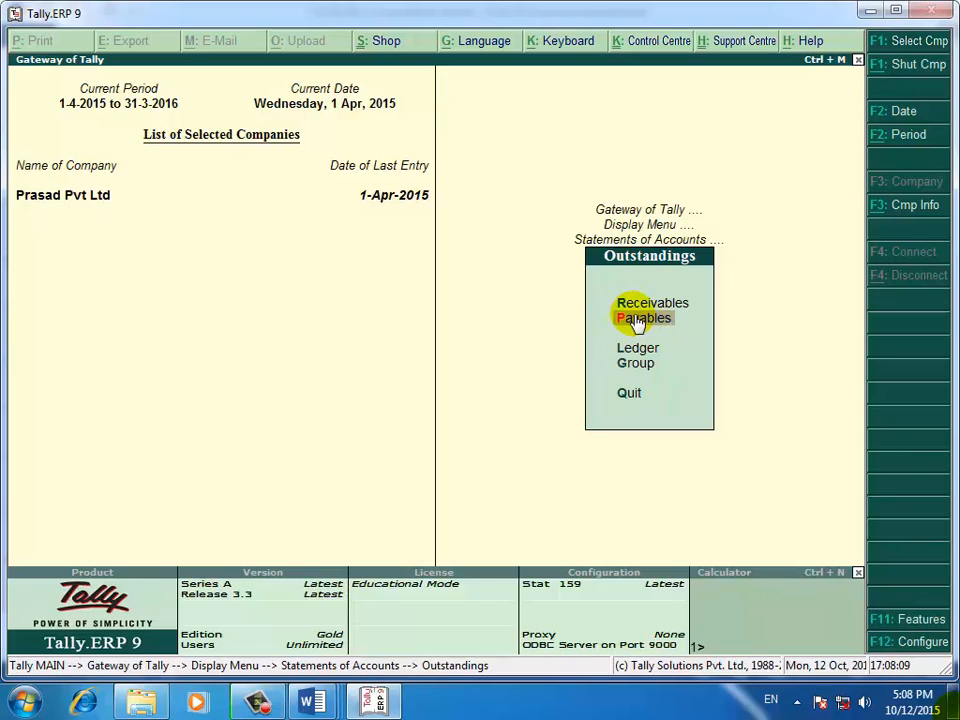
pyautogui.press('Up')
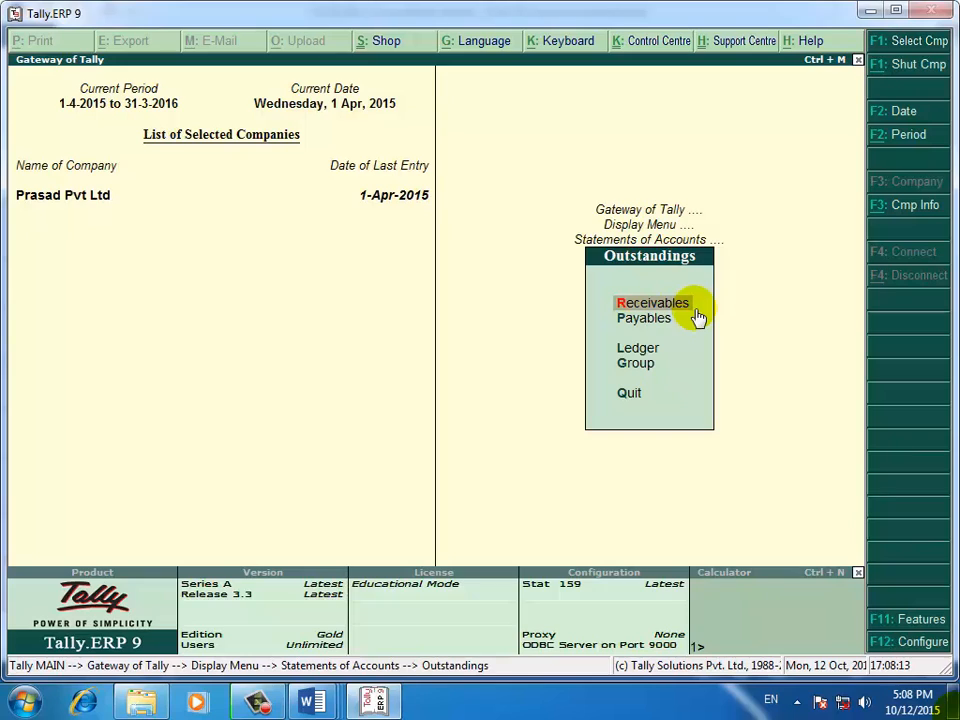
pyautogui.press('Down')
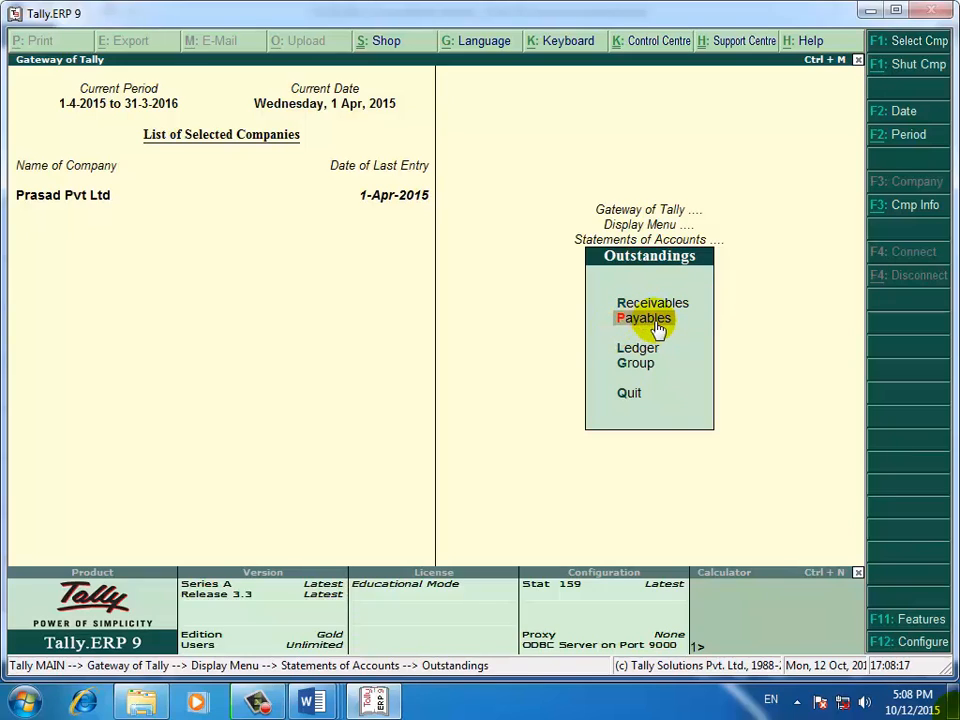
pyautogui.press('Up')
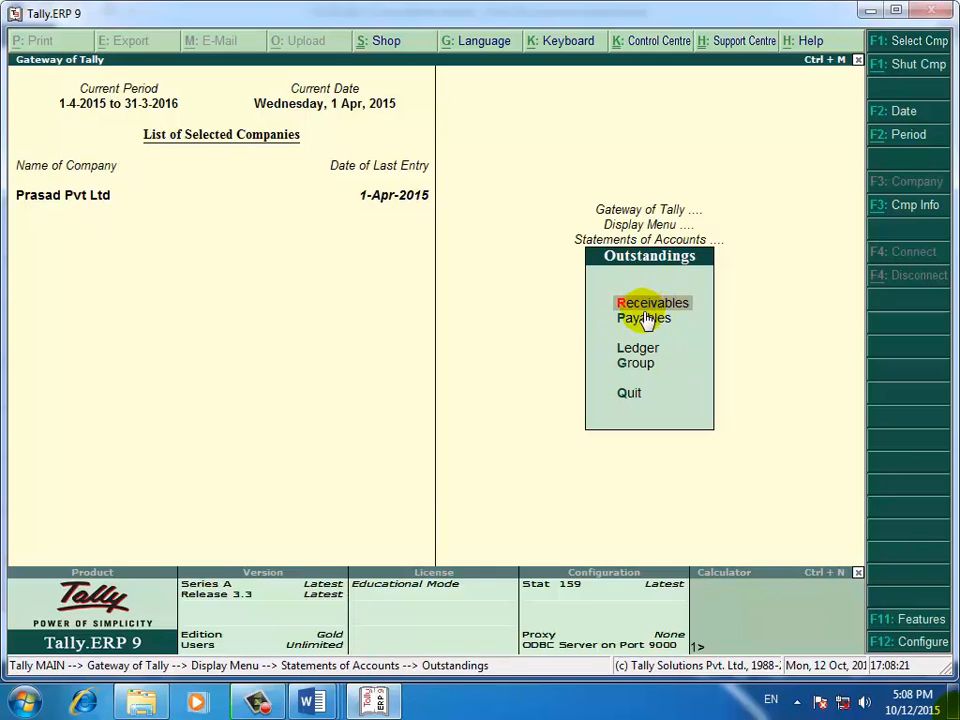
pyautogui.press('Return')
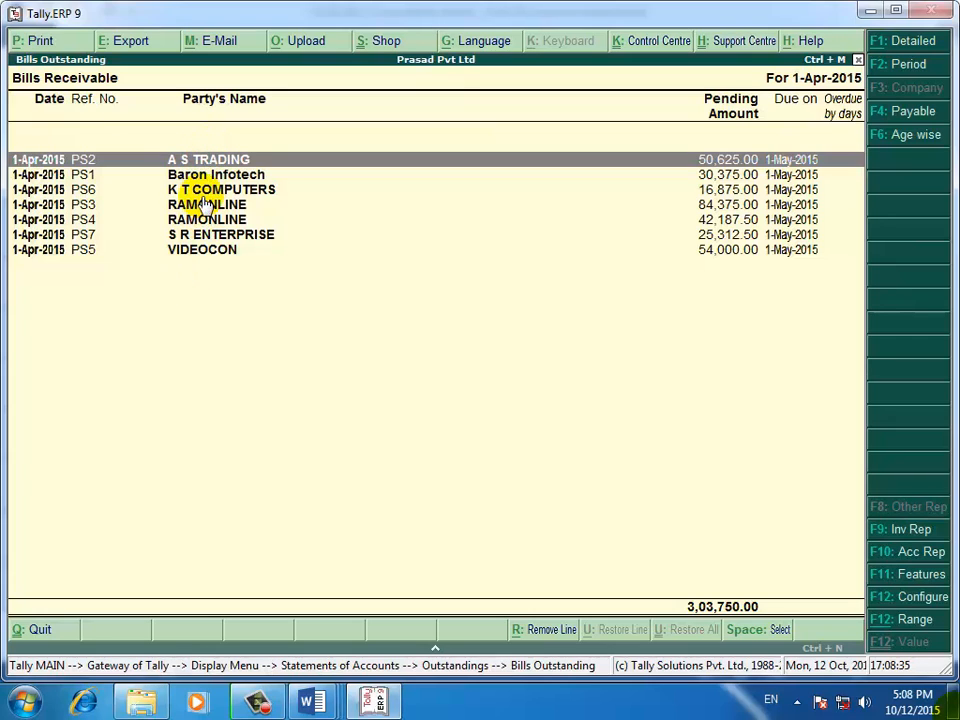
# Compare the receivable bills with the SALES BILL document in Word and return to Tally.ERP 9
pyautogui.moveTo(313, 703)
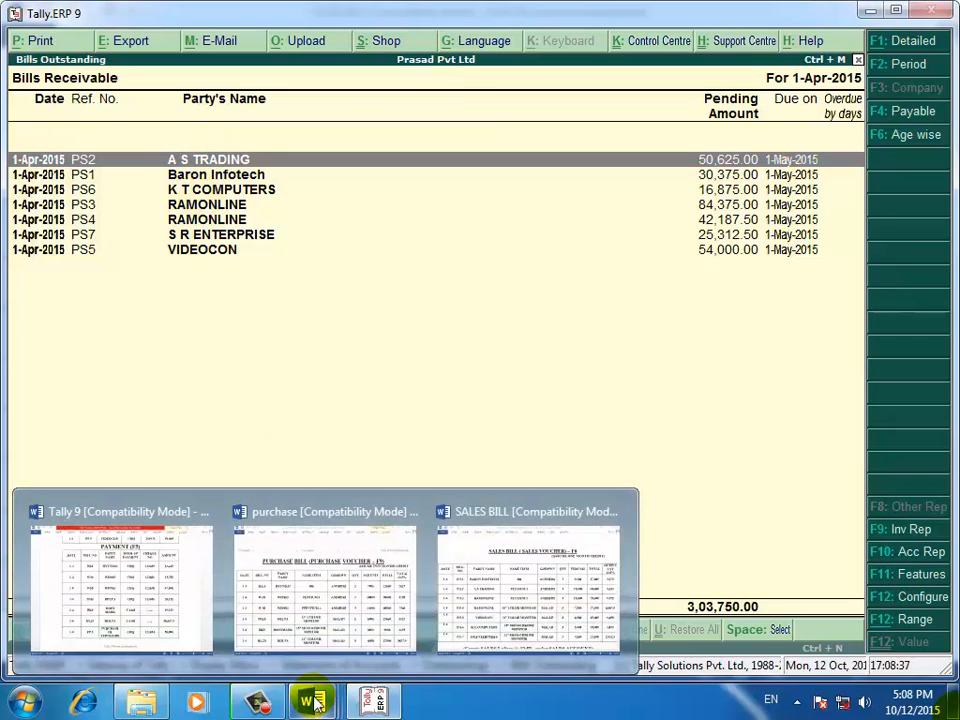
pyautogui.click(484, 583)
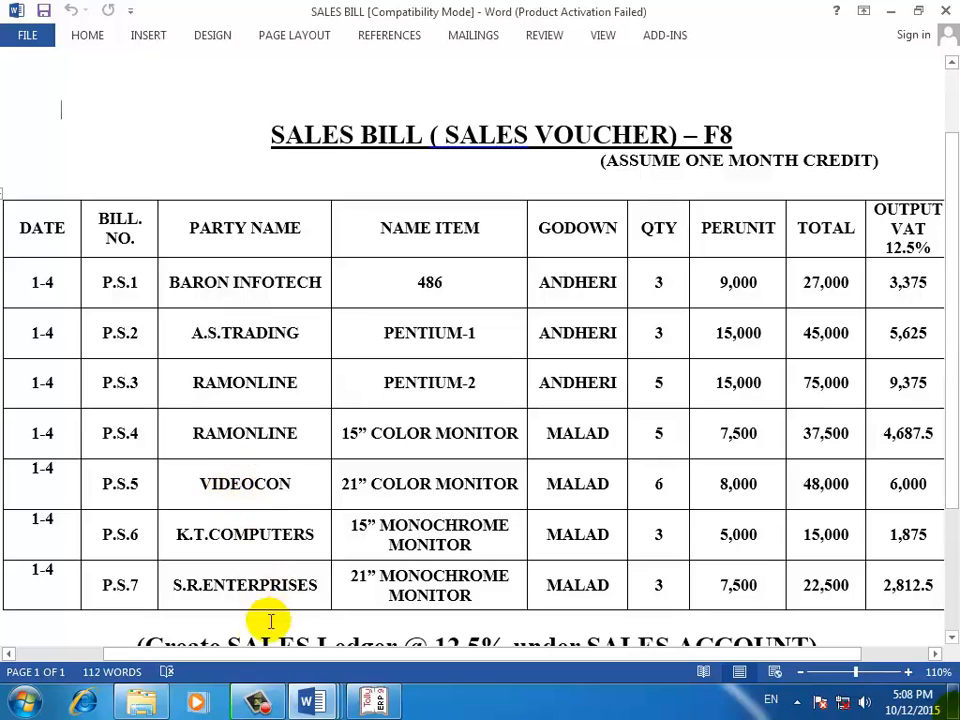
pyautogui.click(380, 702)
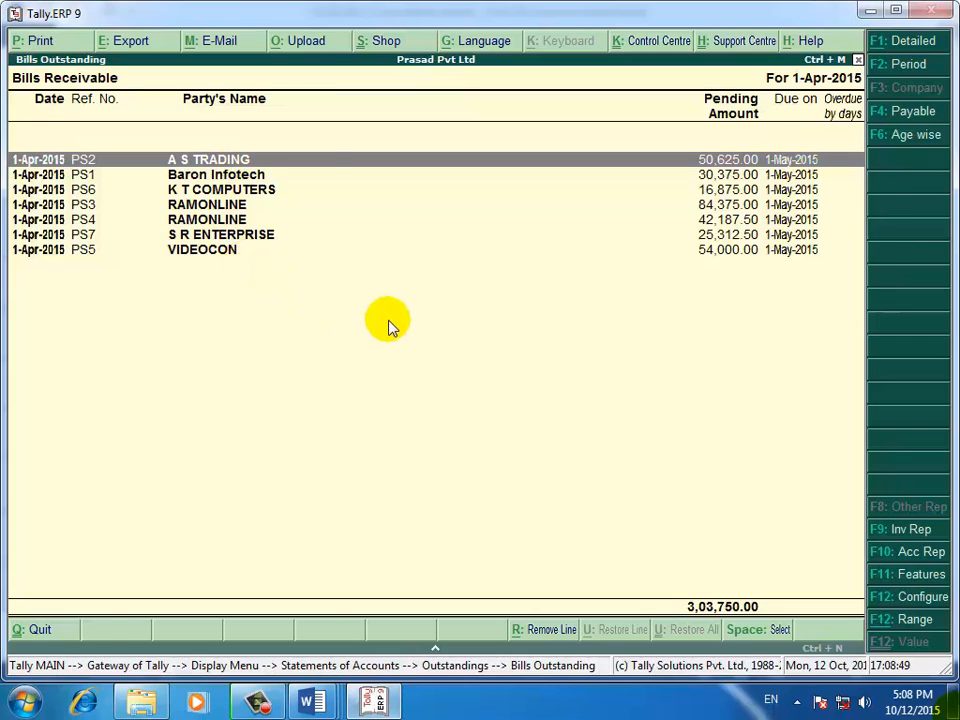
# Leave Bills Receivable and display the Payables report under Outstandings
pyautogui.press('Escape')
pyautogui.press('Down')
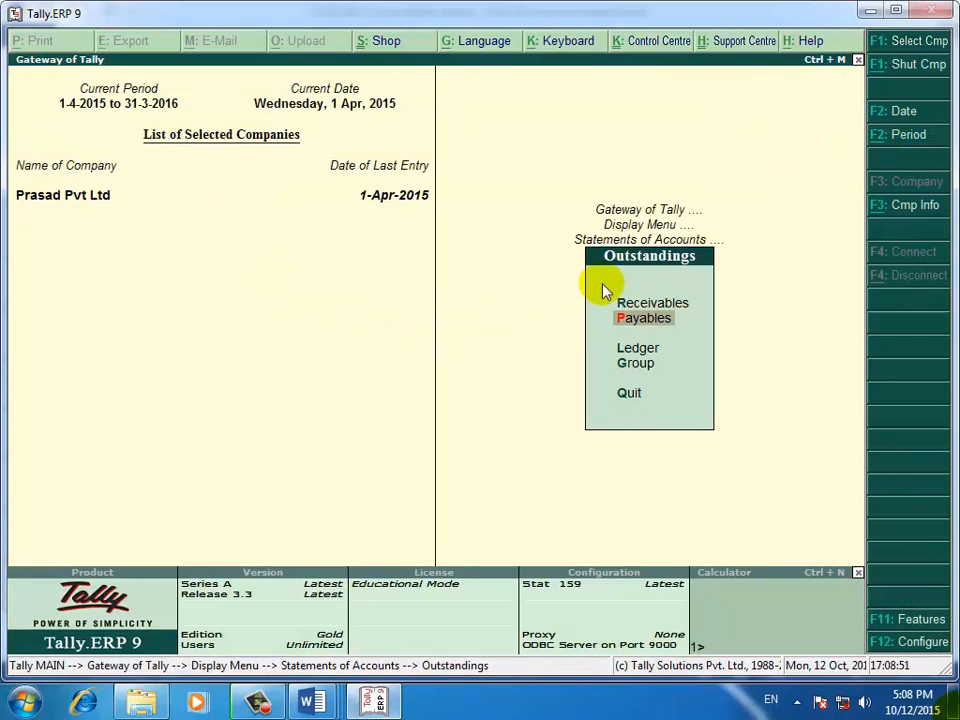
pyautogui.press('Return')
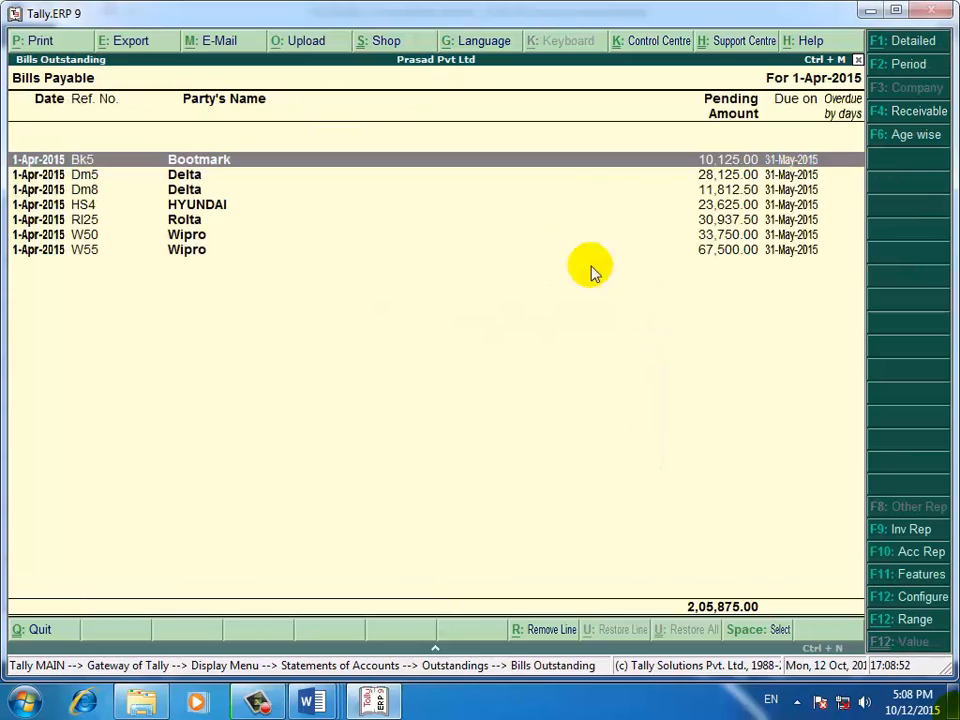
# Go through the pending bills in the Bills Payable report and return to the Gateway of Tally
pyautogui.press('Down')
pyautogui.press('Down')
pyautogui.press('Down')
pyautogui.press('Down')
pyautogui.press('Down')
pyautogui.press('Down')
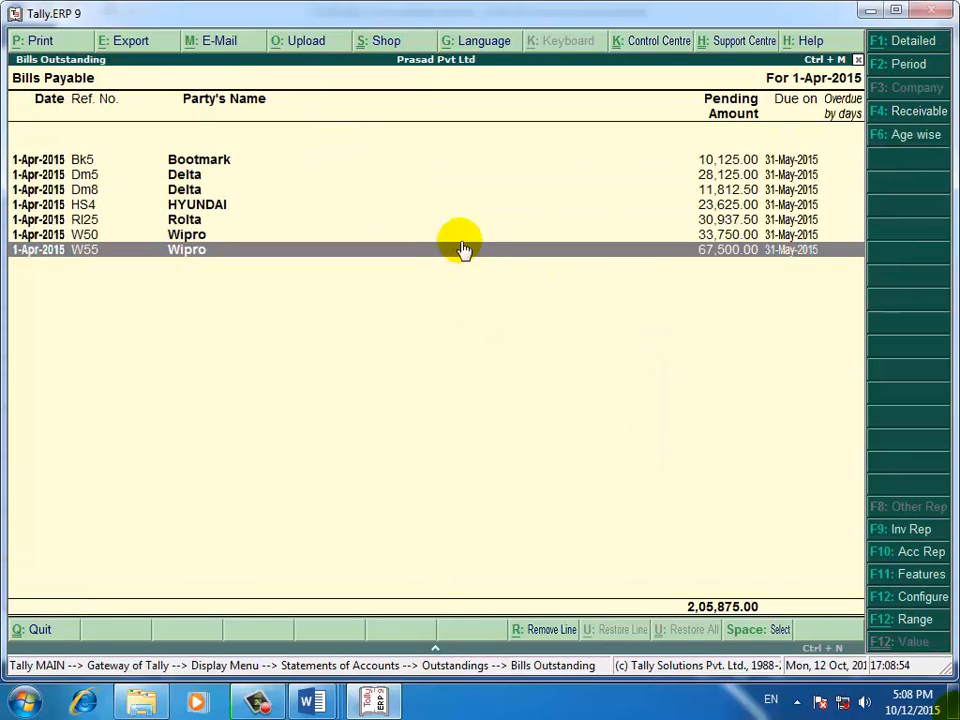
pyautogui.press('Up')
pyautogui.press('Up')
pyautogui.press('Up')
pyautogui.press('Up')
pyautogui.press('Up')
pyautogui.press('Up')
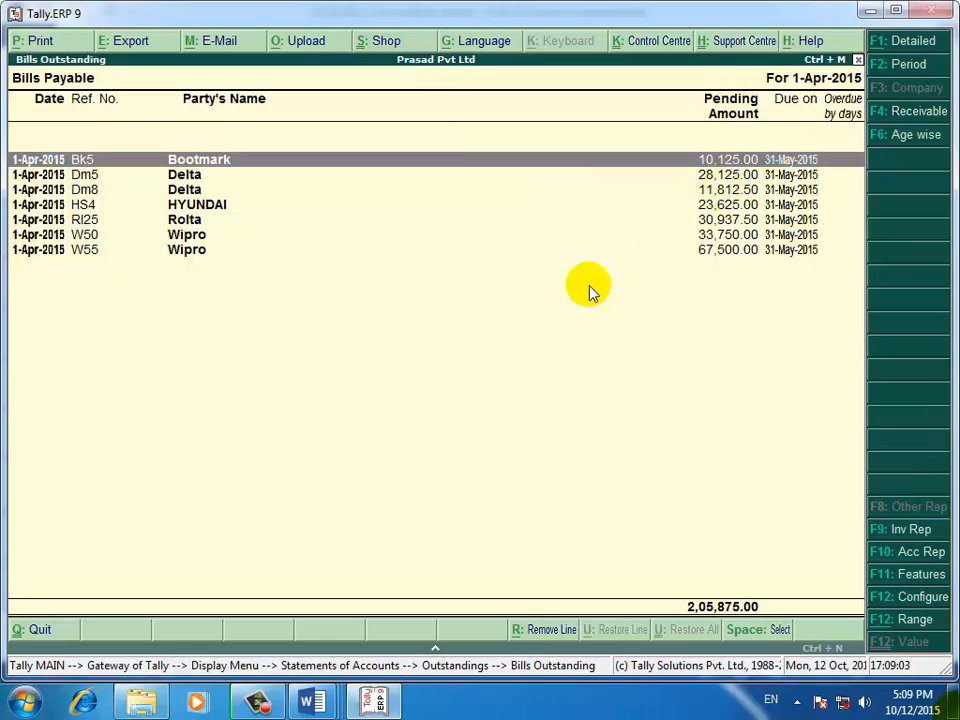
pyautogui.press('Escape')
pyautogui.press('Escape')
pyautogui.press('Escape')
pyautogui.press('Escape')
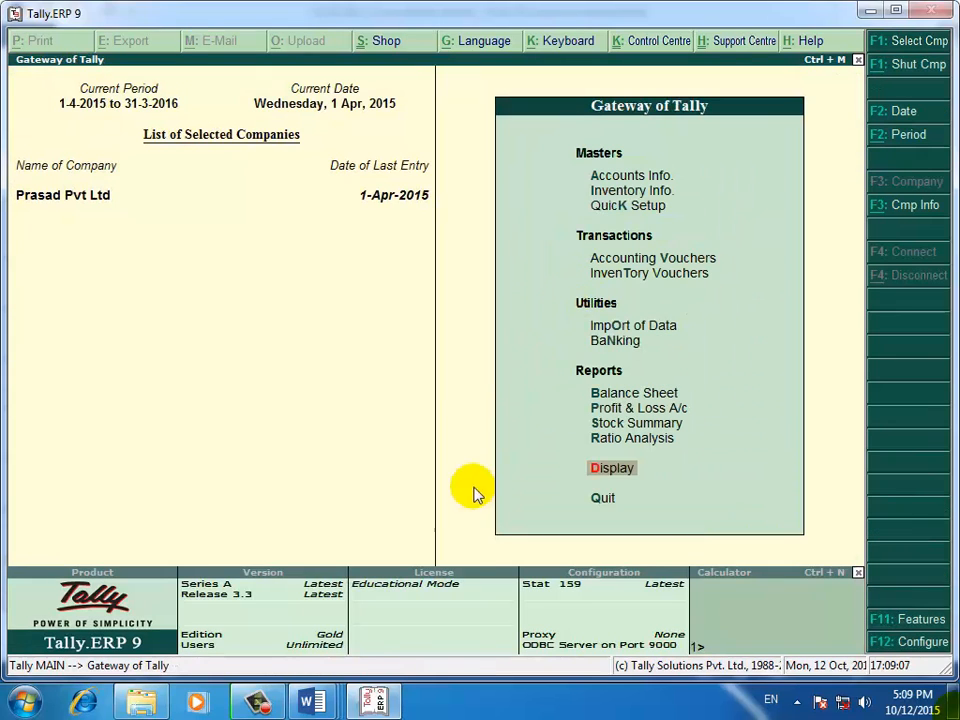
# Switch to the Tally 9 document in Word and bring up the RECEIPT (F6) table
pyautogui.moveTo(316, 704)
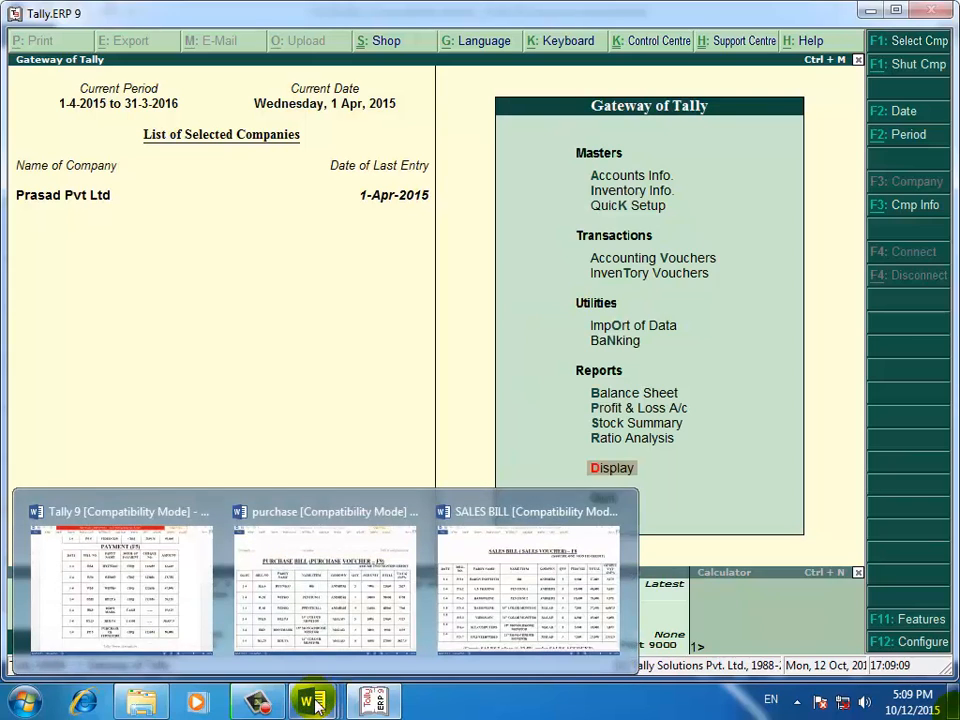
pyautogui.click(118, 604)
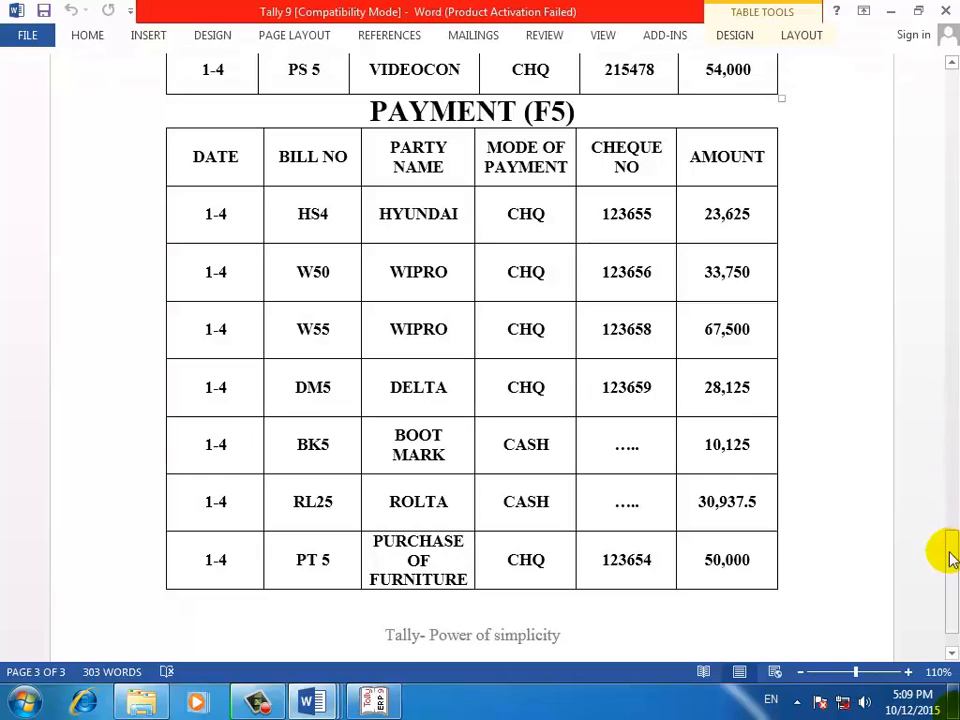
pyautogui.moveTo(947, 552); pyautogui.dragTo(942, 490)
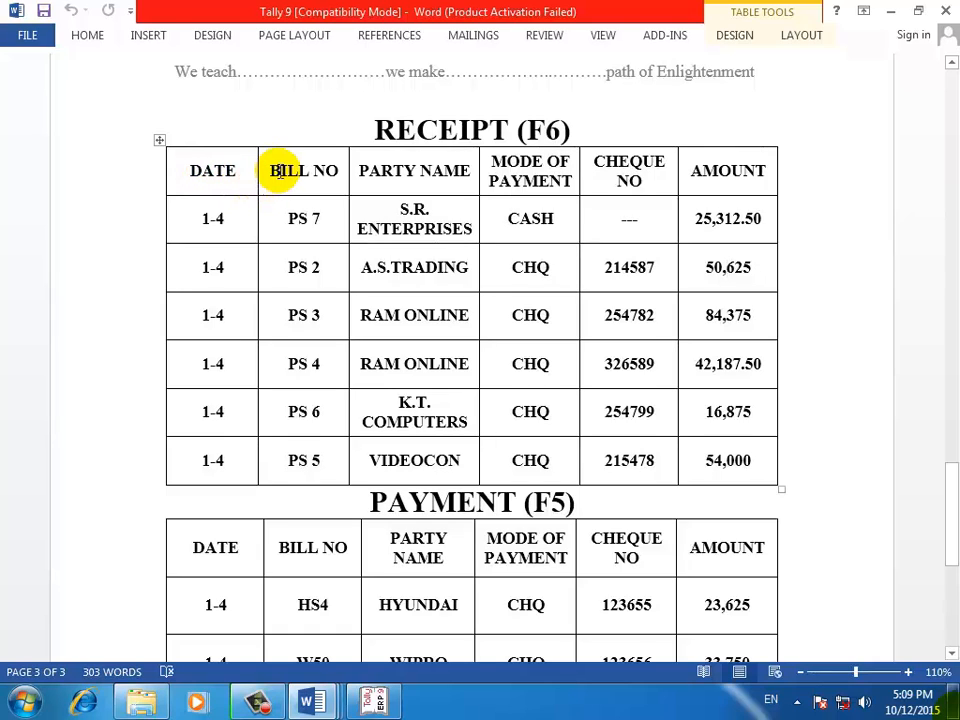
# Examine the bill number, party name and mode of payment of the first entry in the RECEIPT (F6) table
pyautogui.moveTo(318, 216); pyautogui.dragTo(284, 218)
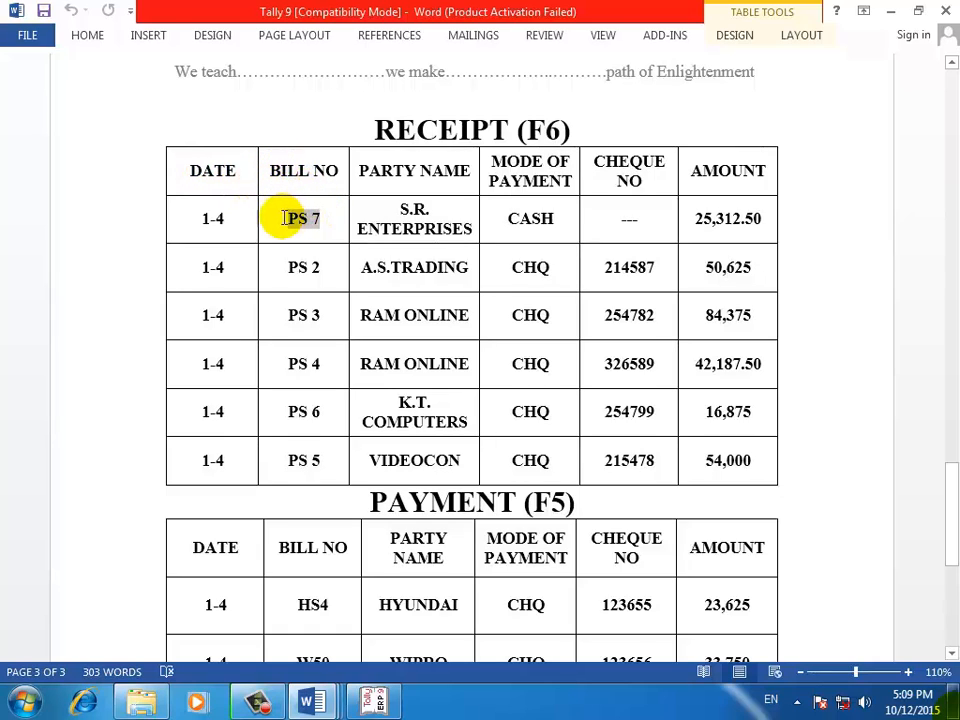
pyautogui.click(444, 170)
pyautogui.moveTo(366, 165); pyautogui.dragTo(463, 224)
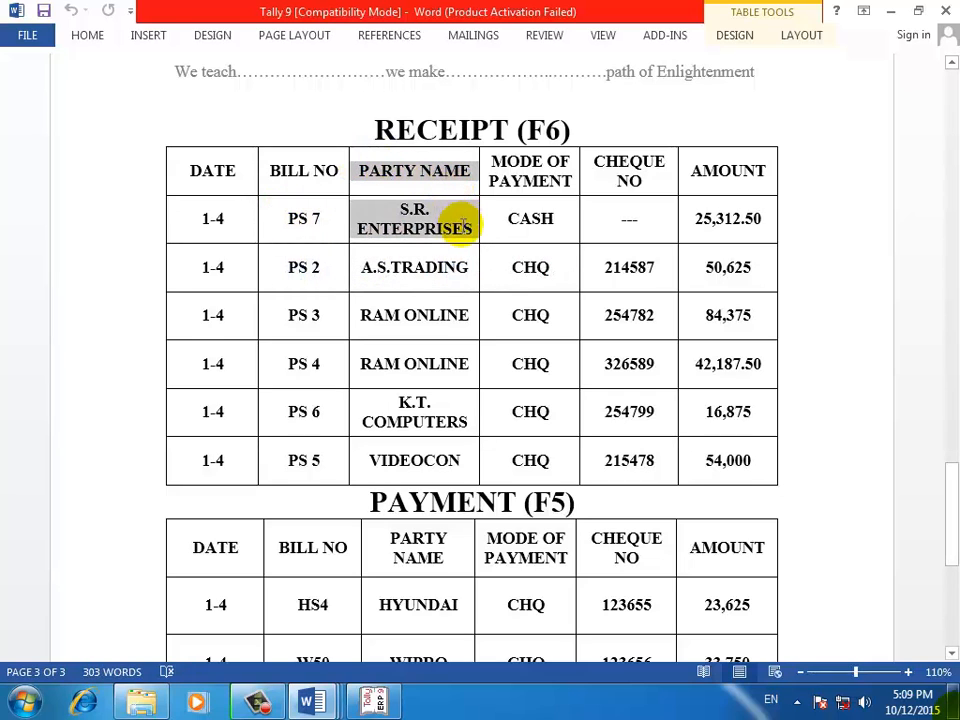
pyautogui.click(398, 210)
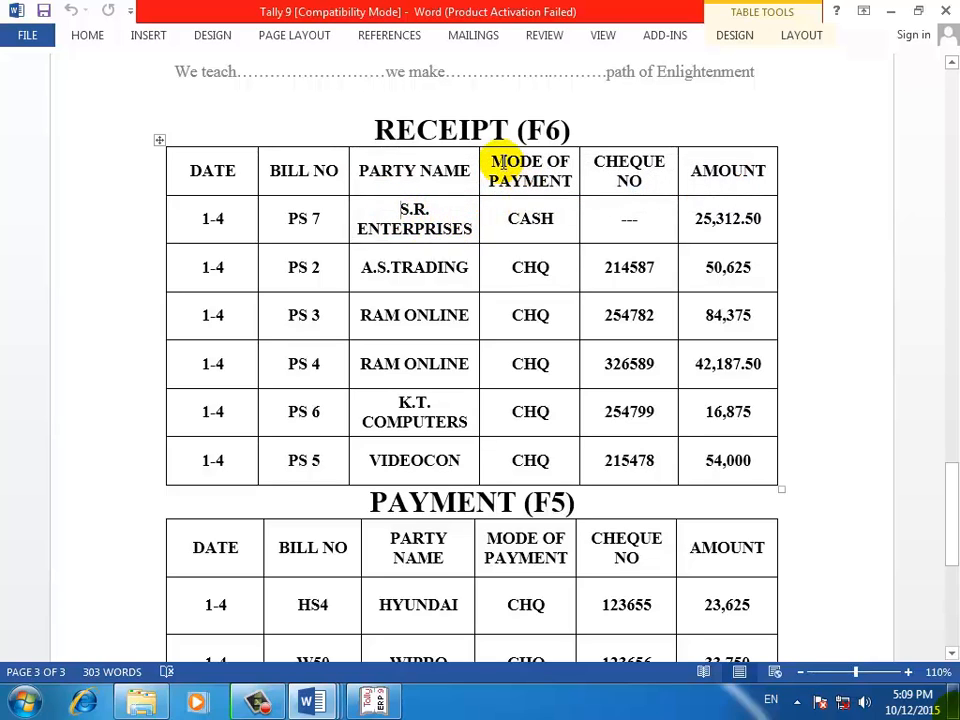
pyautogui.moveTo(490, 158); pyautogui.dragTo(570, 214)
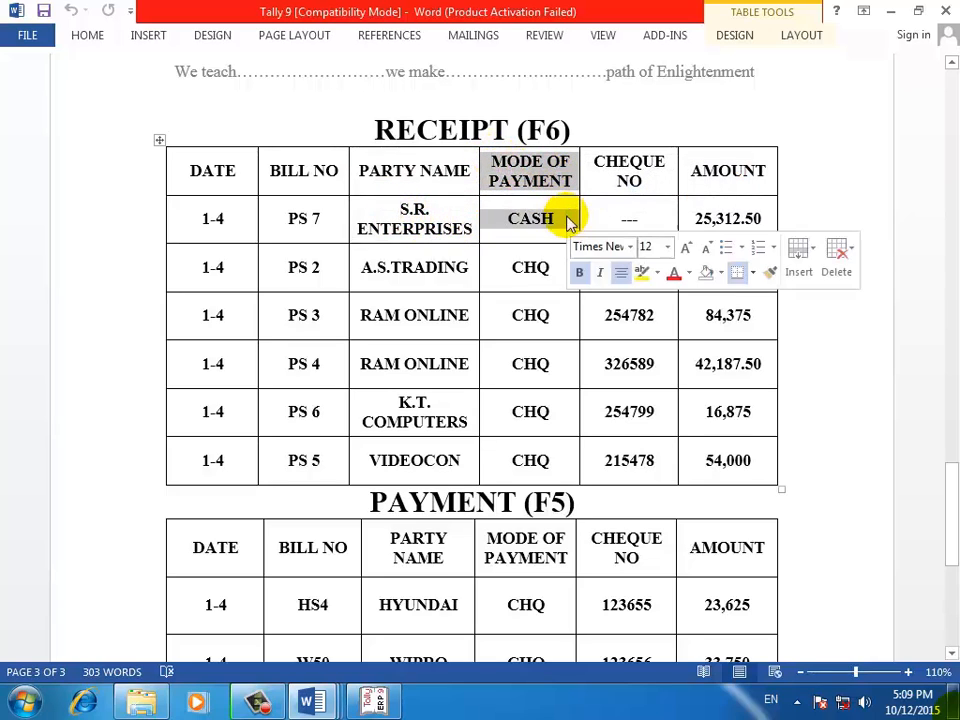
pyautogui.click(531, 268)
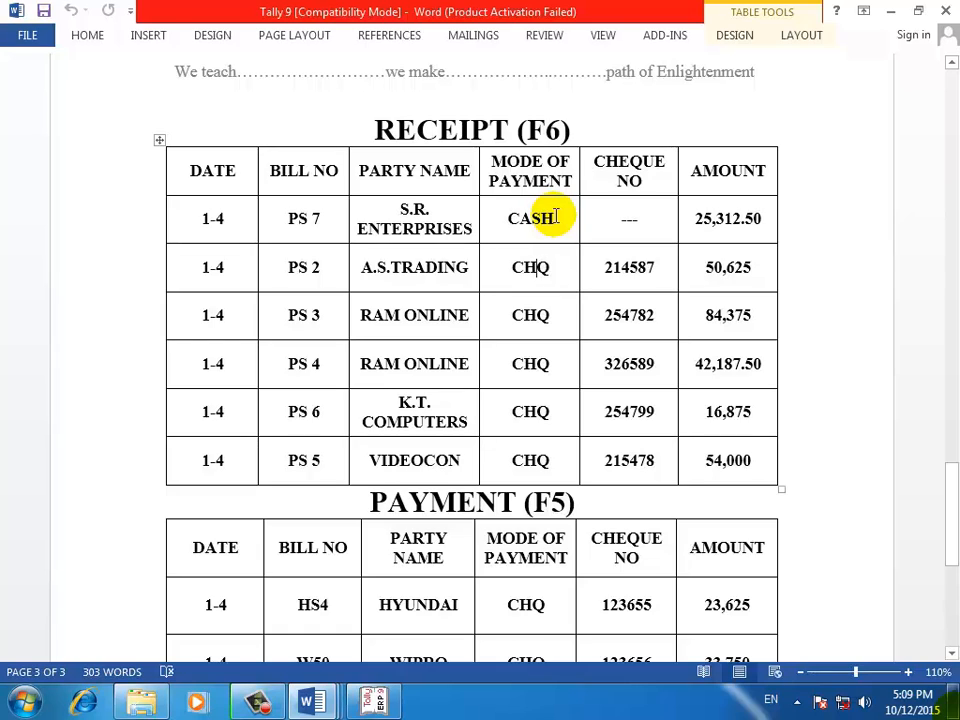
# Examine the cheque payment details of bill PS 2 and the amount of bill PS 7 in the RECEIPT table
pyautogui.moveTo(513, 268); pyautogui.dragTo(549, 267)
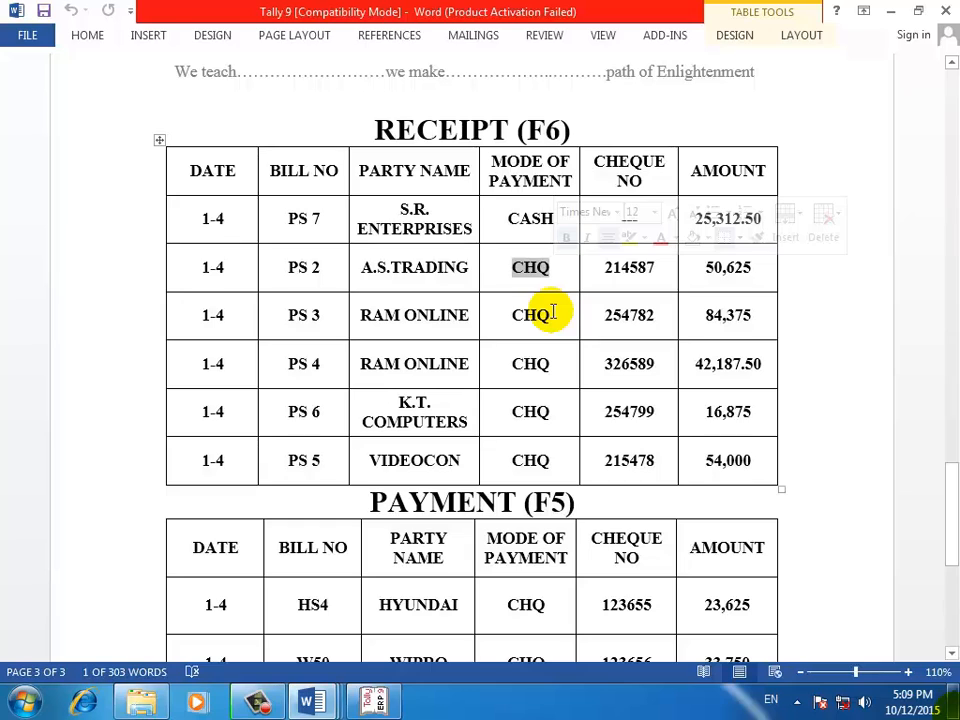
pyautogui.click(619, 266)
pyautogui.moveTo(603, 266); pyautogui.dragTo(655, 266)
pyautogui.click(704, 287)
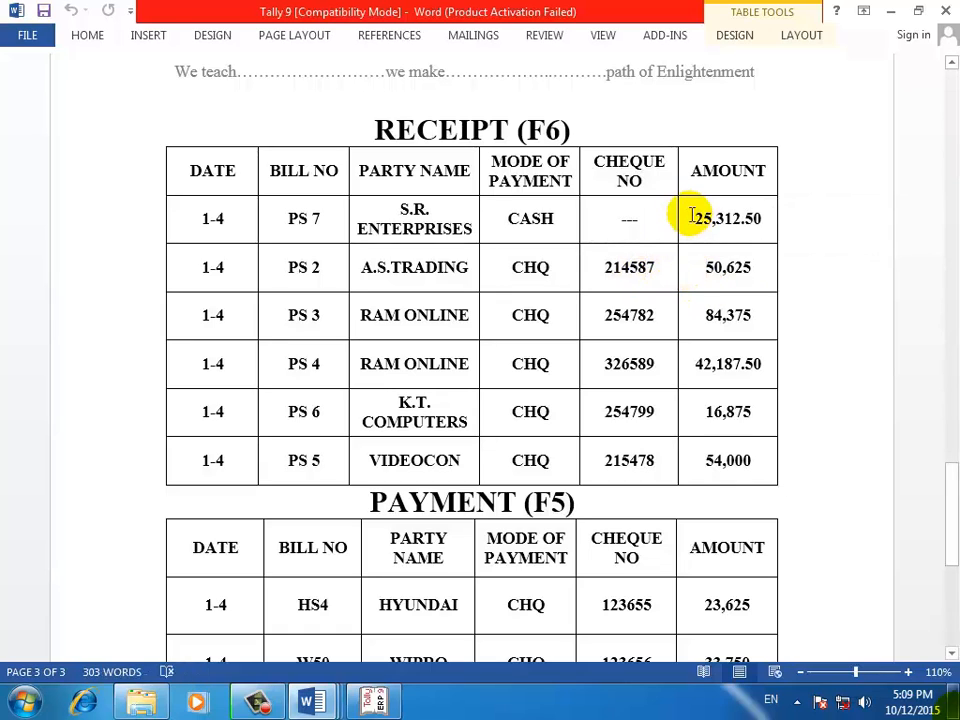
pyautogui.moveTo(692, 217); pyautogui.dragTo(755, 211)
pyautogui.click(703, 315)
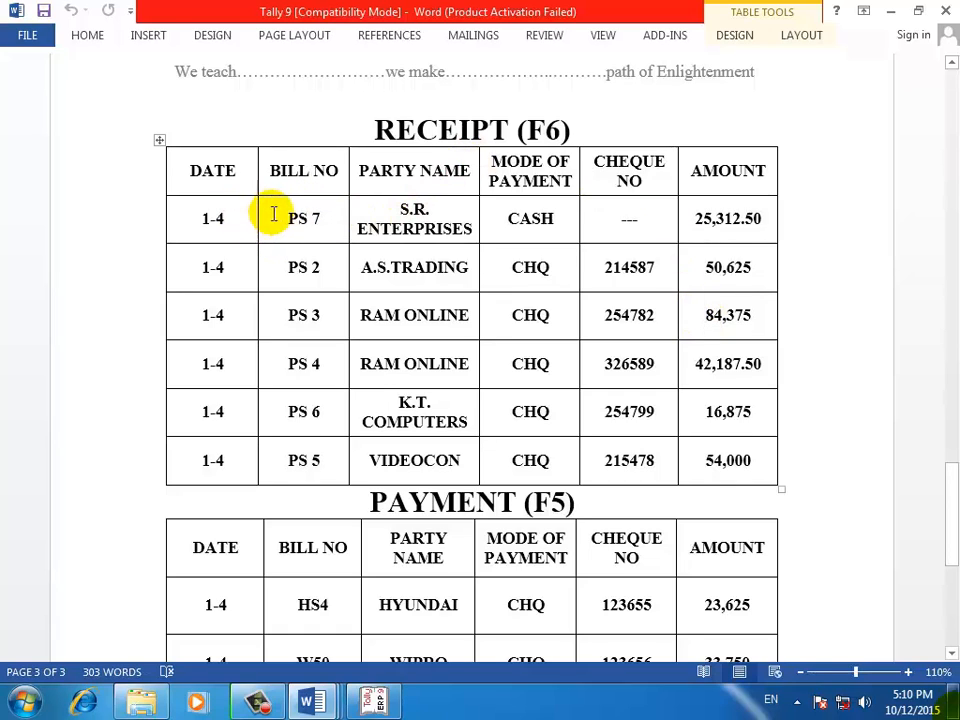
# Check the PS 7 receipt row against the SALES BILL document, then minimize that document
pyautogui.moveTo(289, 210); pyautogui.dragTo(703, 221)
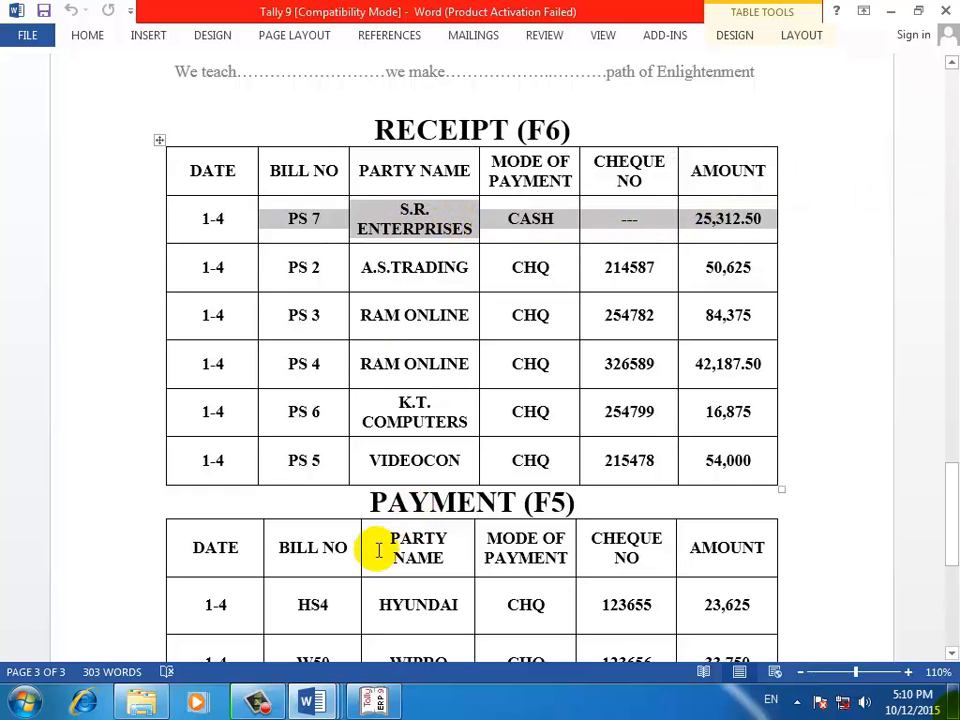
pyautogui.moveTo(316, 702)
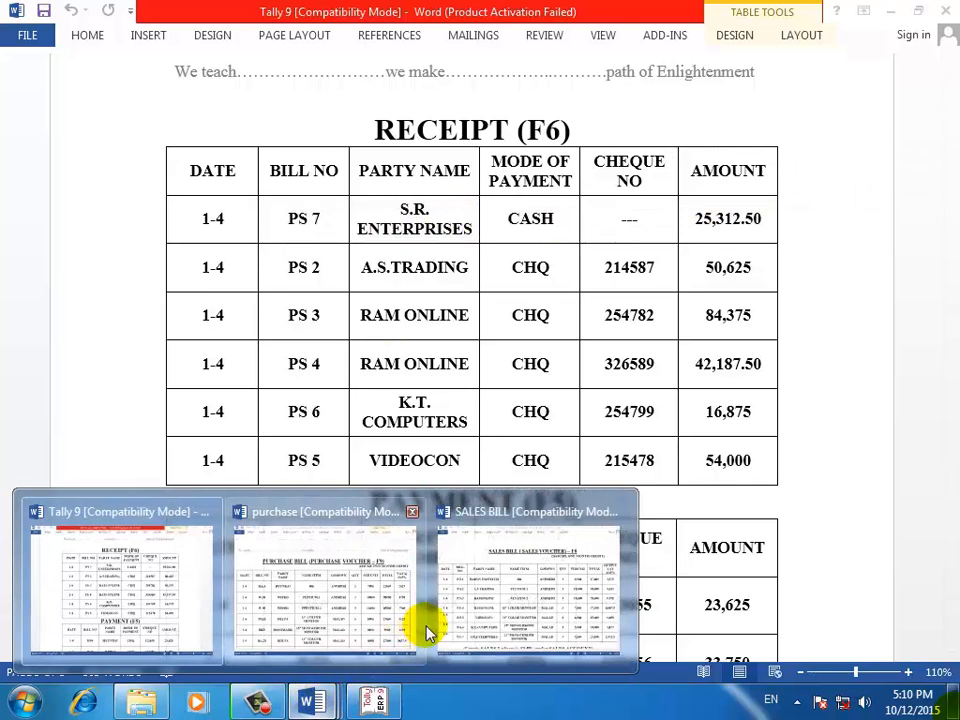
pyautogui.click(476, 604)
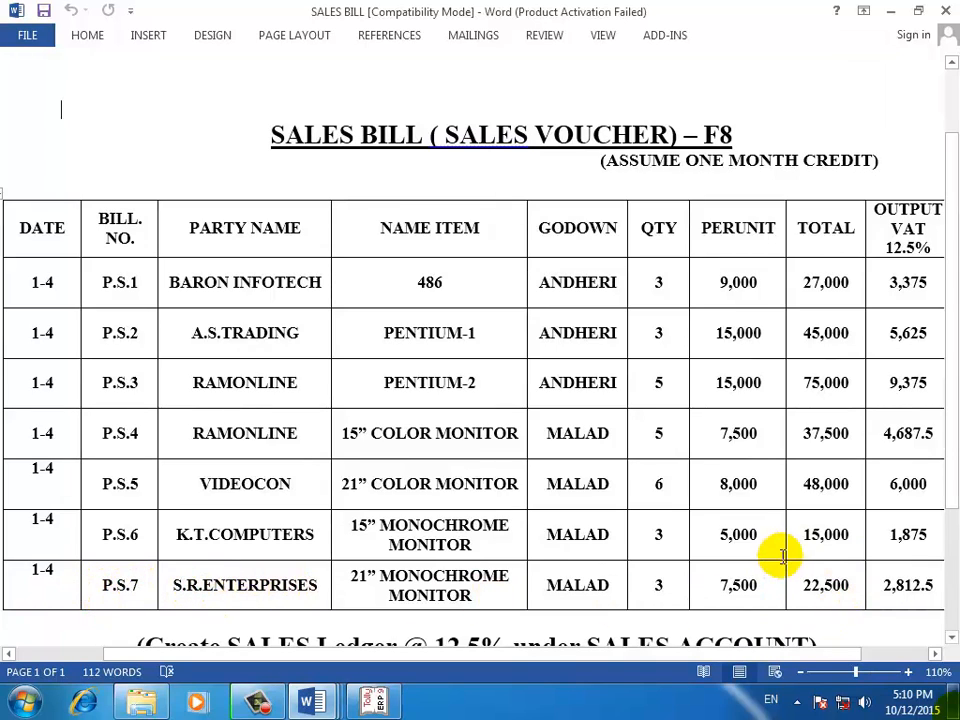
pyautogui.click(891, 14)
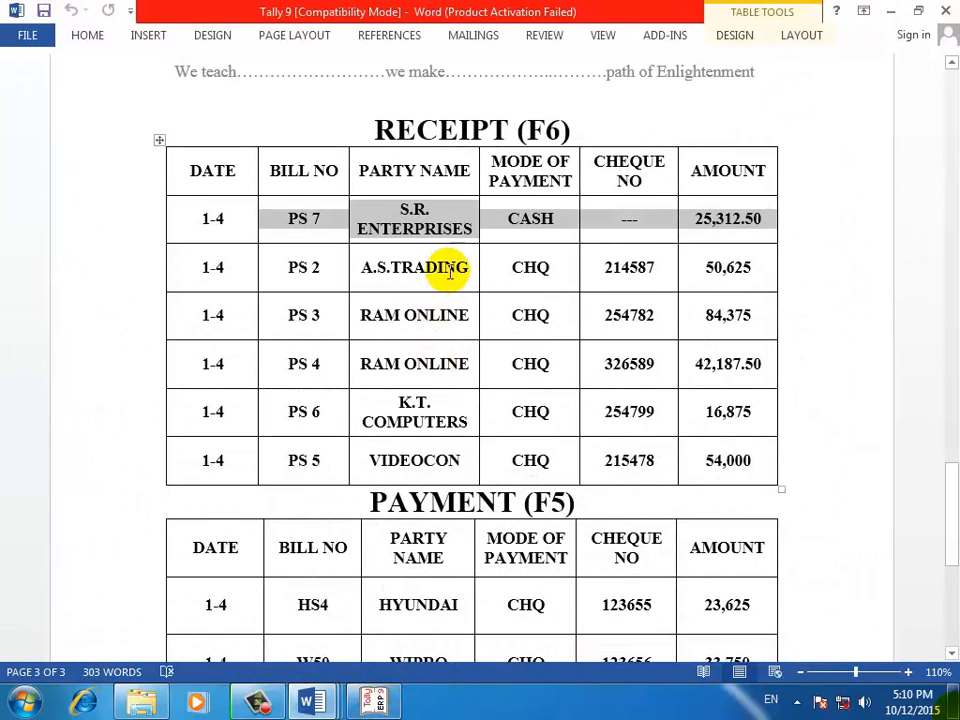
# Switch to Tally.ERP 9 and display the outstanding Receivables report again from the Statements of Accounts
pyautogui.click(376, 702)
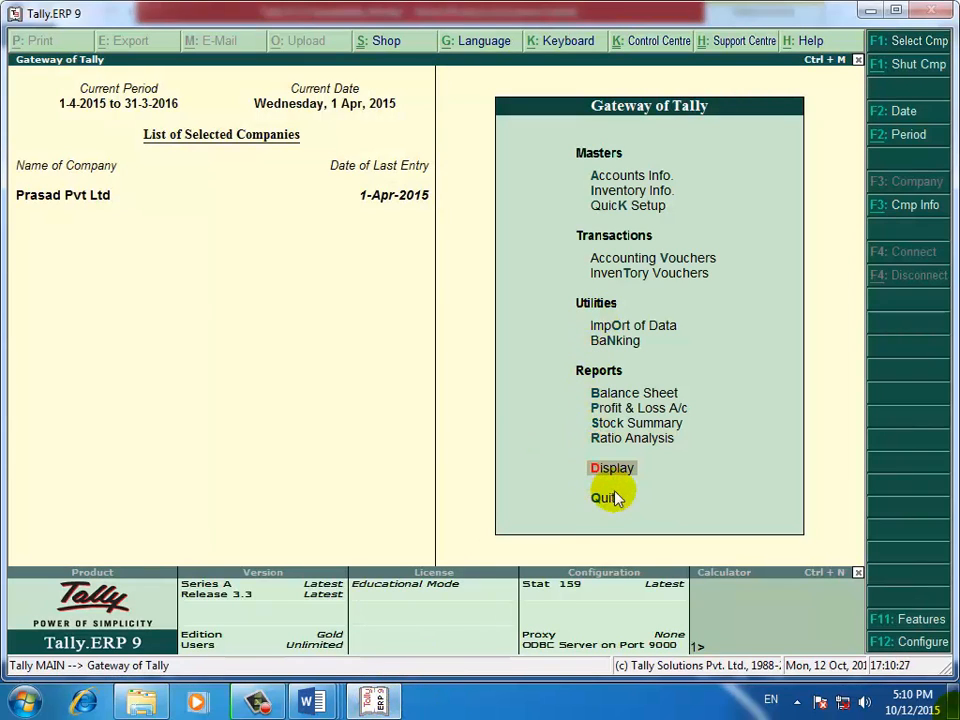
pyautogui.press('Return')
pyautogui.press('Down')
pyautogui.press('Down')
pyautogui.press('Down')
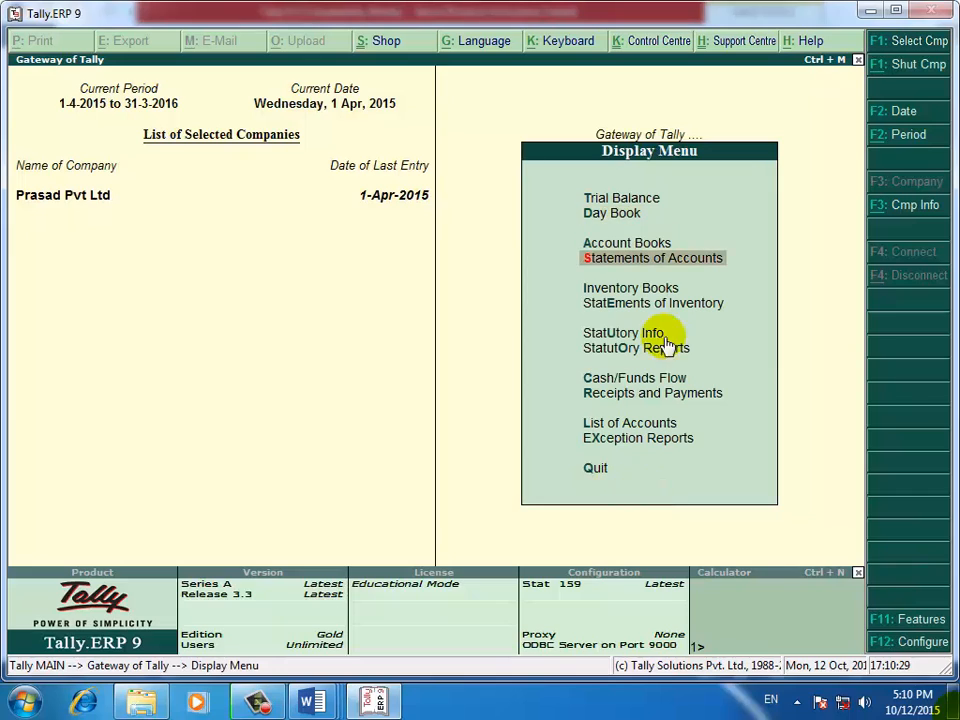
pyautogui.click(665, 262)
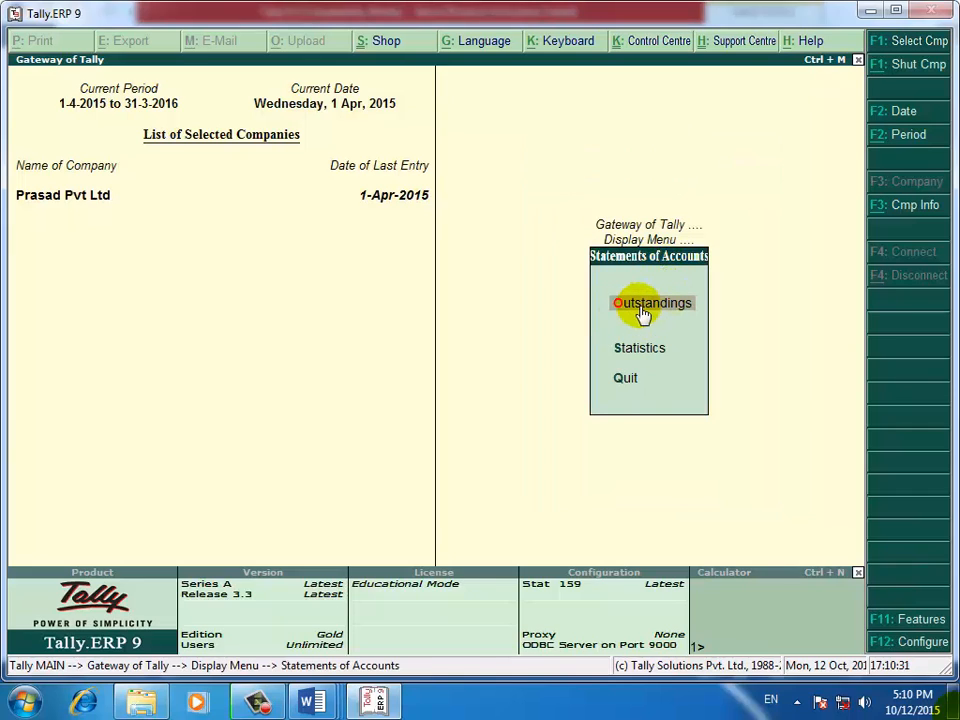
pyautogui.click(641, 310)
pyautogui.click(640, 308)
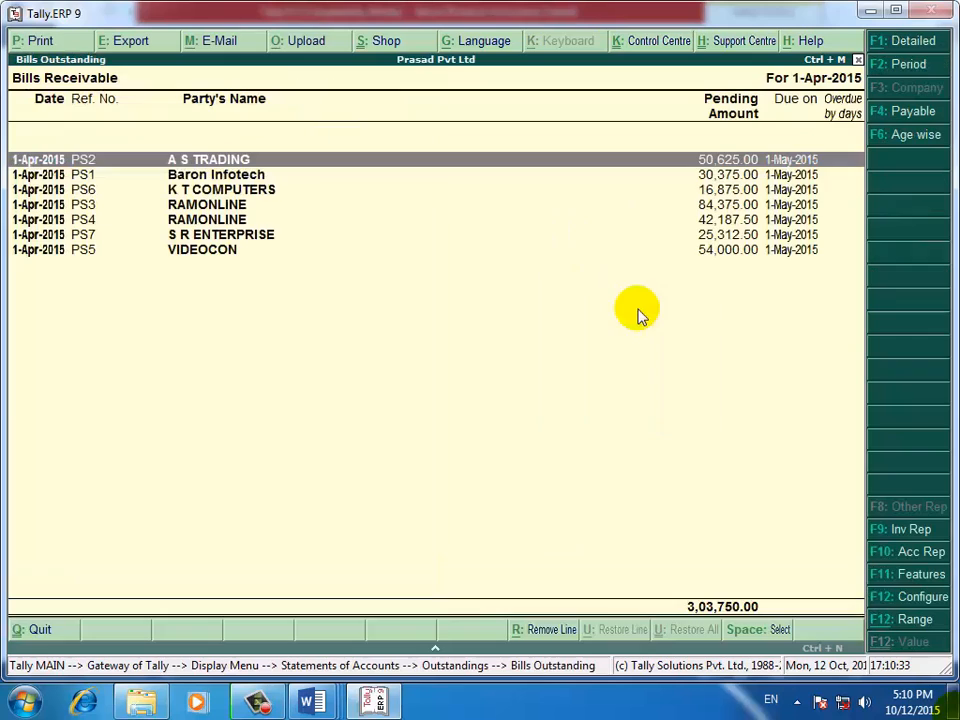
# Check the pending amount of S R ENTERPRISE's bill PS7 in the Bills Receivable report
pyautogui.press('Down')
pyautogui.press('Down')
pyautogui.press('Down')
pyautogui.press('Down')
pyautogui.press('Down')
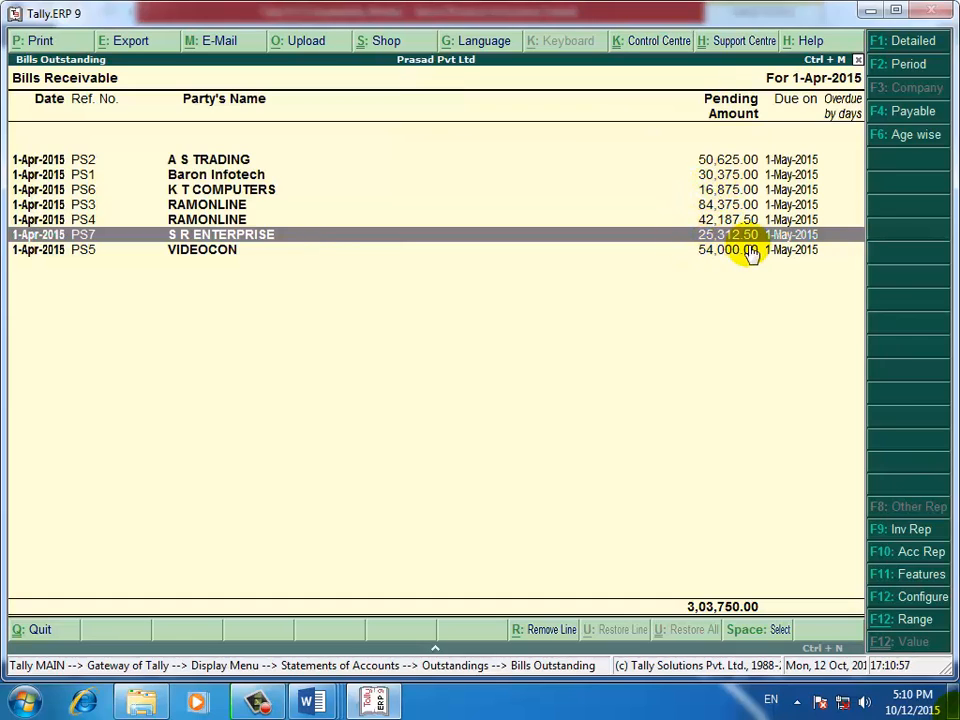
# Leave the outstandings report and start a new Receipt voucher in Accounting Vouchers
pyautogui.press('Escape')
pyautogui.press('Escape')
pyautogui.press('Escape')
pyautogui.press('Escape')
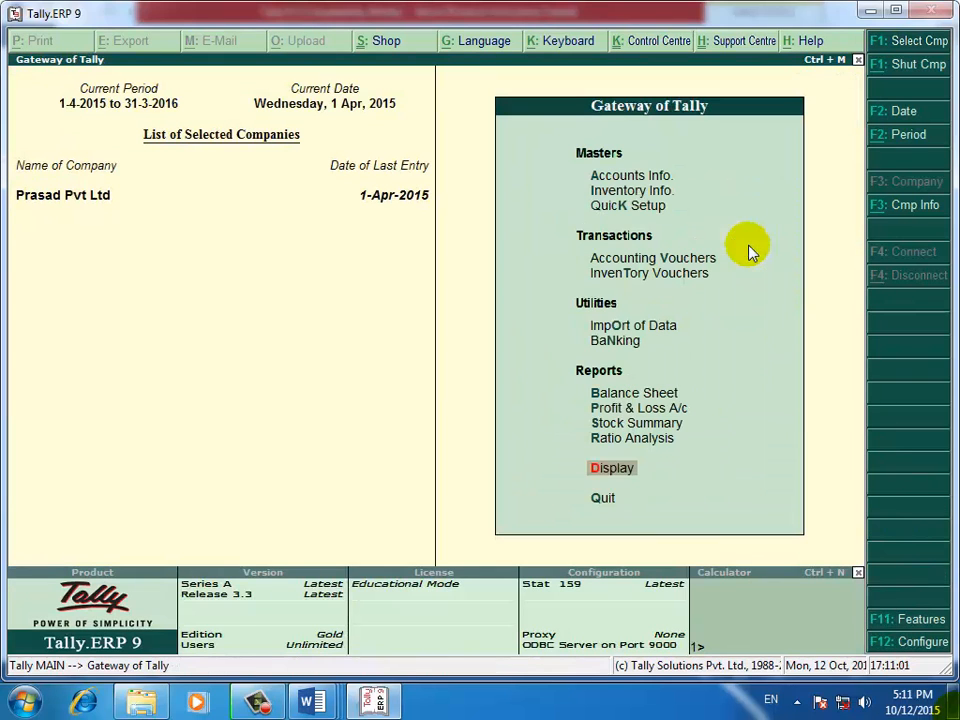
pyautogui.press('Up')
pyautogui.press('Up')
pyautogui.press('Up')
pyautogui.press('Up')
pyautogui.press('Up')
pyautogui.press('Up')
pyautogui.press('Up')
pyautogui.press('Up')
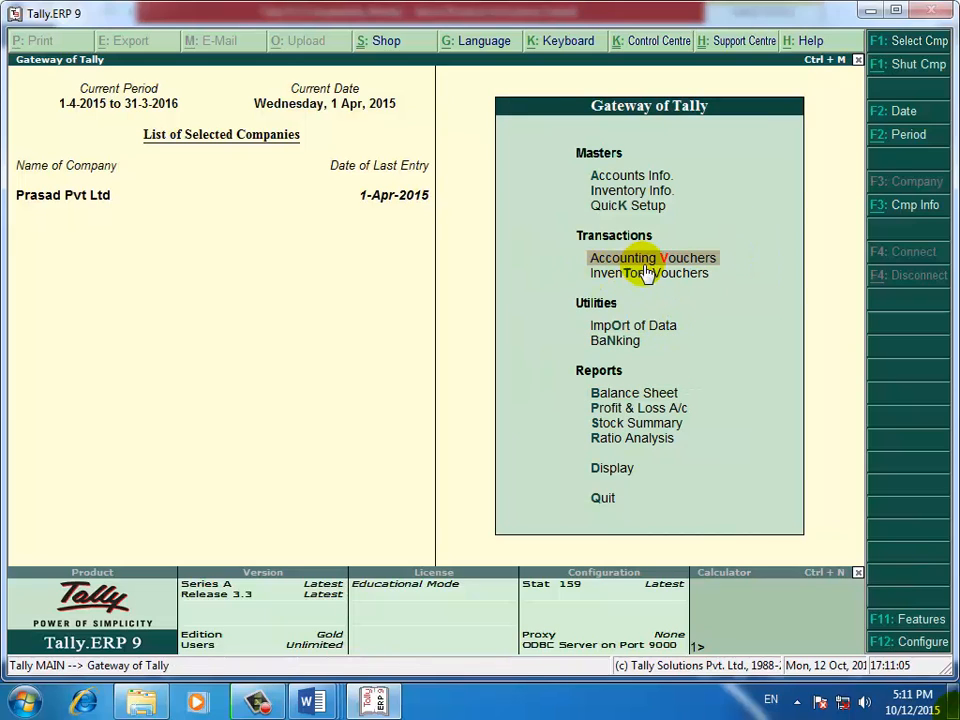
pyautogui.press('Return')
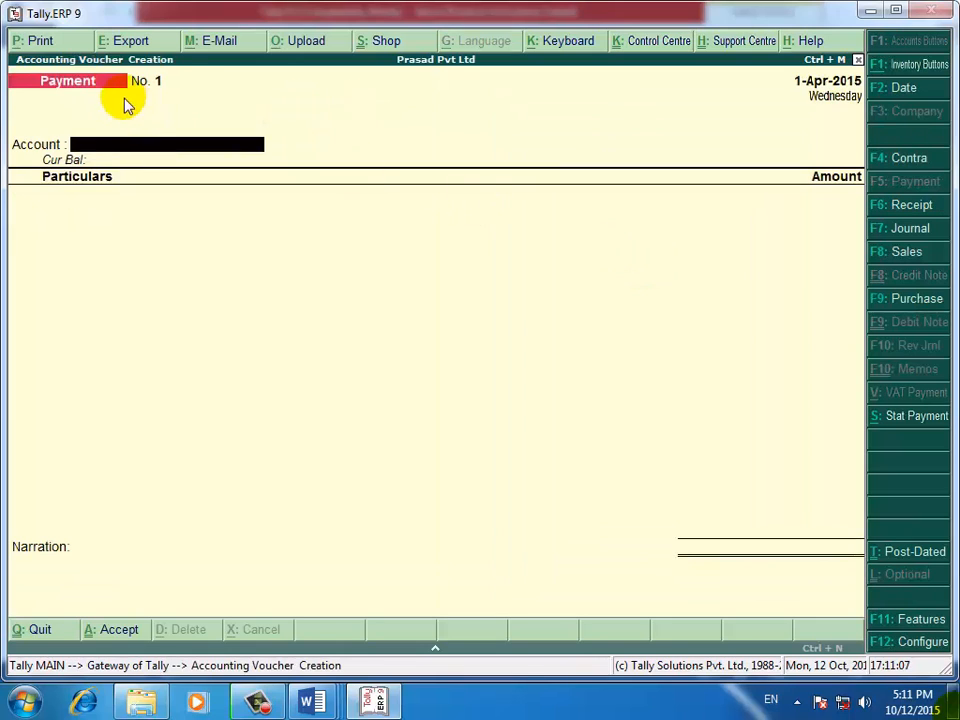
pyautogui.click(908, 206)
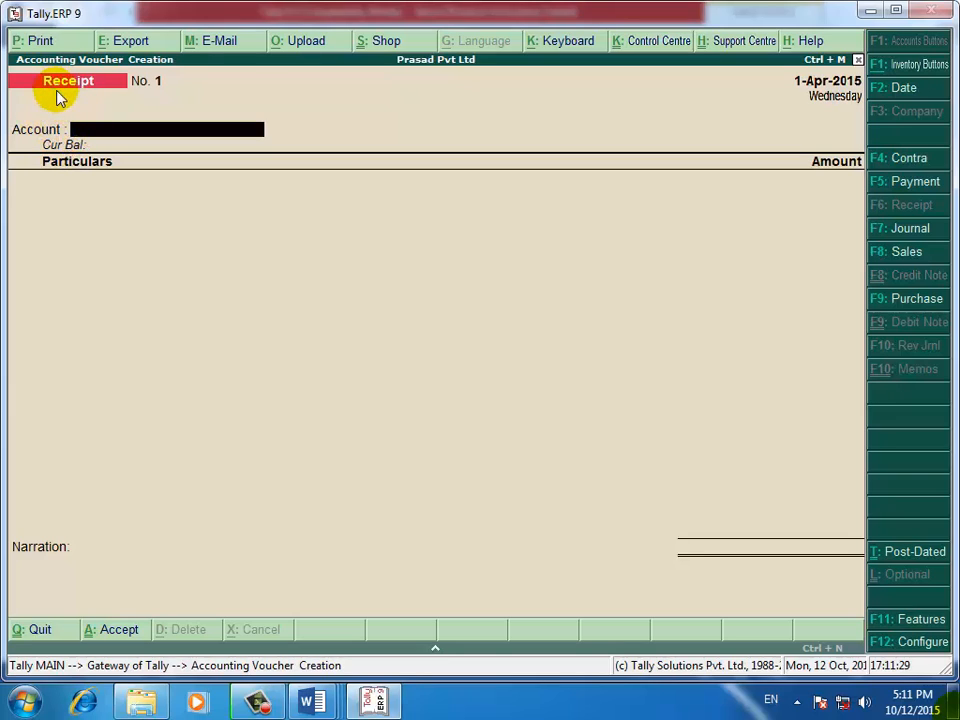
# Set Use Single Entry mode for Pymt/Rcpt/Contra to No in the Receipt Configuration and accept it
pyautogui.click(897, 648)
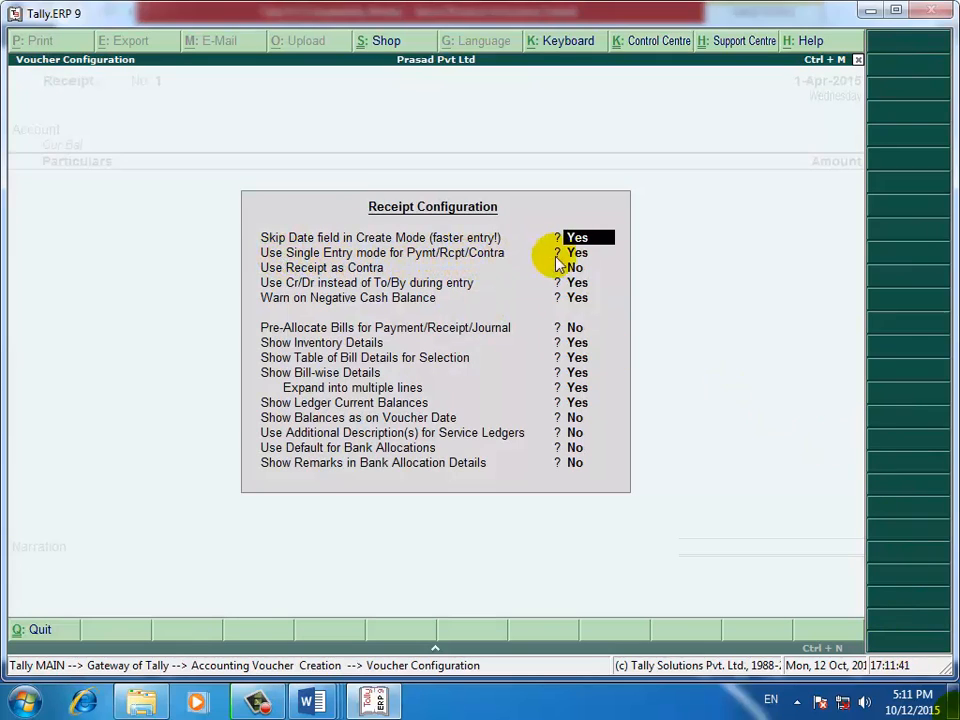
pyautogui.press('Return')
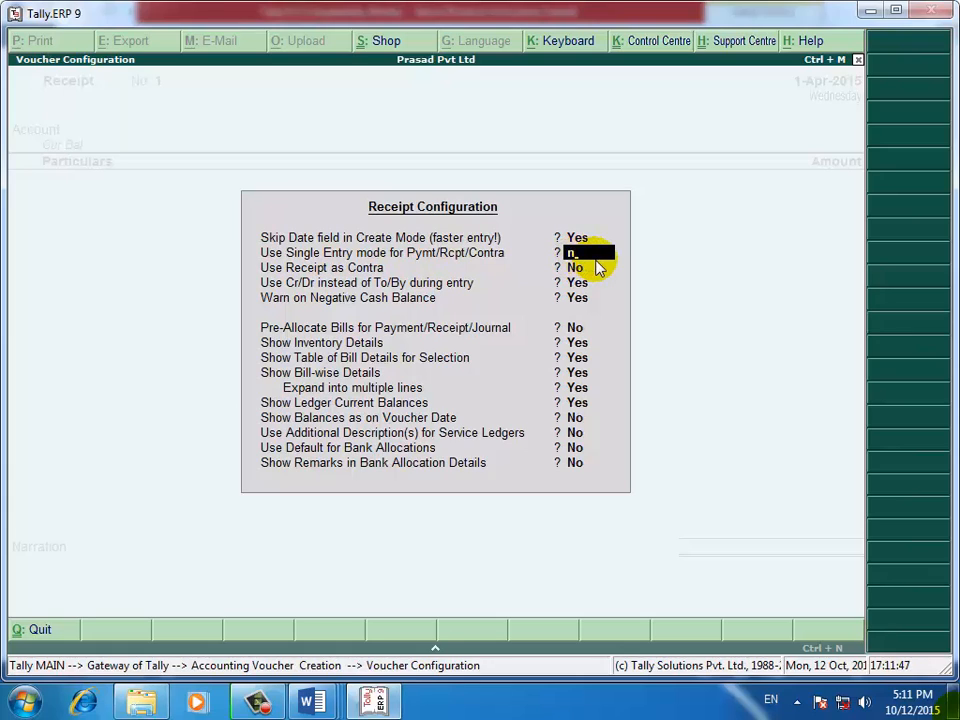
pyautogui.press('Return')
pyautogui.press('Return')
pyautogui.press('Return')
pyautogui.press('Return')
pyautogui.press('Return')
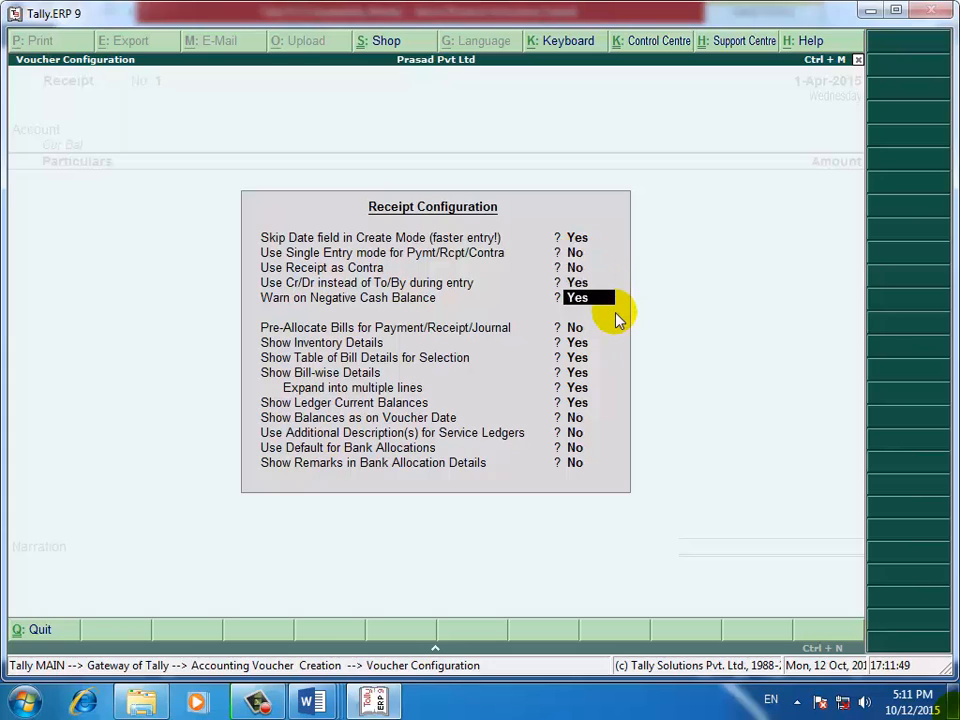
pyautogui.press('Return')
pyautogui.press('Return')
pyautogui.press('Return')
pyautogui.press('Return')
pyautogui.press('Return')
pyautogui.press('Return')
pyautogui.press('Return')
pyautogui.press('Return')
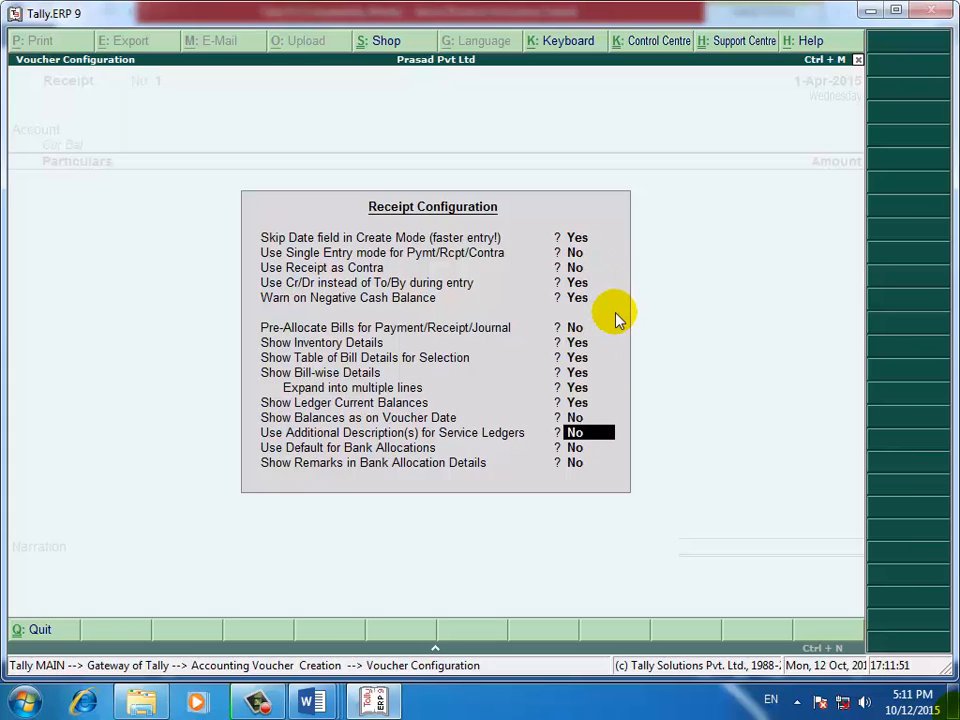
pyautogui.press('Return')
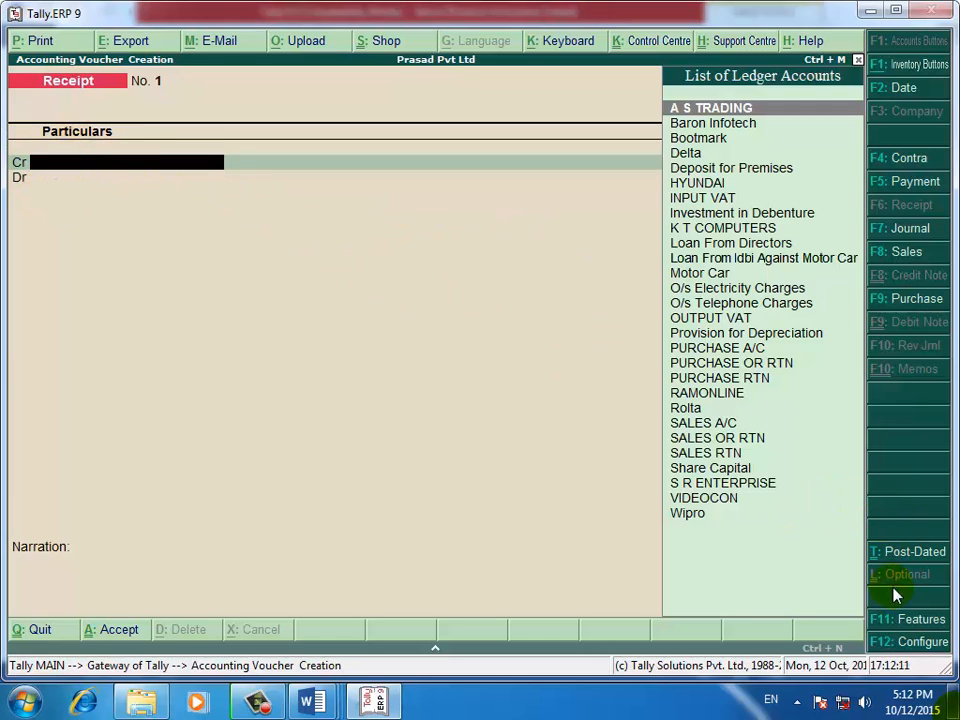
# Restore Use Single Entry mode for Pymt/Rcpt/Contra to Yes in the Receipt Configuration and accept it
pyautogui.click(903, 643)
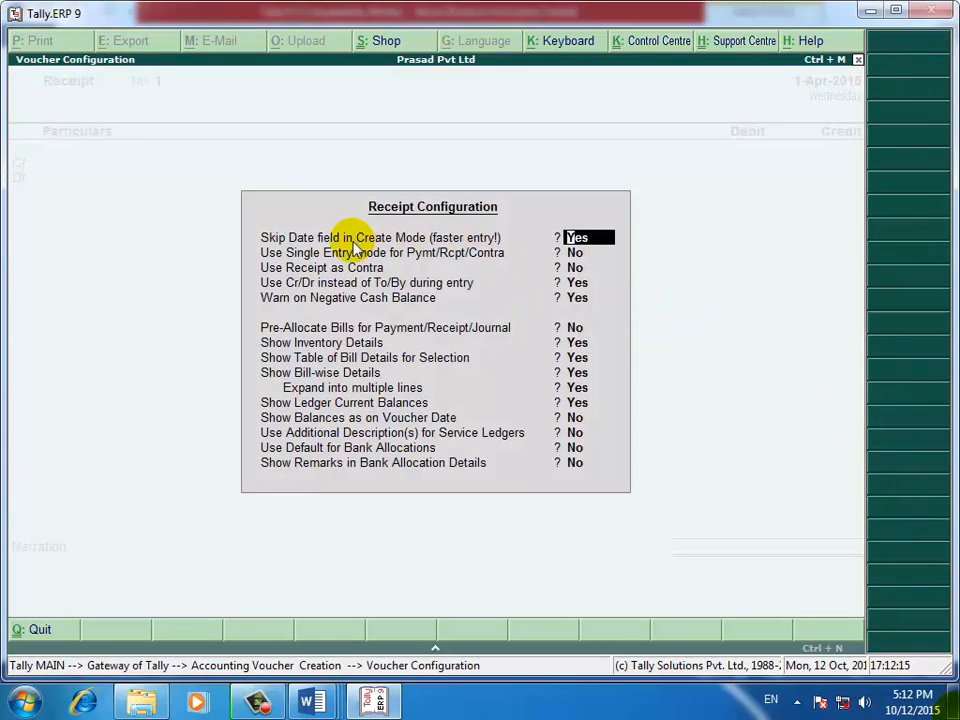
pyautogui.press('Return')
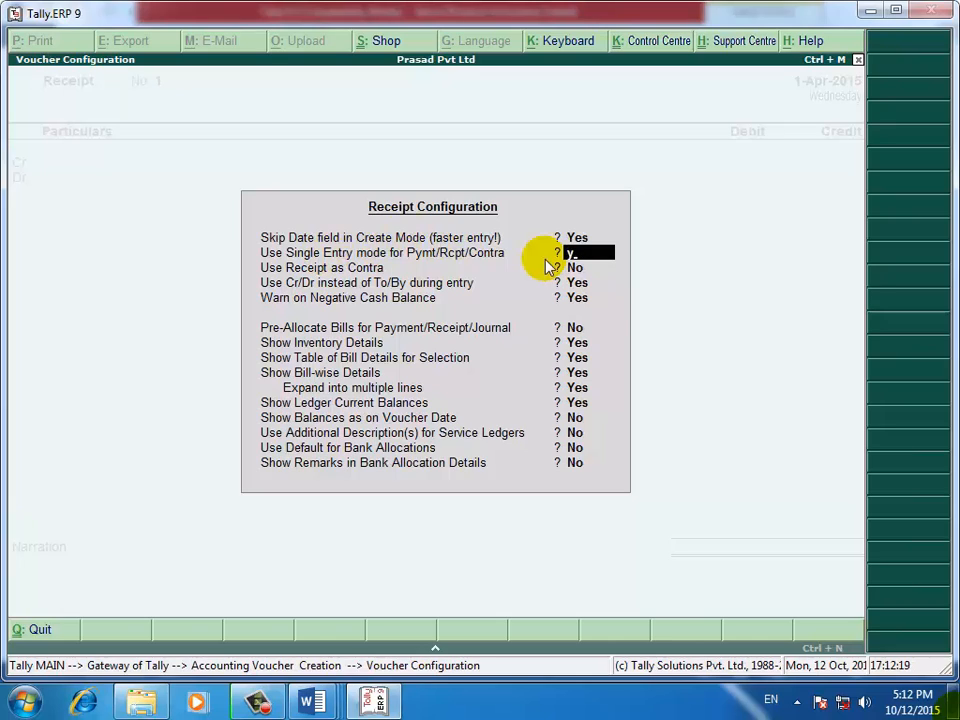
pyautogui.write('Y')
pyautogui.press('Return')
pyautogui.press('Return')
pyautogui.press('Return')
pyautogui.press('Return')
pyautogui.press('Return')
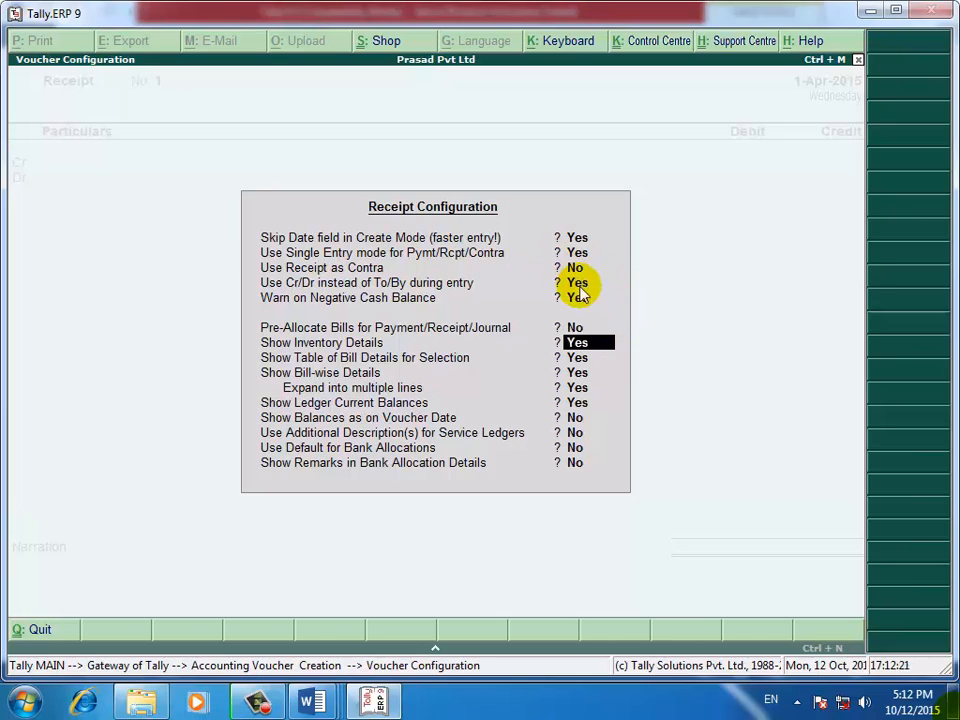
pyautogui.press('Return')
pyautogui.press('Return')
pyautogui.press('Return')
pyautogui.press('Return')
pyautogui.press('Return')
pyautogui.press('Return')
pyautogui.press('Return')
pyautogui.press('Return')
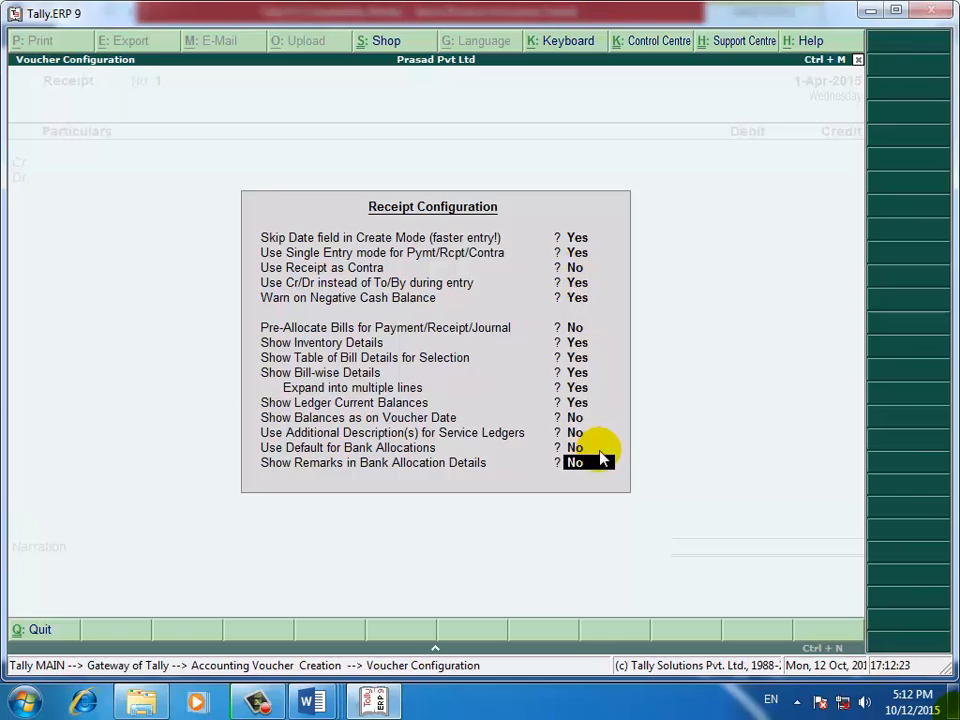
pyautogui.press('Return')
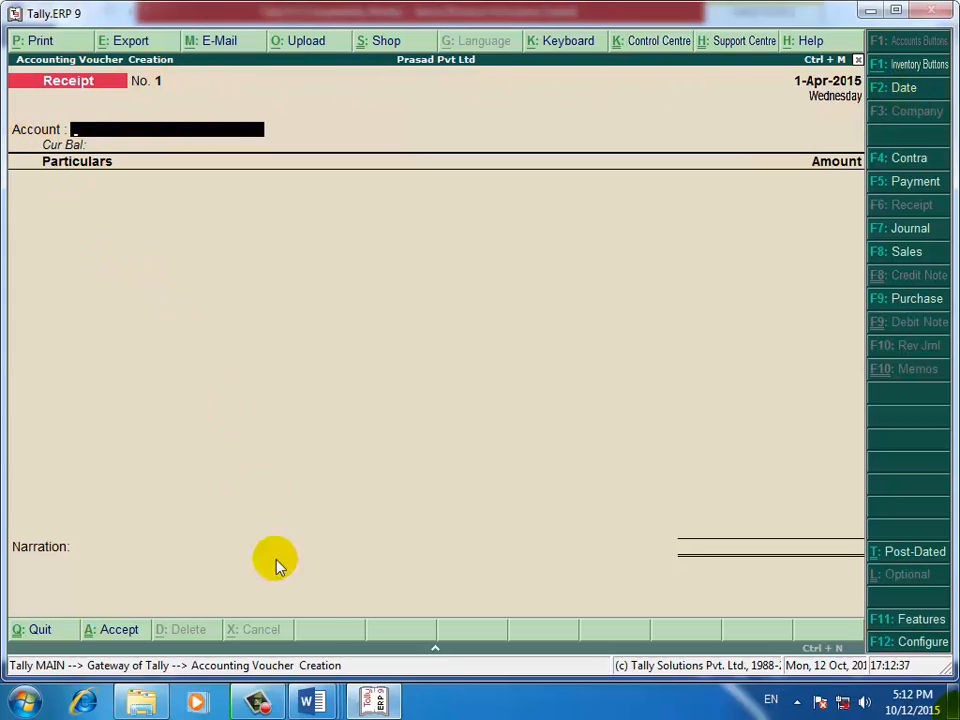
# Switch to the Tally 9 document in Word and compare the modes of payment of bills PS 7 and PS 2 in the RECEIPT table
pyautogui.moveTo(312, 702)
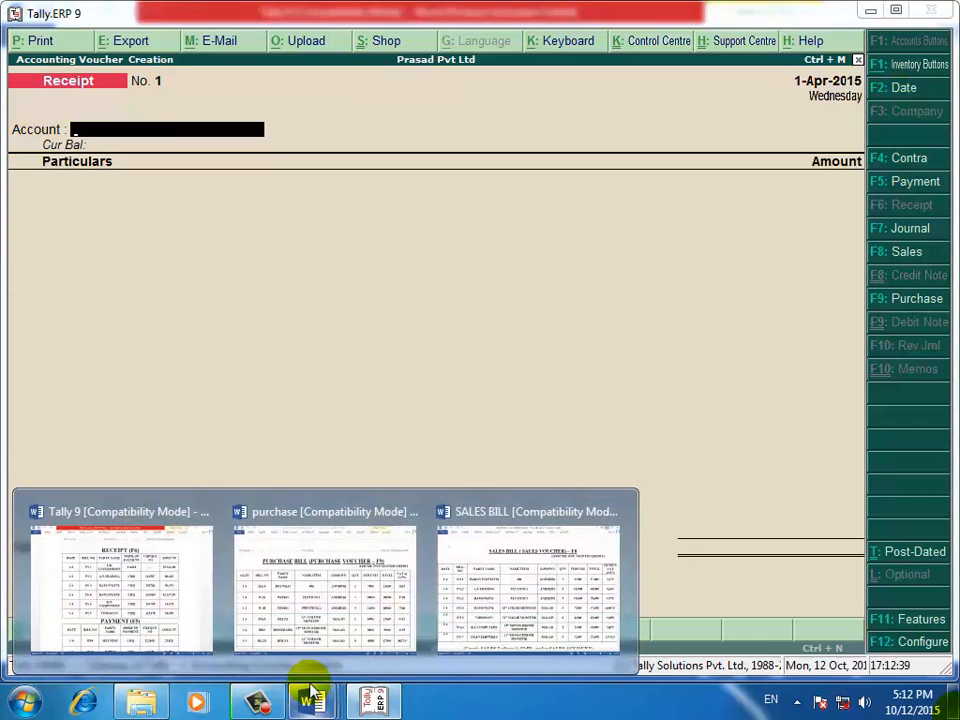
pyautogui.click(153, 577)
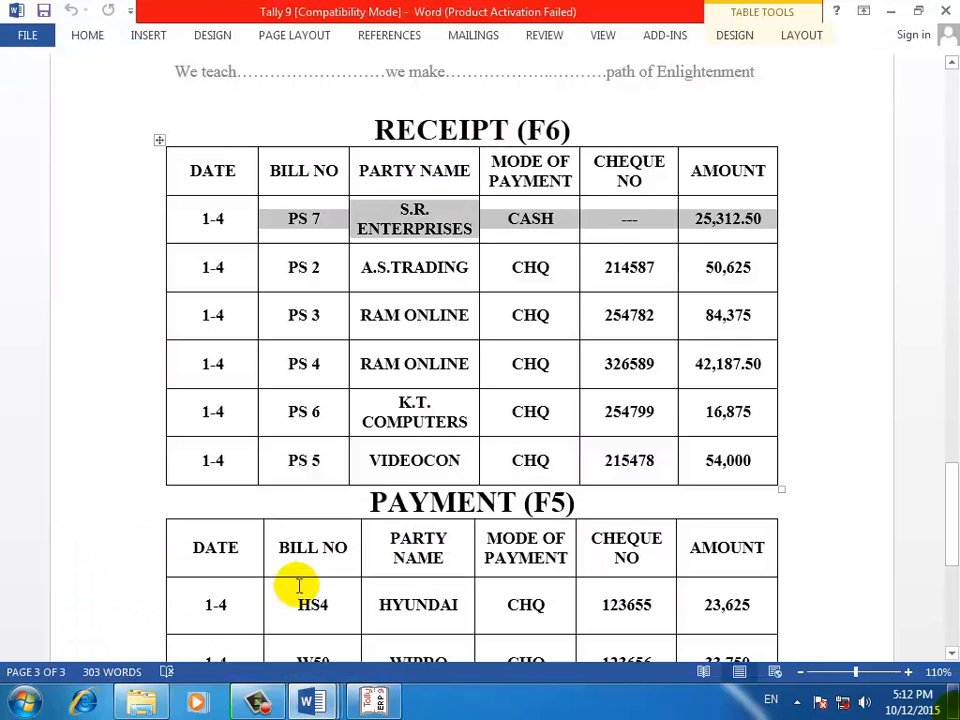
pyautogui.click(529, 200)
pyautogui.moveTo(504, 212); pyautogui.dragTo(560, 218)
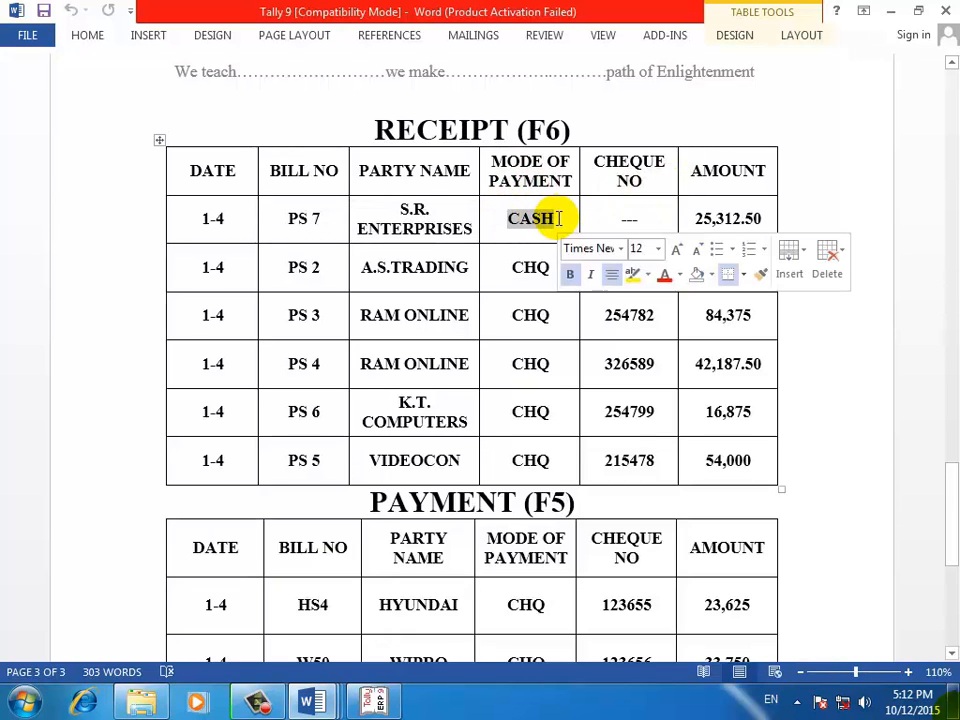
pyautogui.moveTo(512, 268); pyautogui.dragTo(577, 266)
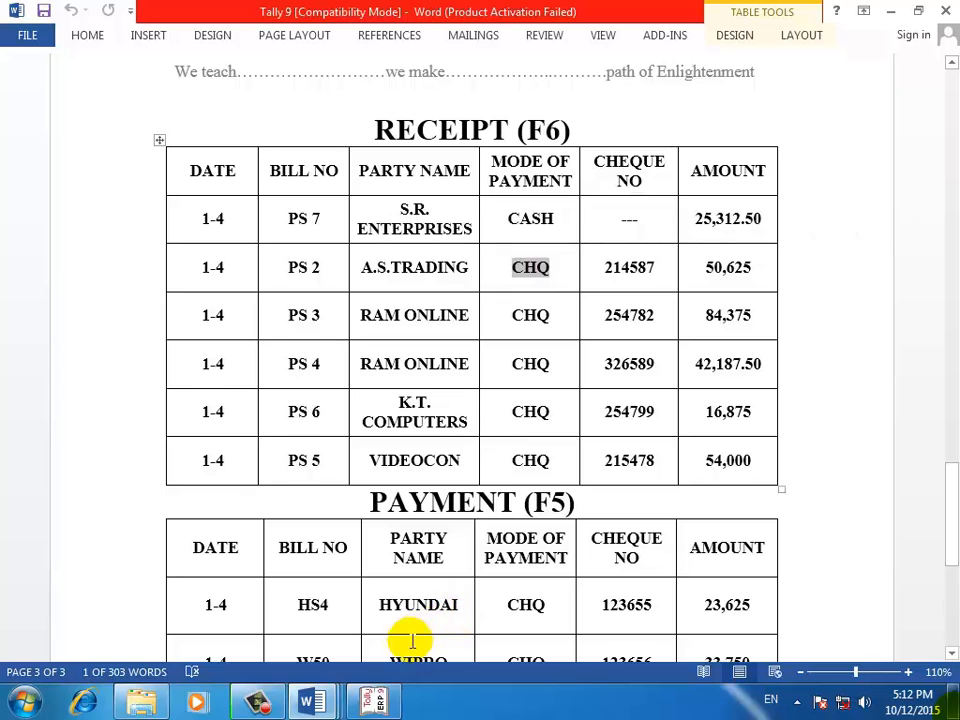
# Switch back to Tally.ERP 9 and set the Receipt voucher's account to Cash
pyautogui.click(378, 700)
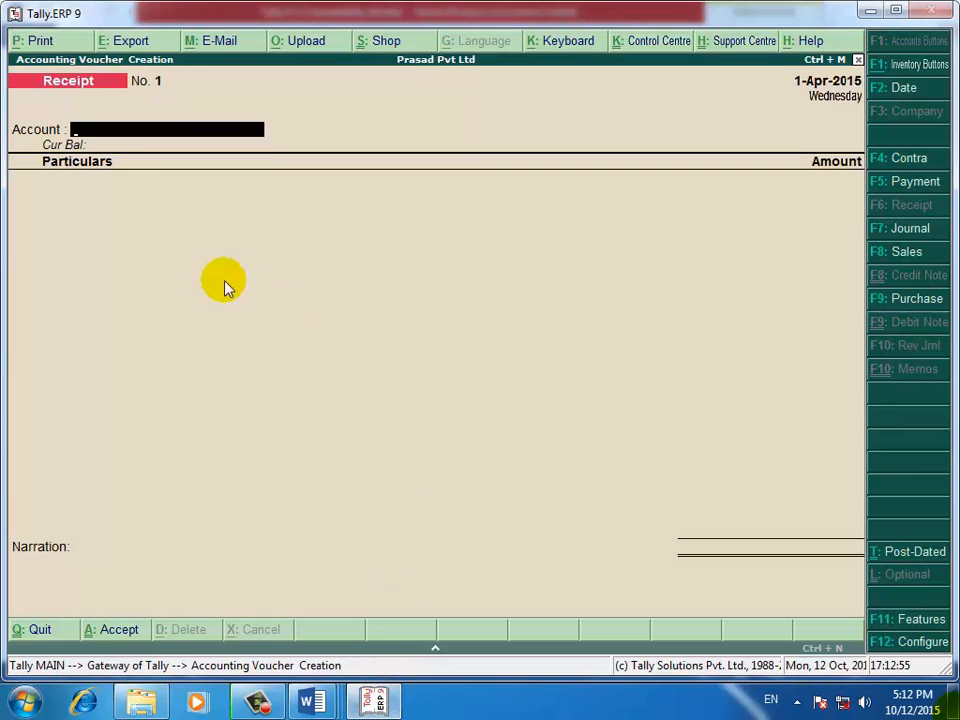
pyautogui.write('C')
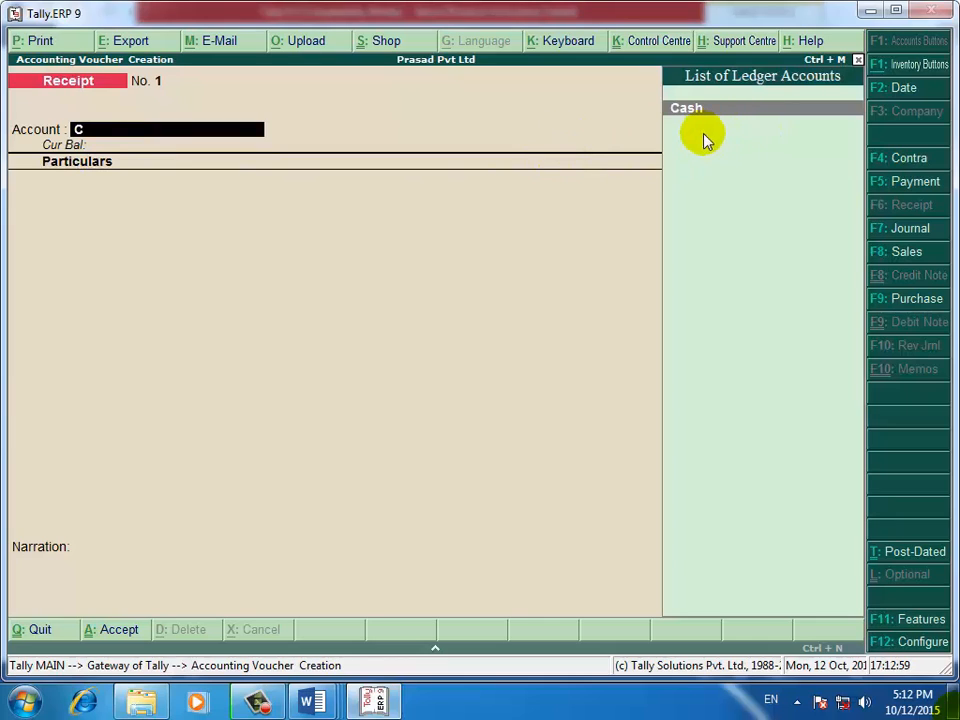
pyautogui.press('BackSpace')
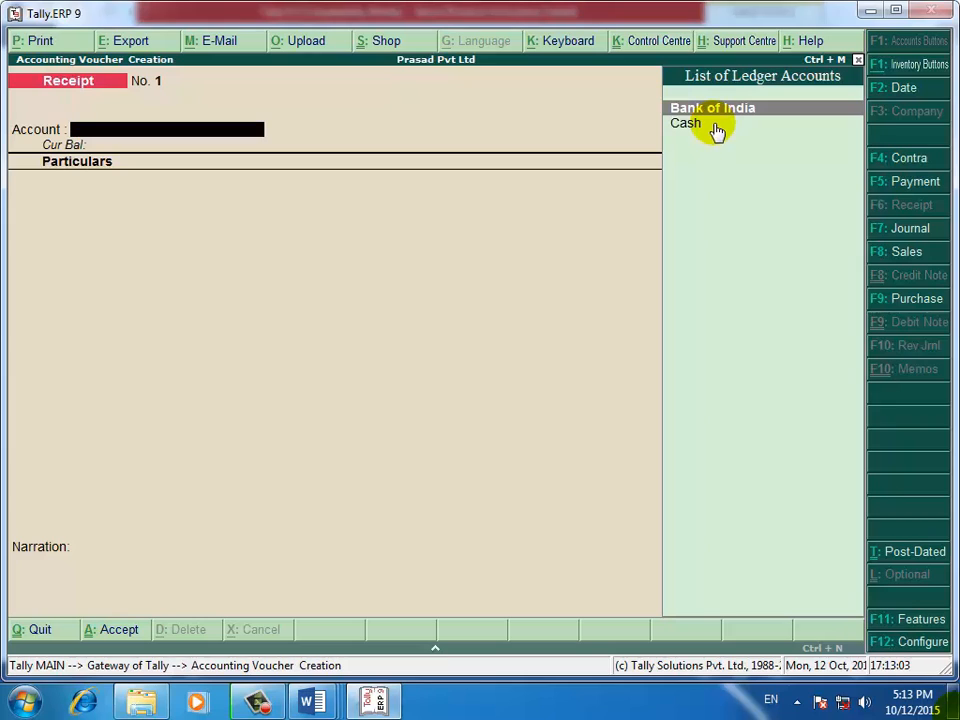
pyautogui.write('C')
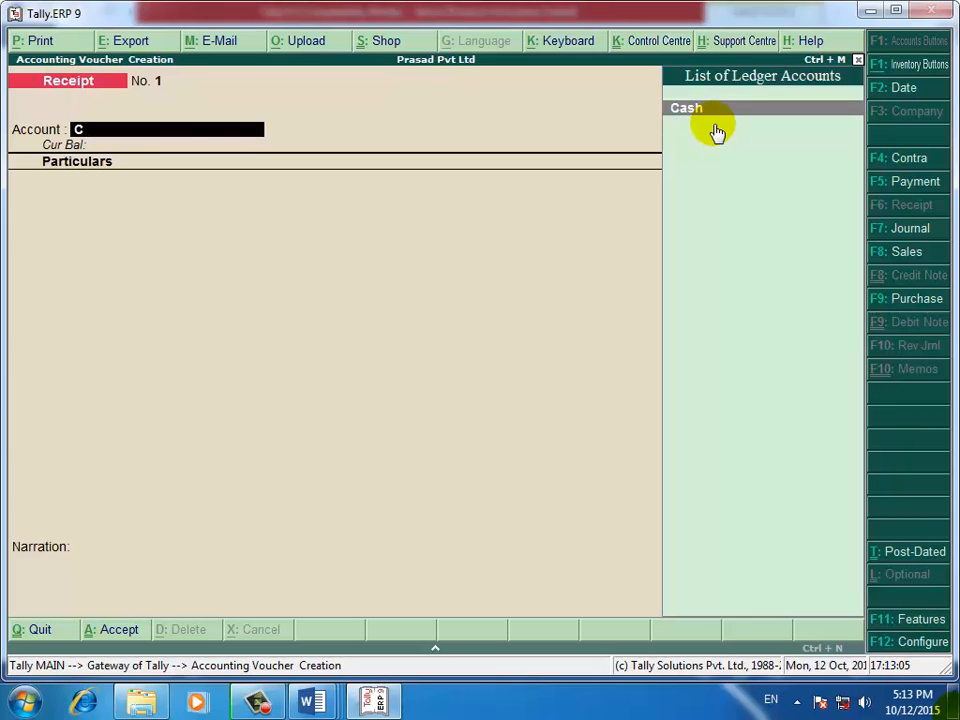
pyautogui.press('Return')
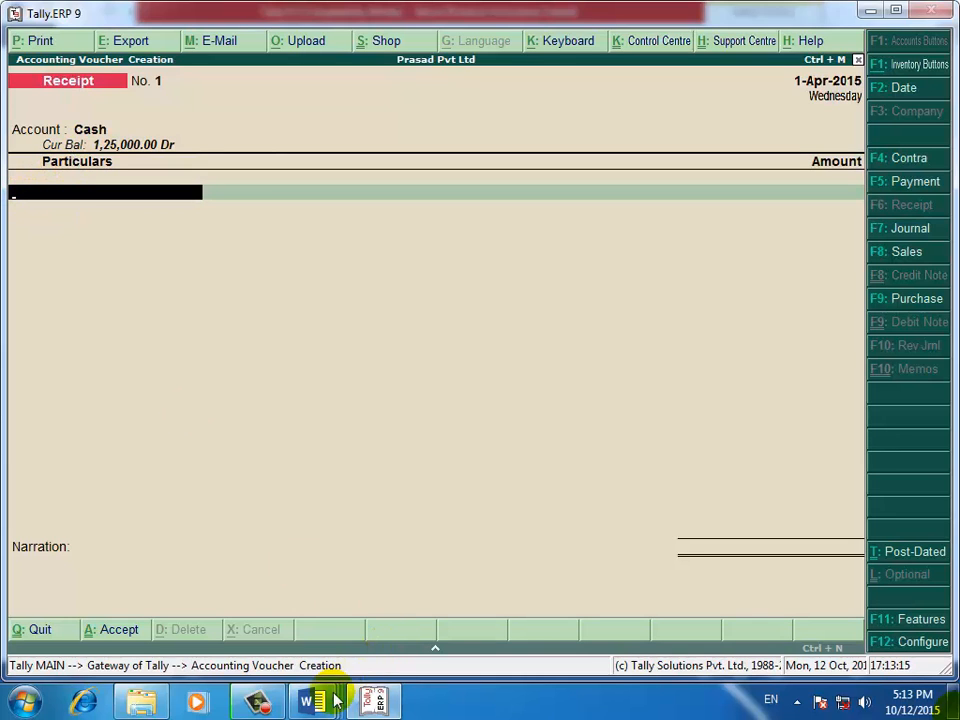
# Check the PS 7 party name in the Word RECEIPT table and select S R ENTERPRISE under Particulars in the Tally.ERP 9 voucher
pyautogui.moveTo(318, 706)
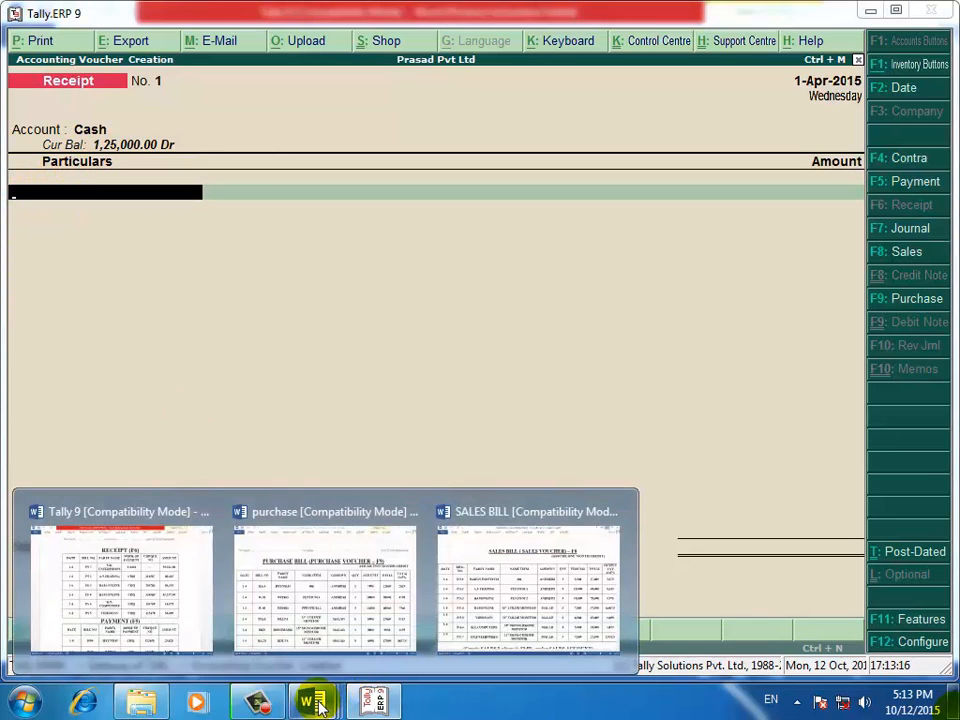
pyautogui.click(130, 576)
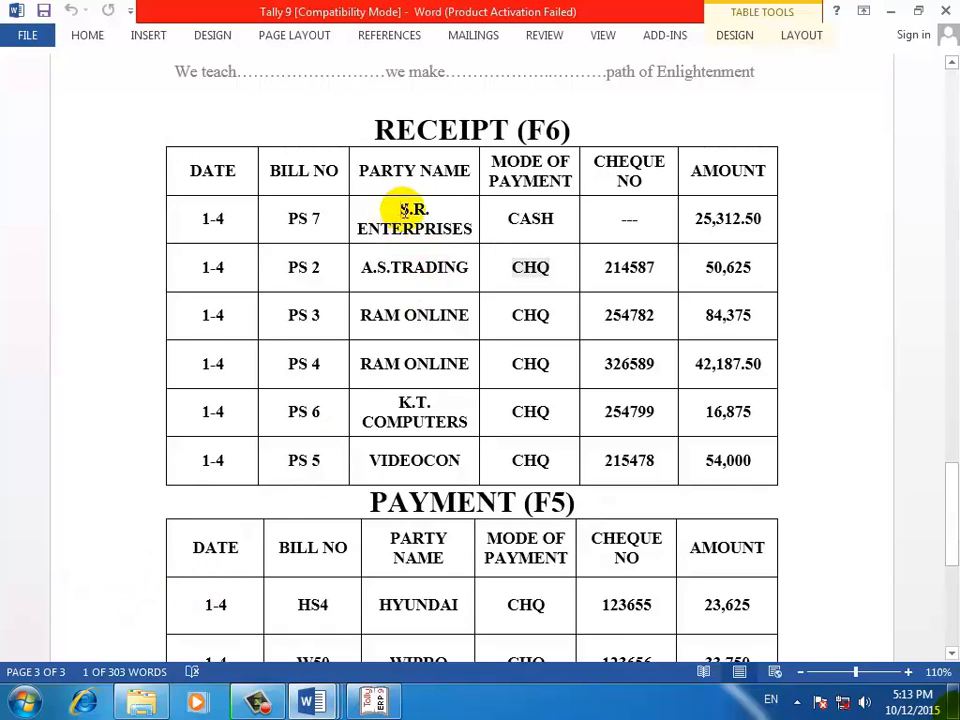
pyautogui.moveTo(418, 204); pyautogui.dragTo(461, 218)
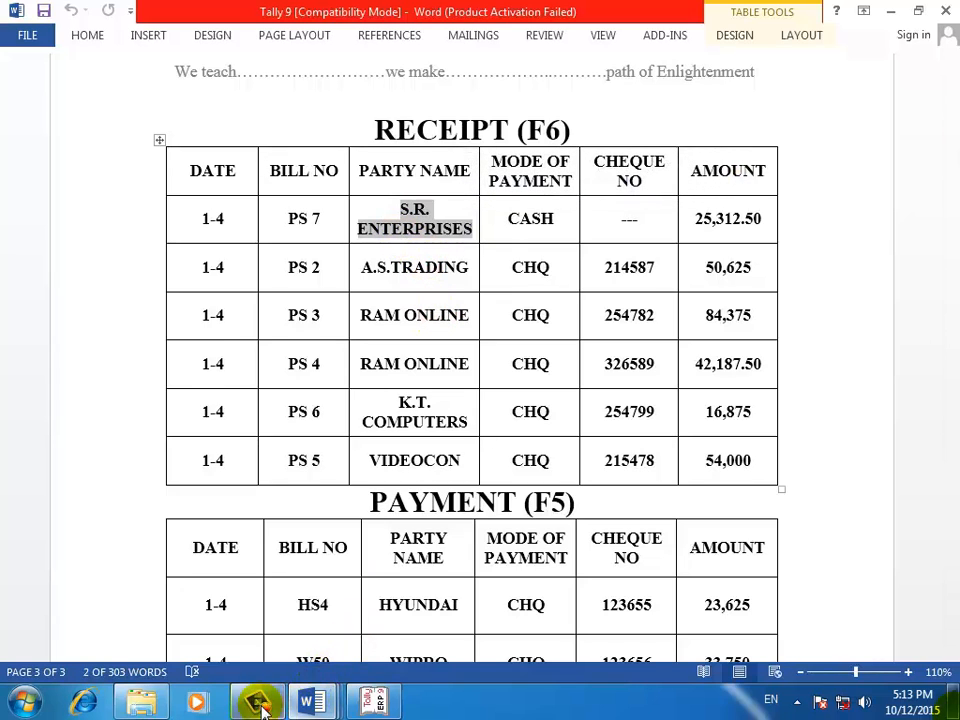
pyautogui.click(372, 702)
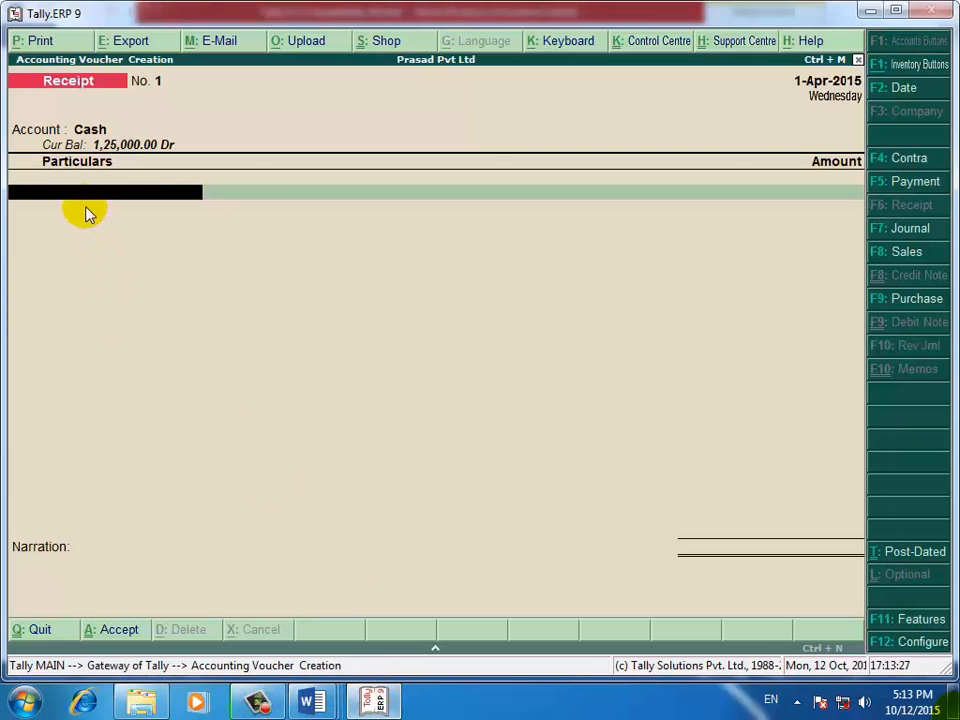
pyautogui.write('S')
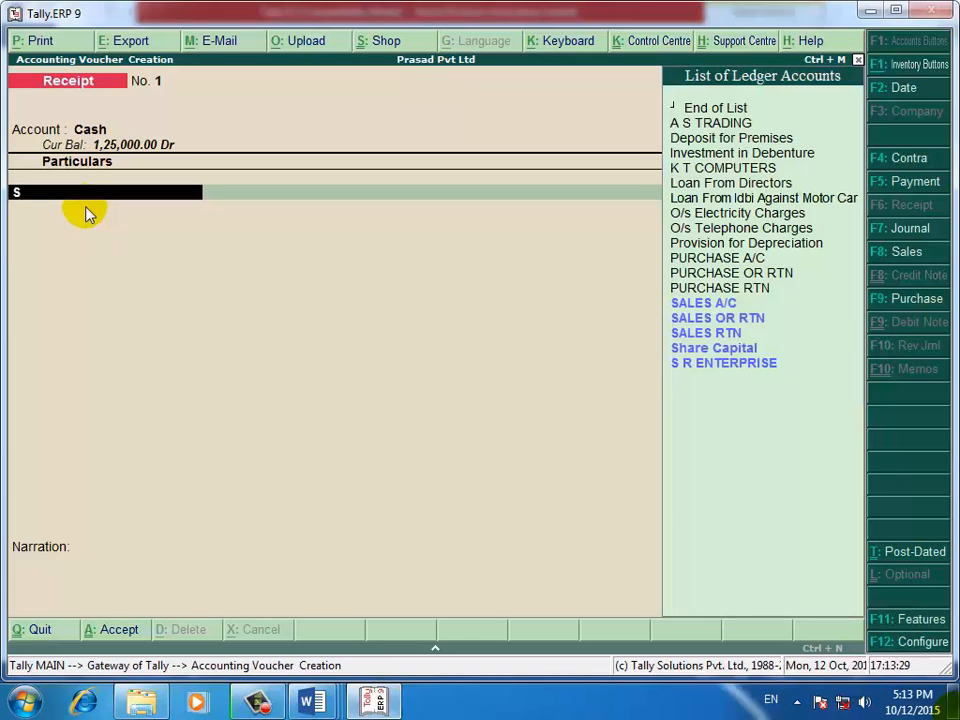
pyautogui.write('r')
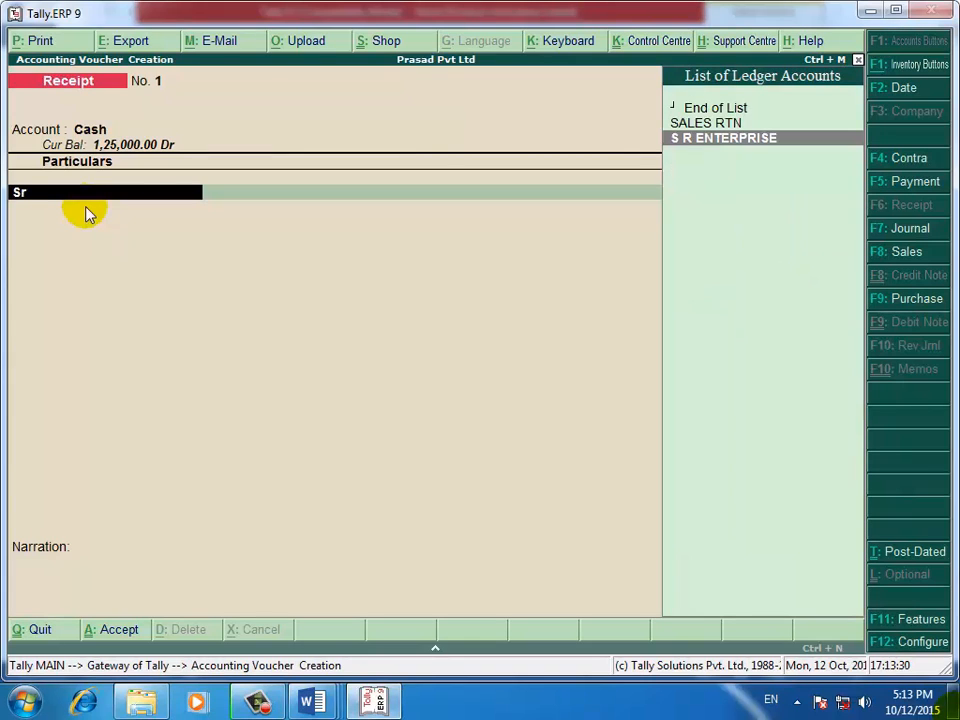
pyautogui.click(736, 142)
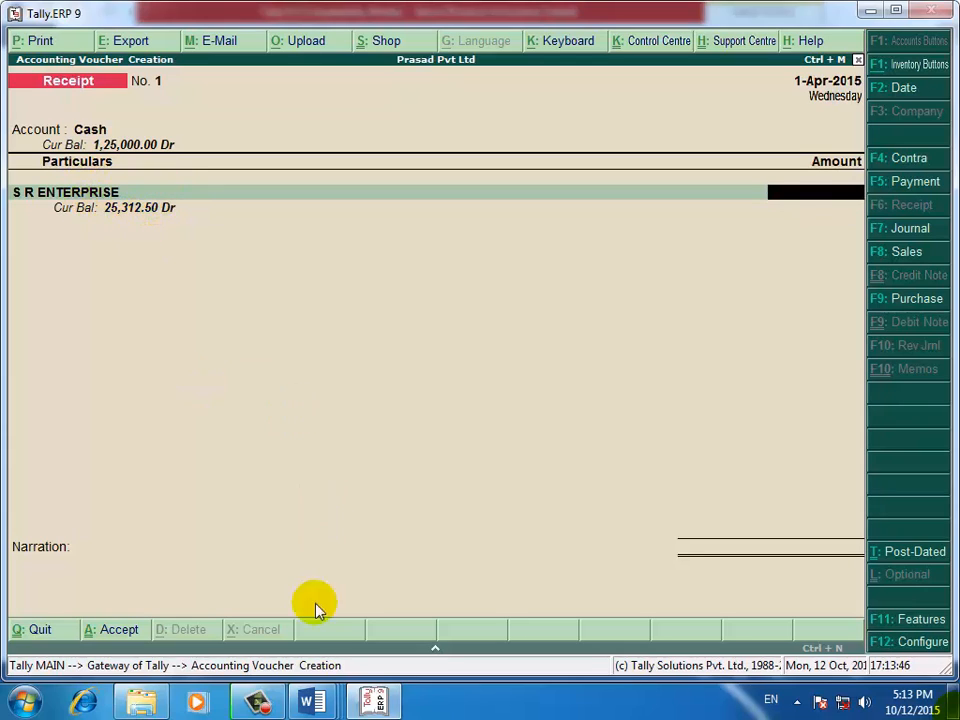
# Check the PS 7 amount in the Word RECEIPT table and enter 25312.5 for S R ENTERPRISE in the Tally.ERP 9 voucher
pyautogui.moveTo(313, 706)
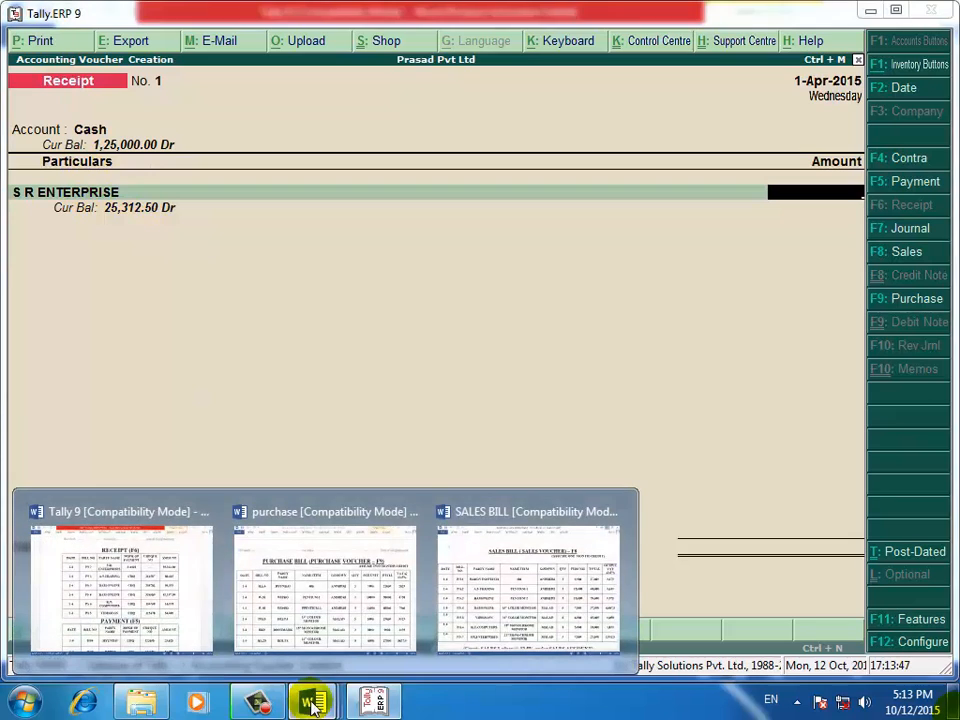
pyautogui.click(150, 574)
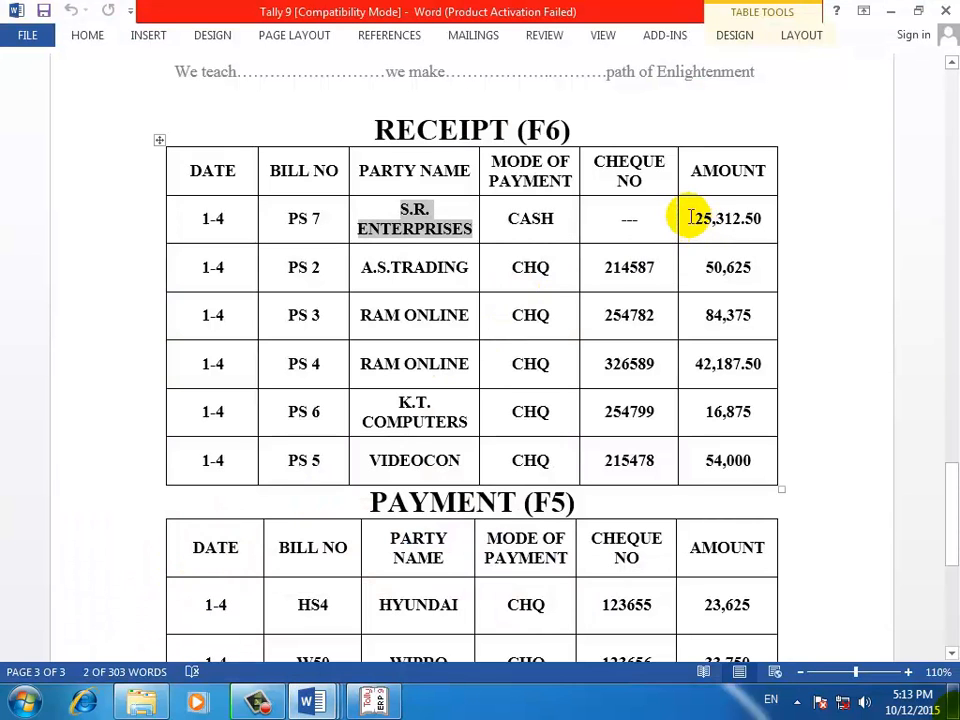
pyautogui.moveTo(695, 218); pyautogui.dragTo(765, 218)
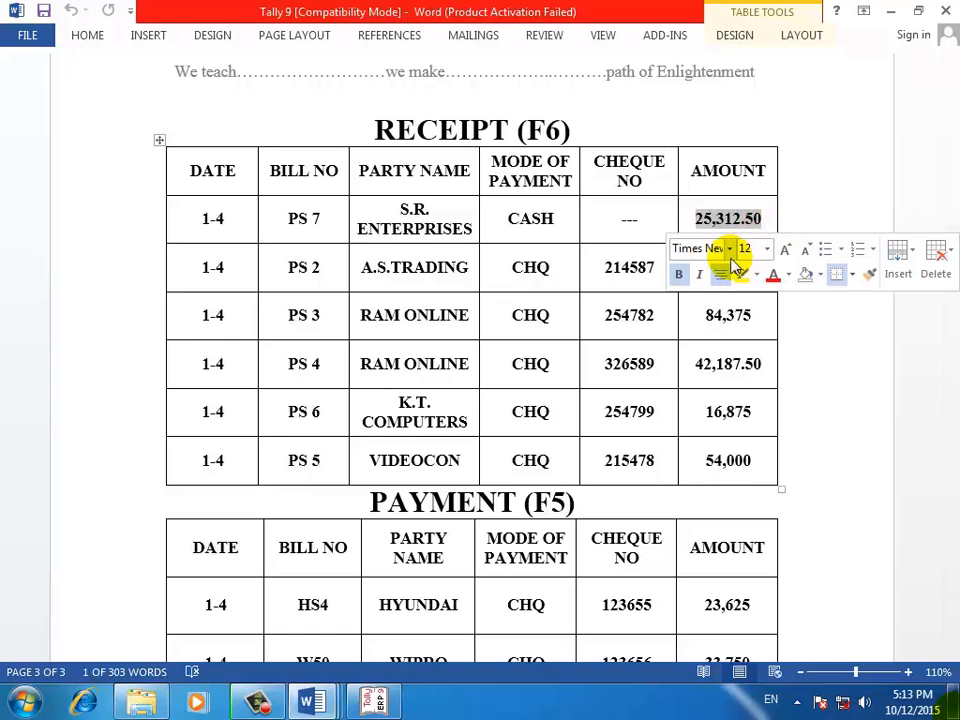
pyautogui.click(373, 701)
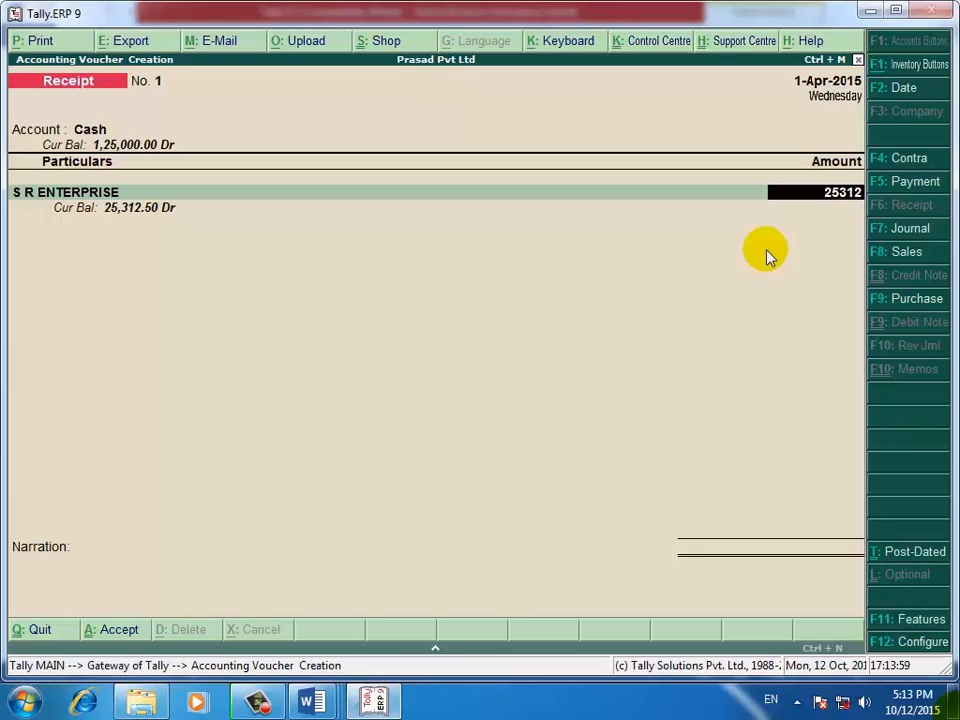
pyautogui.write('.5')
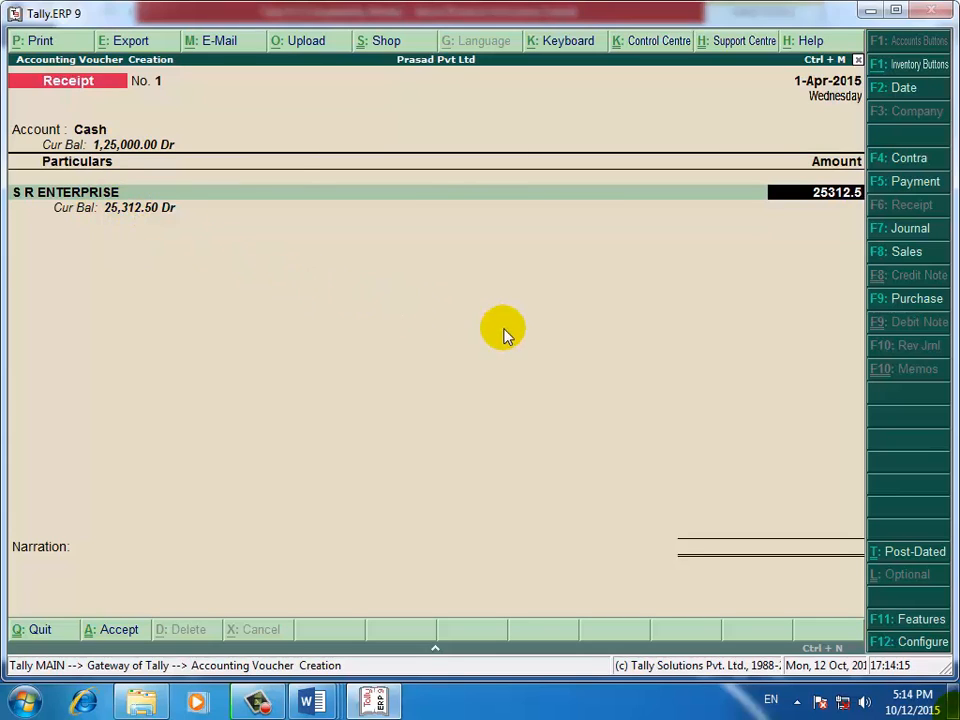
pyautogui.press('Return')
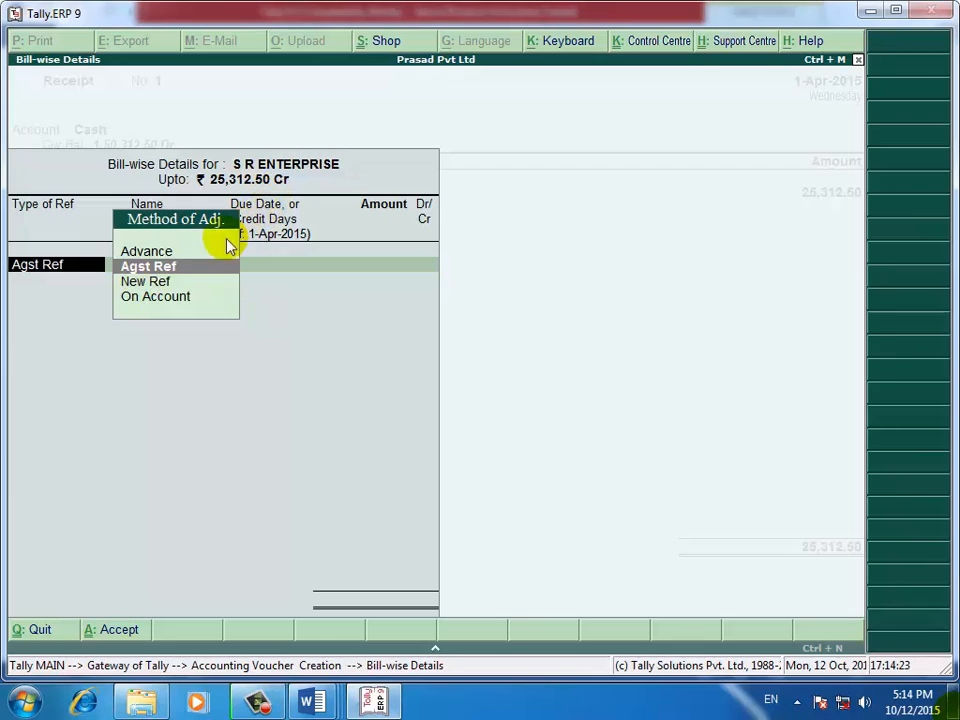
# Check the bill number in Word and settle S R ENTERPRISE's 25,312.50 Cr as Agst Ref against pending bill PS7 in Tally.ERP 9
pyautogui.click(155, 271)
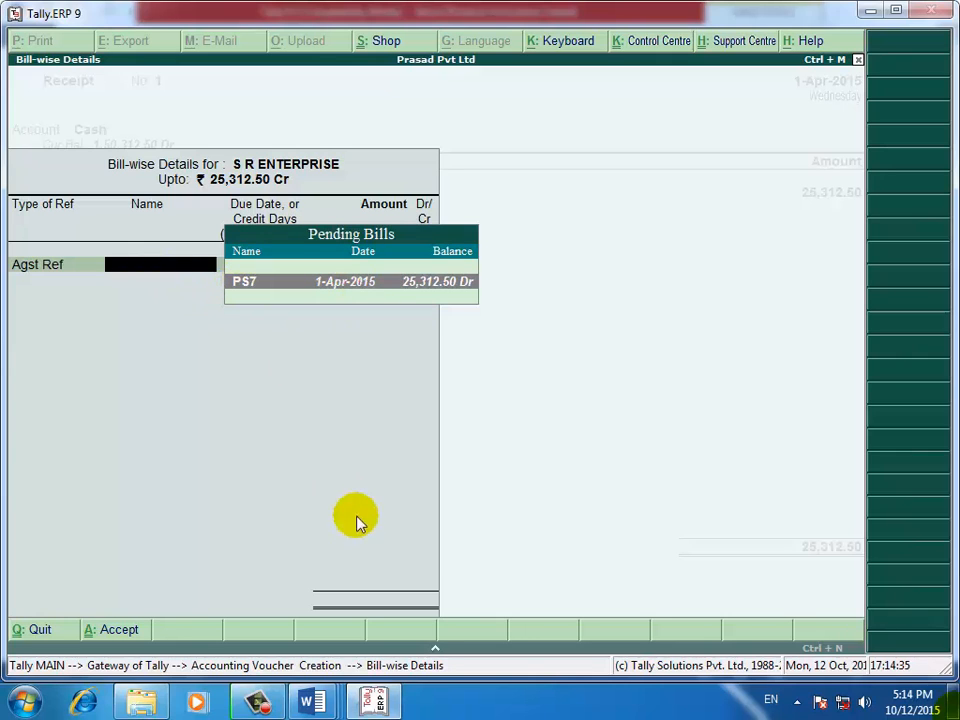
pyautogui.moveTo(313, 697)
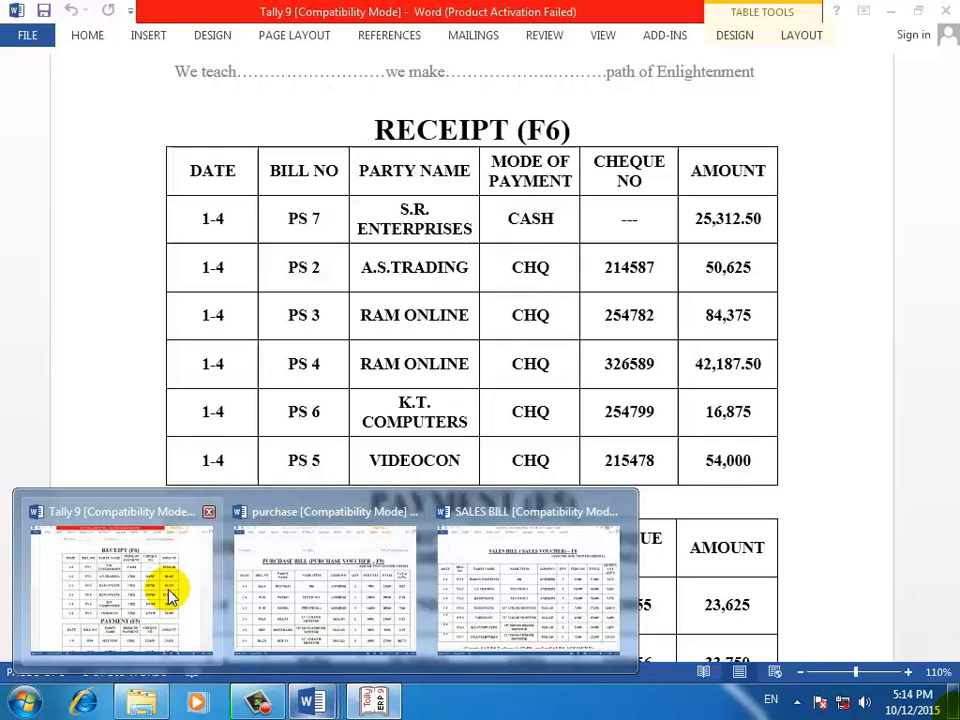
pyautogui.click(167, 594)
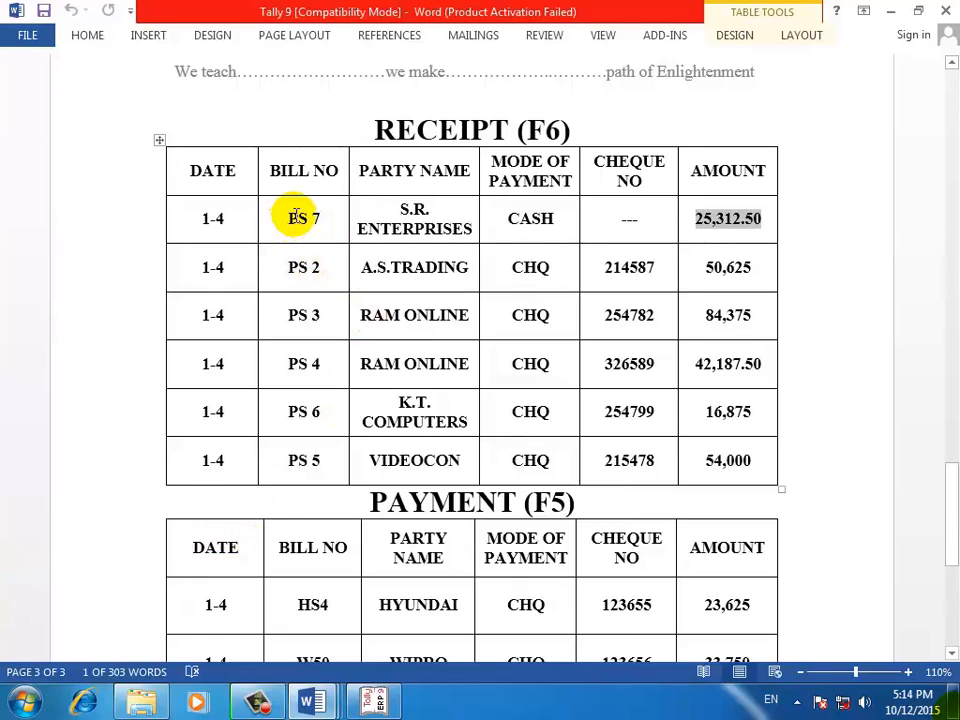
pyautogui.click(373, 701)
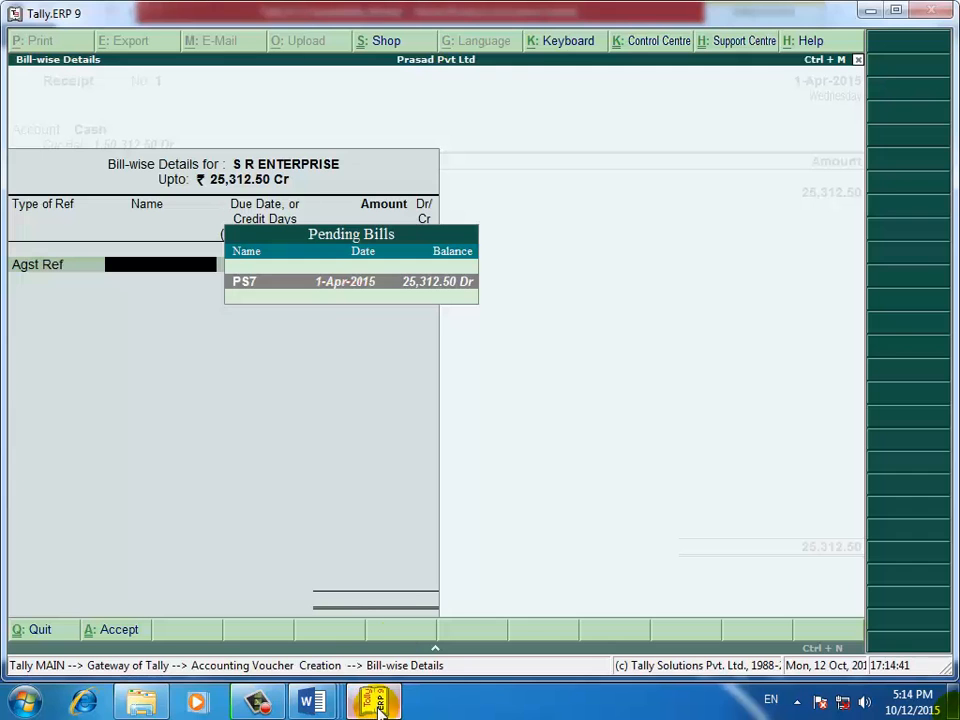
pyautogui.click(265, 285)
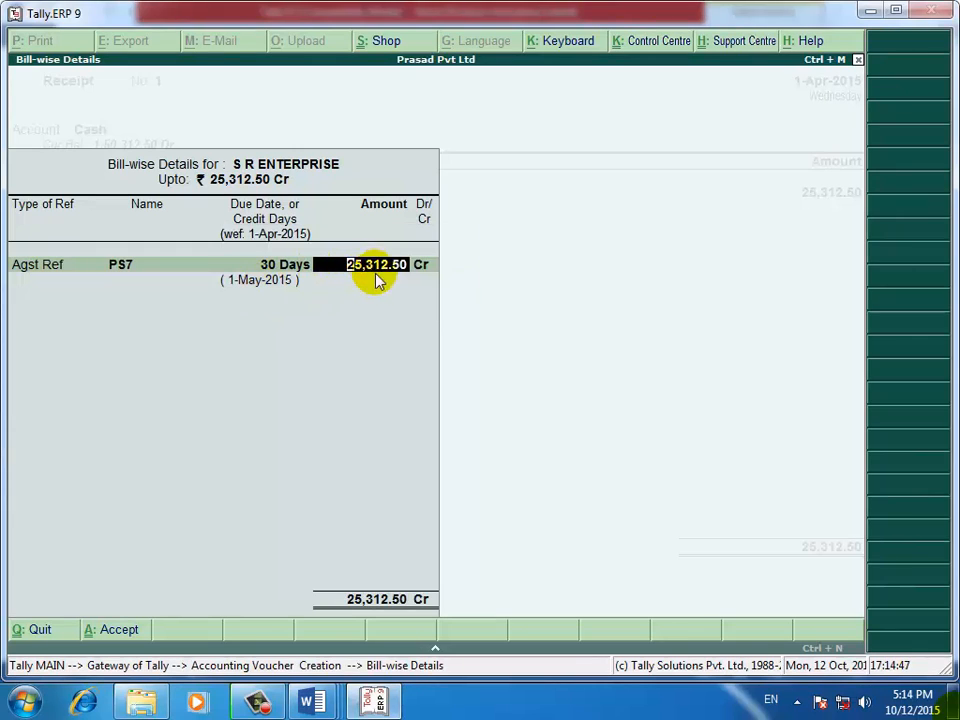
pyautogui.press('Return')
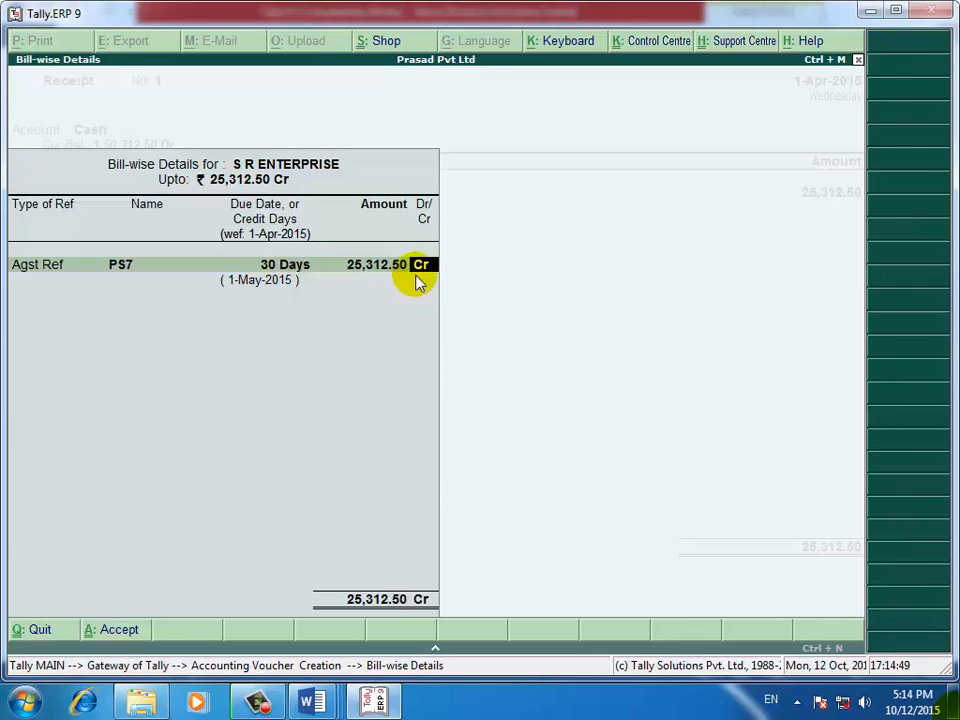
pyautogui.press('Return')
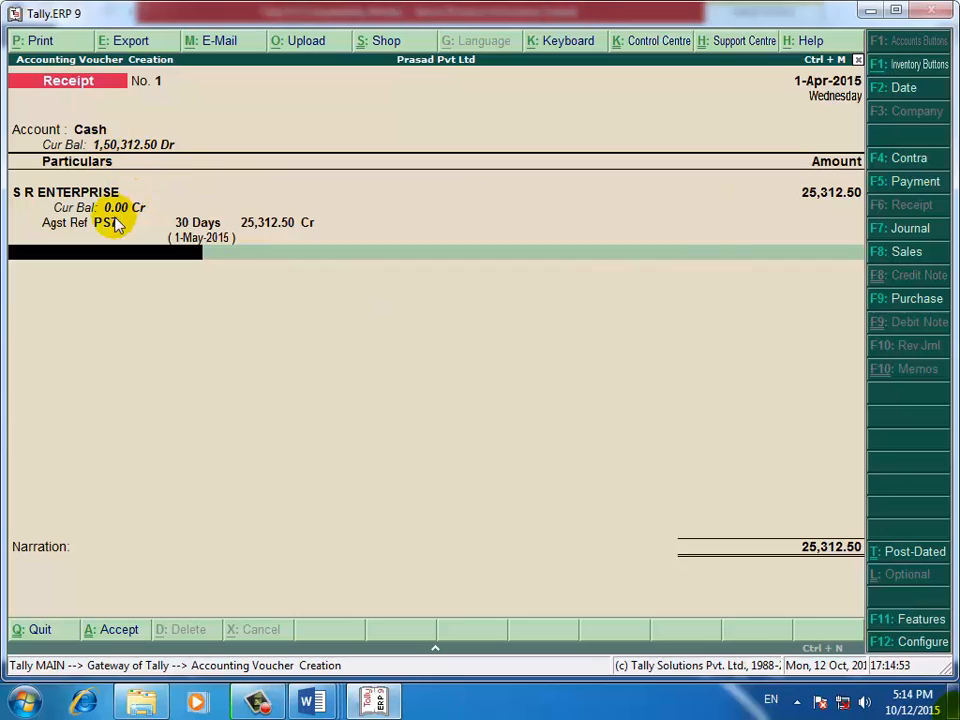
# Save the Receipt voucher with the narration "being amount received" and leave voucher entry for the Gateway of Tally
pyautogui.press('Return')
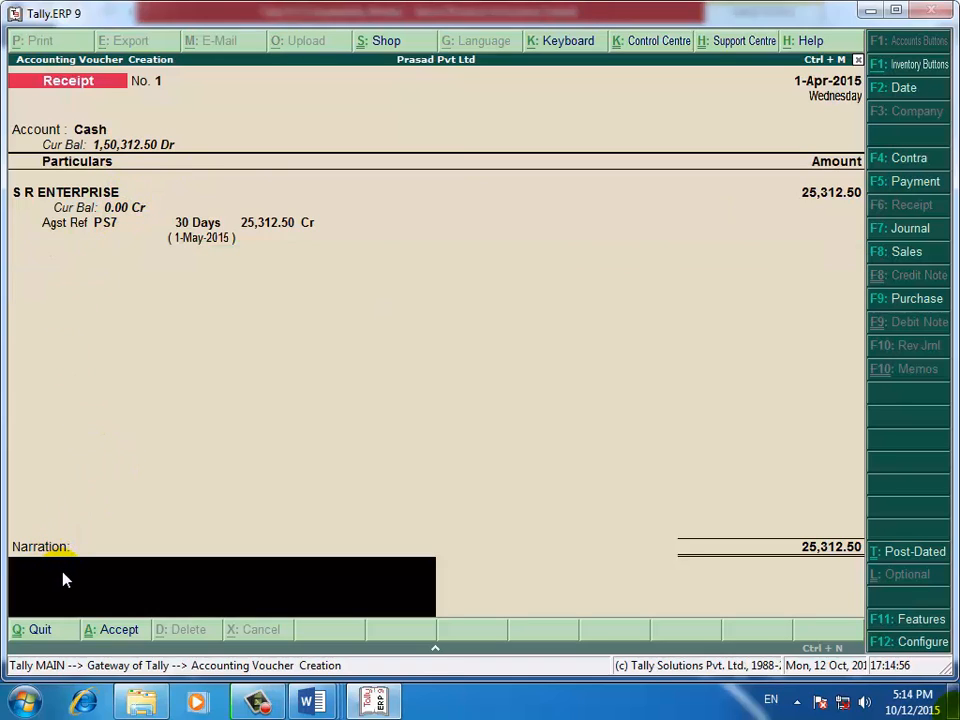
pyautogui.write('being amount receiv')
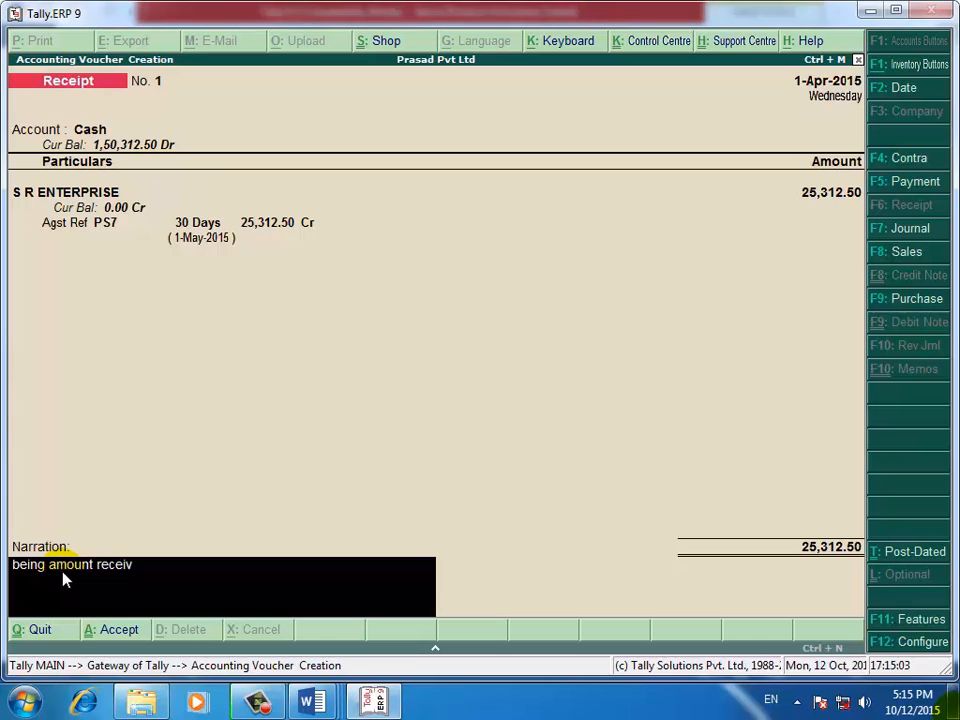
pyautogui.write('ed')
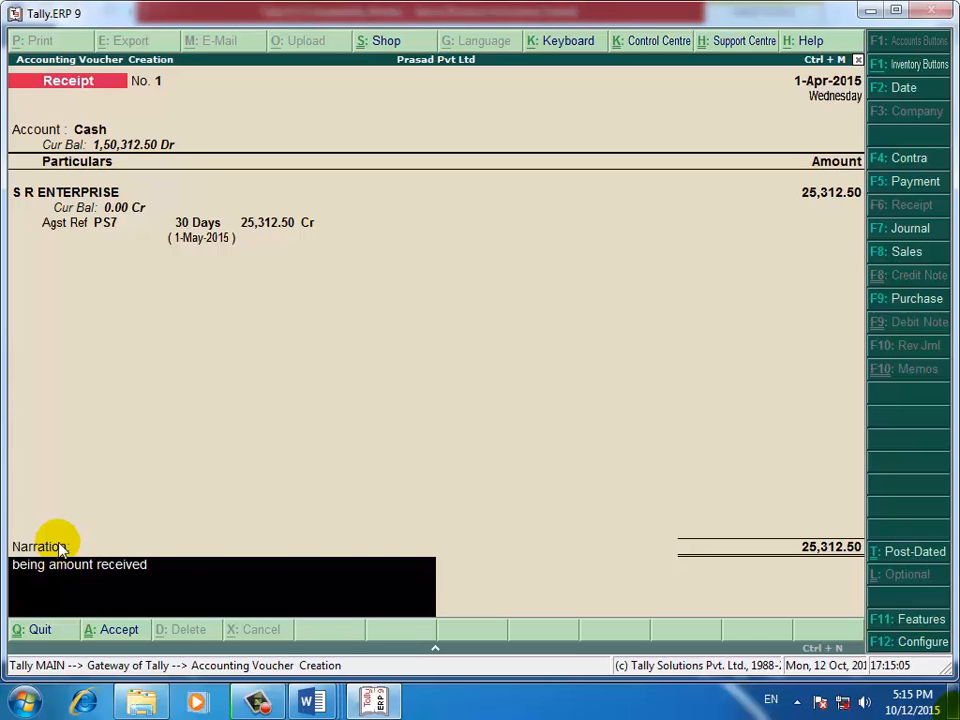
pyautogui.press('Return')
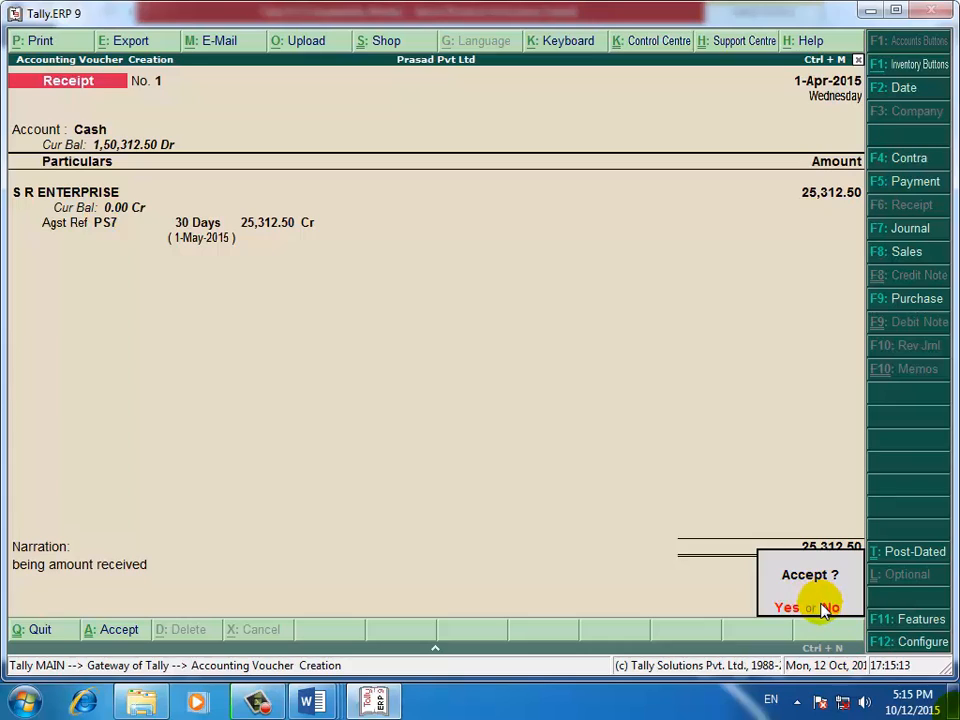
pyautogui.press('Return')
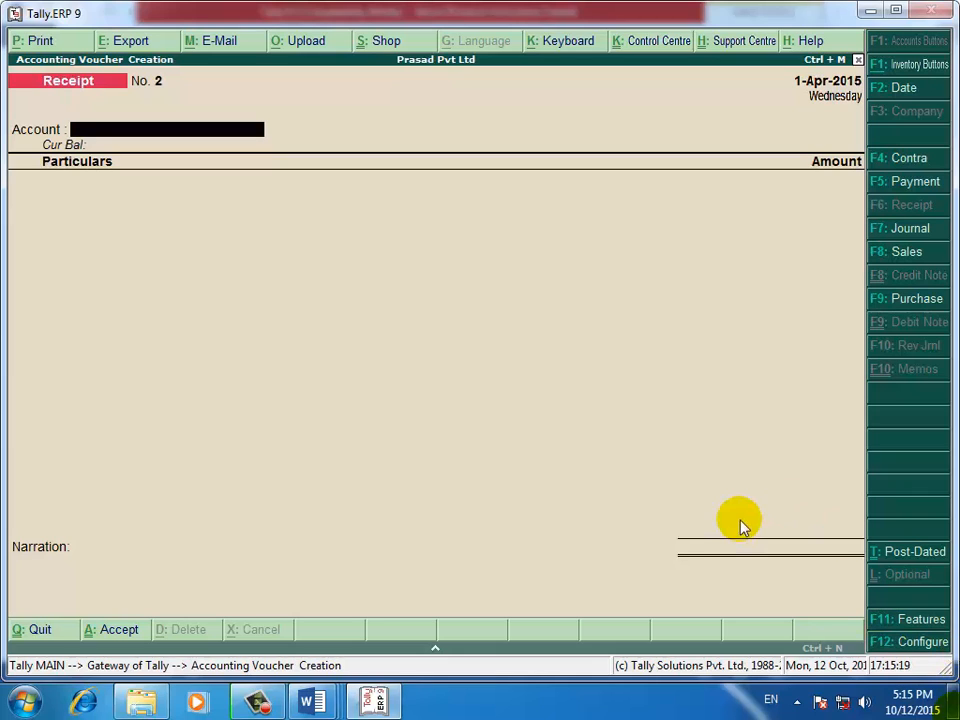
pyautogui.press('Escape')
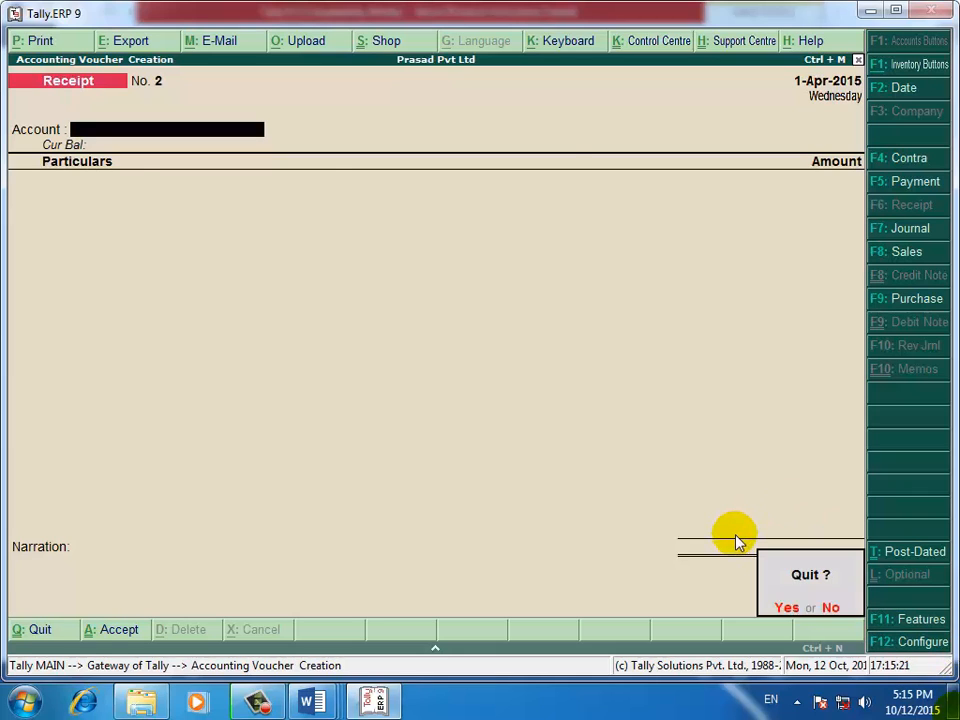
pyautogui.press('y')
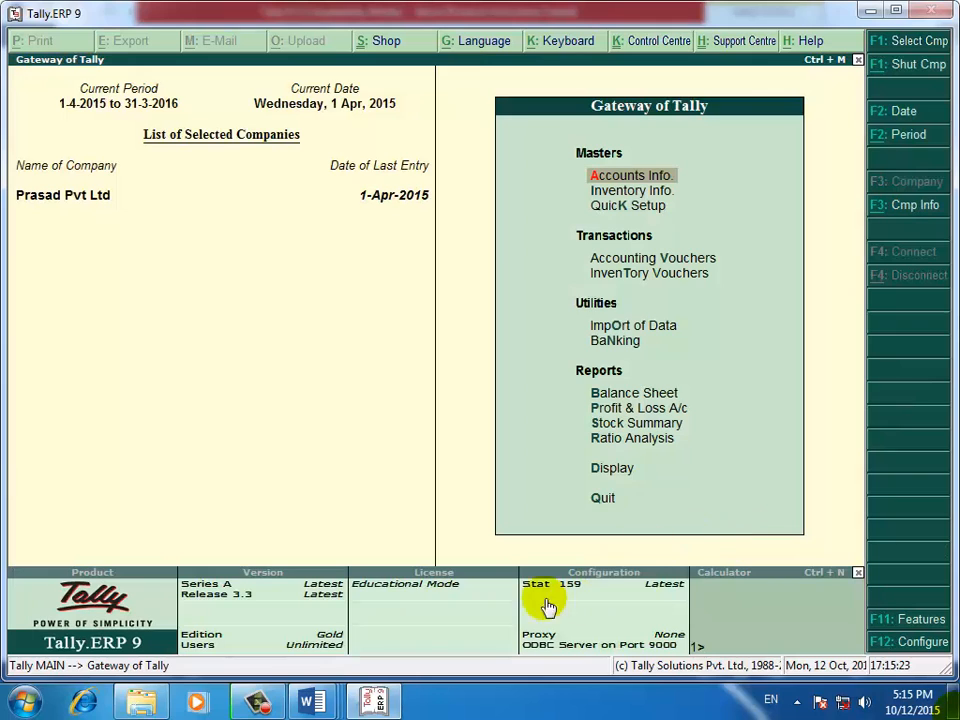
pyautogui.click(262, 704)
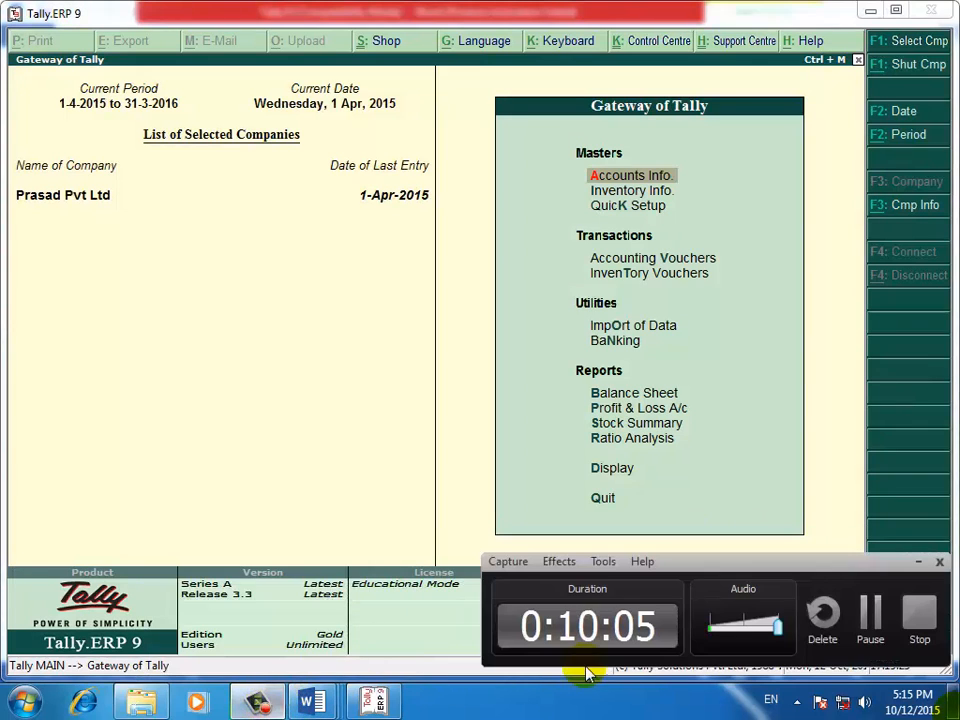
pyautogui.click(920, 566)
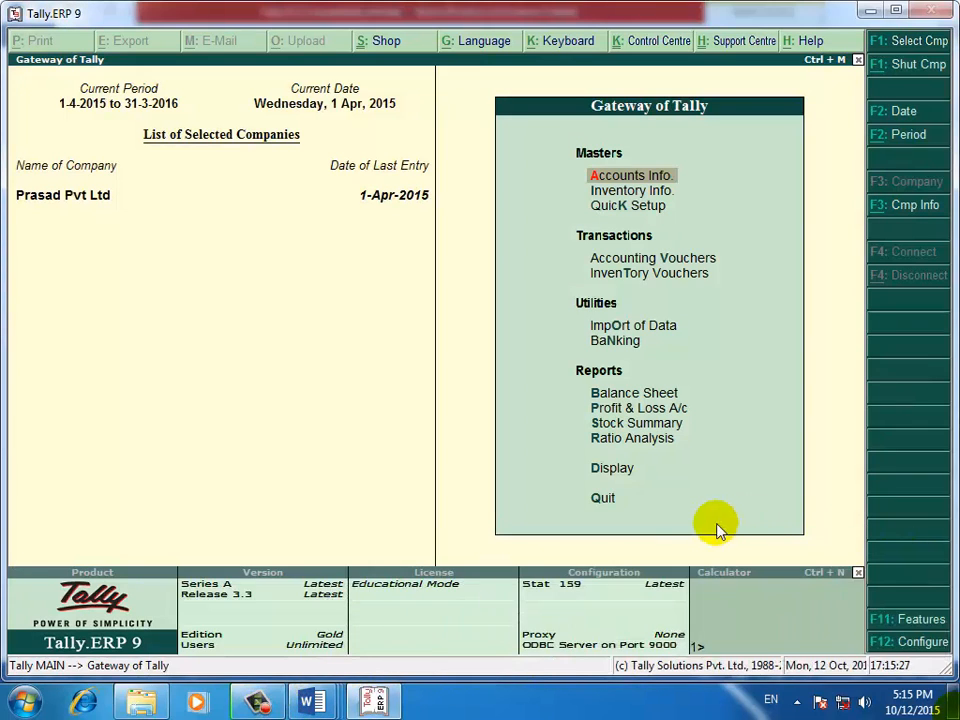
# Display the outstanding receivables report from the Statements of Accounts
pyautogui.press('Down')
pyautogui.press('Down')
pyautogui.press('Down')
pyautogui.press('Down')
pyautogui.press('Down')
pyautogui.press('Down')
pyautogui.press('Down')
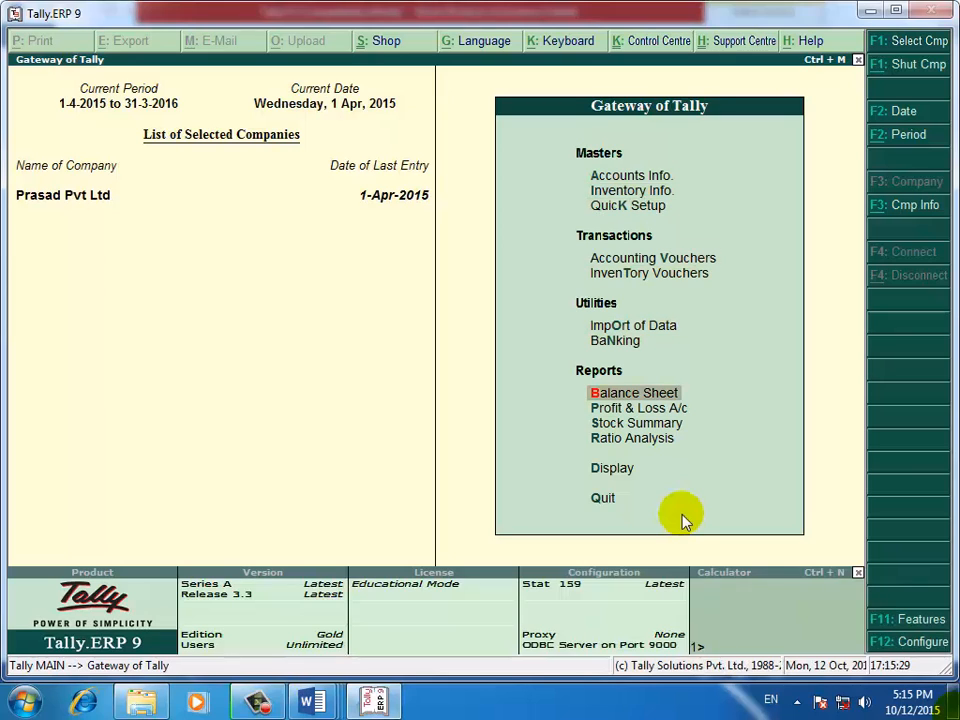
pyautogui.press('Down')
pyautogui.press('Down')
pyautogui.press('Down')
pyautogui.press('Down')
pyautogui.press('Return')
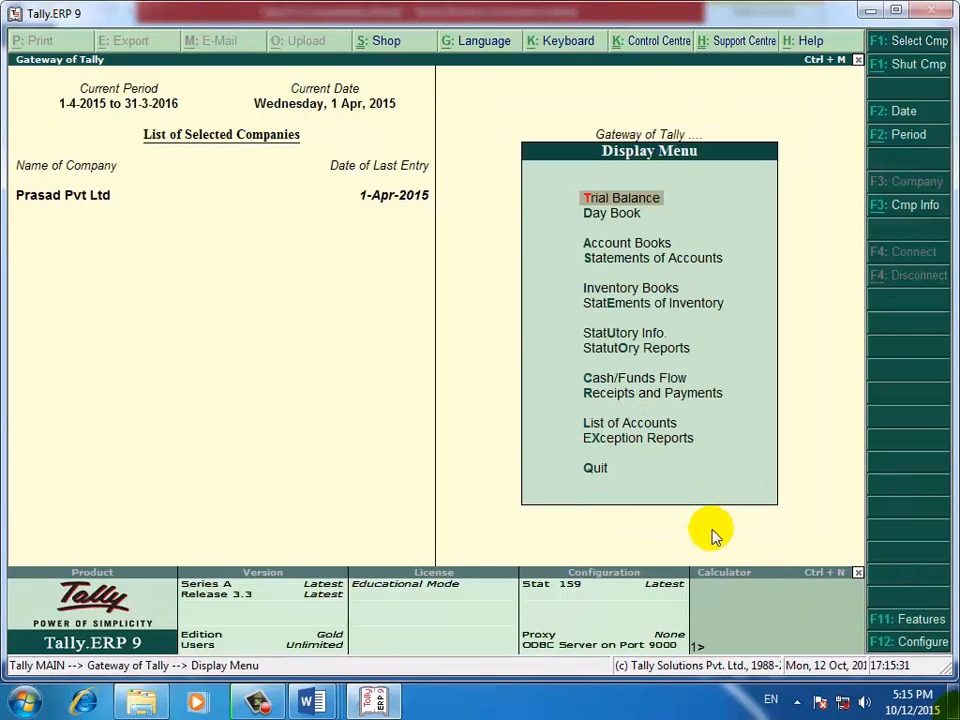
pyautogui.press('Down')
pyautogui.press('Down')
pyautogui.press('Down')
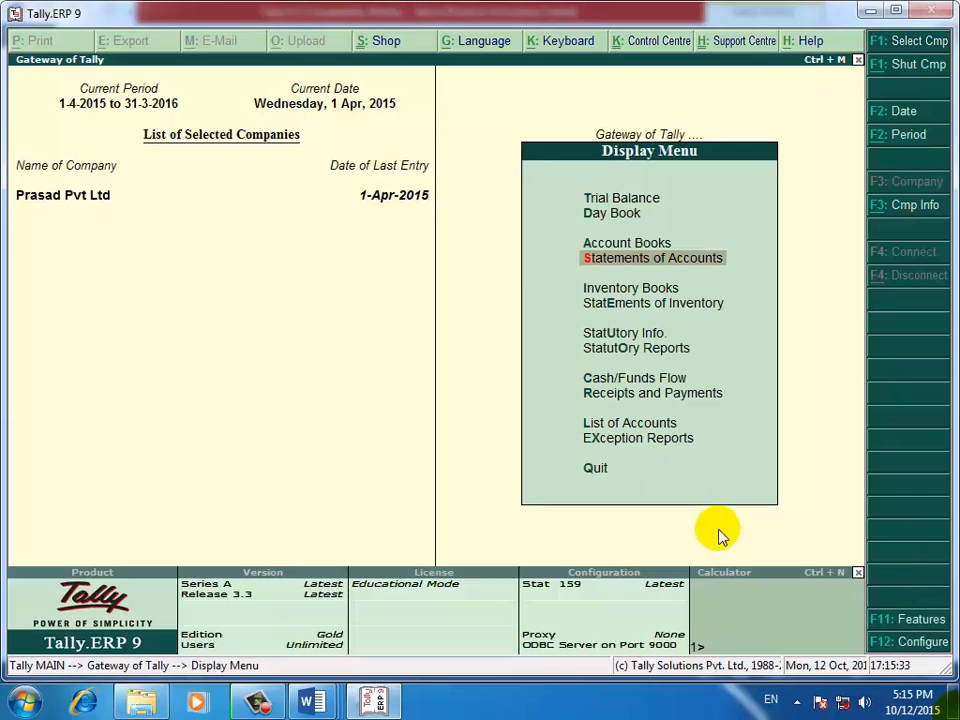
pyautogui.press('Return')
pyautogui.press('Down')
pyautogui.press('Up')
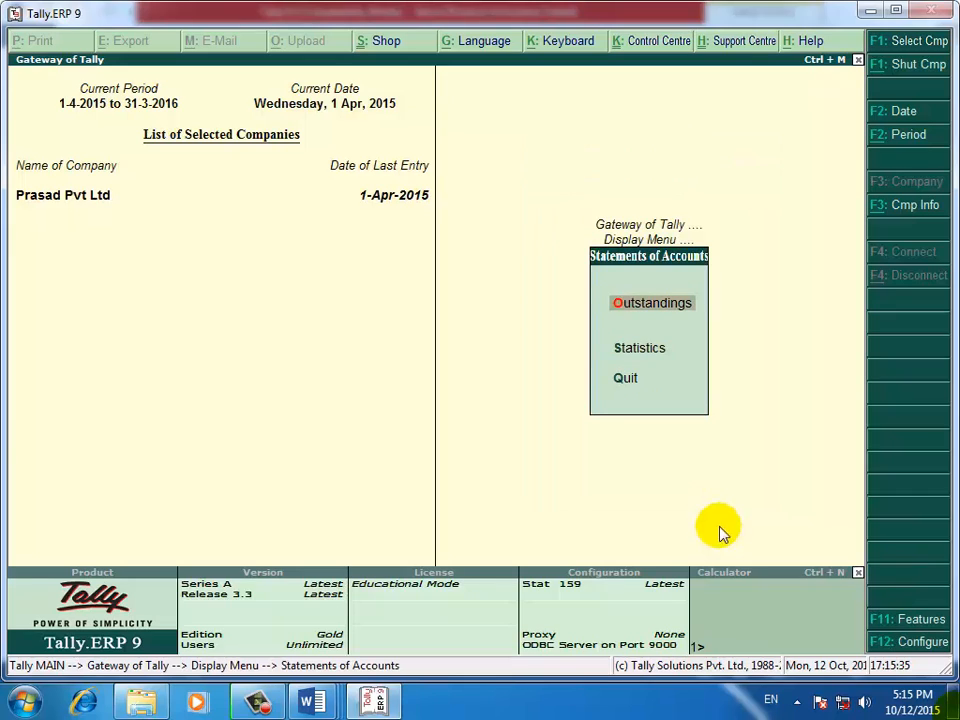
pyautogui.click(645, 312)
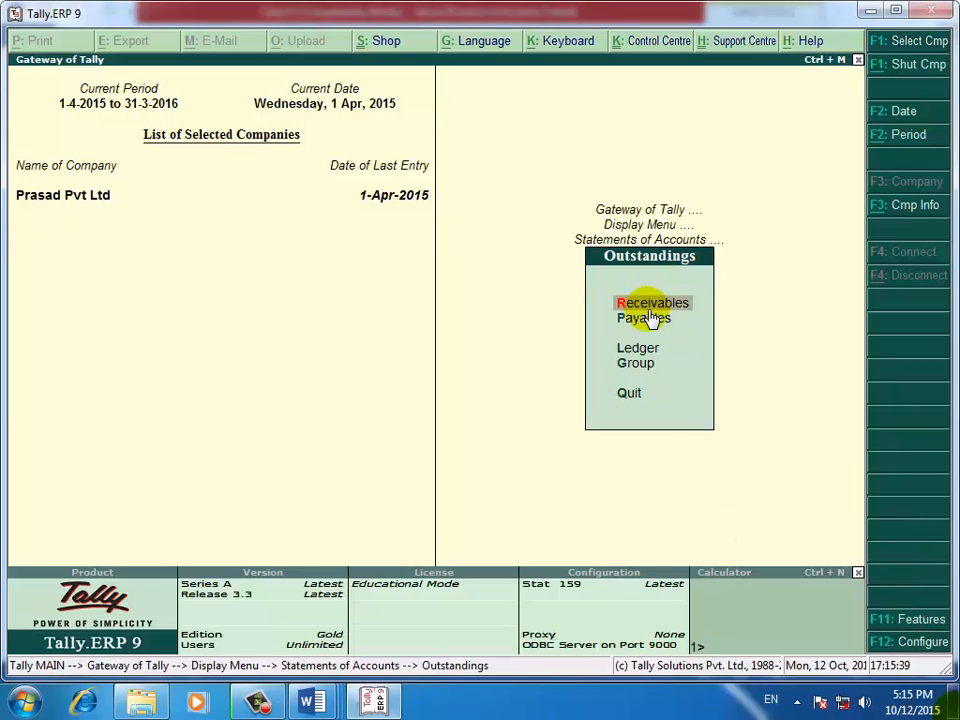
pyautogui.click(648, 310)
# Review which parties' bills are still pending in Bills Receivable, and return to the Gateway of Tally
pyautogui.press('Down')
pyautogui.press('Down')
pyautogui.press('Down')
pyautogui.press('Down')
pyautogui.press('Down')
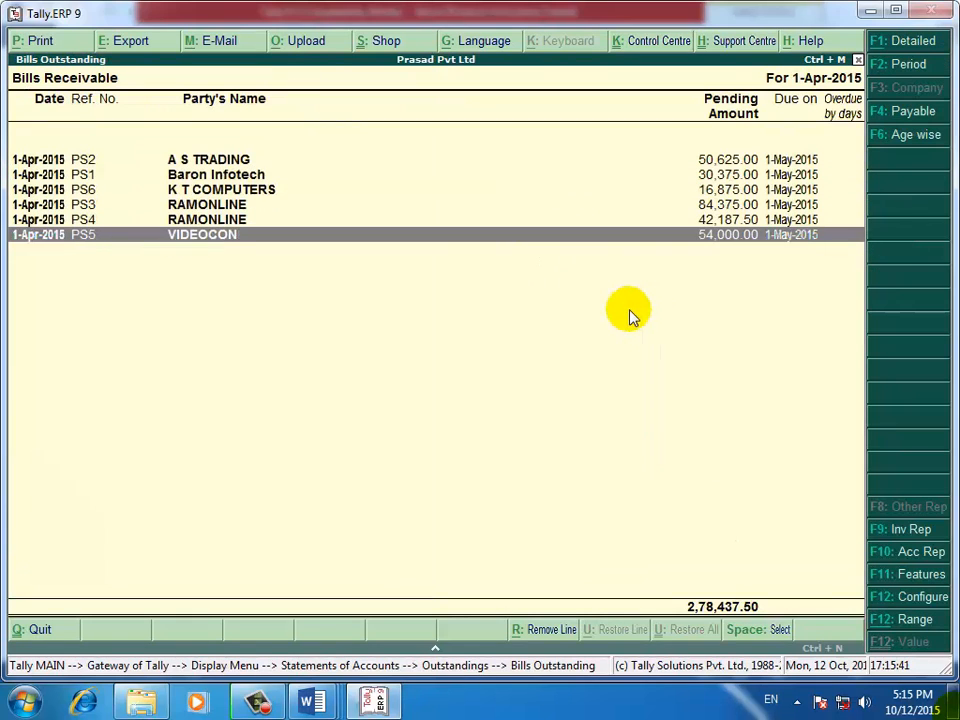
pyautogui.press('Up')
pyautogui.press('Up')
pyautogui.press('Up')
pyautogui.press('Up')
pyautogui.press('Up')
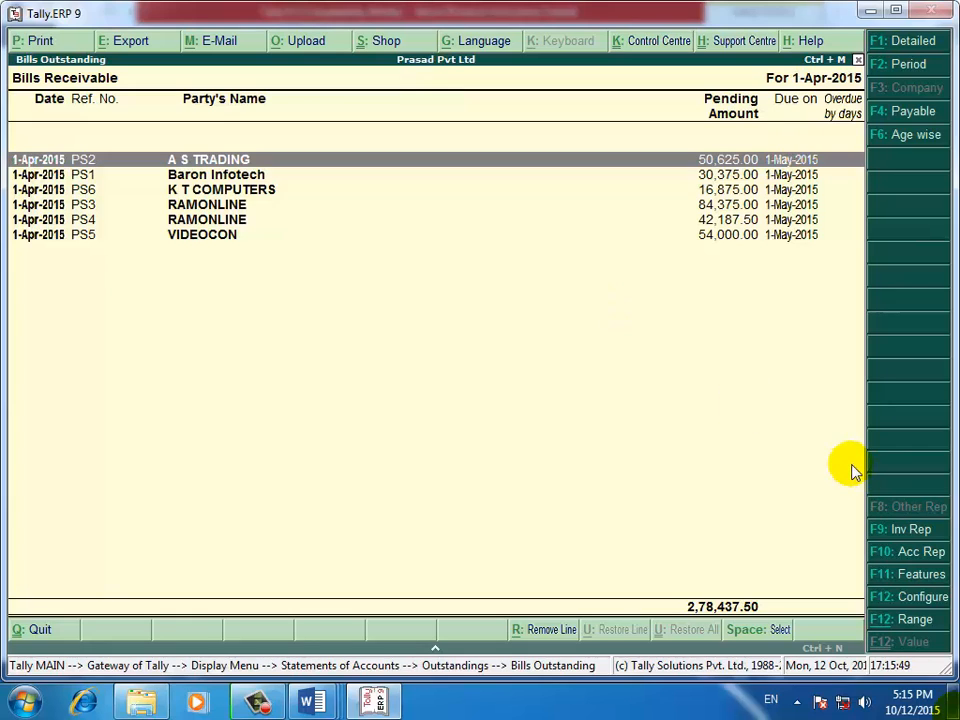
pyautogui.press('Escape')
pyautogui.press('Escape')
pyautogui.press('Escape')
pyautogui.press('Escape')
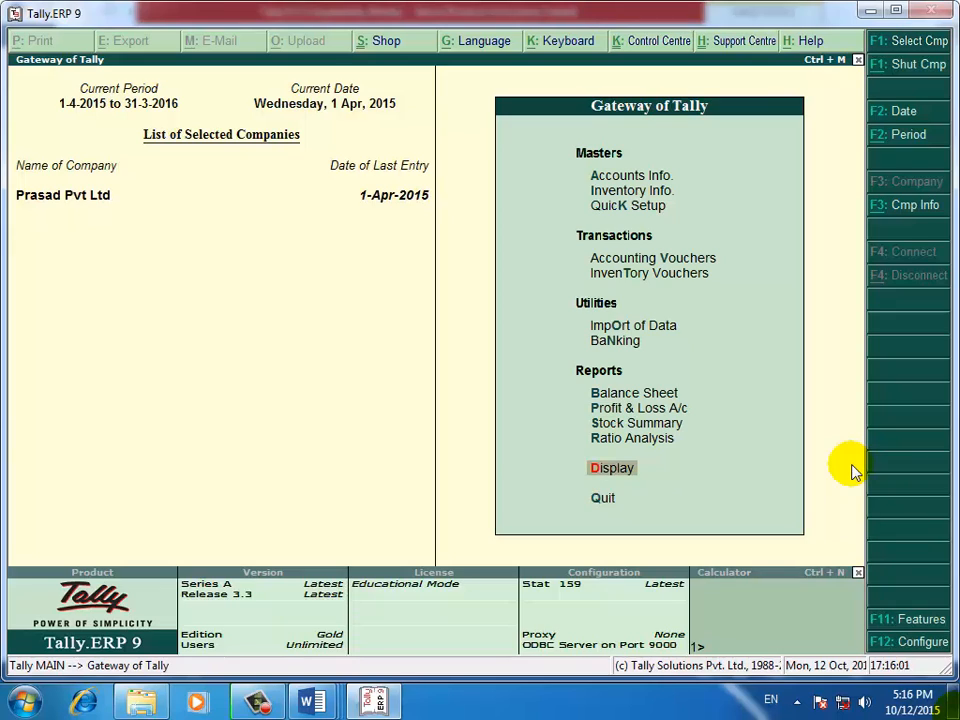
# Display the Statistics report from the Statements of Accounts
pyautogui.click(614, 478)
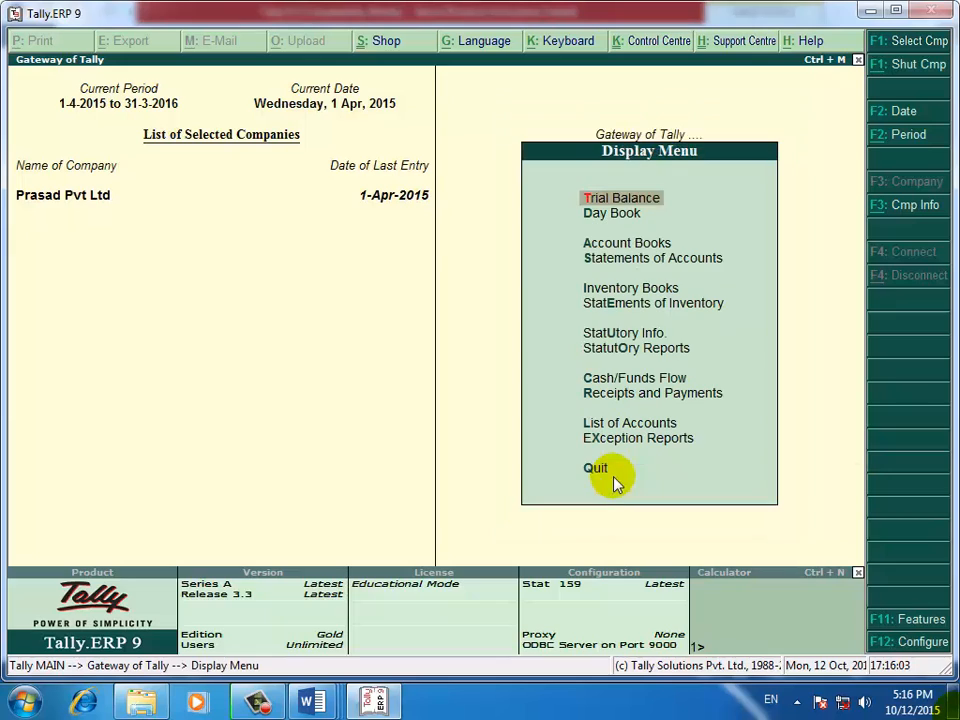
pyautogui.press('Down')
pyautogui.press('Down')
pyautogui.press('Down')
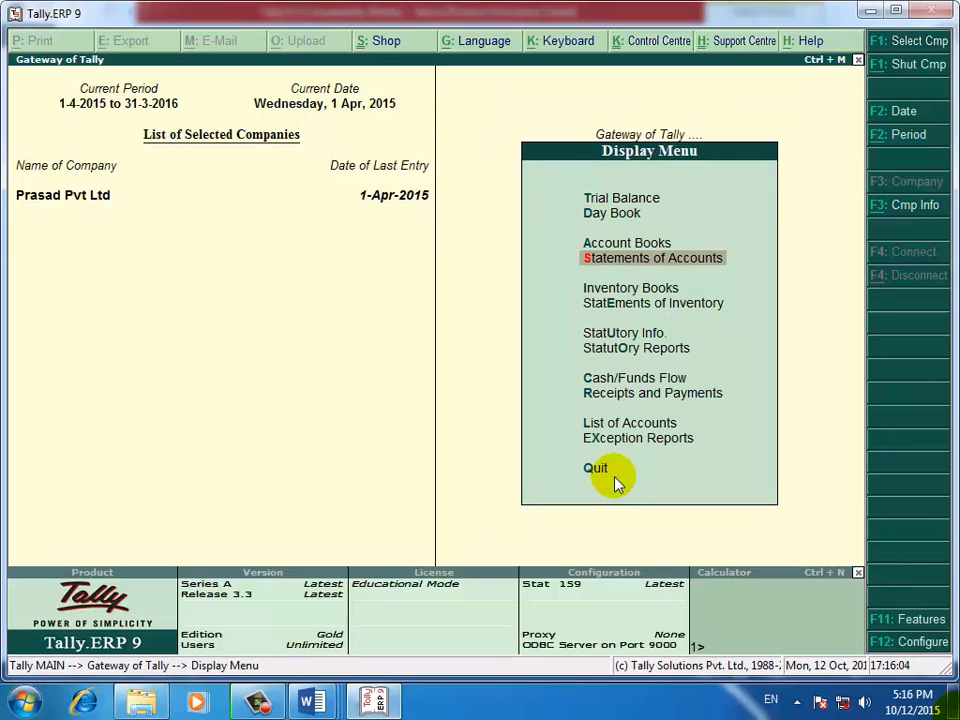
pyautogui.press('Return')
pyautogui.press('Down')
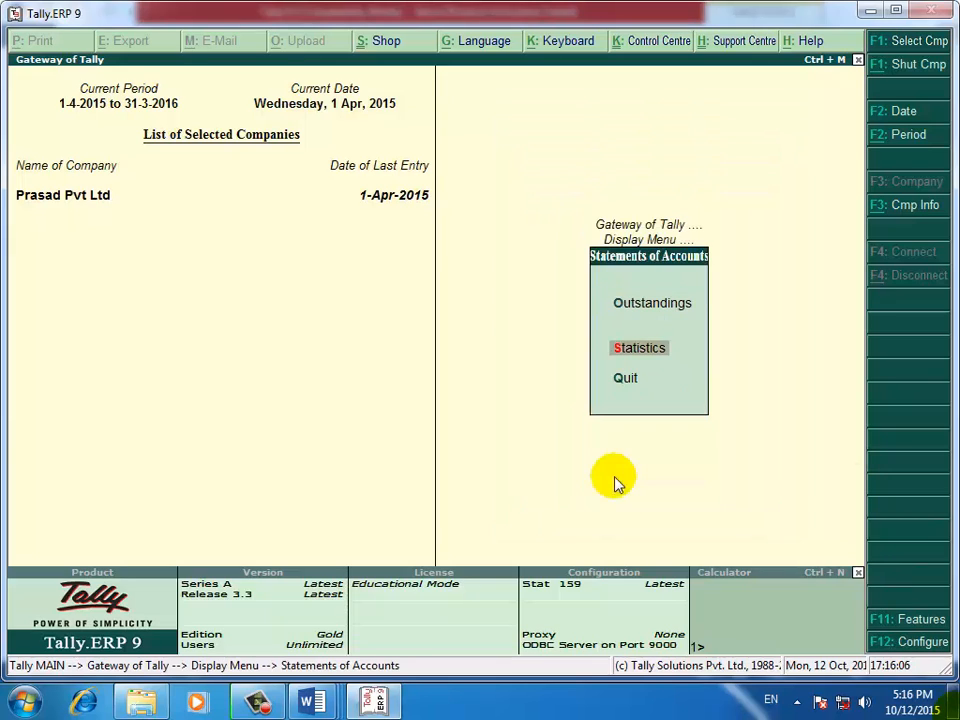
pyautogui.press('Return')
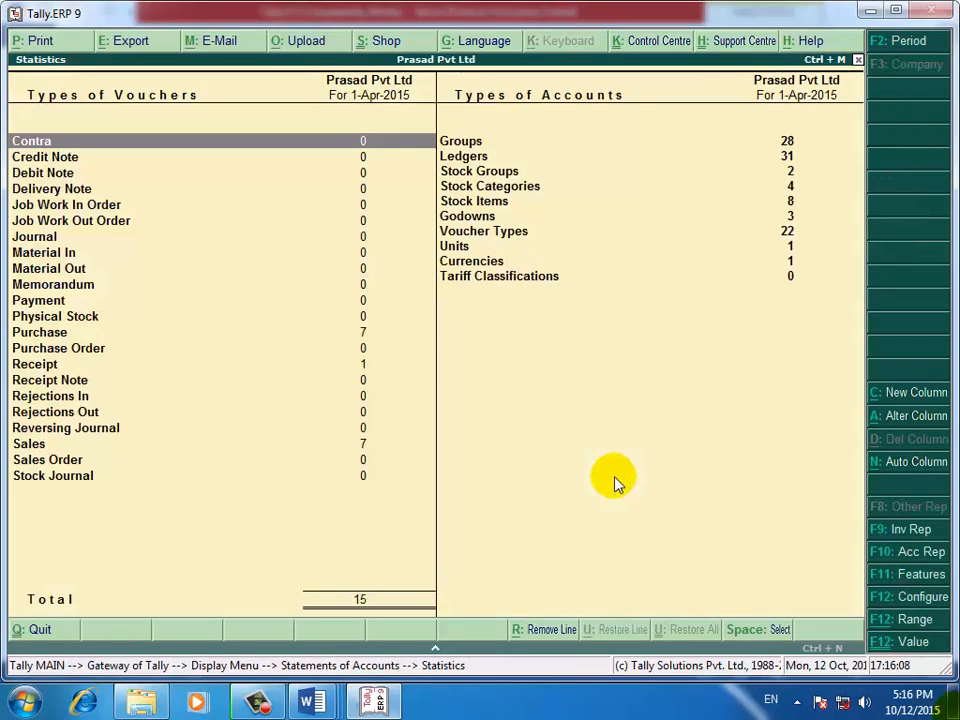
# Highlight the Receipt entry among the voucher types in the Statistics report
pyautogui.press('Down')
pyautogui.press('Down')
pyautogui.press('Down')
pyautogui.press('Down')
pyautogui.press('Down')
pyautogui.press('Down')
pyautogui.press('Down')
pyautogui.press('Down')
pyautogui.press('Down')
pyautogui.press('Down')
pyautogui.press('Down')
pyautogui.press('Down')
pyautogui.press('Down')
pyautogui.press('Down')
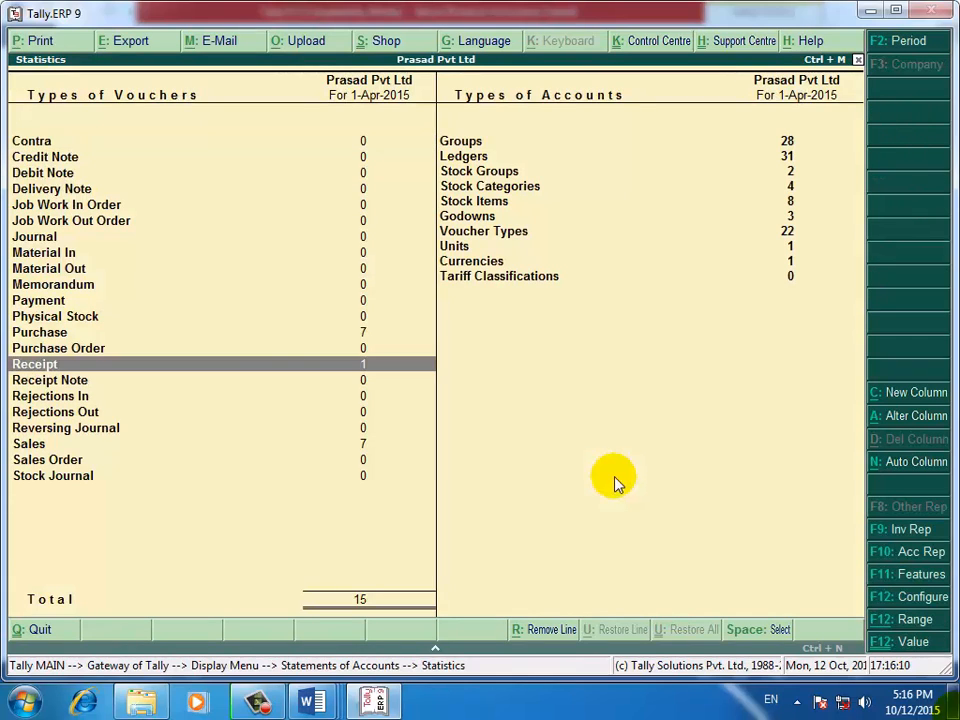
# Open the April receipt voucher for S R ENTERPRISE from the Statistics report and delete it
pyautogui.doubleClick(362, 368)
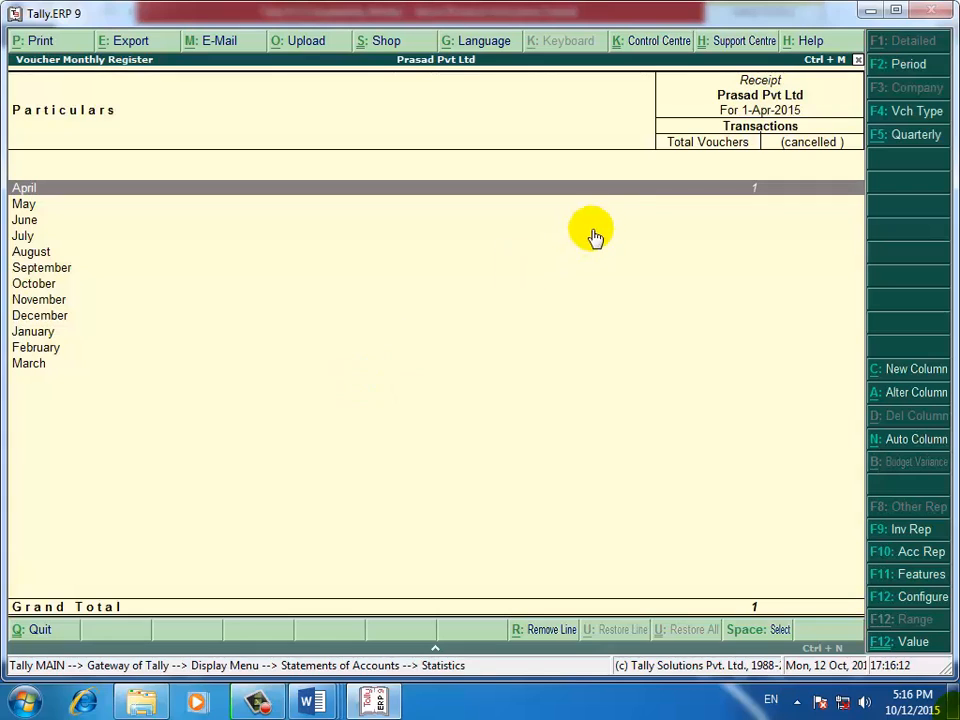
pyautogui.press('Return')
pyautogui.press('Return')
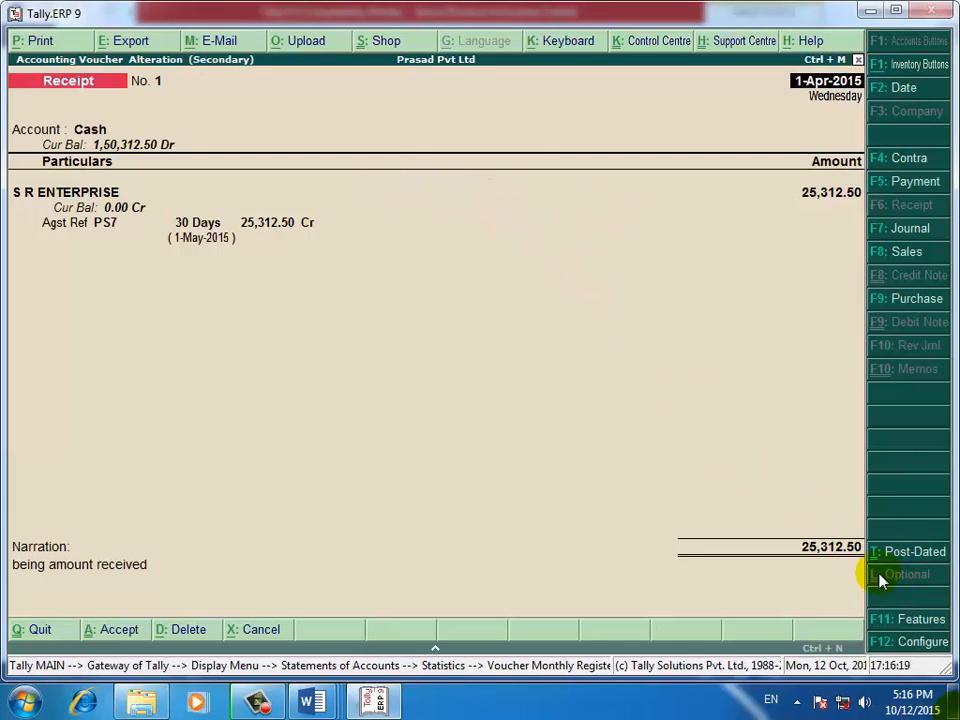
pyautogui.hotkey('alt', 'd')
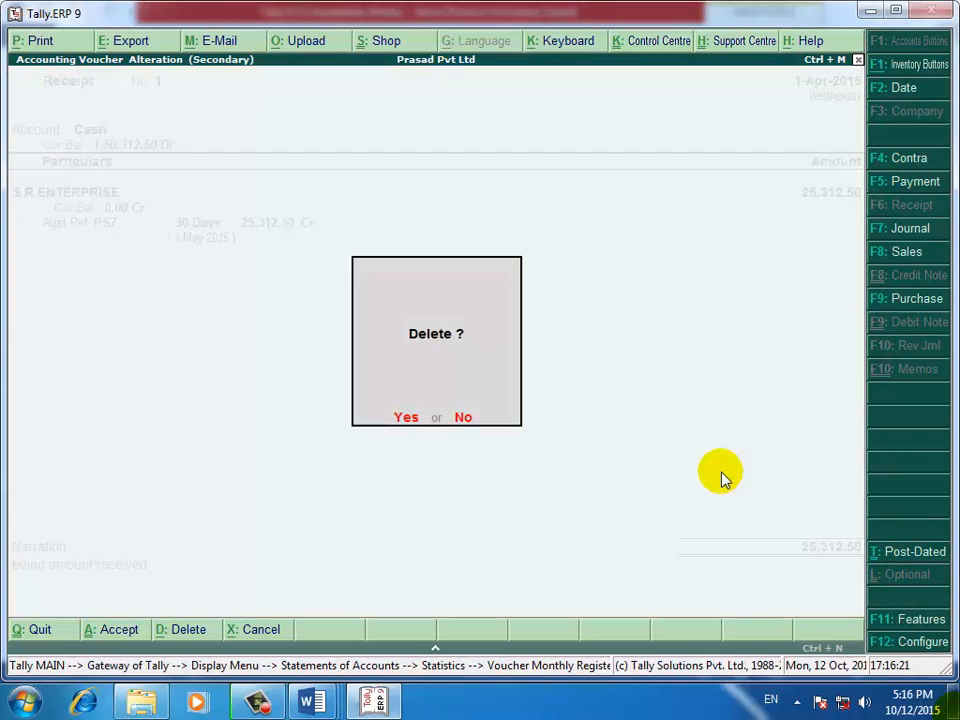
pyautogui.press('y')
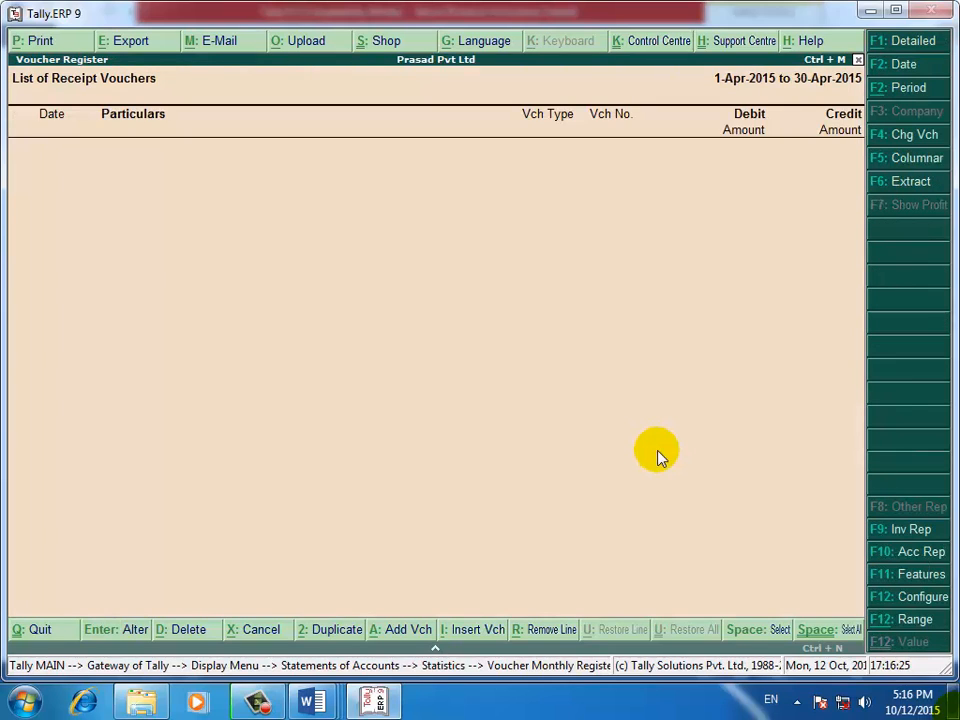
# Return to the Gateway of Tally and start a new receipt voucher from Accounting Vouchers
pyautogui.press('Escape')
pyautogui.press('Escape')
pyautogui.press('Escape')
pyautogui.press('Escape')
pyautogui.press('Escape')
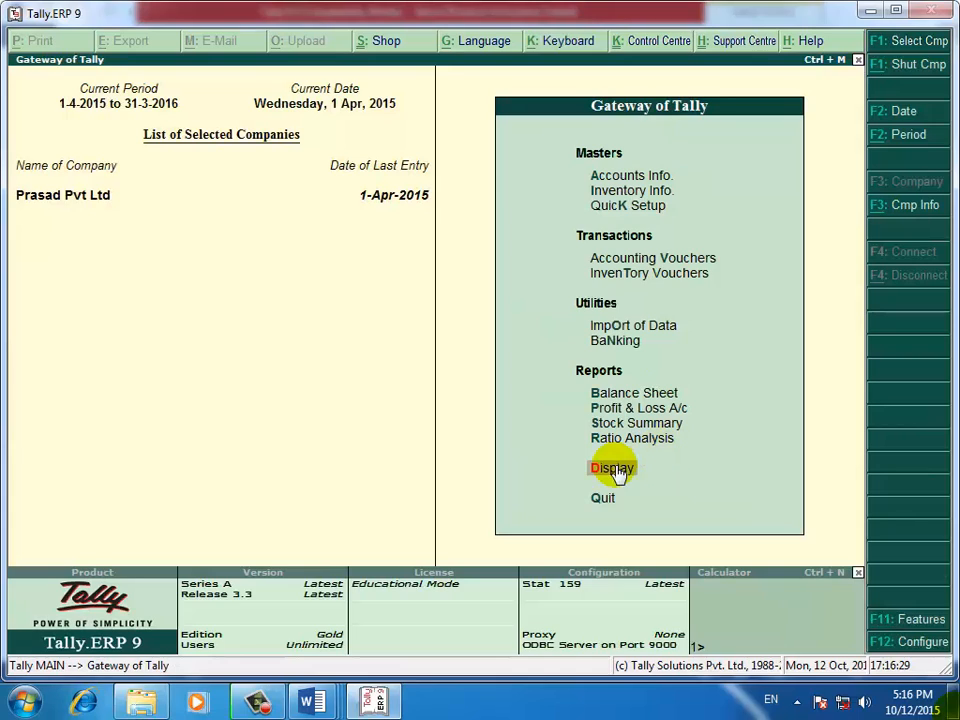
pyautogui.press('Down')
pyautogui.press('Down')
pyautogui.press('Down')
pyautogui.press('Down')
pyautogui.press('Down')
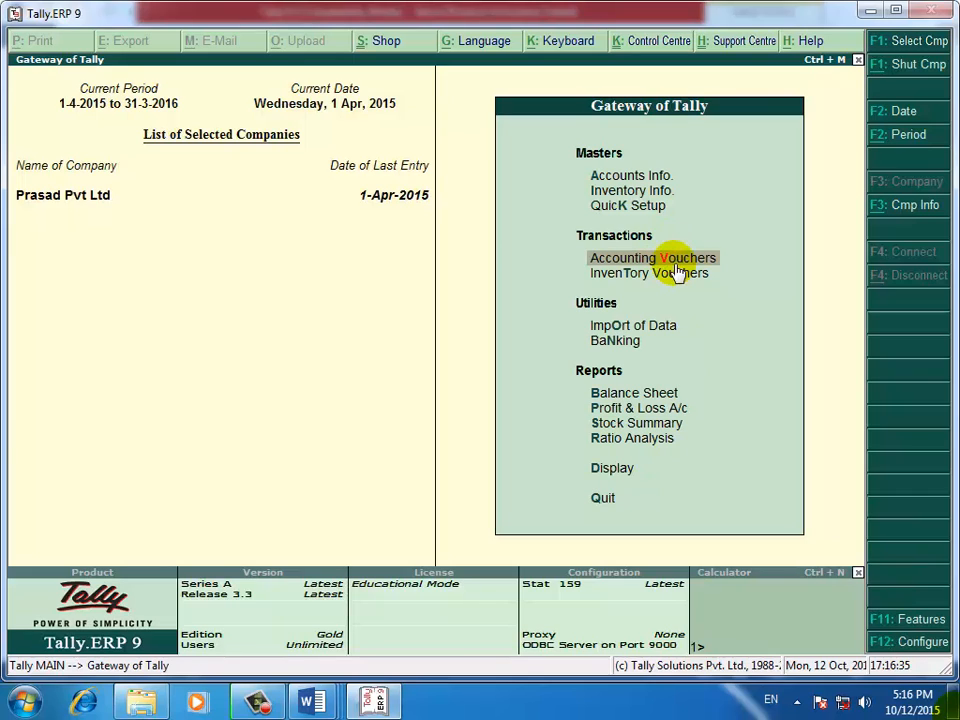
pyautogui.press('Return')
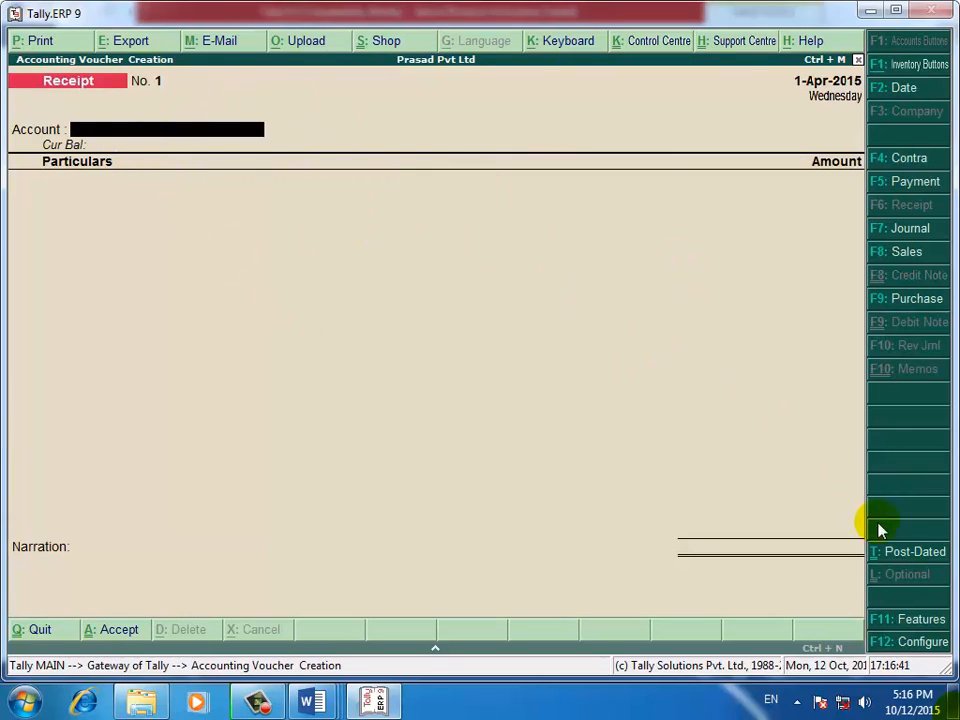
# Set Use Single Entry mode for Pymt/Rcpt/Contra to No in the receipt configuration and accept the remaining options
pyautogui.click(906, 645)
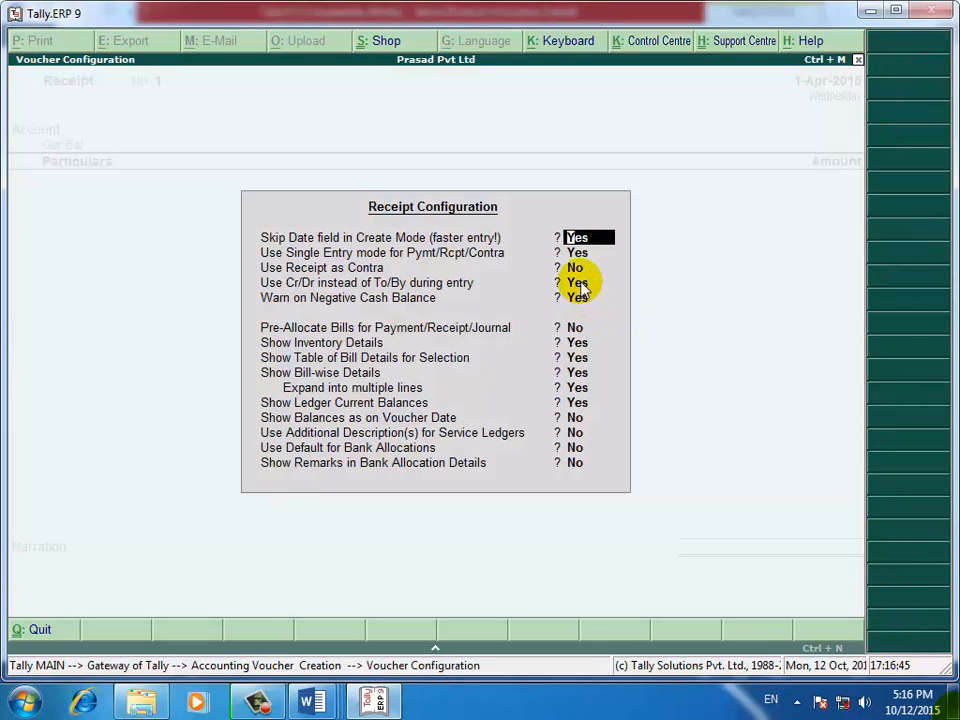
pyautogui.press('Return')
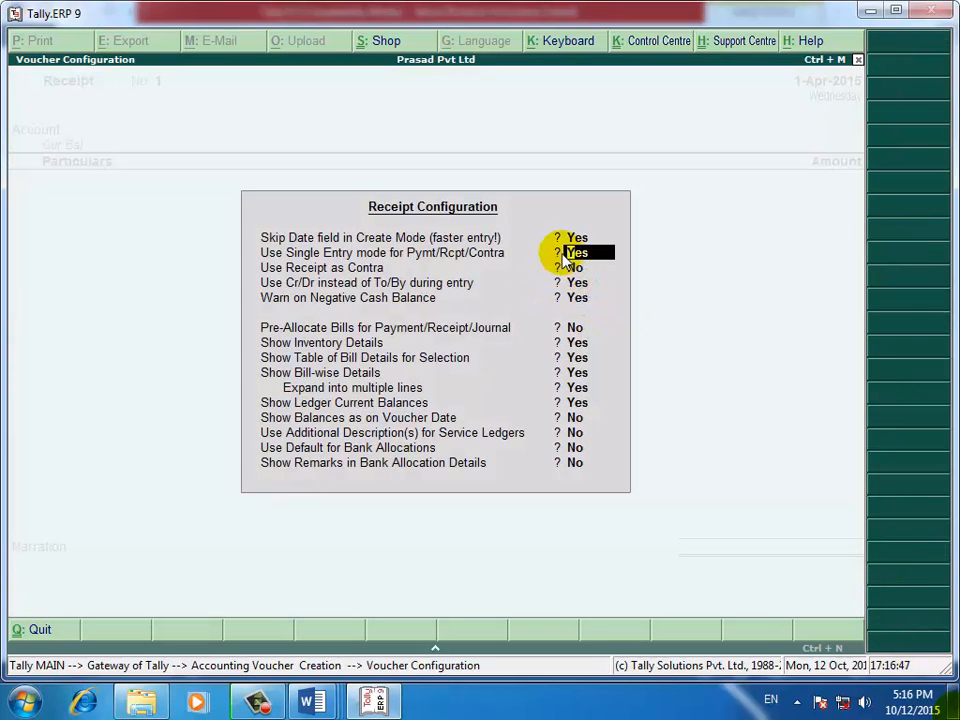
pyautogui.press('n')
pyautogui.press('Return')
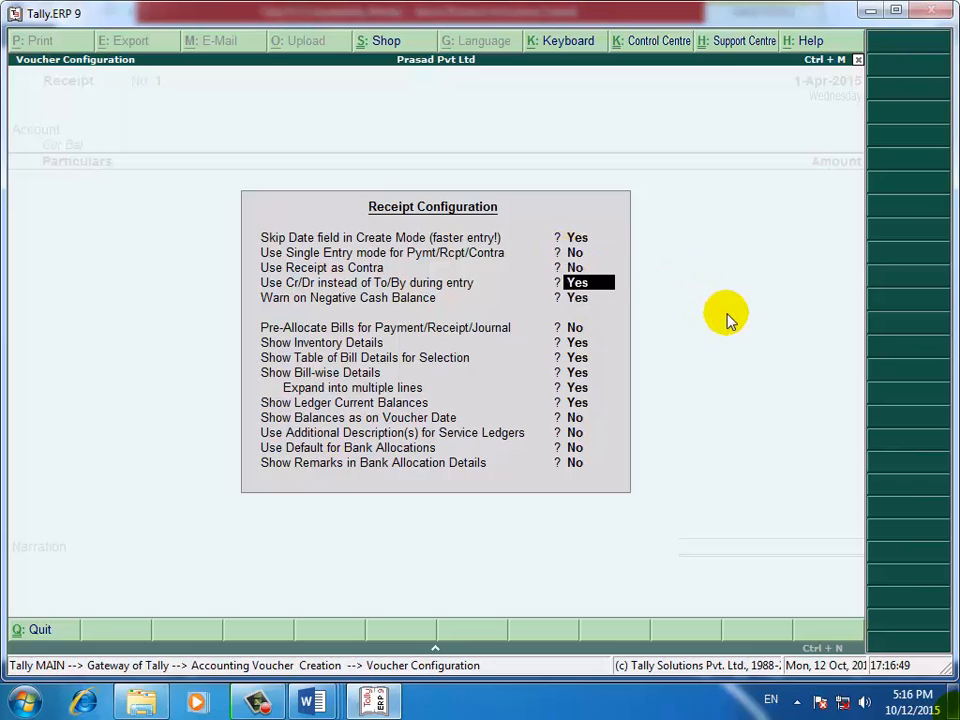
pyautogui.press('Return')
pyautogui.press('Return')
pyautogui.press('Return')
pyautogui.press('Return')
pyautogui.press('Return')
pyautogui.press('Return')
pyautogui.press('Return')
pyautogui.press('Return')
pyautogui.press('Return')
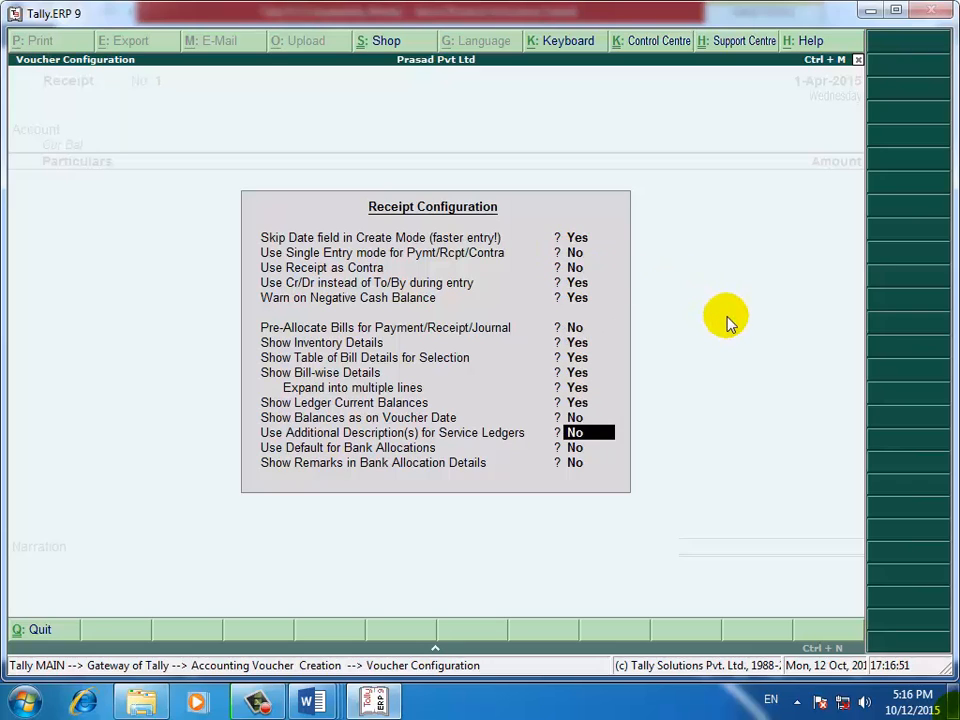
pyautogui.press('Return')
pyautogui.press('Return')
pyautogui.press('Return')
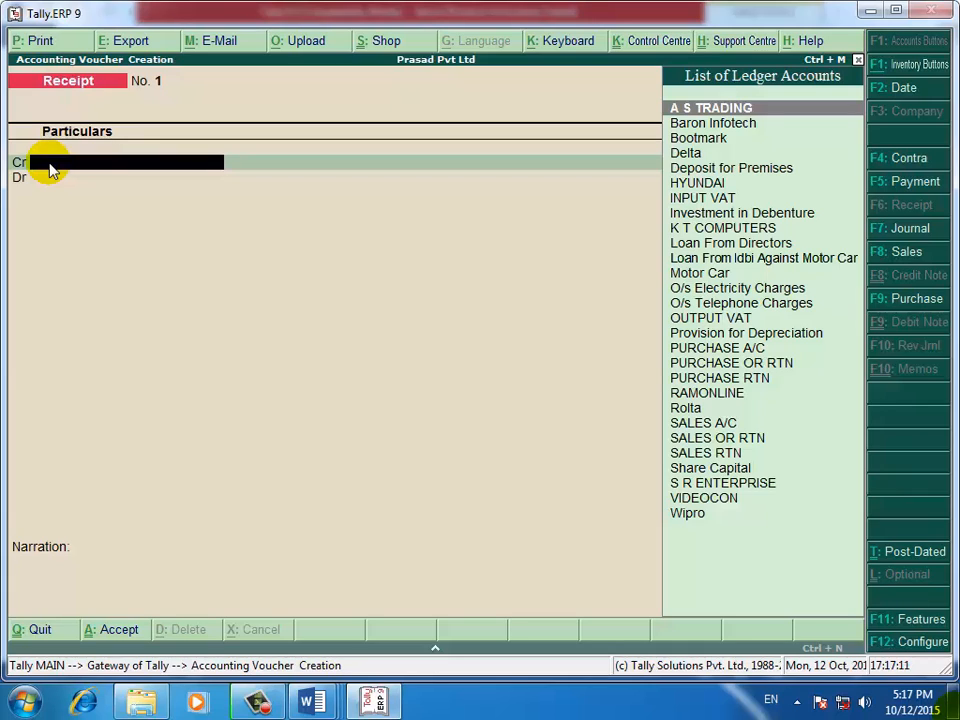
# Credit S R ENTERPRISE with 25,312.50 and allocate the amount as Agst Ref to bill PS7
pyautogui.write('Sr')
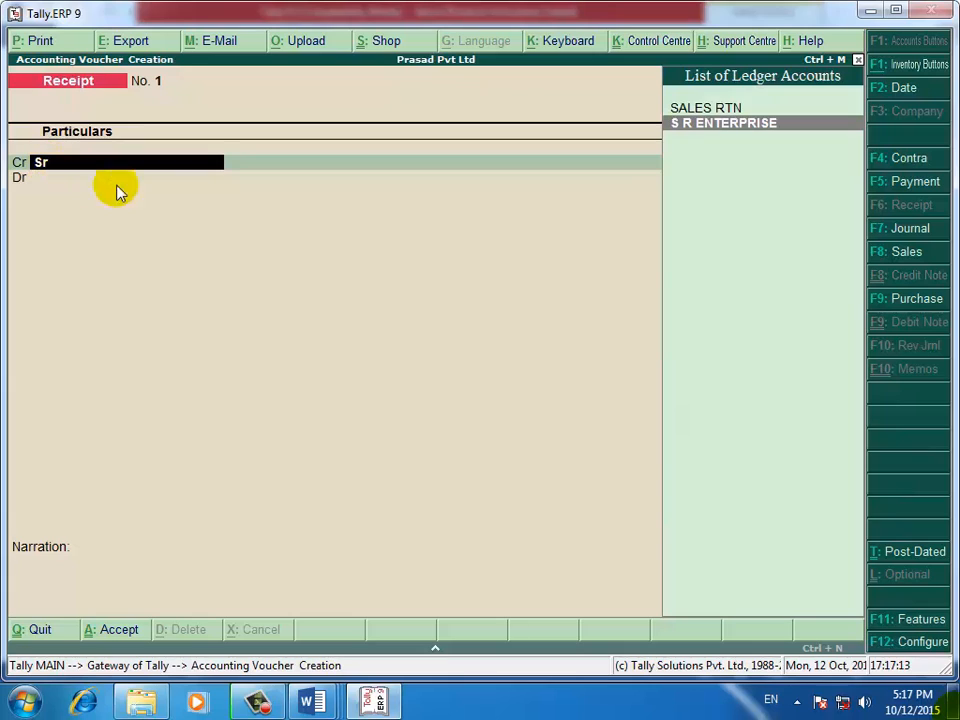
pyautogui.press('Return')
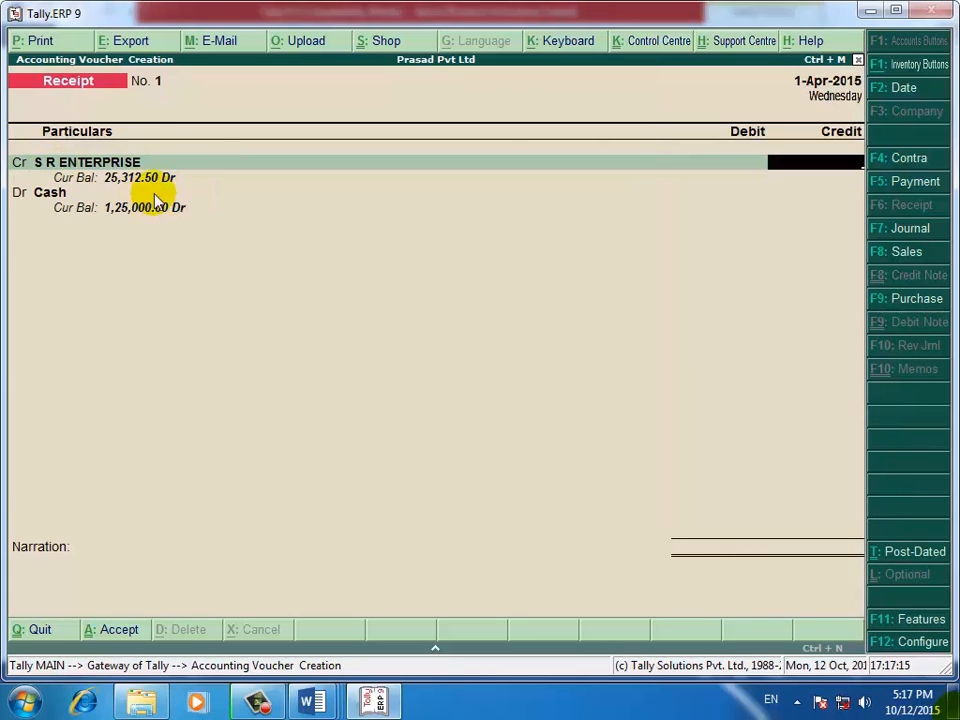
pyautogui.write('2')
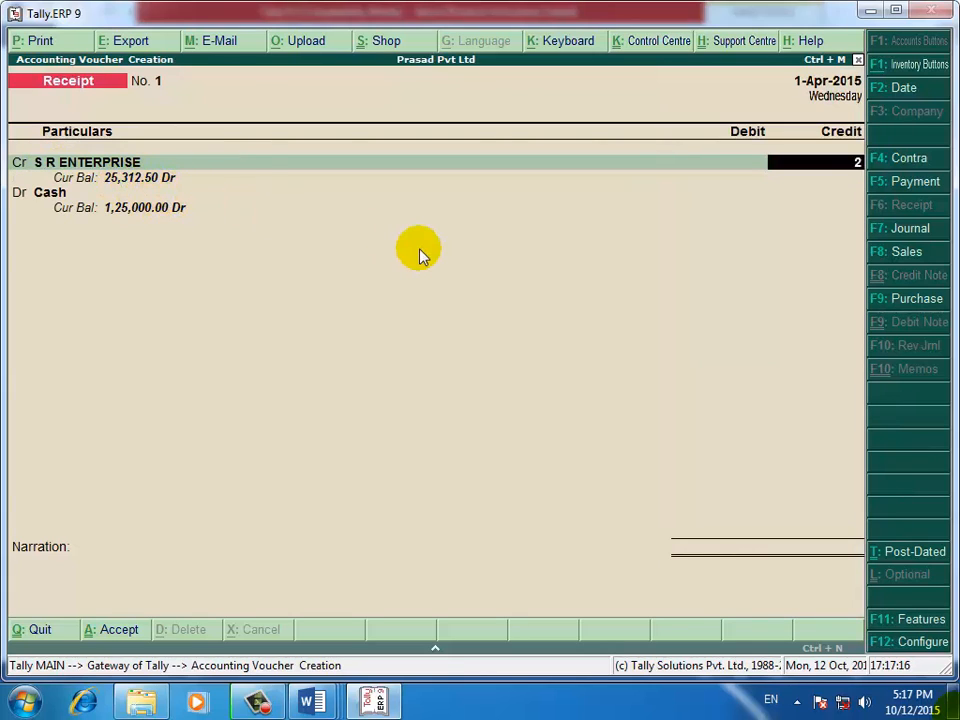
pyautogui.write('5312.5')
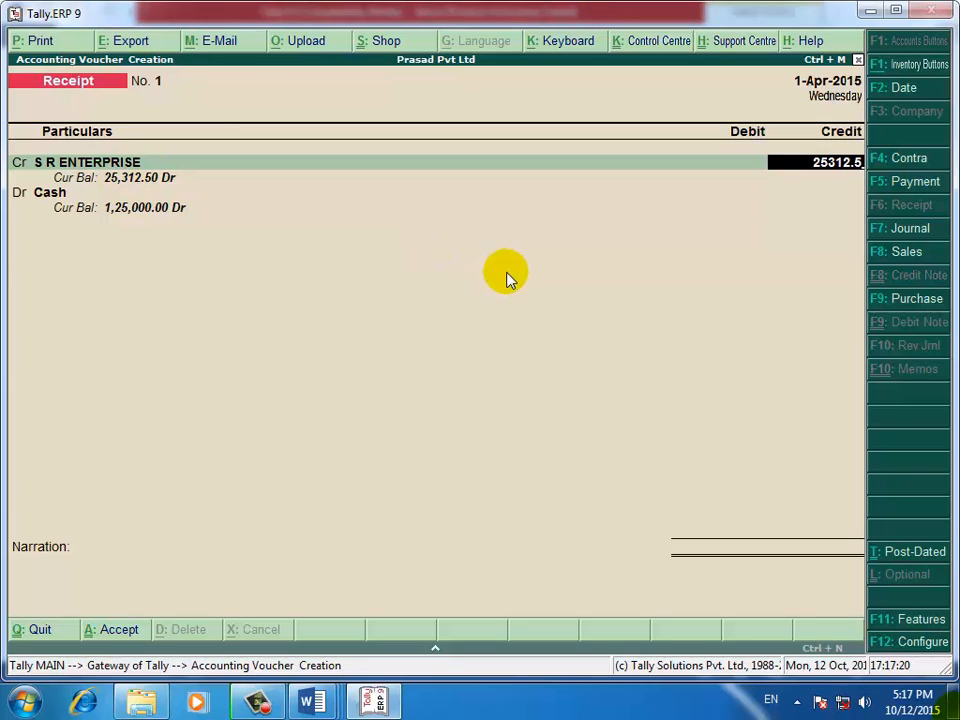
pyautogui.press('Return')
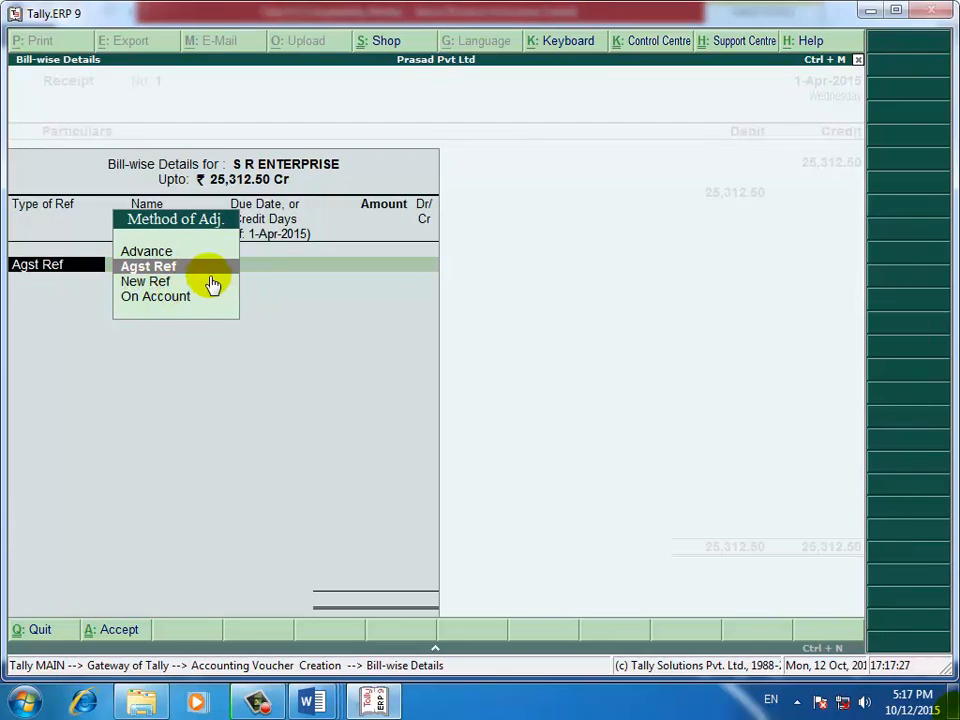
pyautogui.press('Return')
pyautogui.press('Return')
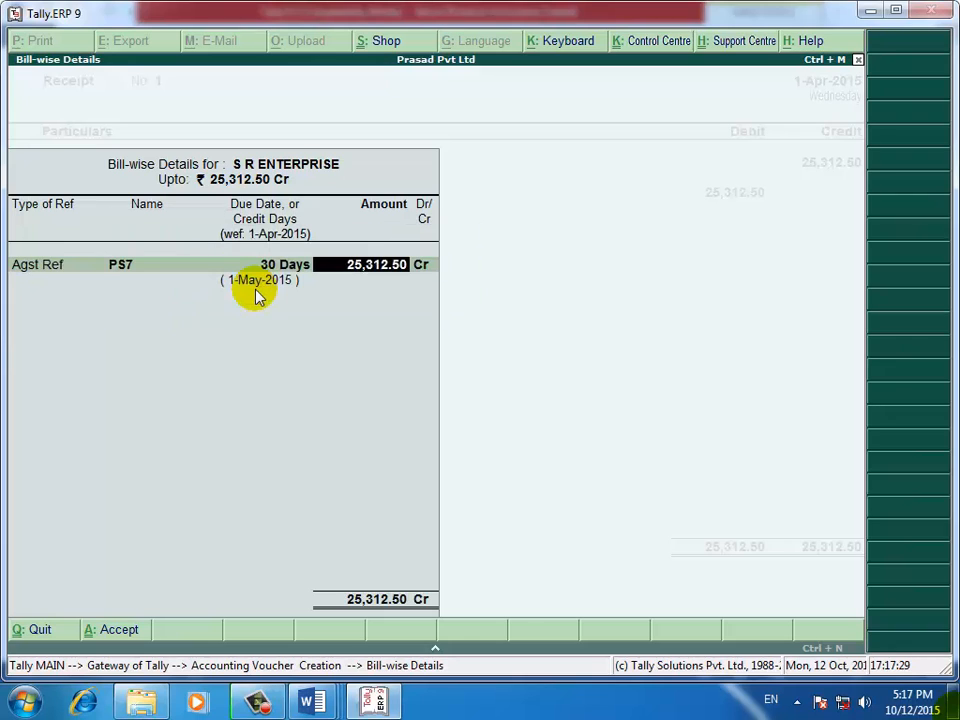
pyautogui.press('Return')
pyautogui.press('Return')
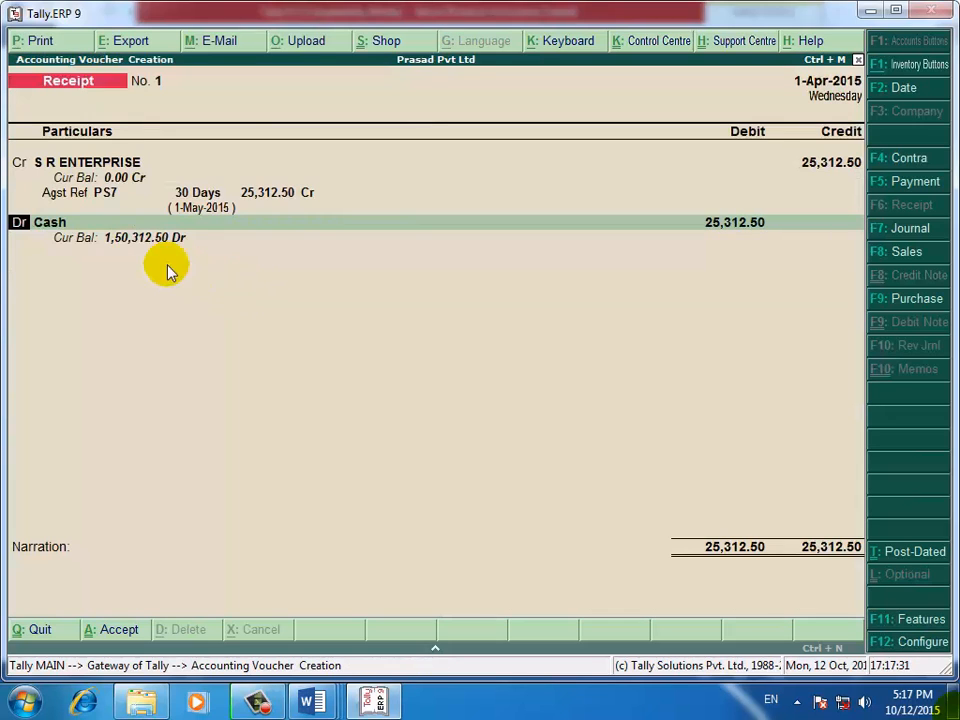
# Keep Cash as the debit ledger for 25,312.50, leave the narration blank, and quit the receipt voucher without saving it
pyautogui.press('Return')
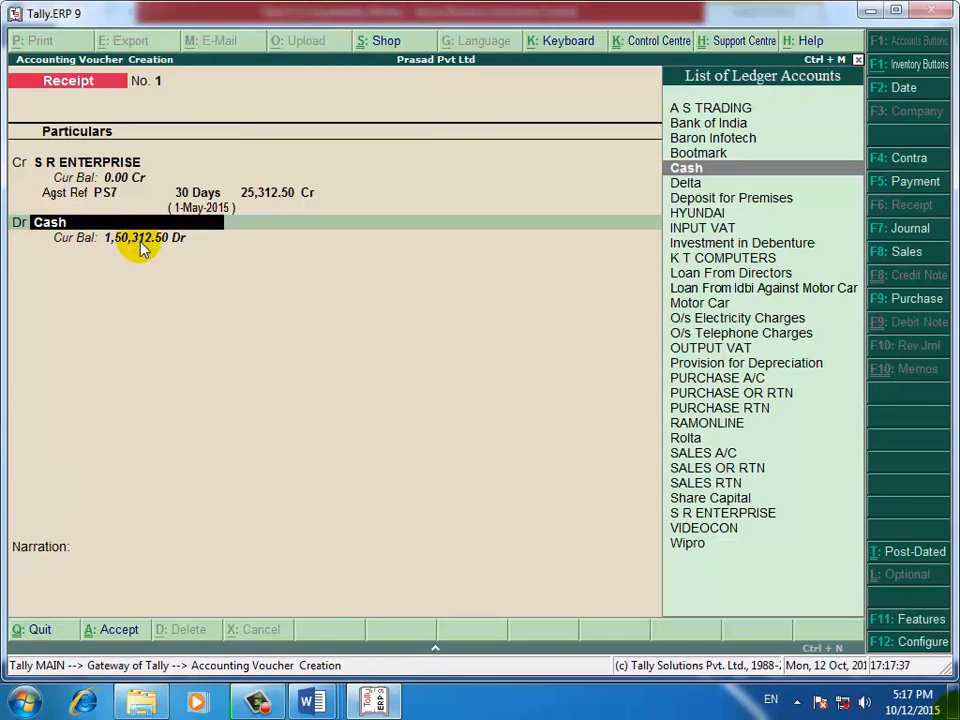
pyautogui.press('Return')
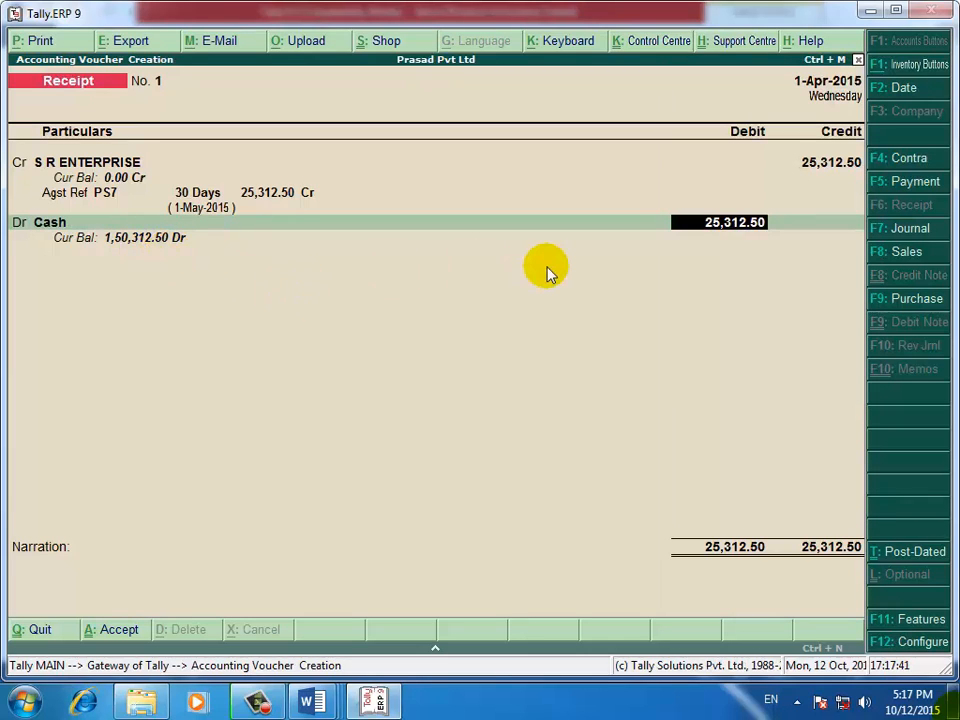
pyautogui.press('Return')
pyautogui.press('Return')
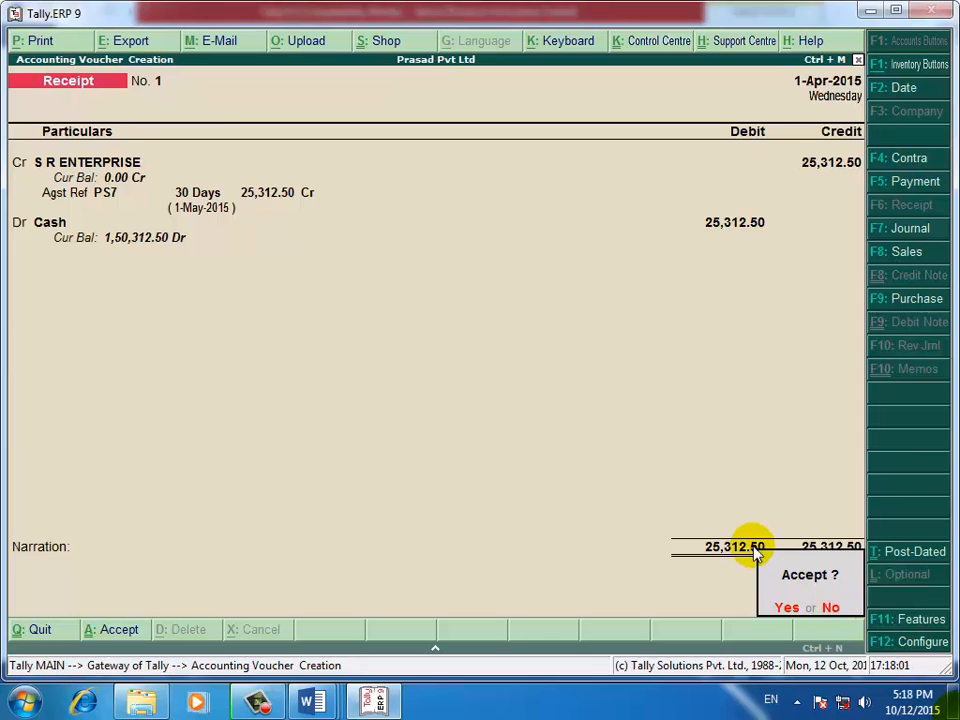
pyautogui.press('Escape')
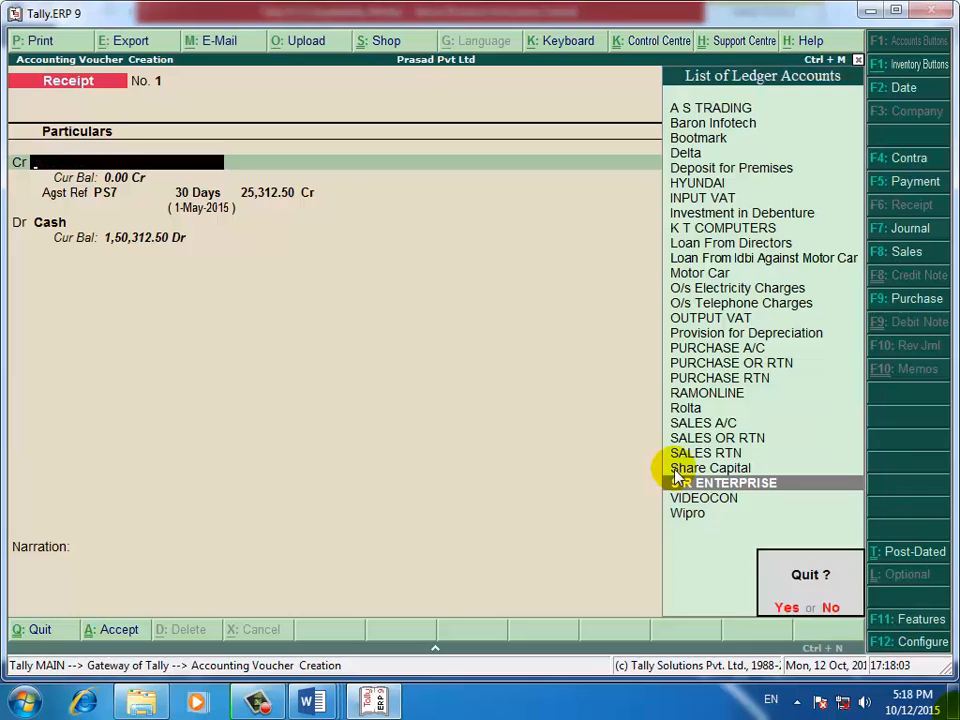
pyautogui.press('Return')
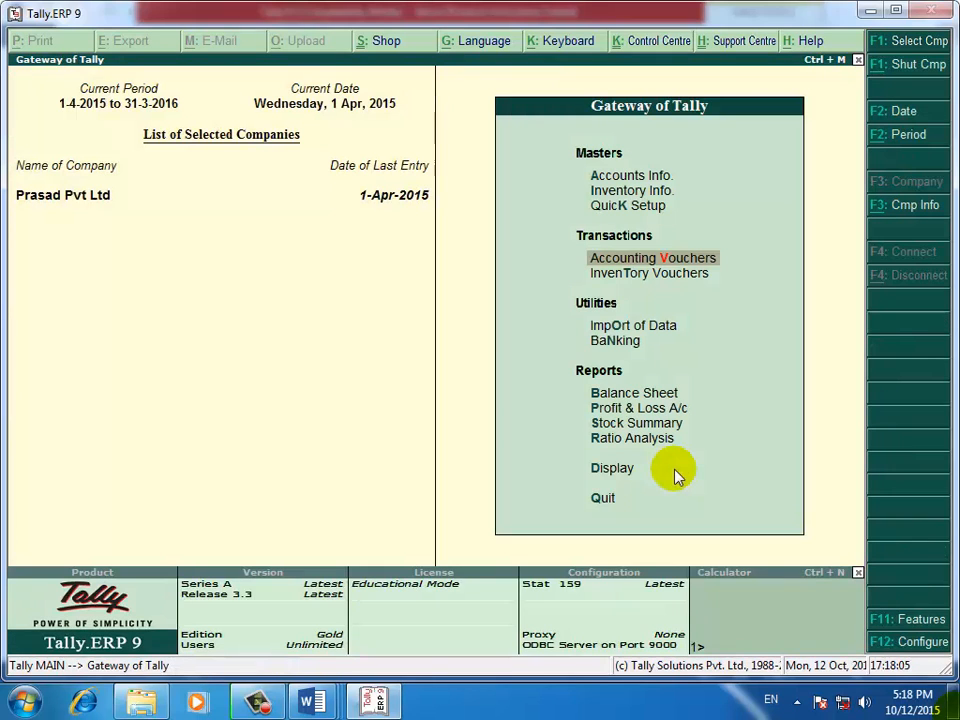
# Reopen the receipt voucher and set Use Single Entry mode for Pymt/Rcpt/Contra to Yes, accepting the remaining configuration options
pyautogui.press('Down')
pyautogui.press('Up')
pyautogui.press('Return')
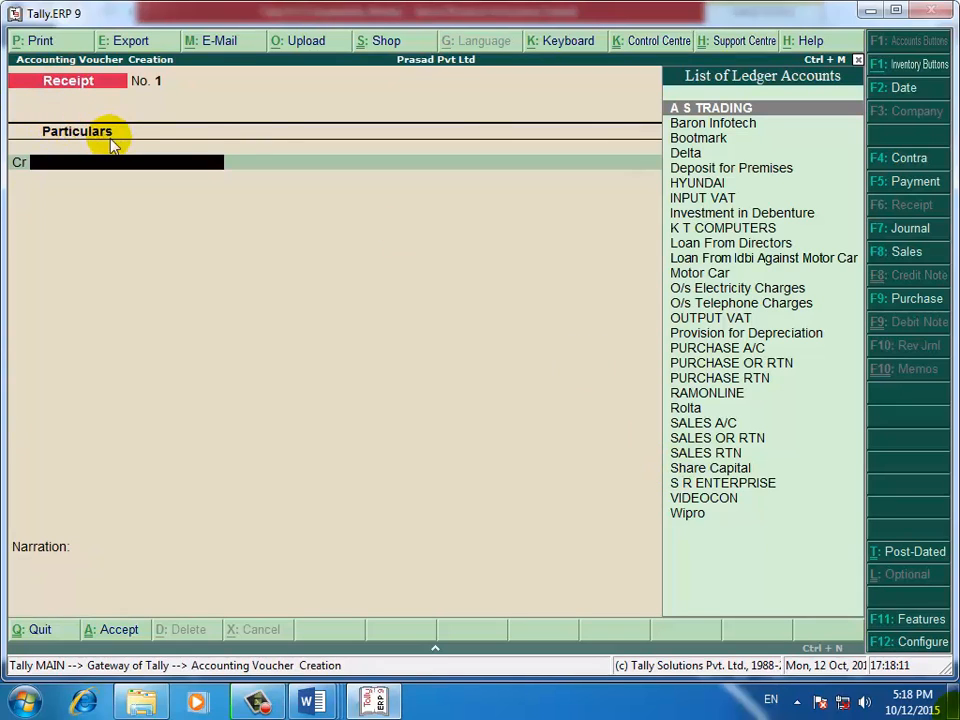
pyautogui.click(912, 643)
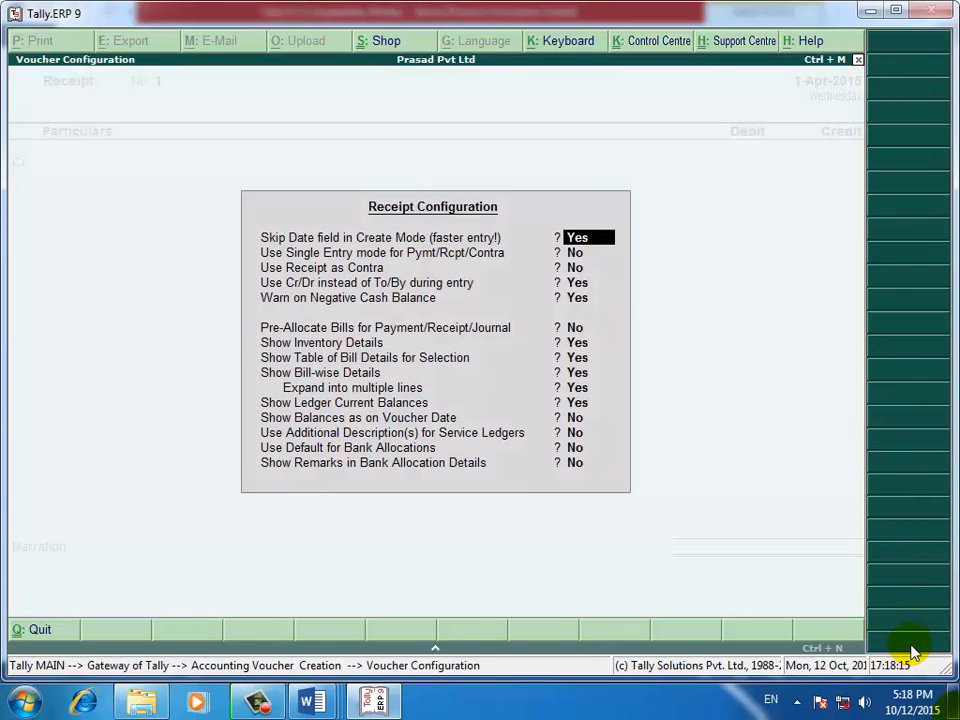
pyautogui.press('Return')
pyautogui.write('y')
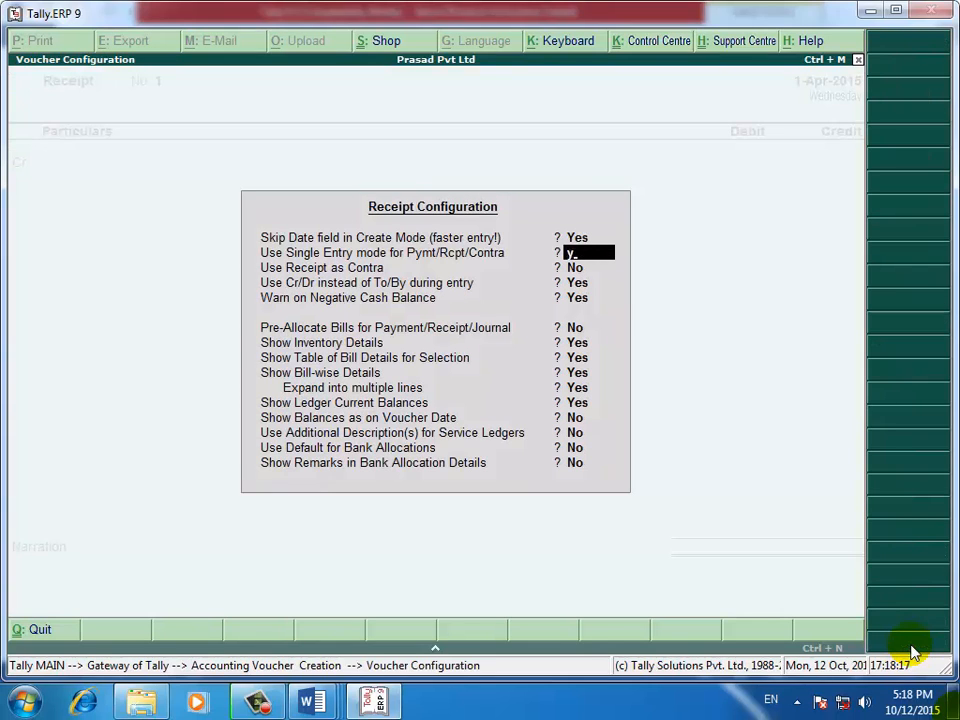
pyautogui.press('Return')
pyautogui.press('Return')
pyautogui.press('Return')
pyautogui.press('Return')
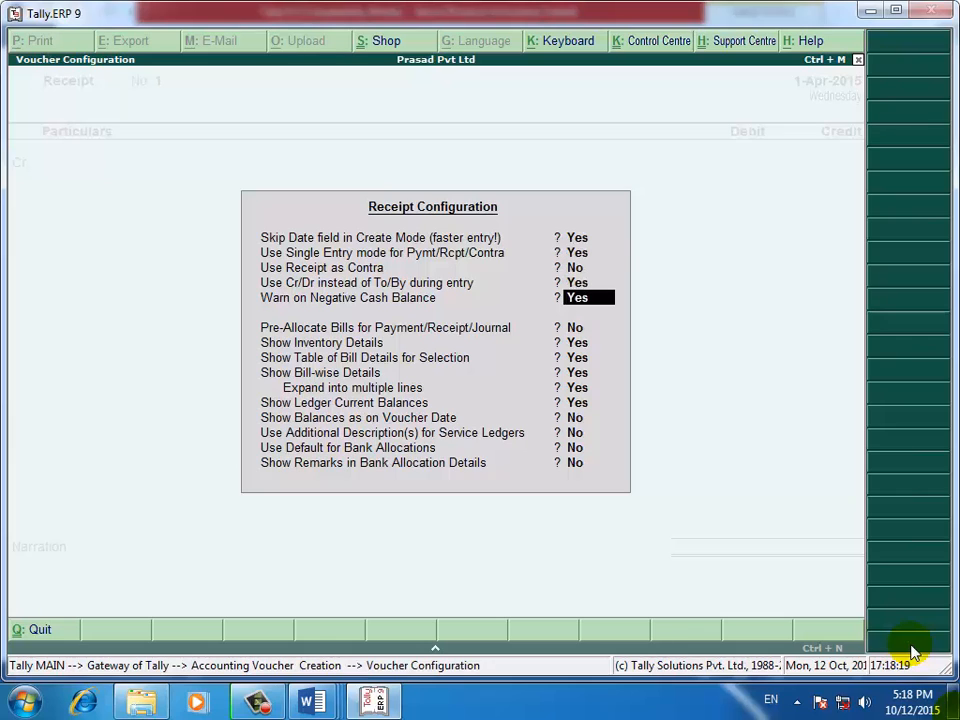
pyautogui.press('Return')
pyautogui.press('Return')
pyautogui.press('Return')
pyautogui.press('Return')
pyautogui.press('Return')
pyautogui.press('Return')
pyautogui.press('Return')
pyautogui.press('Return')
pyautogui.press('Return')
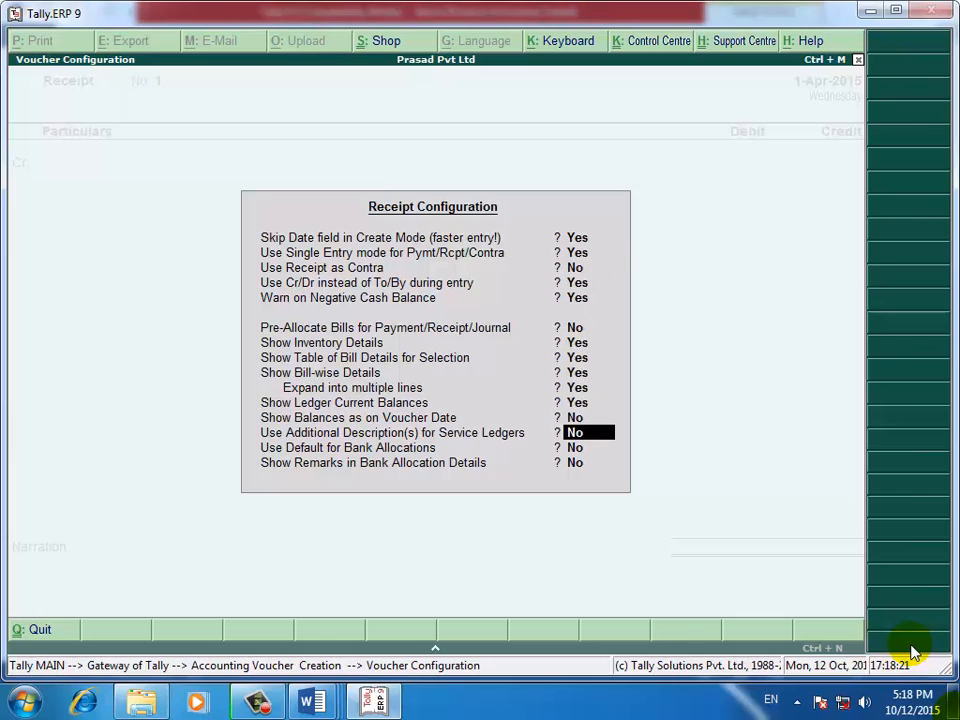
pyautogui.press('Return')
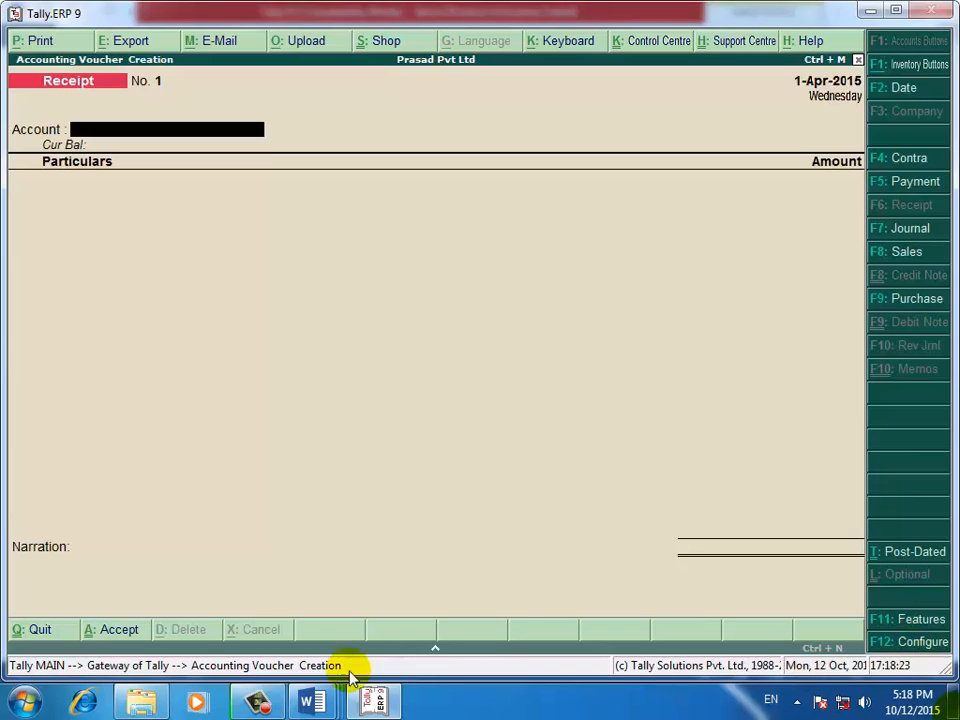
# Consult the RECEIPT table in Word, return to Tally.ERP 9, and enter Cash as the receipt account with S R ENTERPRISE credited 25,312.50
pyautogui.moveTo(308, 705)
pyautogui.click(199, 636)
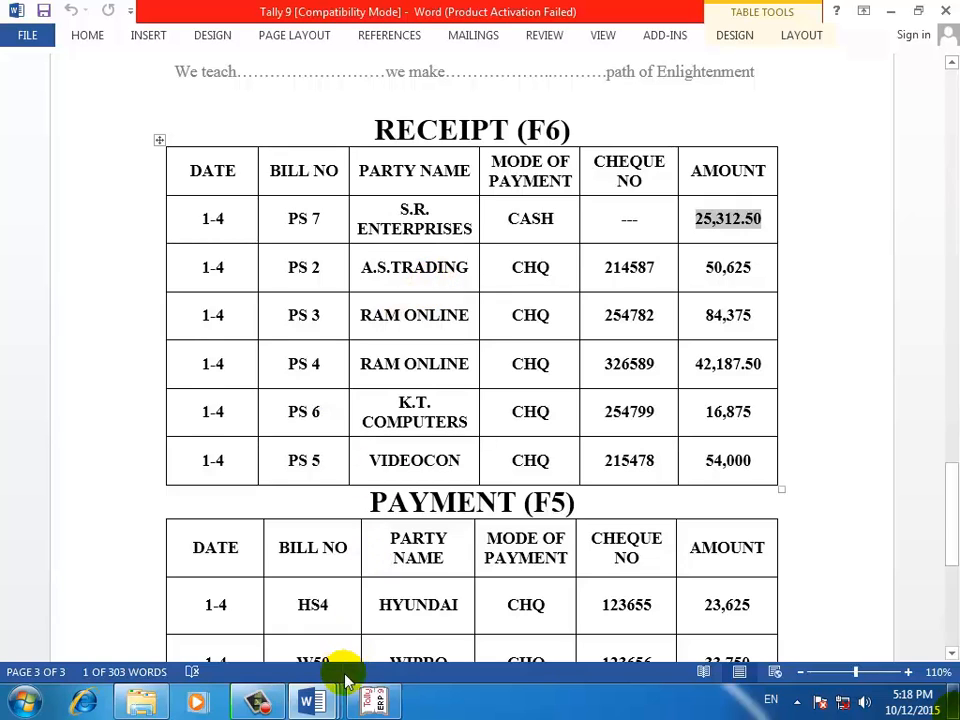
pyautogui.click(372, 703)
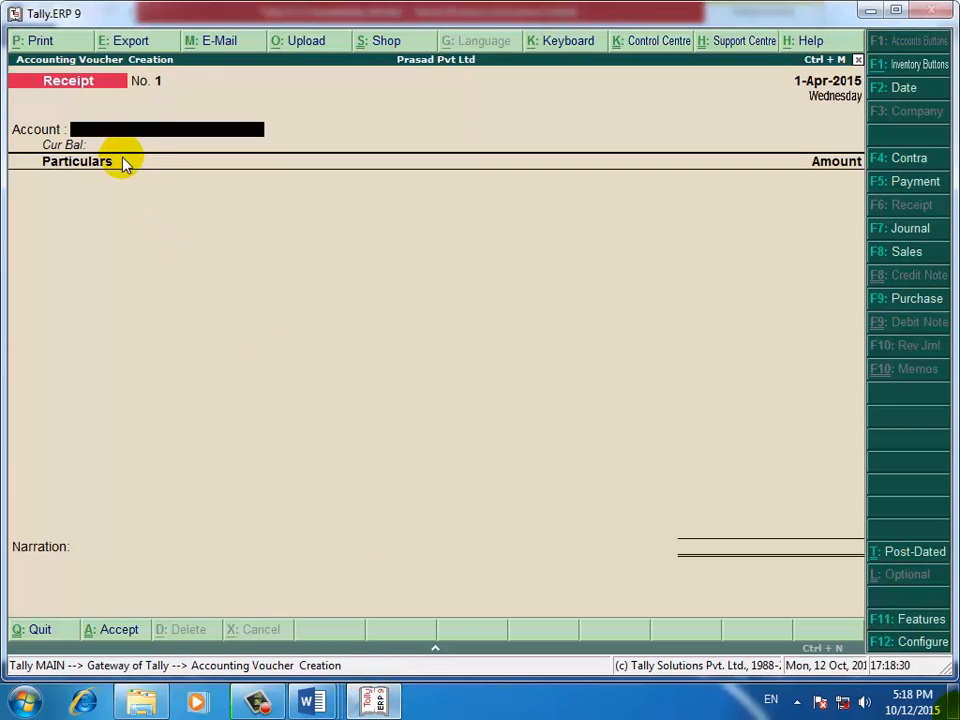
pyautogui.write('C')
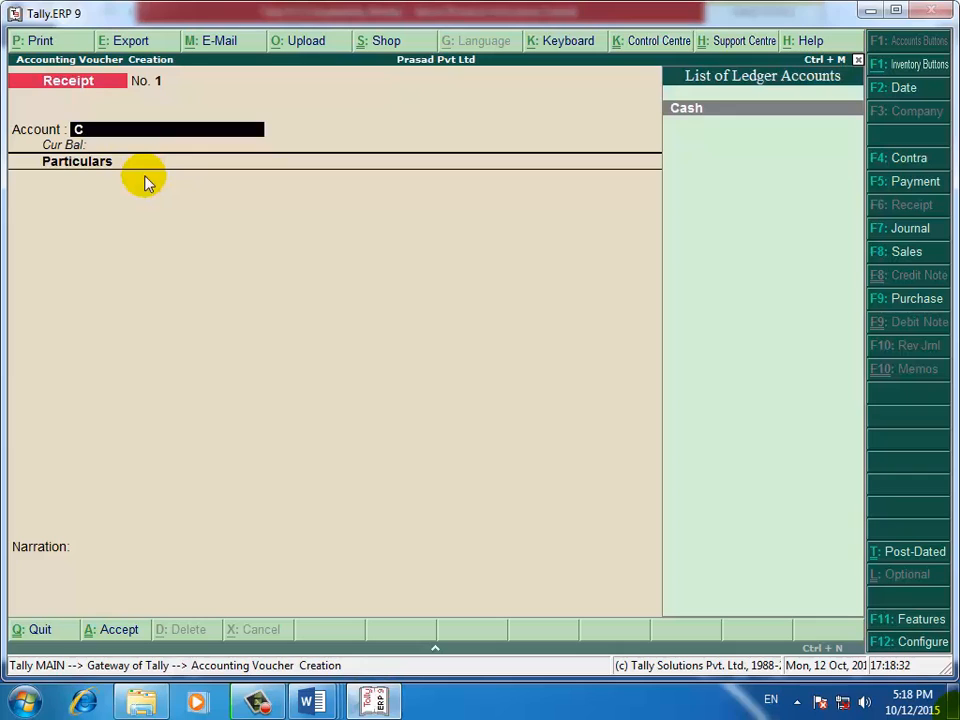
pyautogui.press('Return')
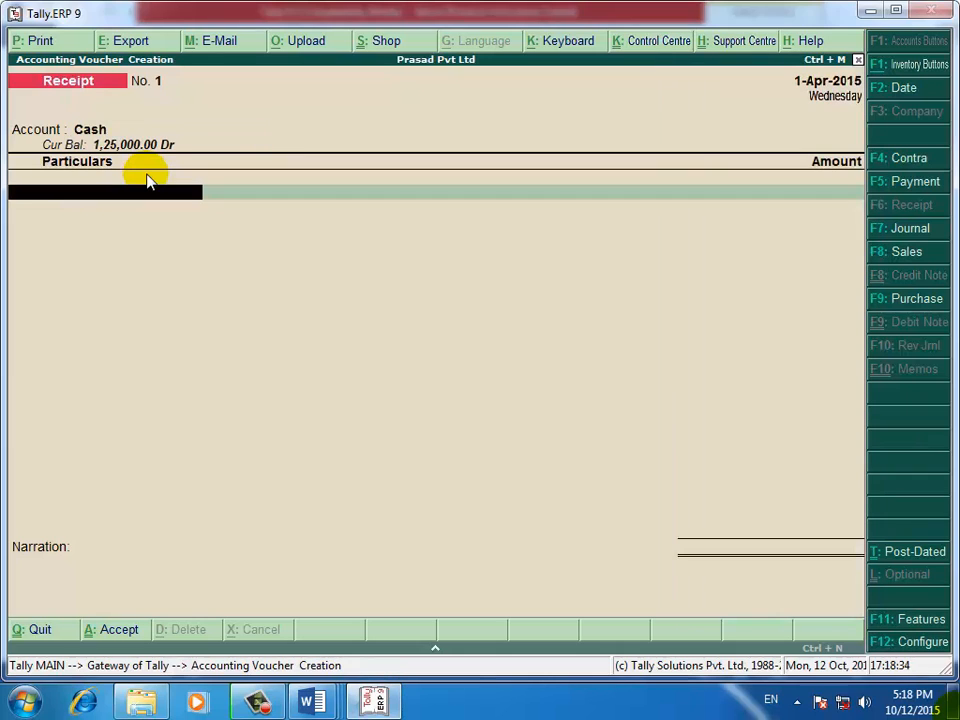
pyautogui.write('Sr')
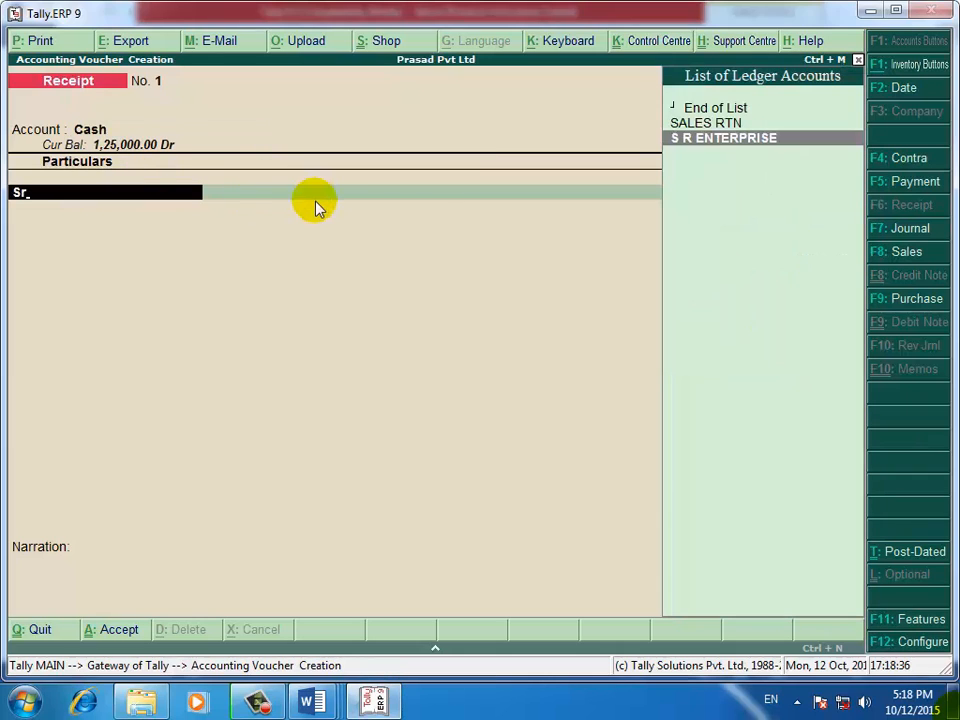
pyautogui.press('Return')
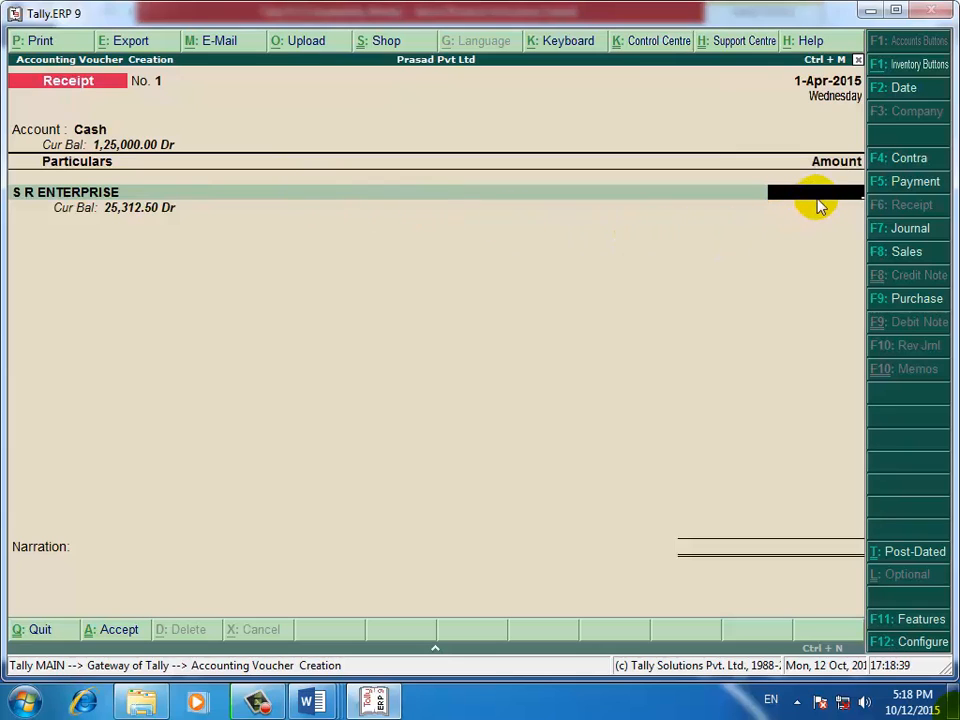
pyautogui.write('25312.5')
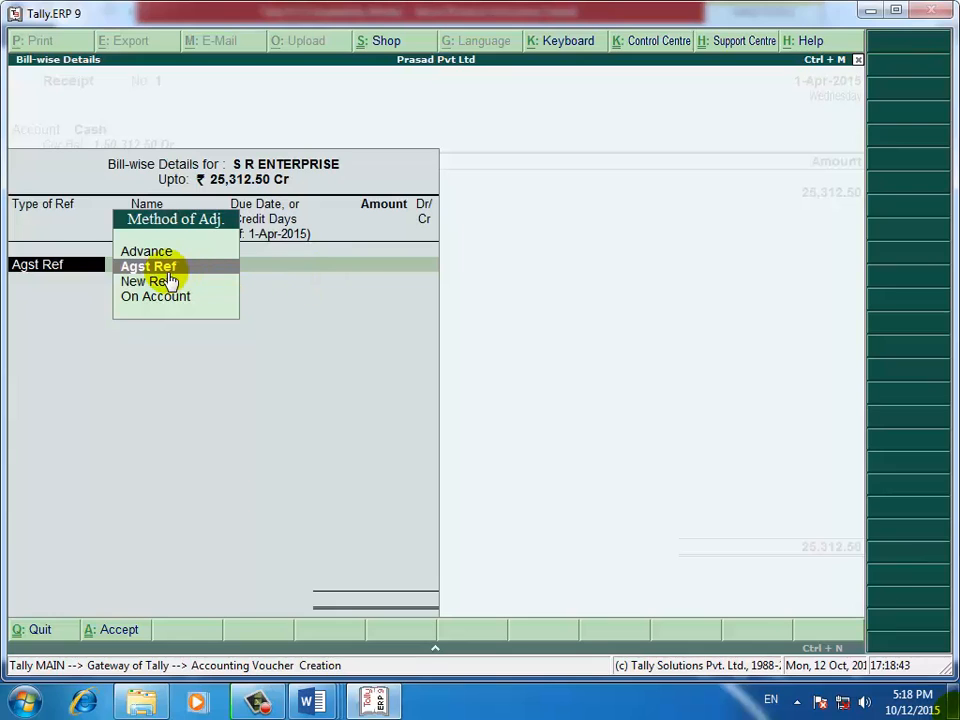
# Allocate S R ENTERPRISE's 25,312.50 as Agst Ref to pending bill PS7
pyautogui.click(178, 267)
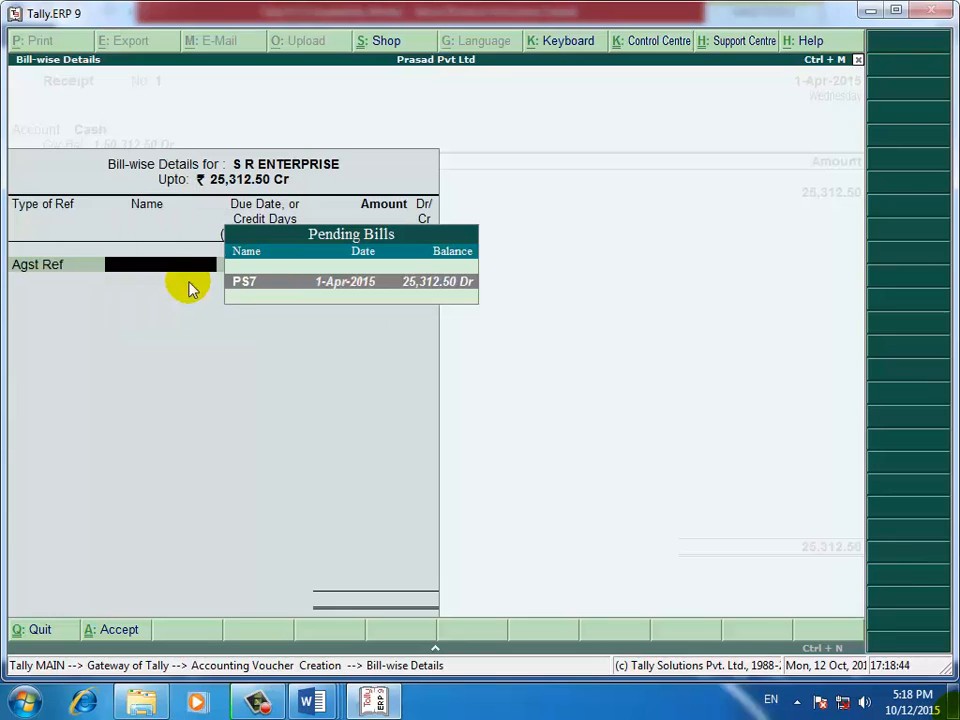
pyautogui.click(420, 286)
pyautogui.press('Return')
pyautogui.press('Return')
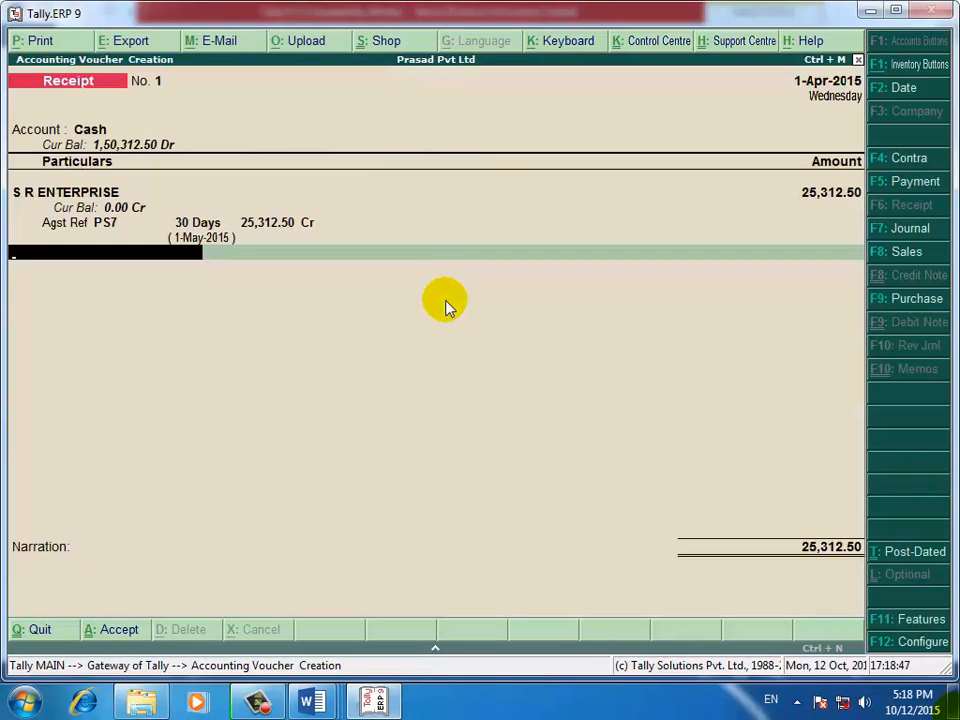
# End the particulars, enter the narration "being amount received", and save the S R ENTERPRISE receipt
pyautogui.press('Return')
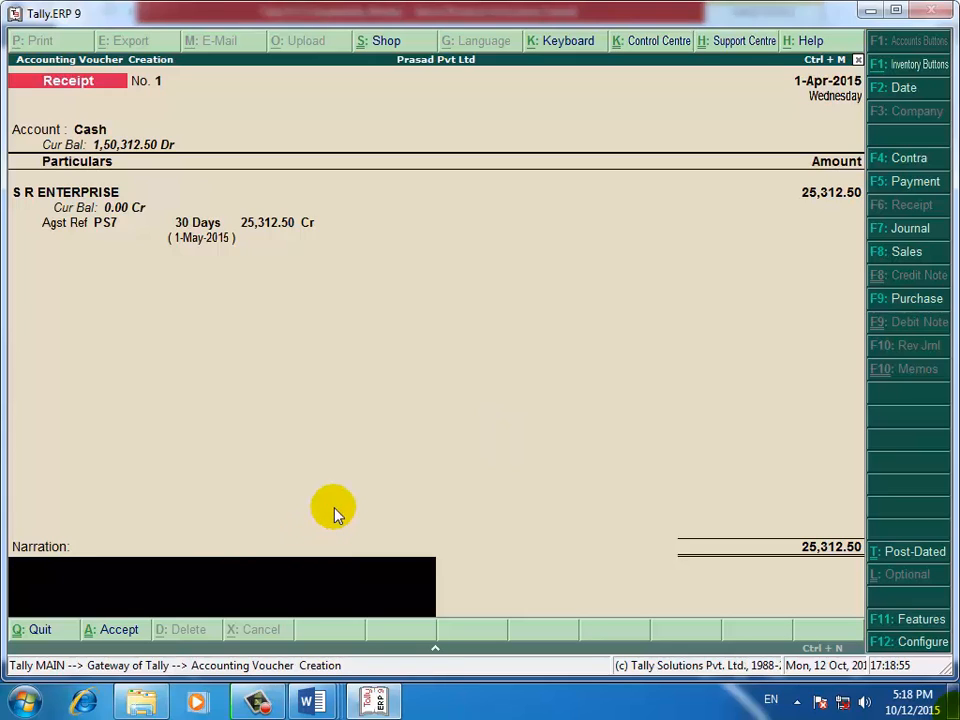
pyautogui.write('being amoun')
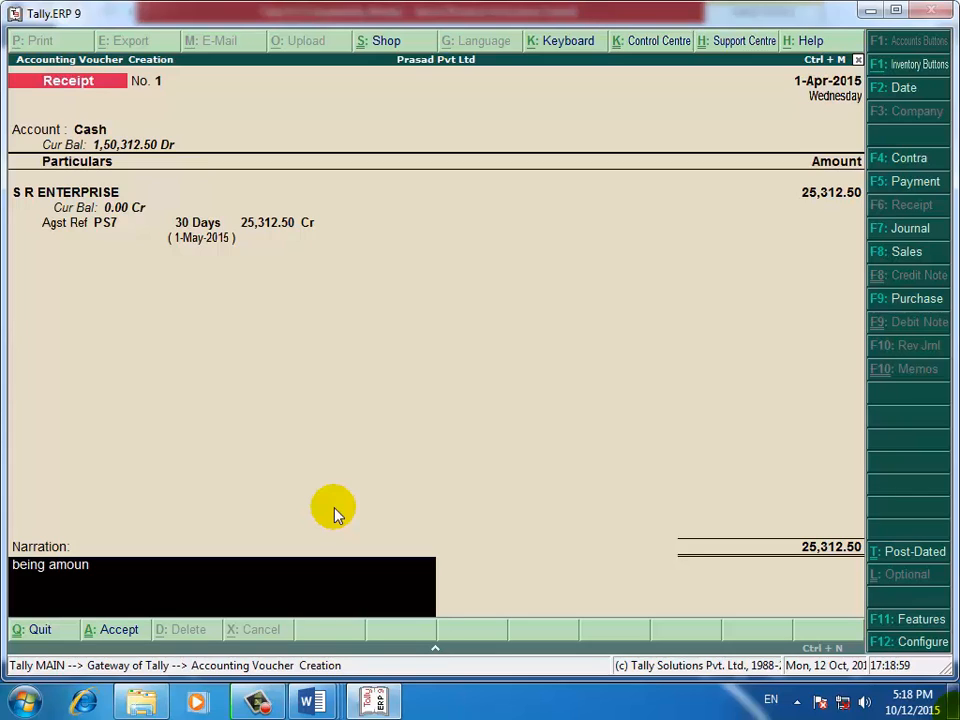
pyautogui.write('t received')
pyautogui.press('Return')
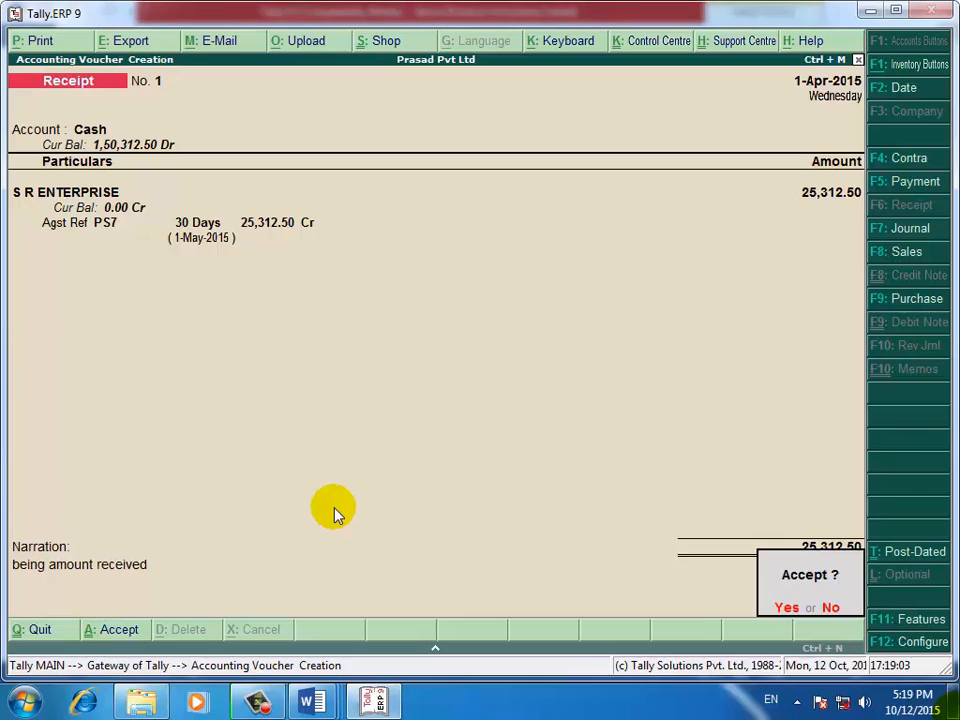
pyautogui.press('Return')
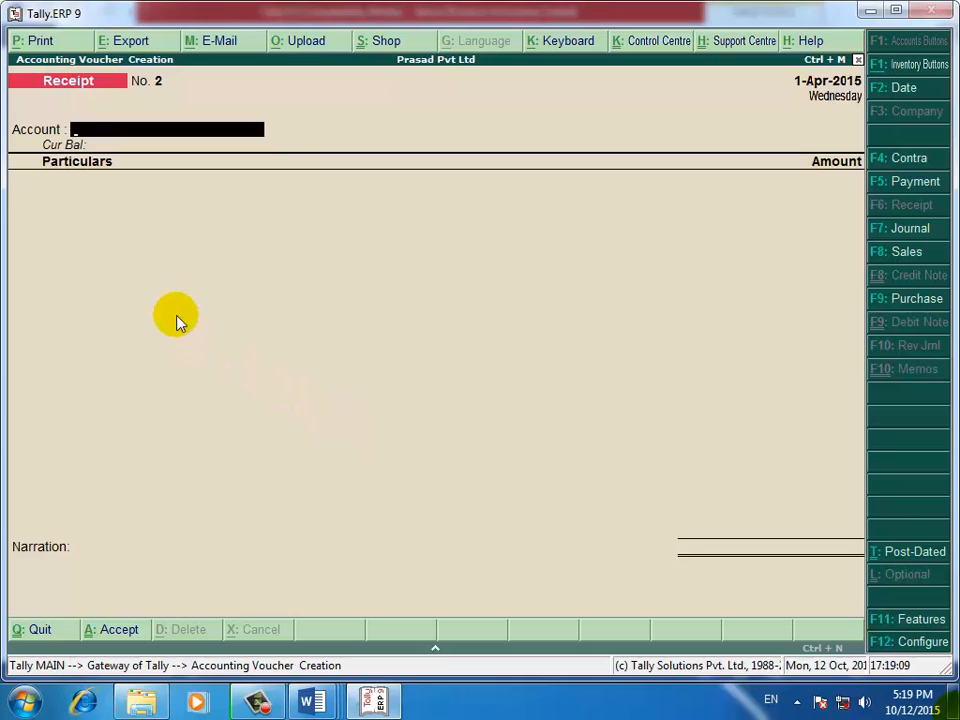
# Set Bank of India as the account of the new receipt and A S TRADING as its credited ledger
pyautogui.write('B')
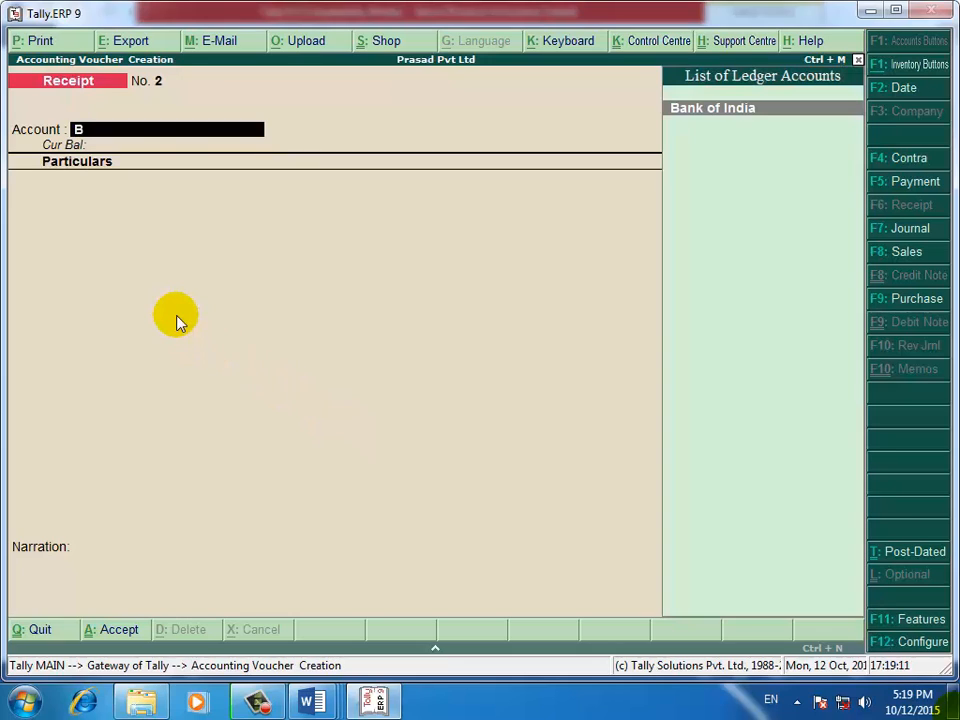
pyautogui.press('Return')
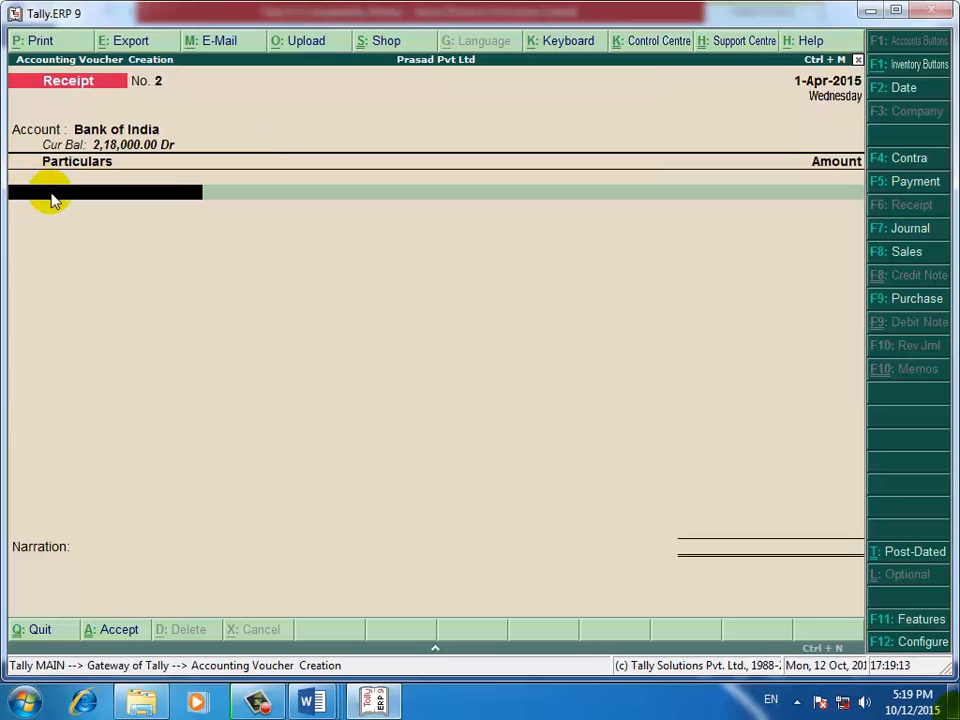
pyautogui.write('A')
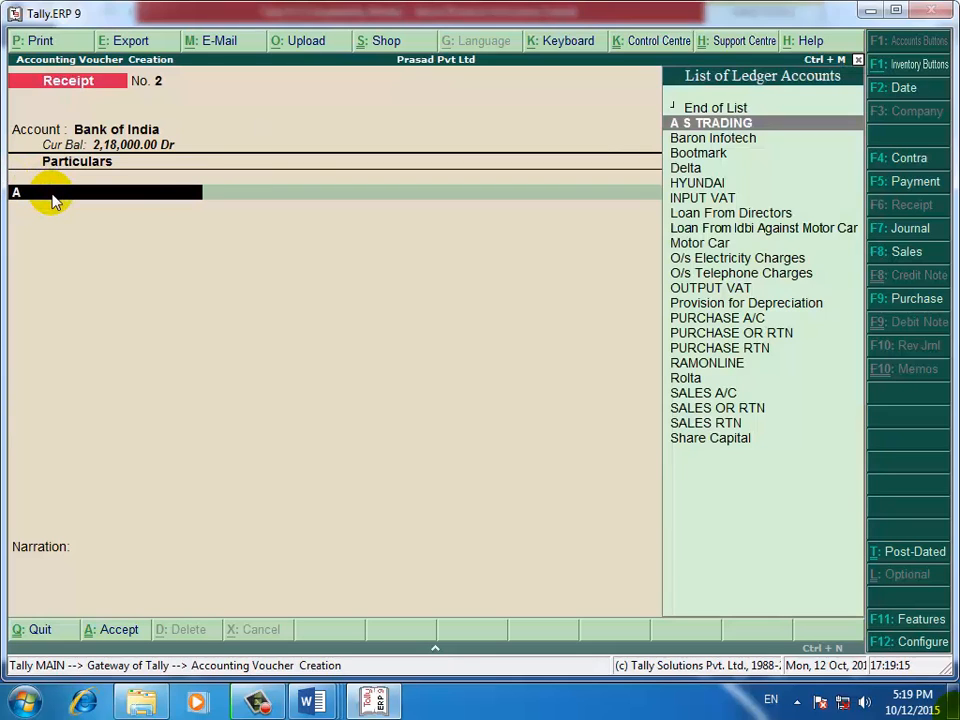
pyautogui.press('Return')
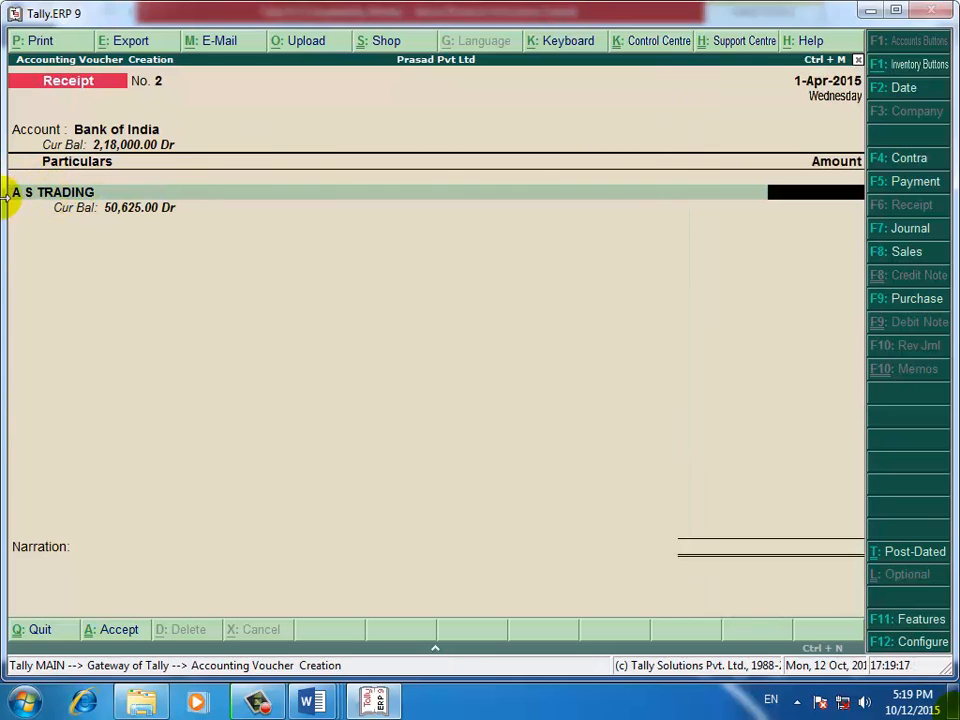
# Look up A.S.TRADING's row in the Word RECEIPT table, return to Tally.ERP 9, and enter 50,625 as the ledger's amount
pyautogui.moveTo(316, 705)
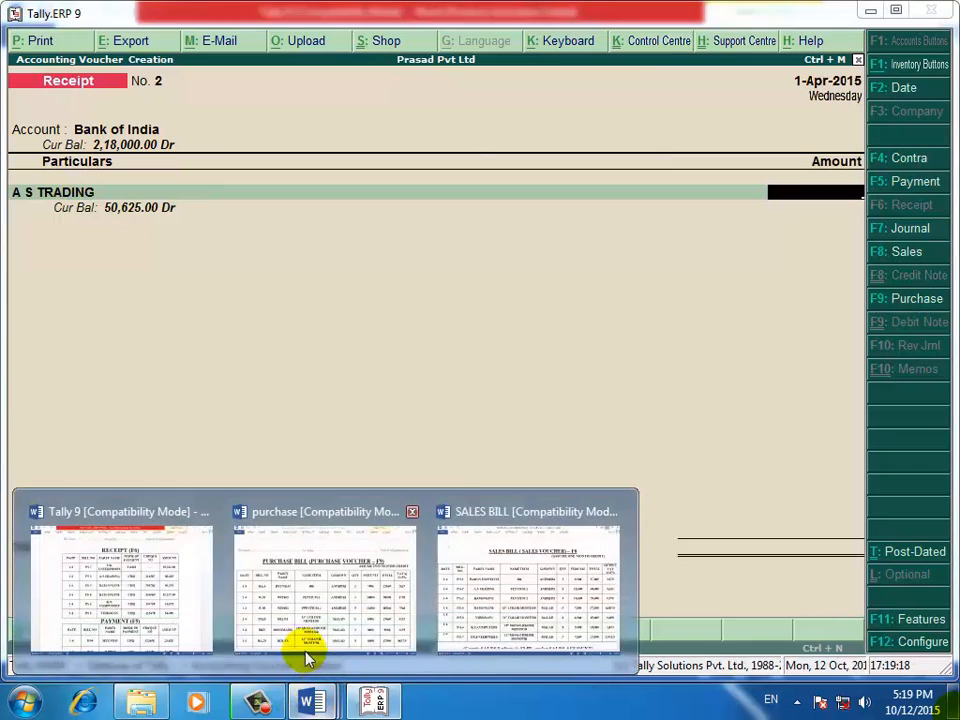
pyautogui.click(150, 591)
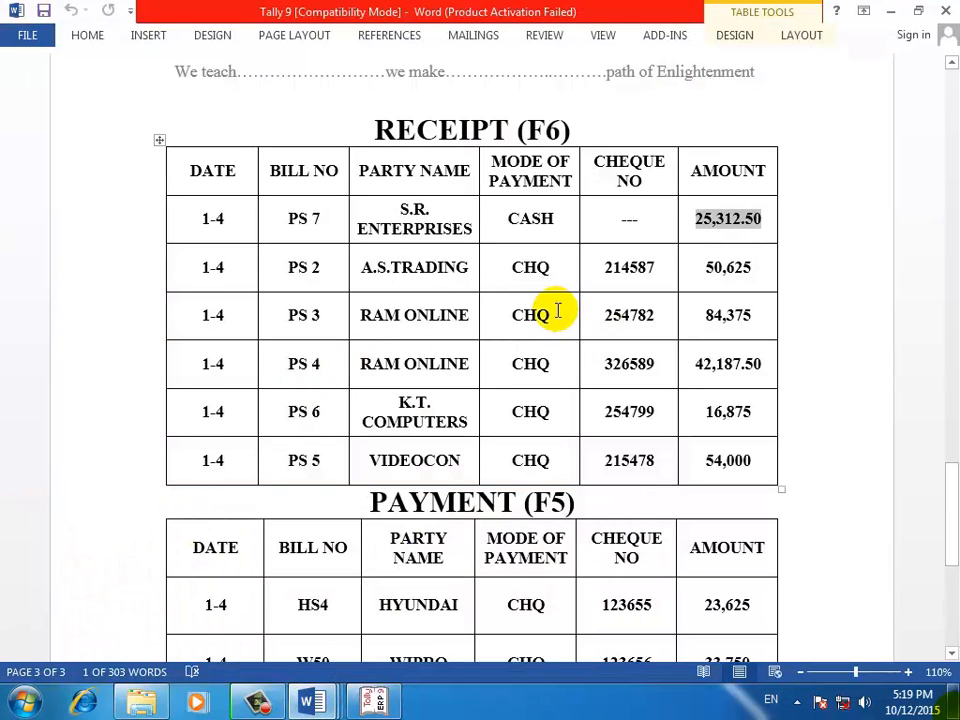
pyautogui.moveTo(941, 500); pyautogui.dragTo(951, 473)
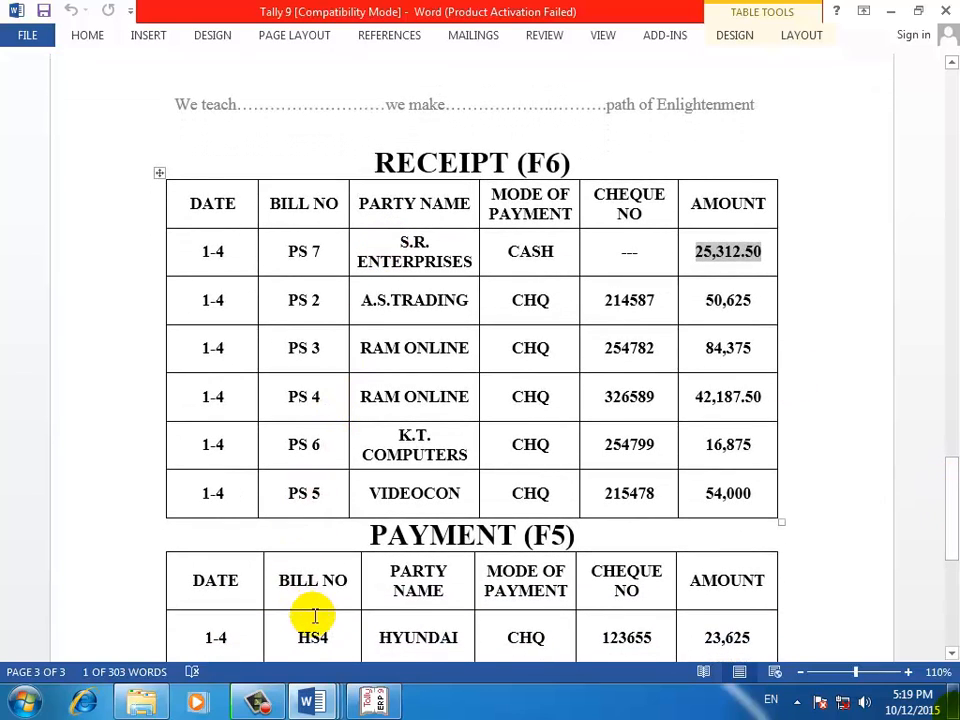
pyautogui.click(370, 701)
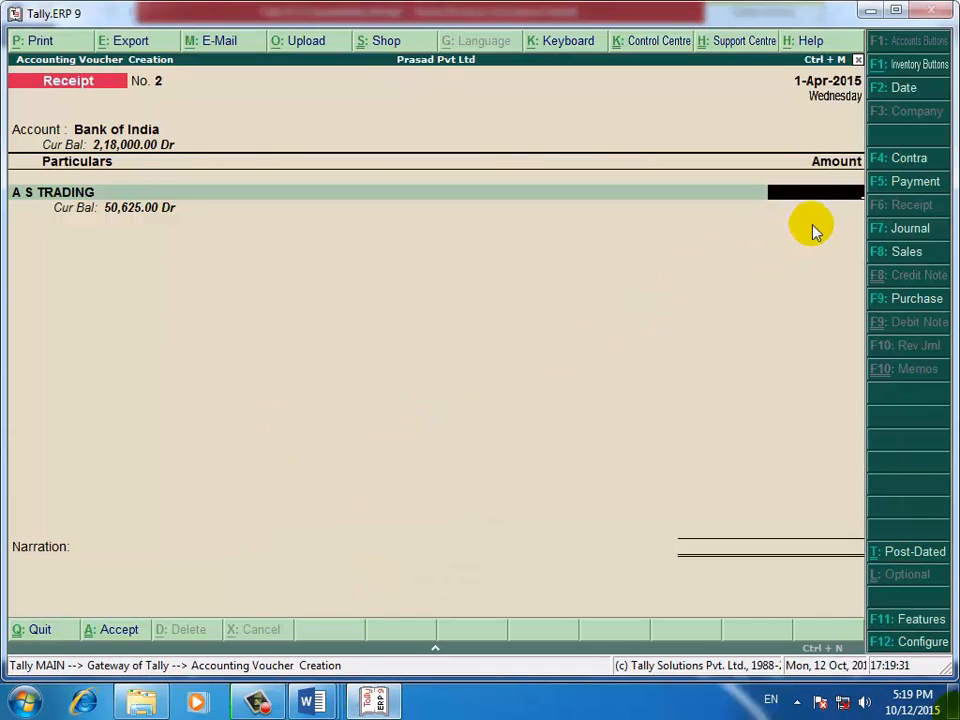
pyautogui.write('50')
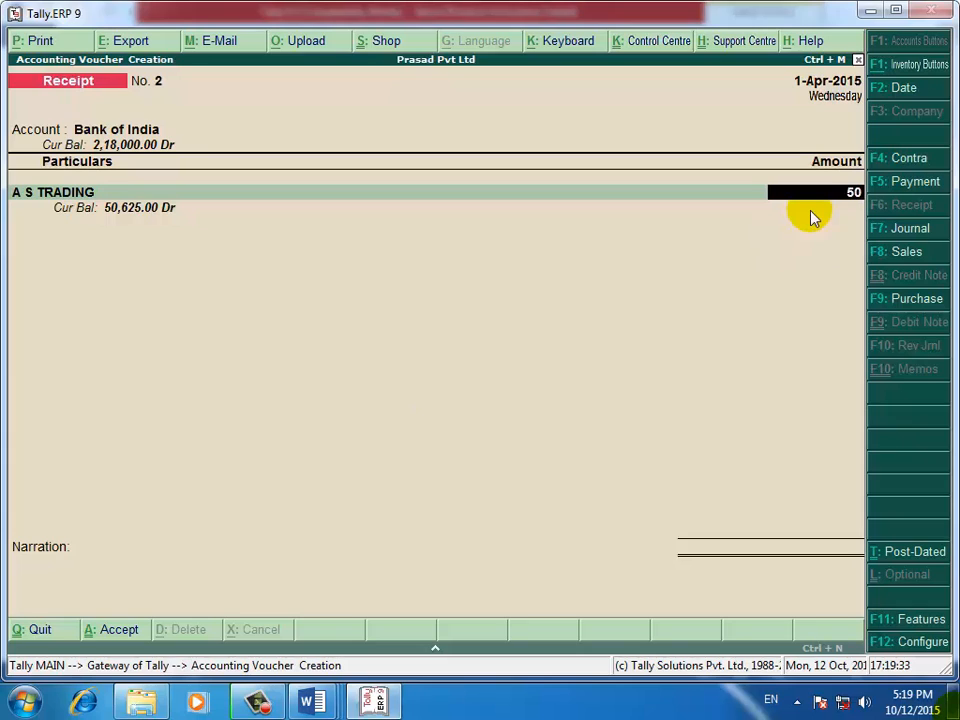
pyautogui.write('625')
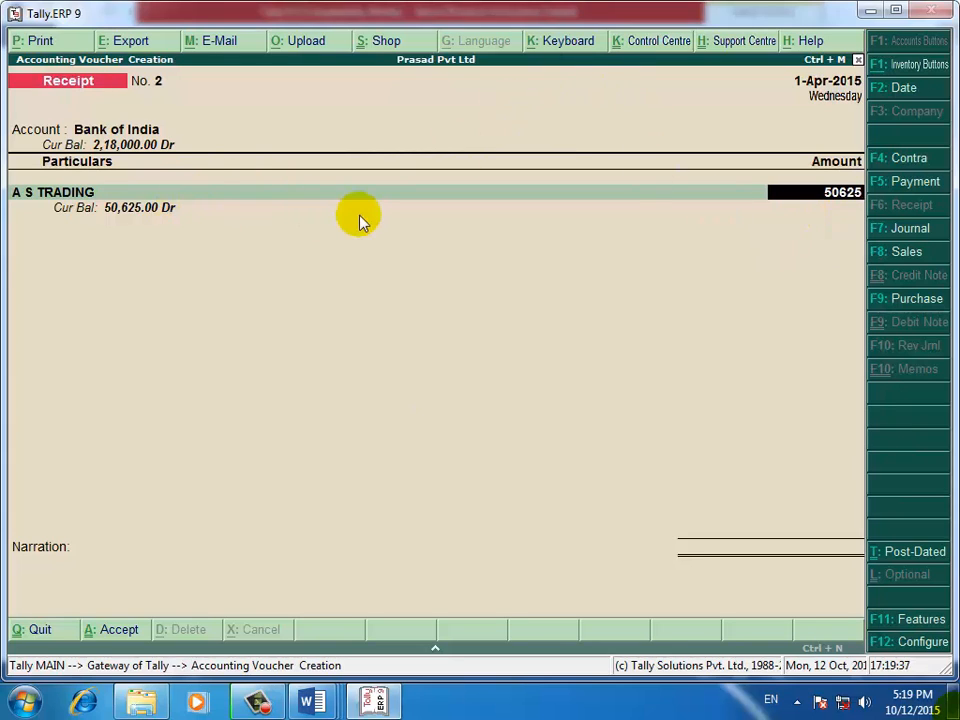
pyautogui.press('Return')
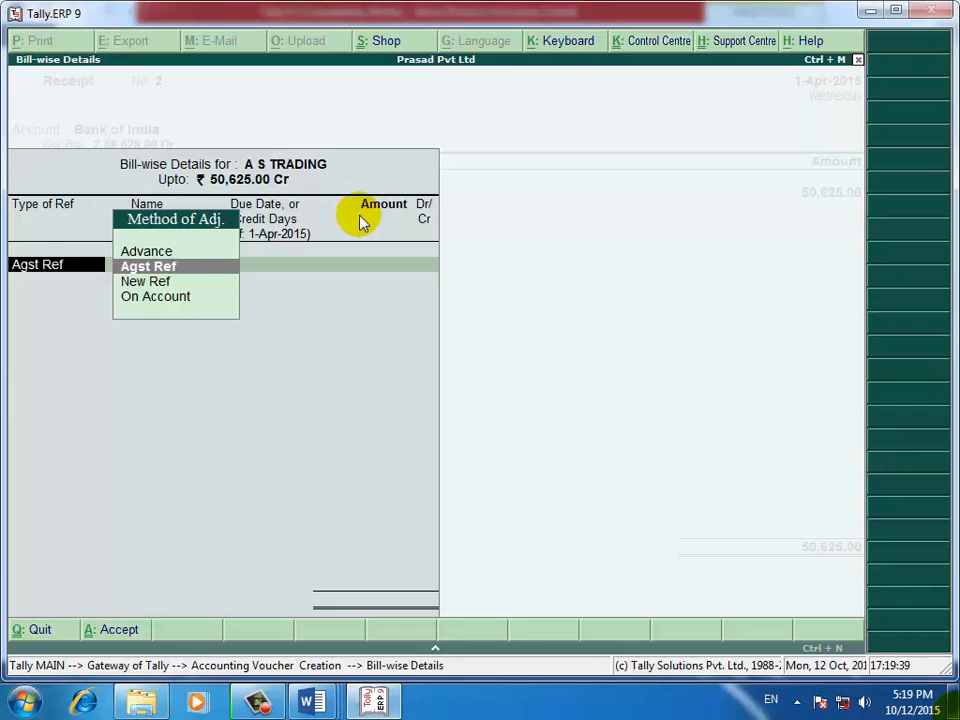
# Allocate A S TRADING's 50,625 as Agst Ref to bill PS2 and end the particulars list
pyautogui.press('Return')
pyautogui.press('Return')
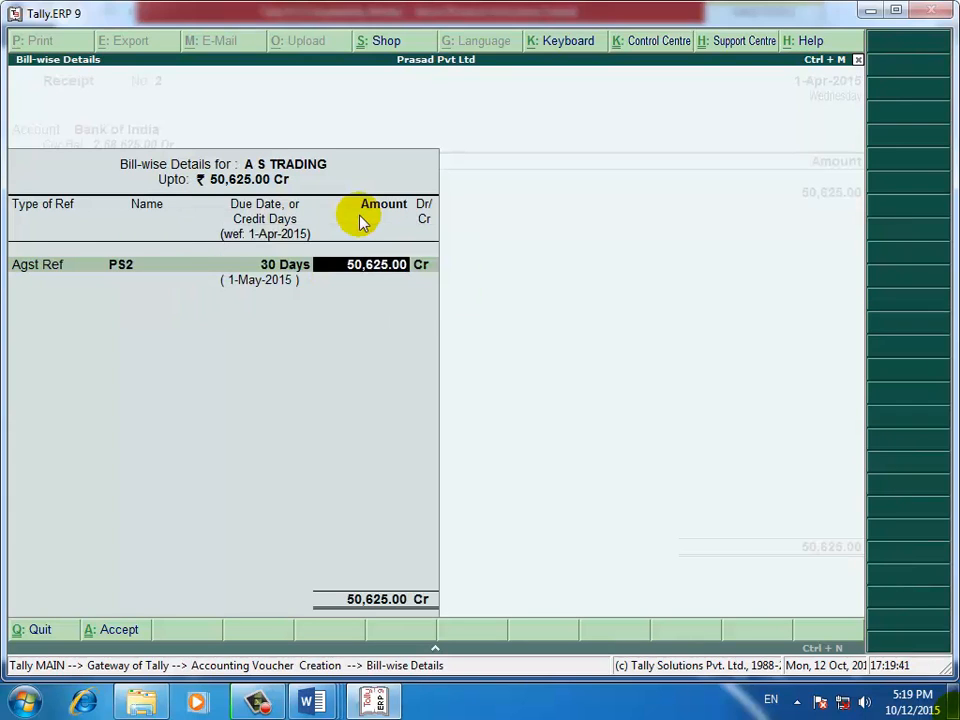
pyautogui.press('Return')
pyautogui.press('Return')
pyautogui.press('Return')
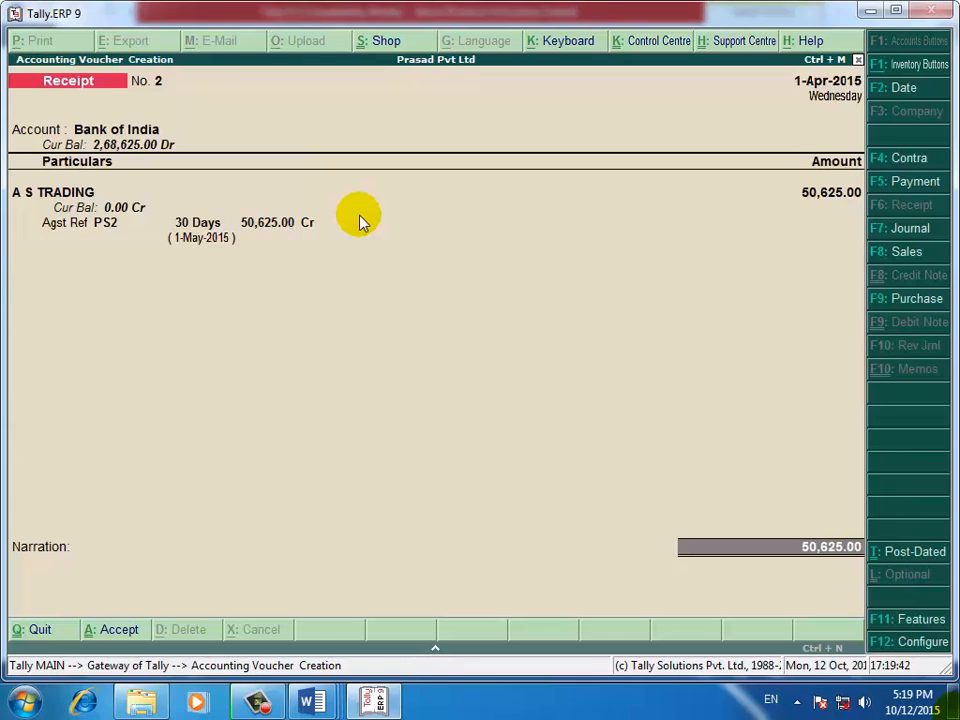
# In the Bank of India allocation for A S TRADING, set the transaction type to Cheque/DD for the full 50,625
pyautogui.press('Return')
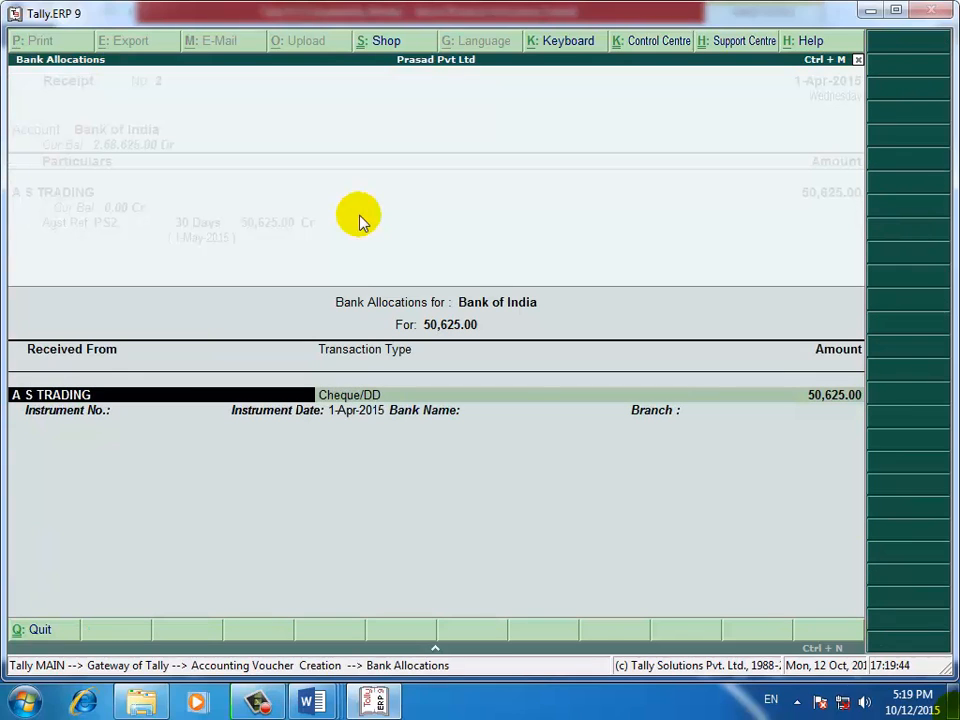
pyautogui.press('Return')
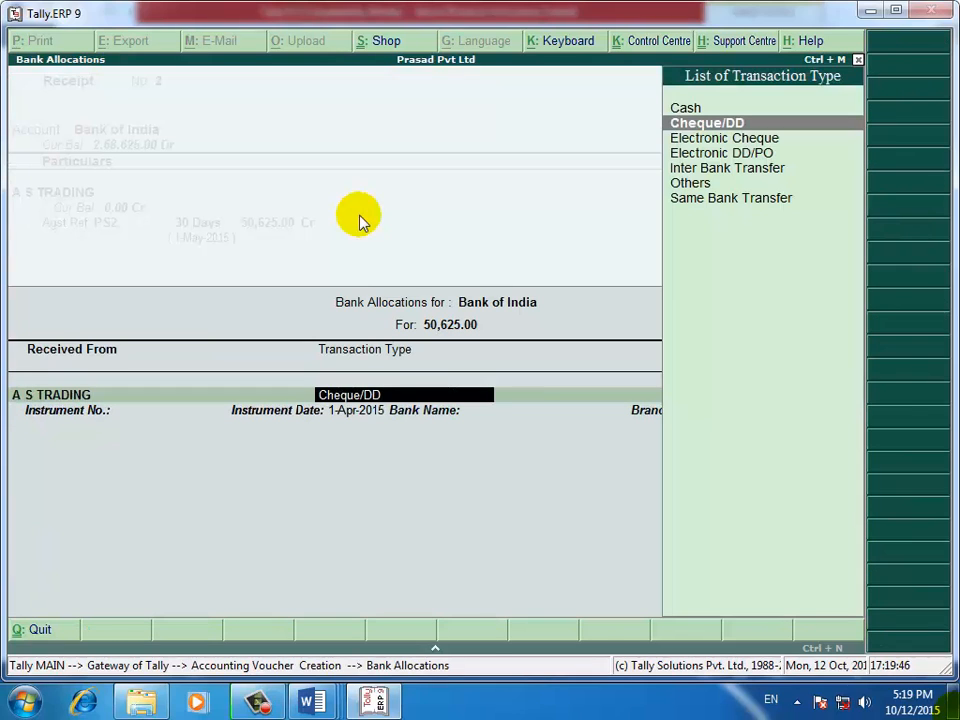
pyautogui.click(686, 131)
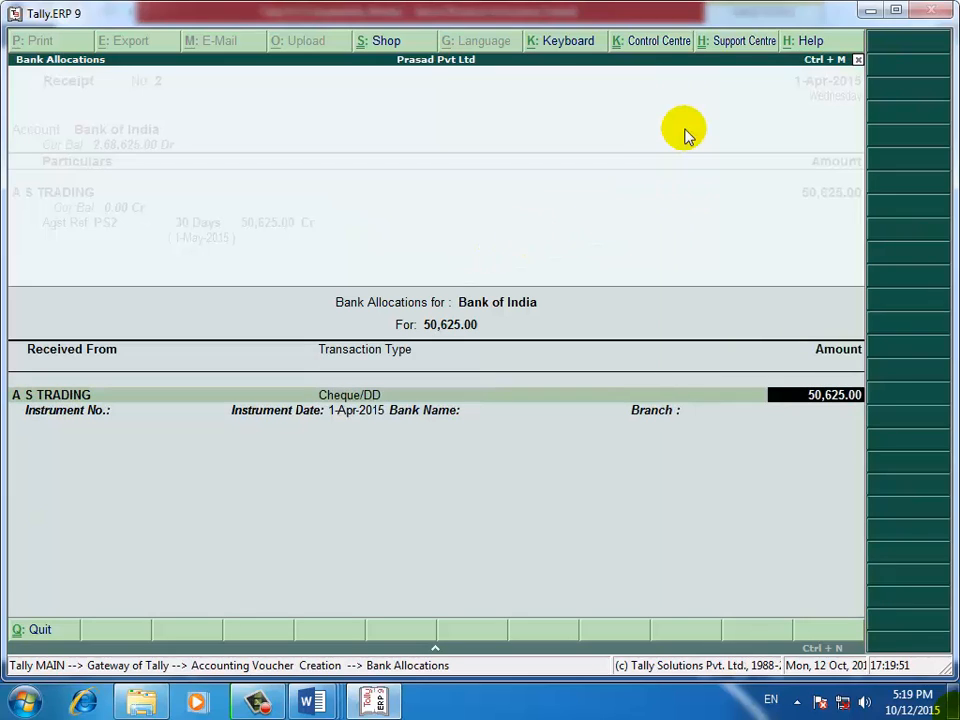
pyautogui.press('Return')
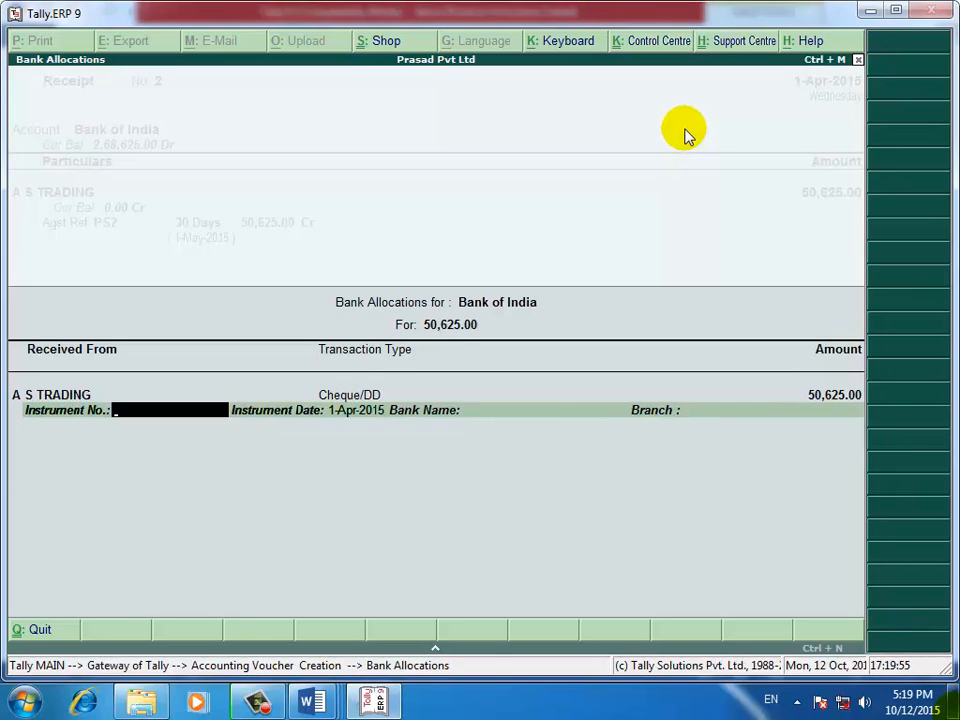
# Enter instrument number 214587 and bank name Boi, keep the instrument date, leave the branch blank, and save the A S TRADING receipt
pyautogui.write('214587')
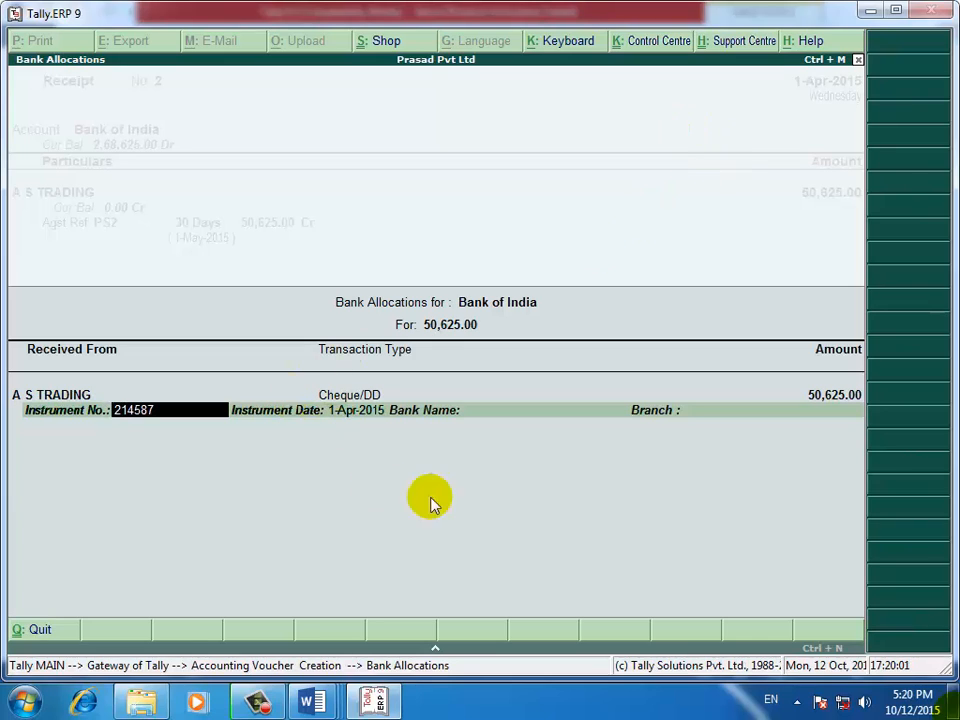
pyautogui.press('Return')
pyautogui.press('Return')
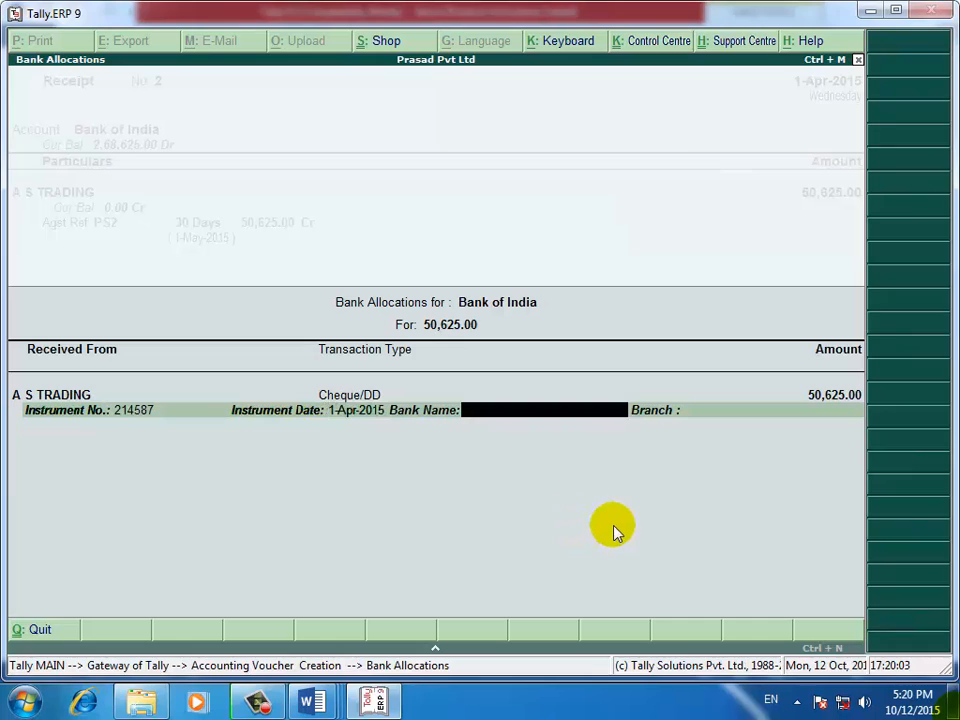
pyautogui.write('Boi')
pyautogui.press('Return')
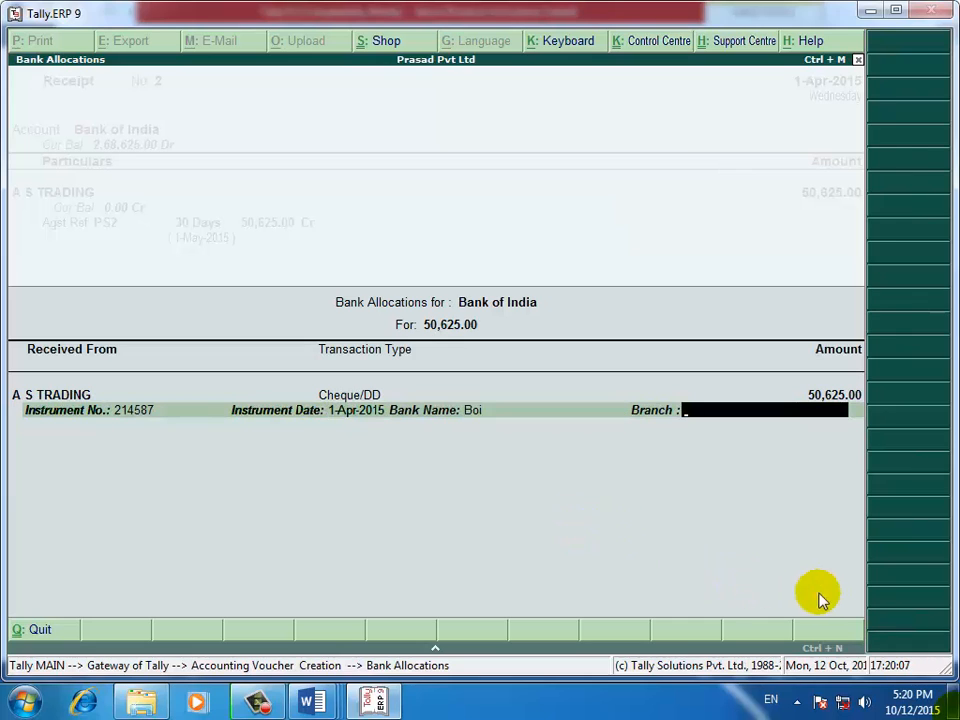
pyautogui.press('Return')
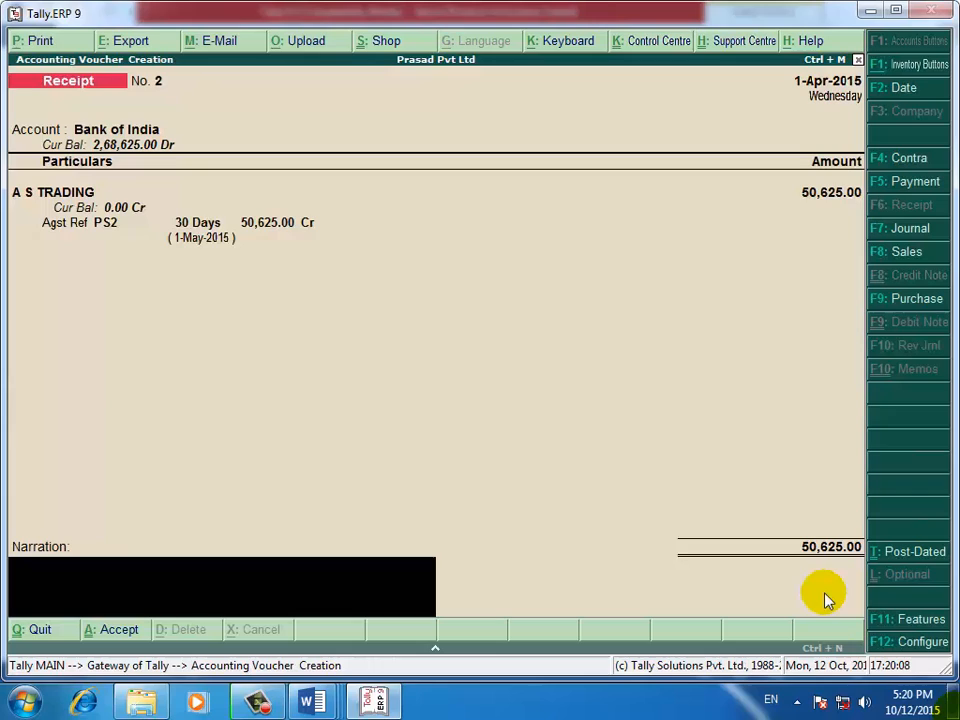
pyautogui.click(386, 590)
pyautogui.press('Return')
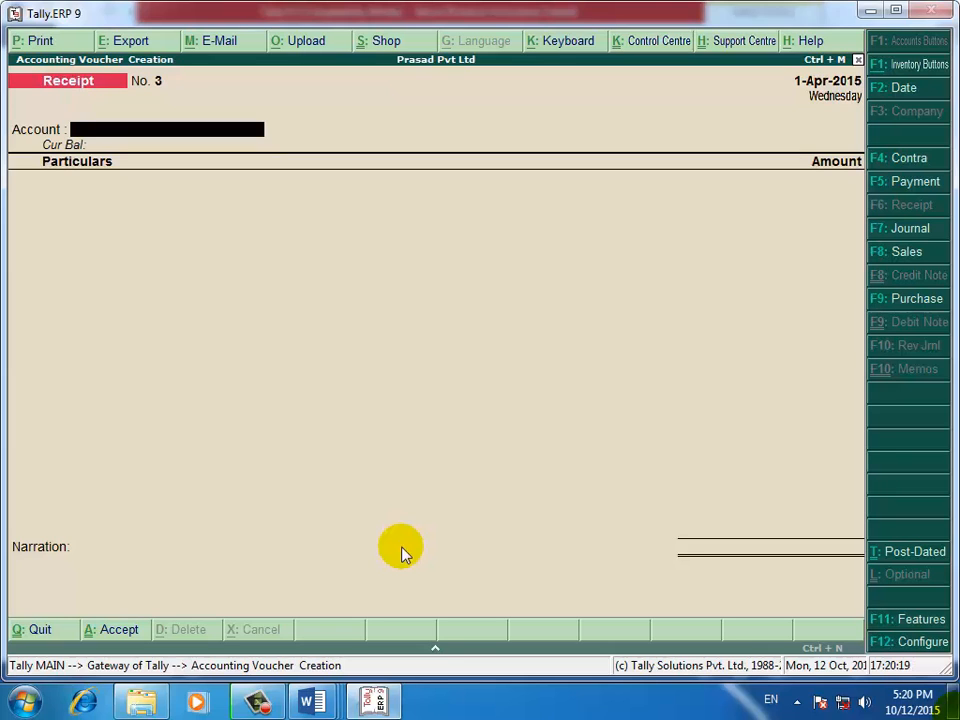
# Check RAM ONLINE's row in the Word RECEIPT table, return to Tally.ERP 9, and start the receipt with account Bank of India and ledger RAMONLINE
pyautogui.moveTo(312, 700)
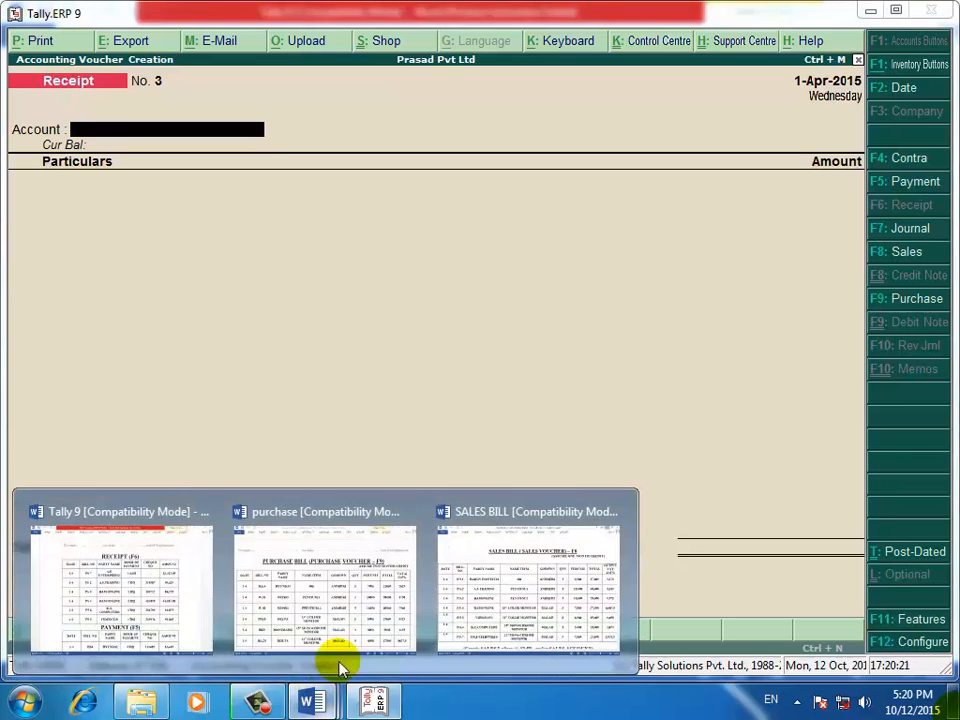
pyautogui.click(110, 585)
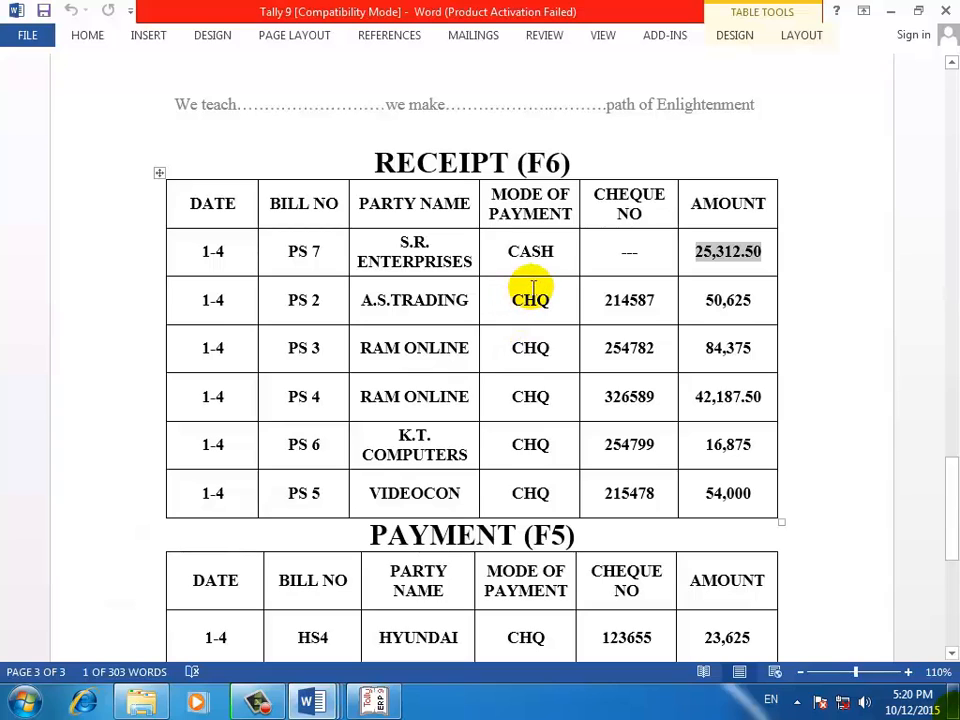
pyautogui.click(893, 15)
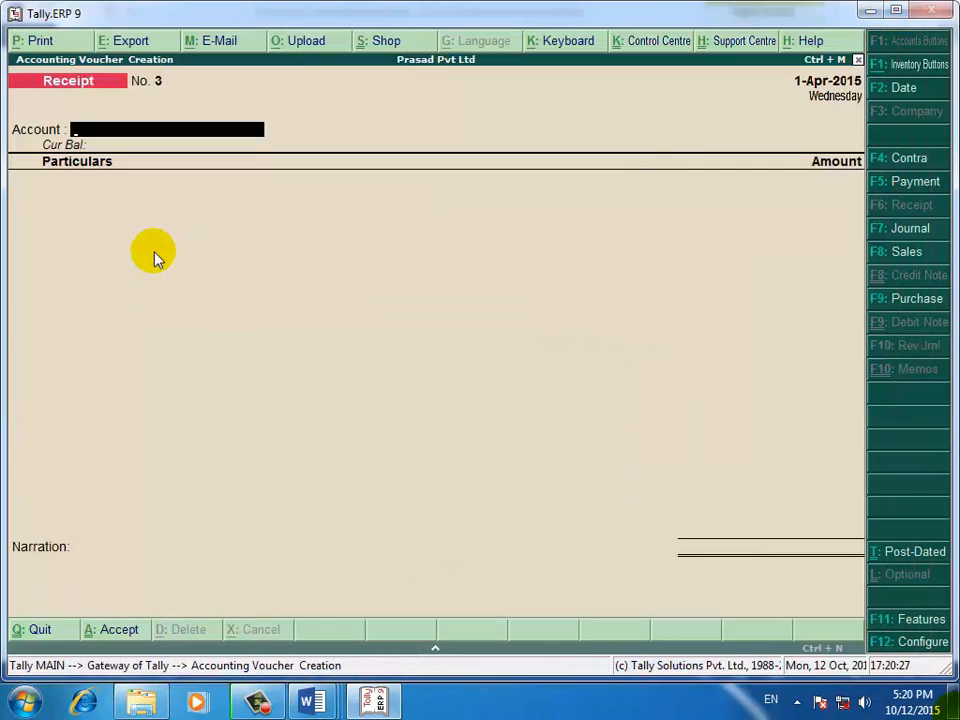
pyautogui.write('B')
pyautogui.press('Return')
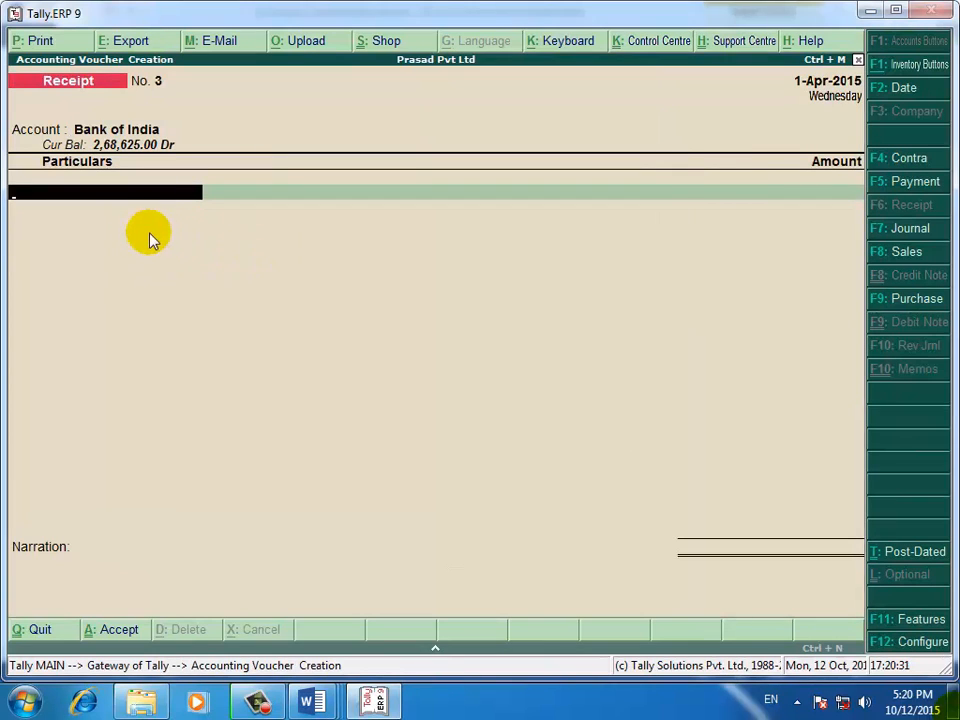
pyautogui.write('Ra')
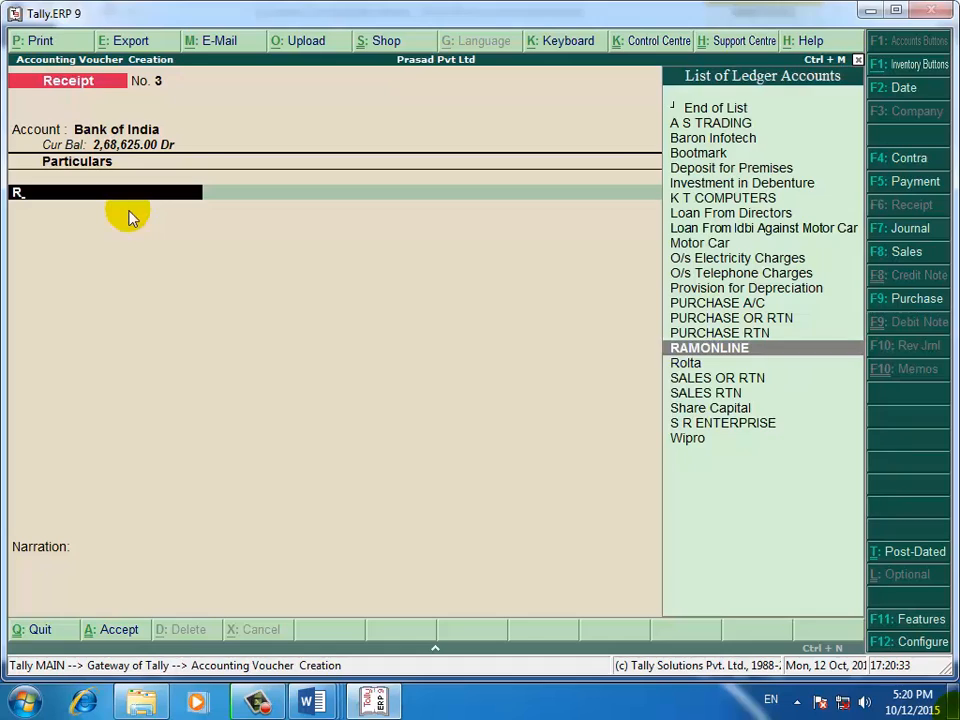
pyautogui.press('Return')
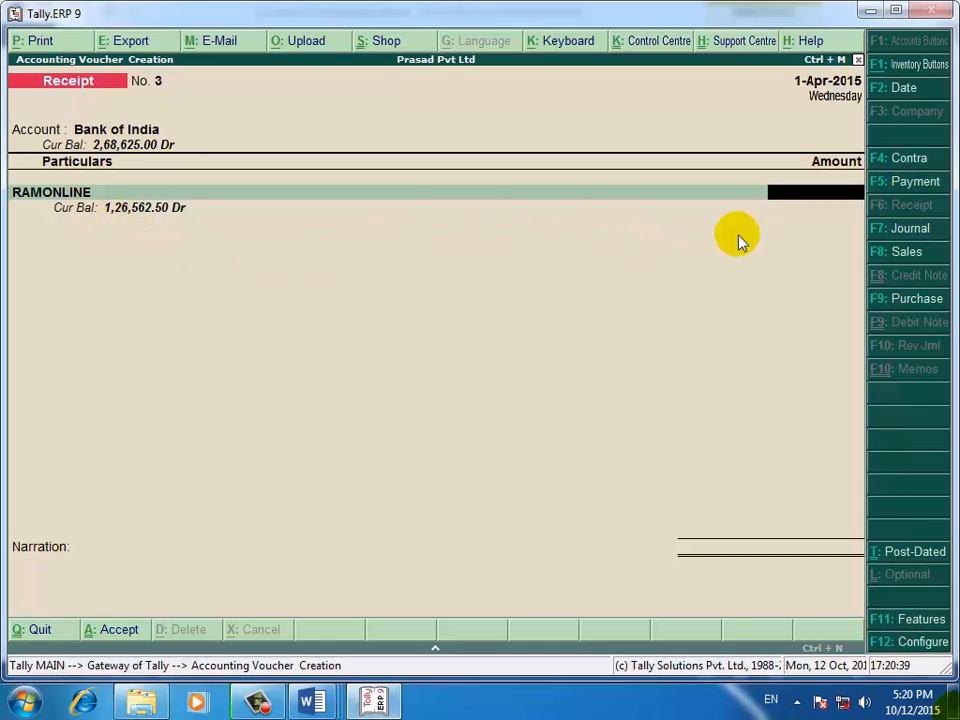
pyautogui.write('42,187.5')
pyautogui.press('Return')
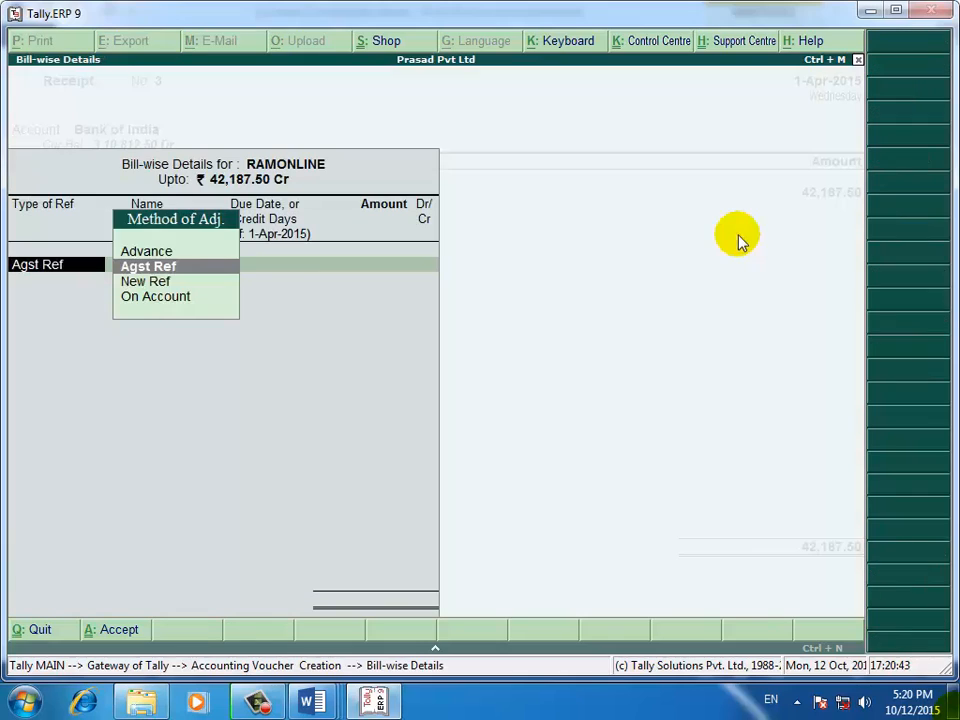
pyautogui.press('Return')
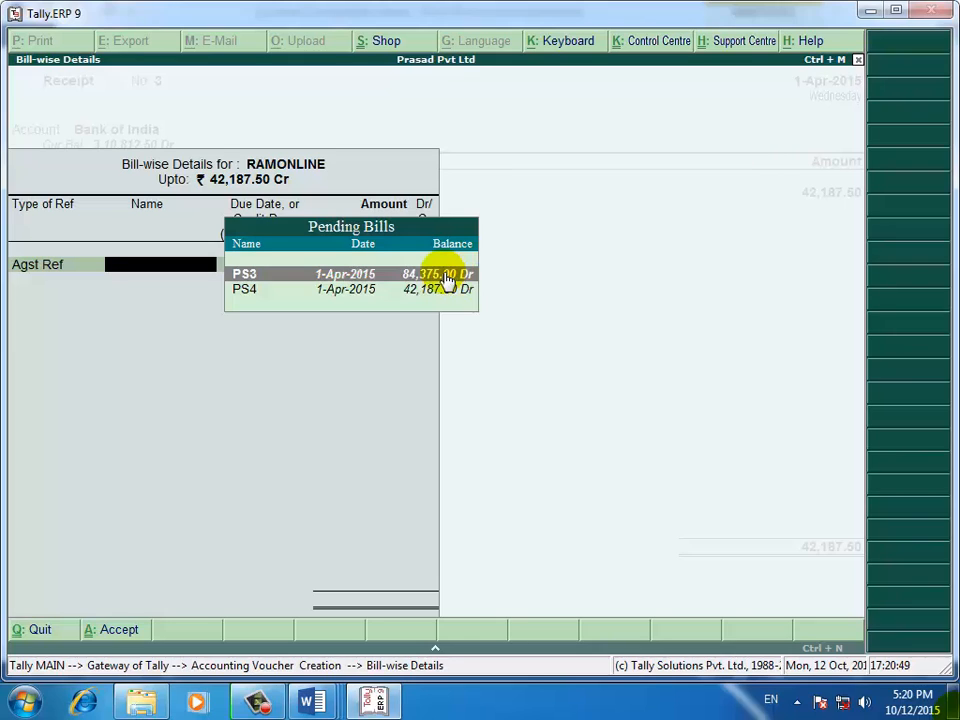
pyautogui.press('Escape')
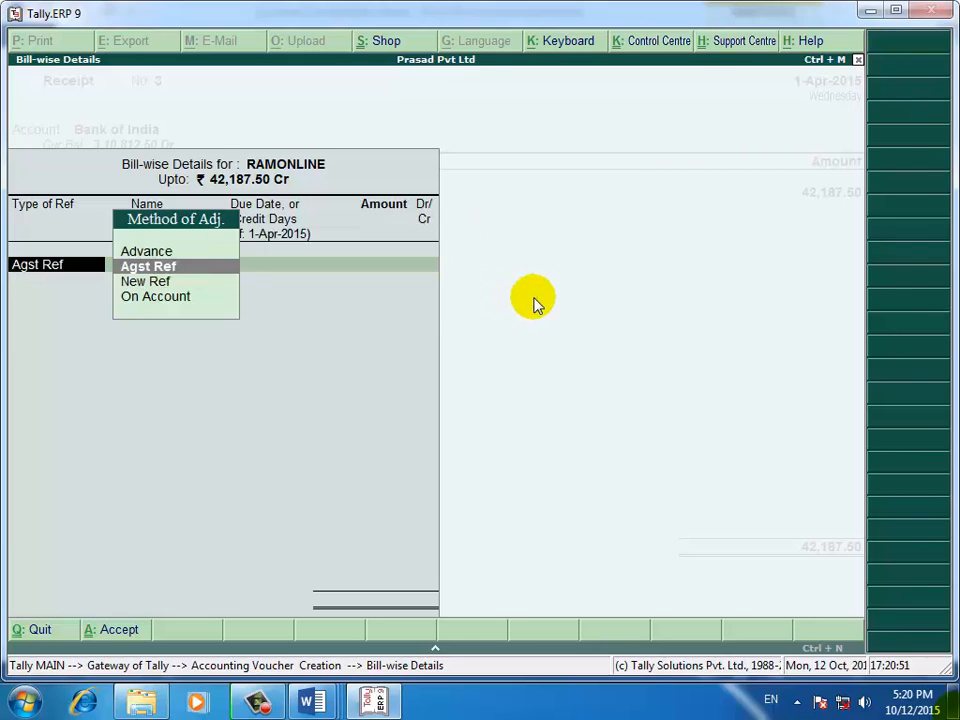
pyautogui.press('Escape')
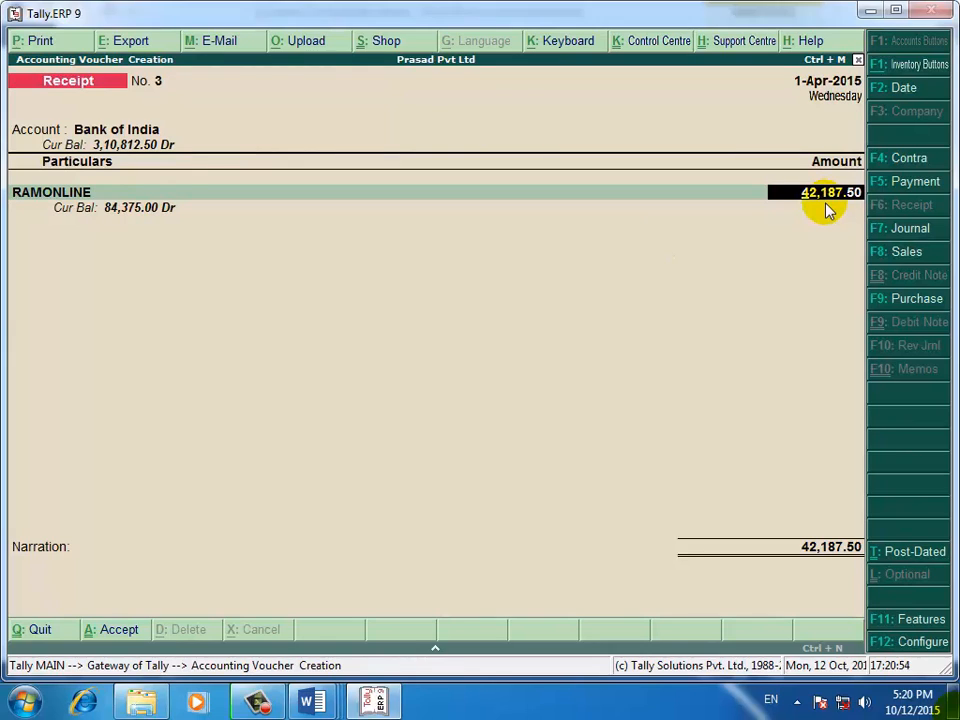
# Enter 84,375 as RAMONLINE's amount, allocate it as Agst Ref to bill PS3, and end the particulars list
pyautogui.write('84375')
pyautogui.press('Return')
pyautogui.press('Return')
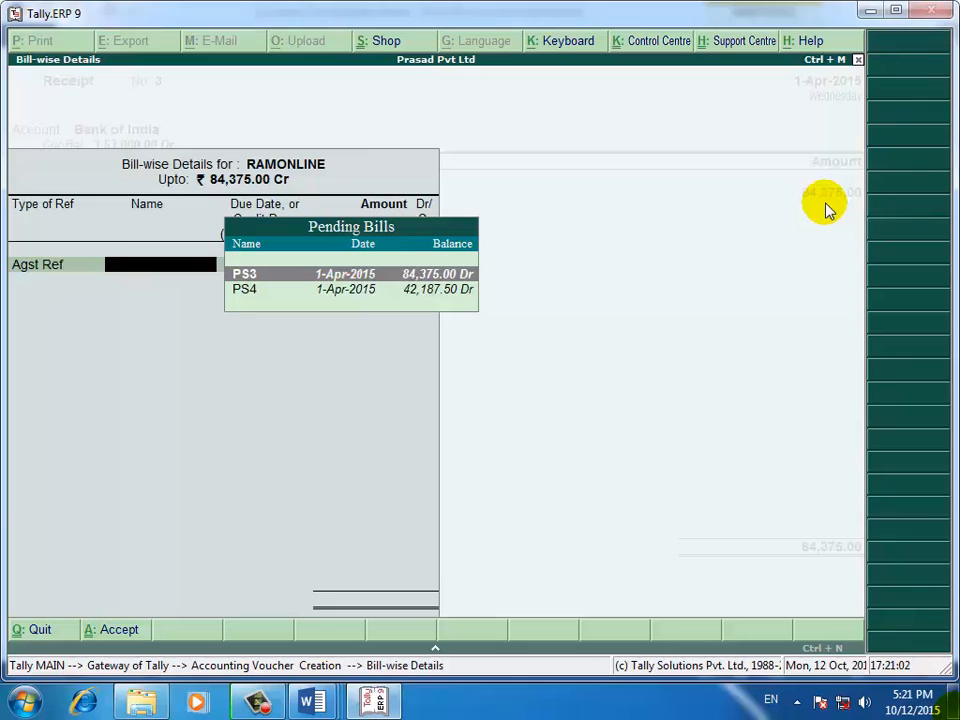
pyautogui.click(445, 279)
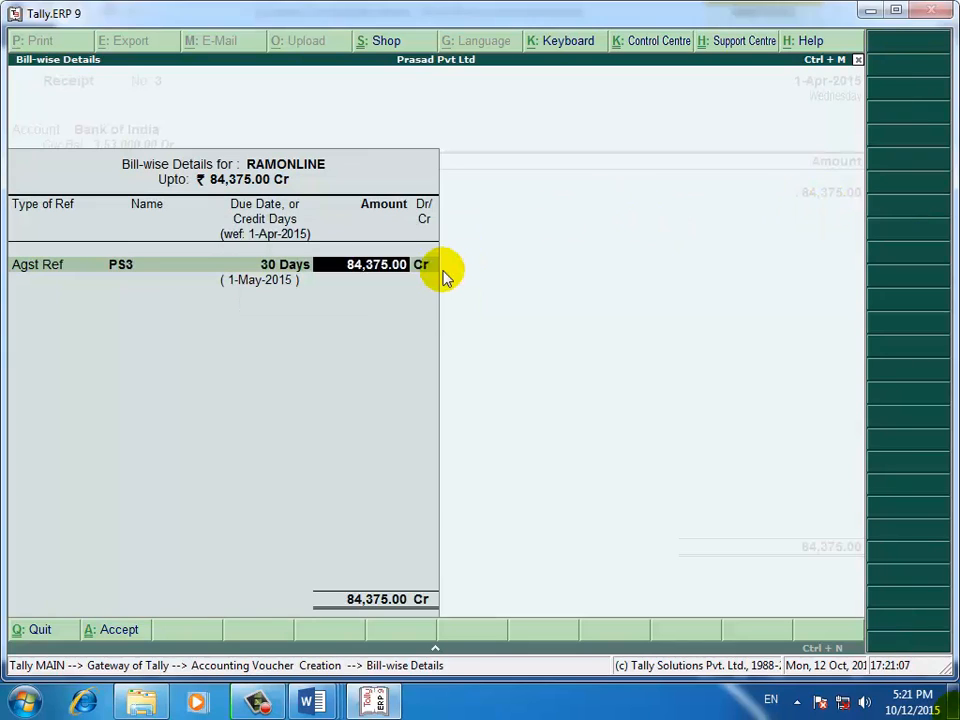
pyautogui.press('Return')
pyautogui.press('Return')
pyautogui.press('Return')
pyautogui.press('Return')
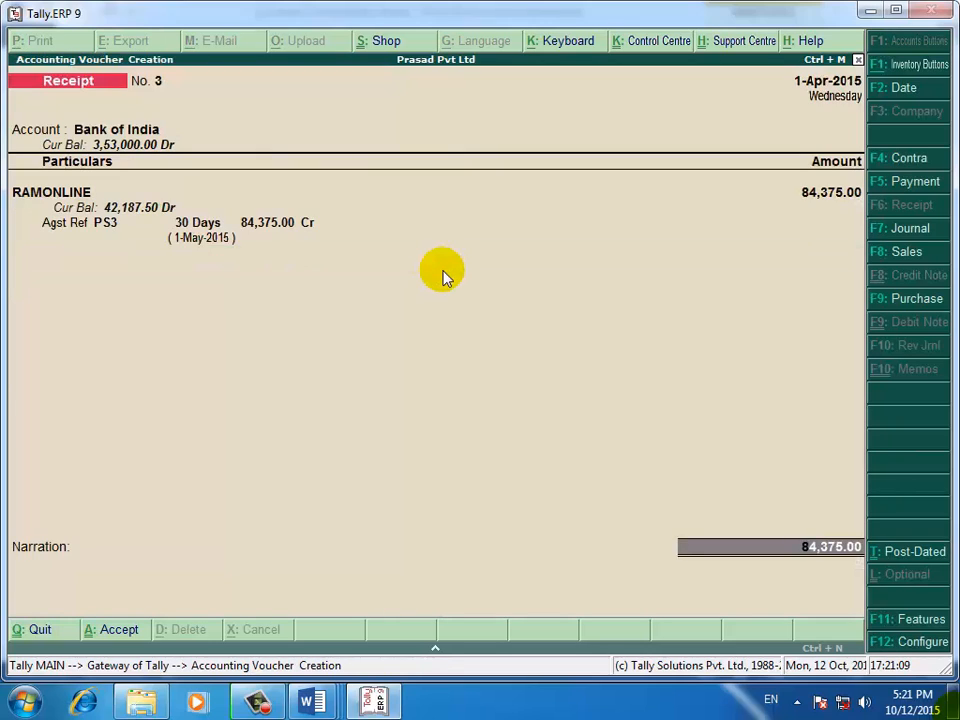
# Keep Cheque/DD for the full 84,375 in the Bank of India allocation, leave instrument number, bank name and branch blank, and save the receipt
pyautogui.press('Return')
pyautogui.press('Return')
pyautogui.press('Return')
pyautogui.press('Return')
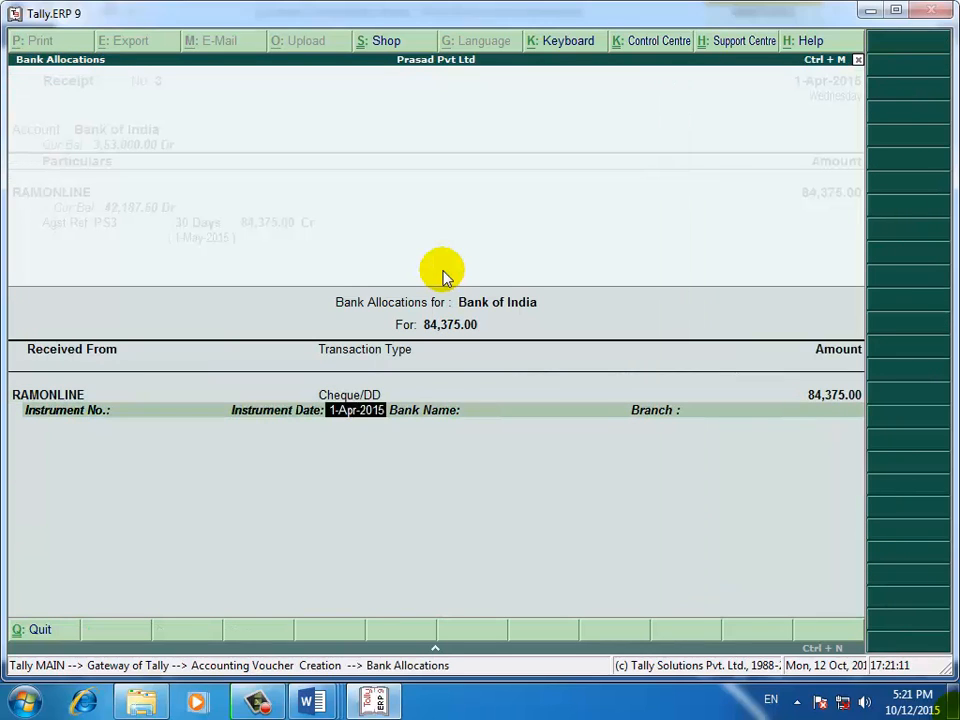
pyautogui.press('Return')
pyautogui.press('Return')
pyautogui.press('Return')
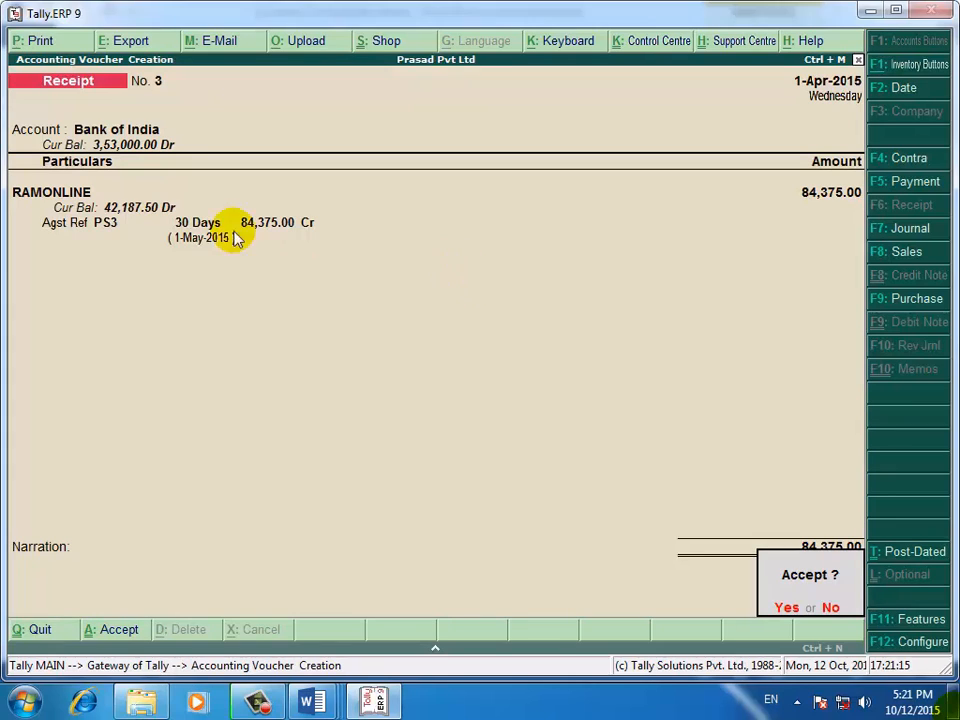
pyautogui.press('Return')
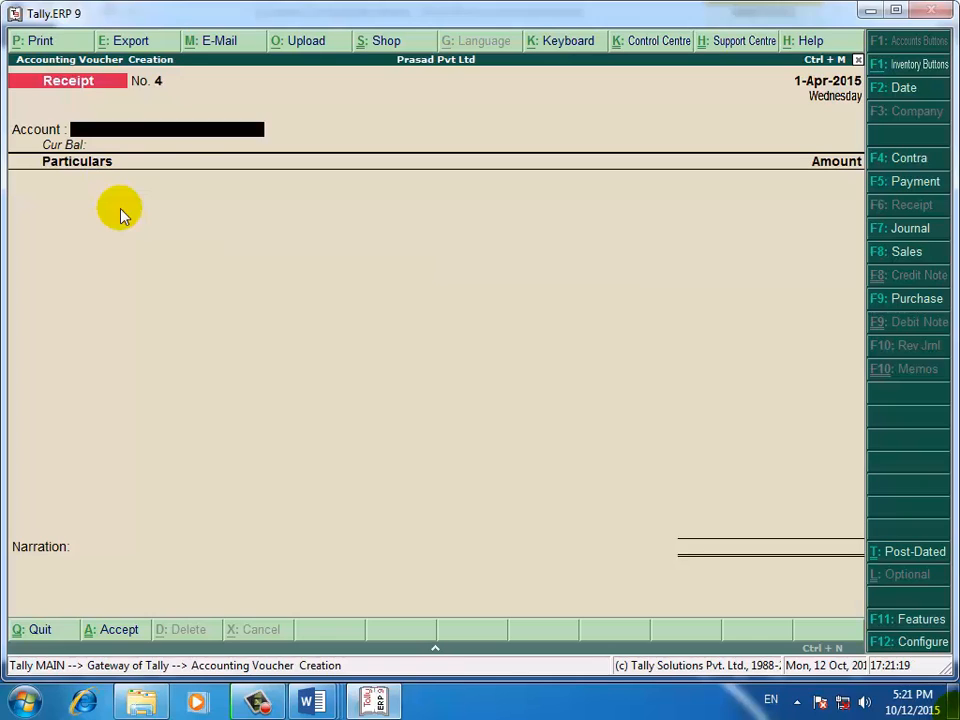
# Start the next receipt with account Bank of India and ledger RAMONLINE, entering 42,187.50 as the amount
pyautogui.press('Return')
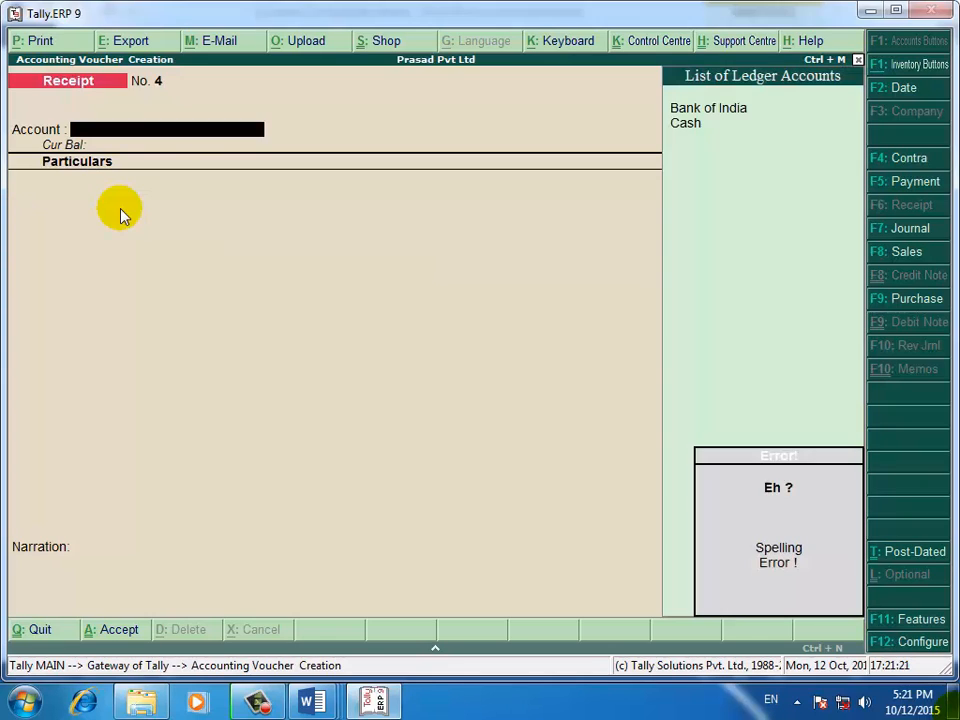
pyautogui.press('Return')
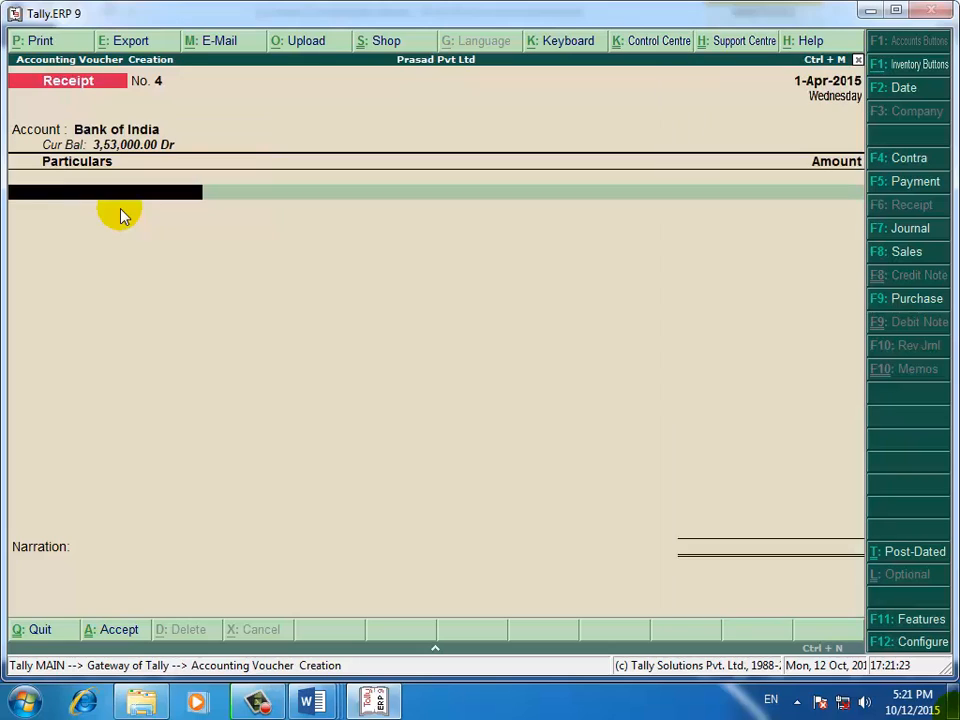
pyautogui.write('R')
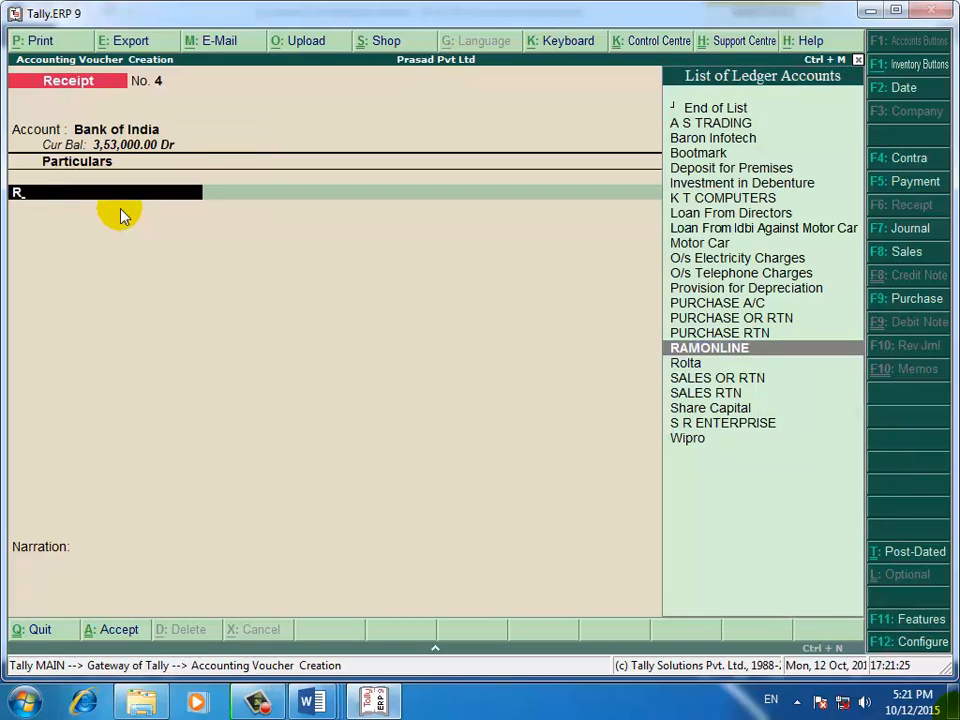
pyautogui.press('Return')
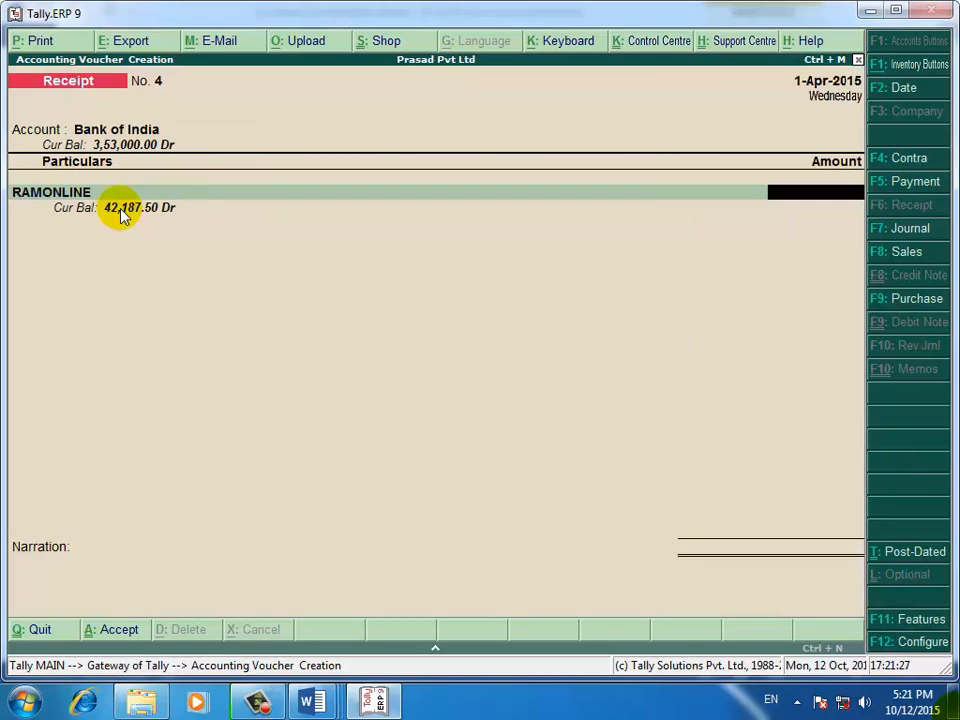
pyautogui.write('42187.5')
pyautogui.press('Return')
# Allocate RAMONLINE's 42,187.50 as Agst Ref to bill PS4 and end the particulars list
pyautogui.press('Return')
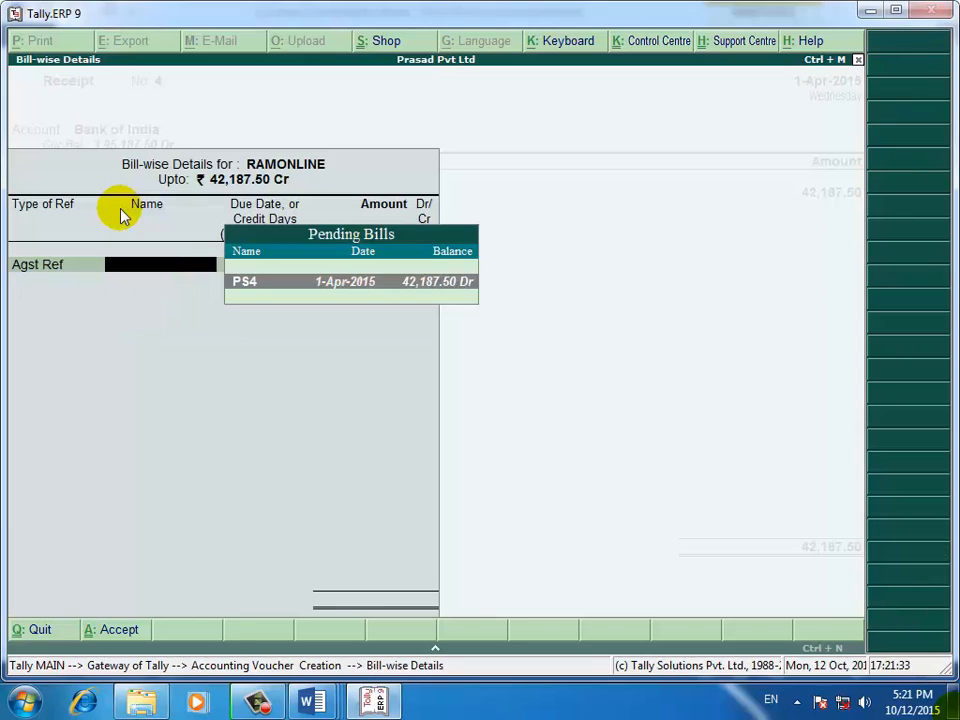
pyautogui.press('Return')
pyautogui.press('Return')
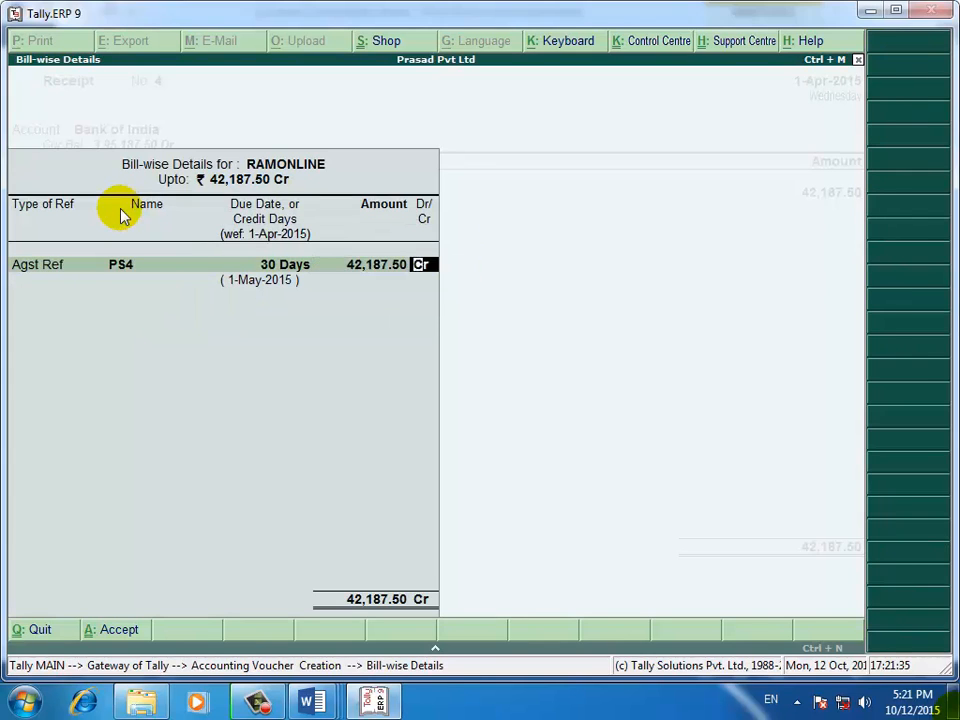
pyautogui.press('Return')
pyautogui.press('Return')
# Keep Cheque/DD for the full 42,187.50 in the bank allocation, leave instrument number, bank name and branch blank, and save the RAMONLINE receipt
pyautogui.press('Return')
pyautogui.press('Return')
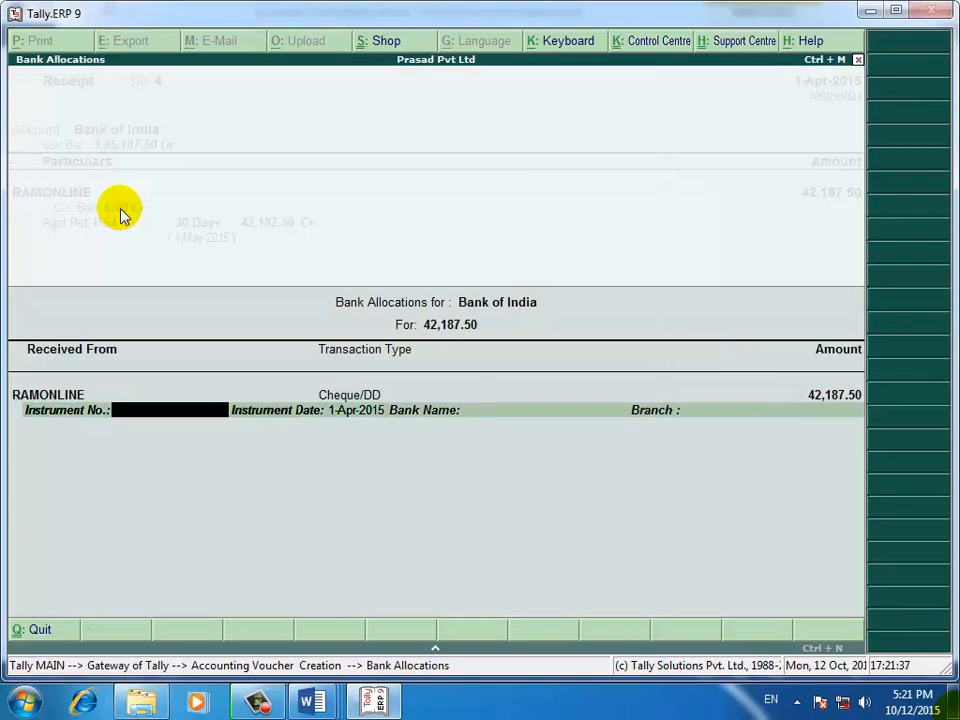
pyautogui.press('Return')
pyautogui.press('Return')
pyautogui.press('Return')
pyautogui.press('Return')
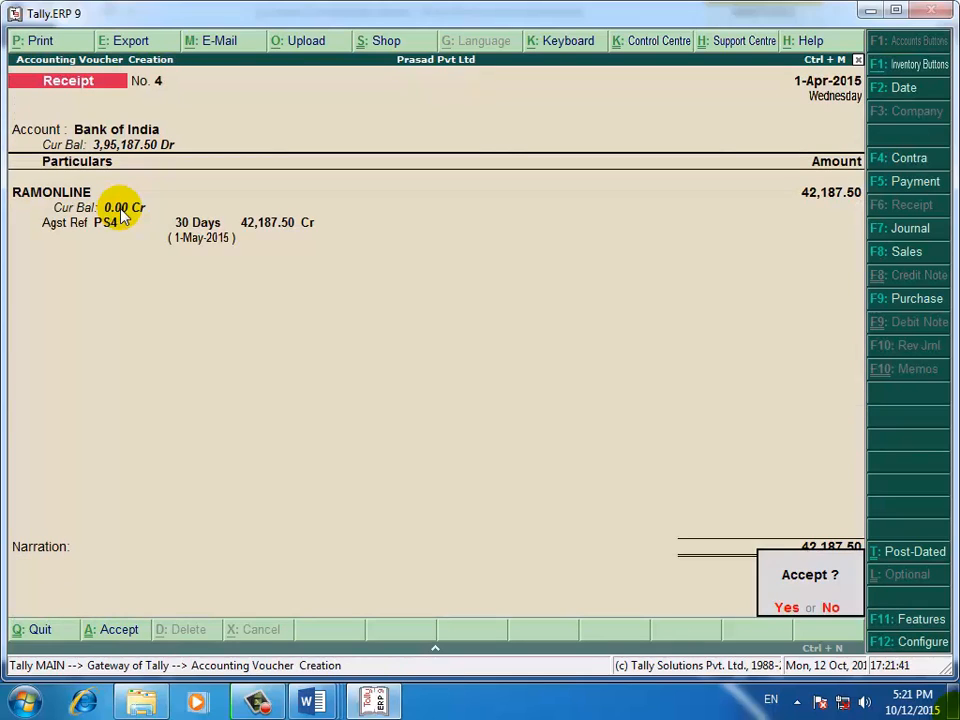
pyautogui.press('Return')
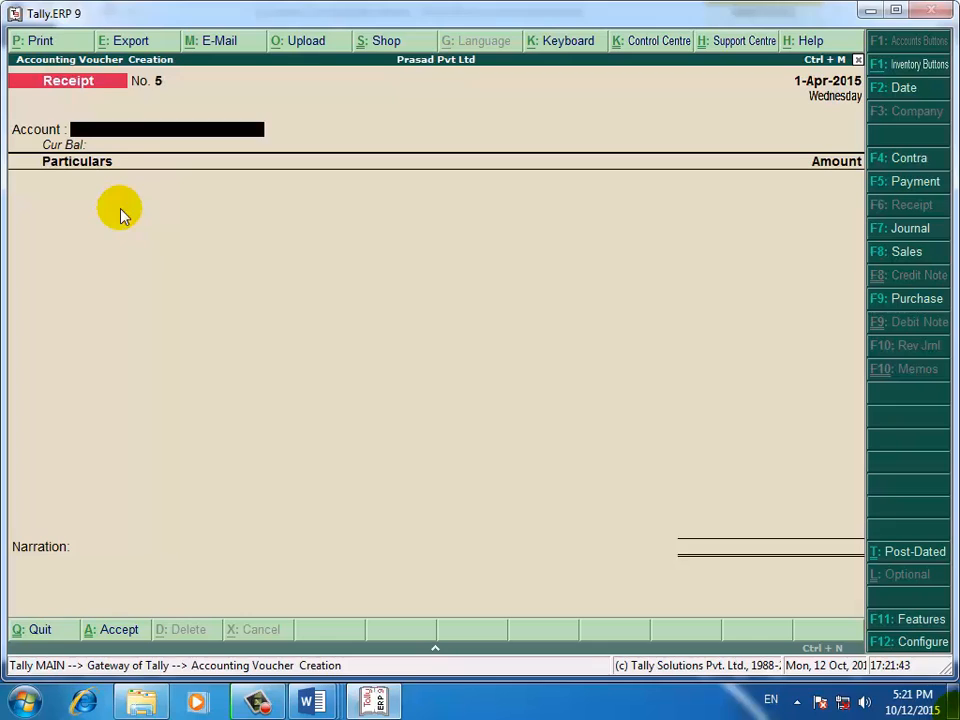
# Start the next receipt with account Bank of India and ledger K T COMPUTERS, entering 16,875 as the amount
pyautogui.press('Return')
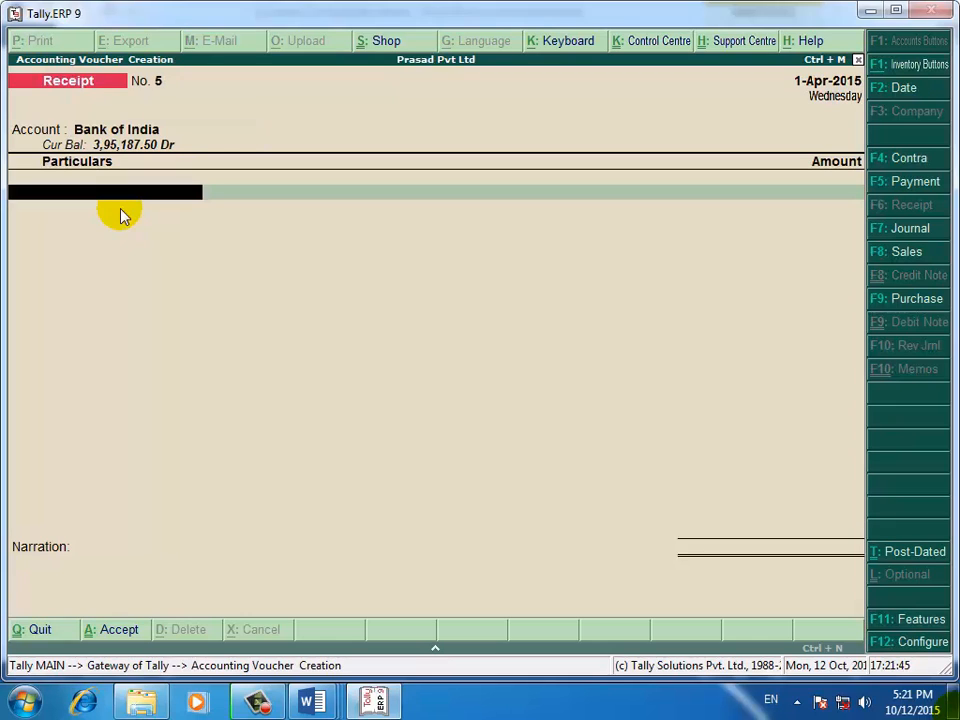
pyautogui.write('Kt')
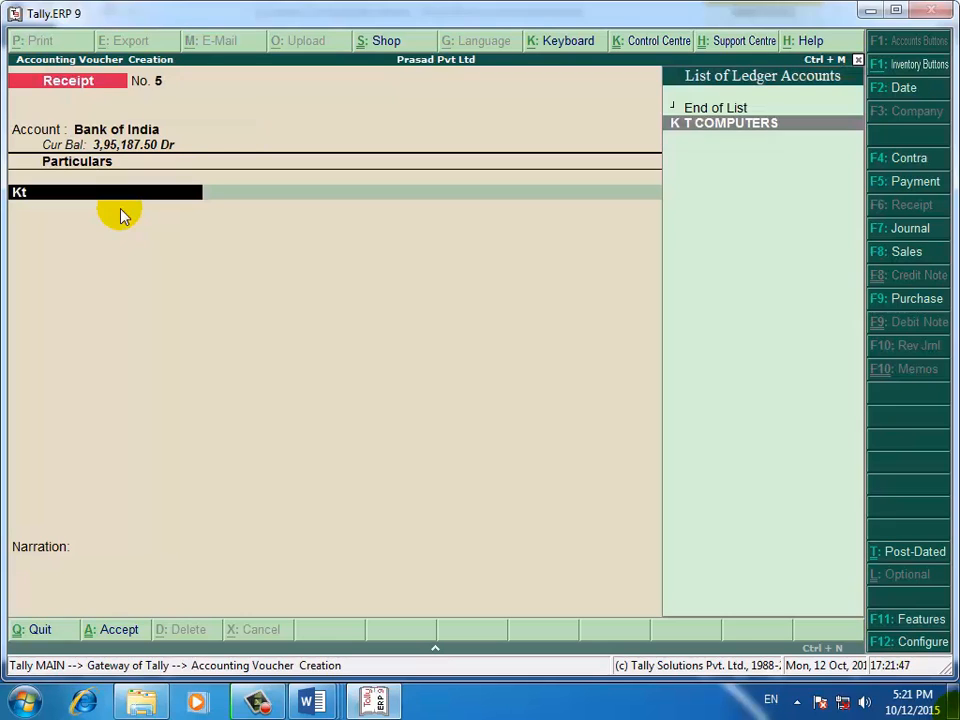
pyautogui.press('Return')
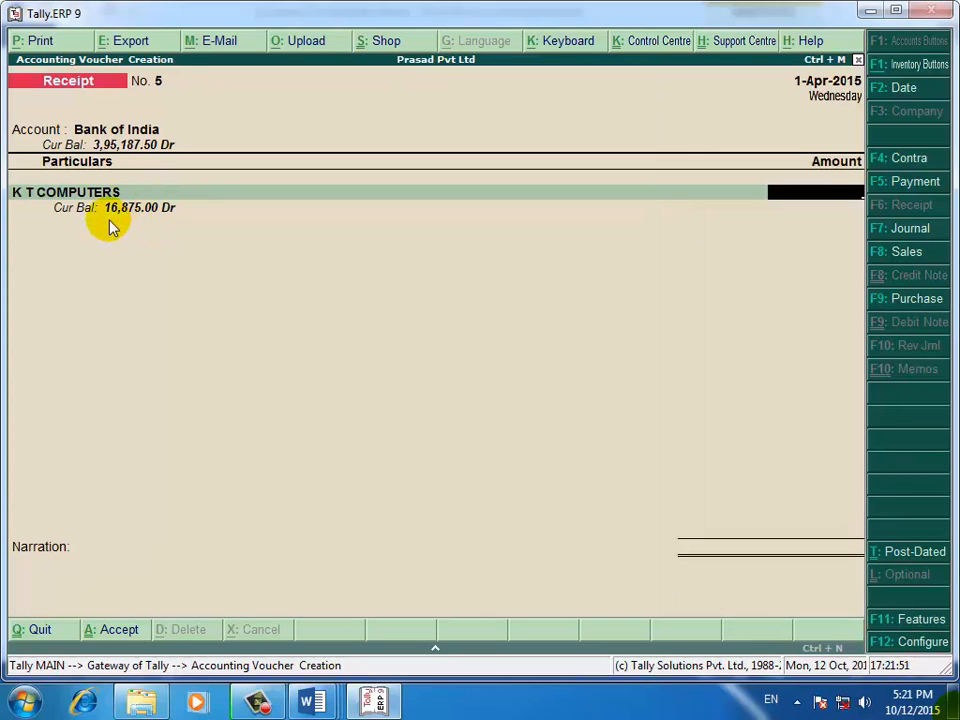
pyautogui.write('16875+')
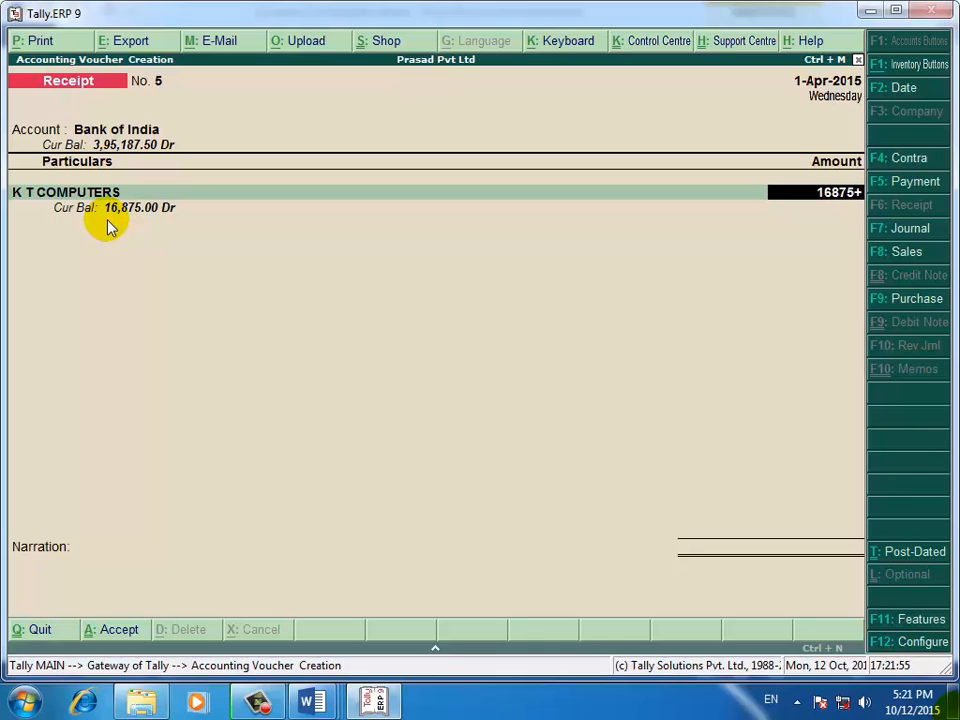
pyautogui.press('BackSpace')
pyautogui.press('Return')
# Allocate K T COMPUTERS' 16,875 as Agst Ref to bill PS6 and end the particulars list
pyautogui.press('Return')
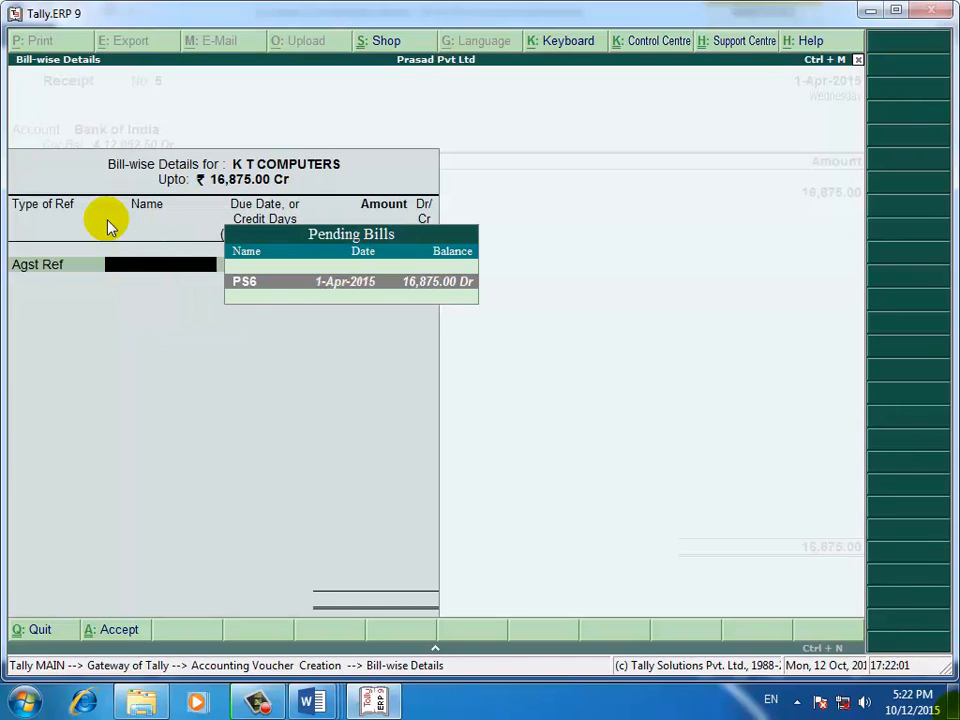
pyautogui.press('Return')
pyautogui.press('Return')
pyautogui.press('Return')
pyautogui.press('Return')
pyautogui.press('Return')
pyautogui.press('Return')
pyautogui.press('Return')
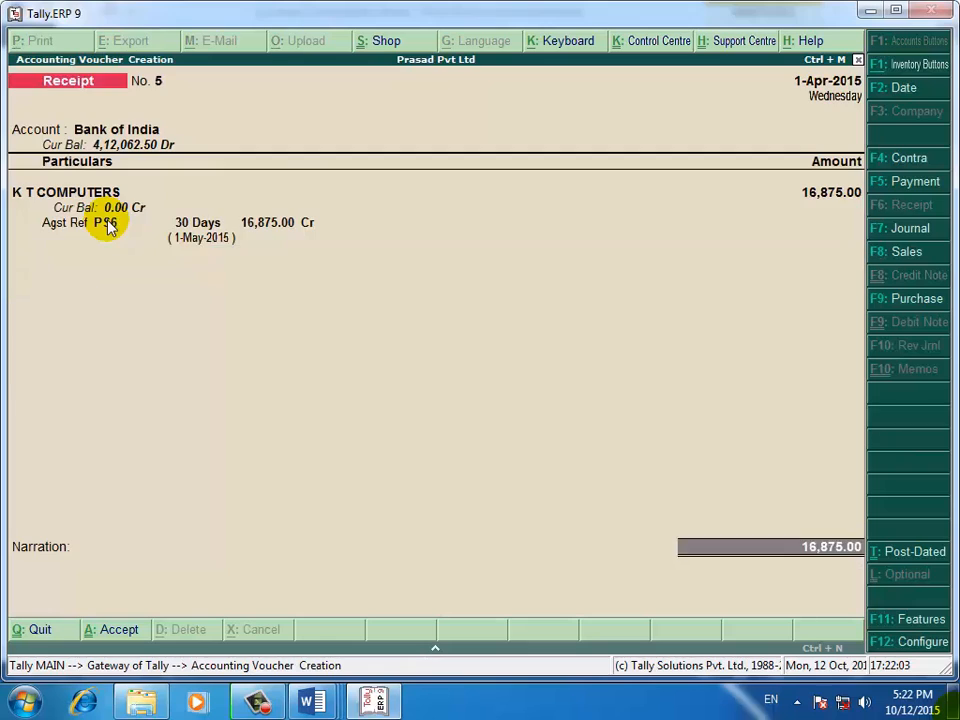
# Leave the instrument number, bank name and branch blank in K T COMPUTERS' Cheque/DD allocation, keep the instrument date, and save the receipt
pyautogui.press('Return')
pyautogui.press('Return')
pyautogui.press('Return')
pyautogui.press('Return')
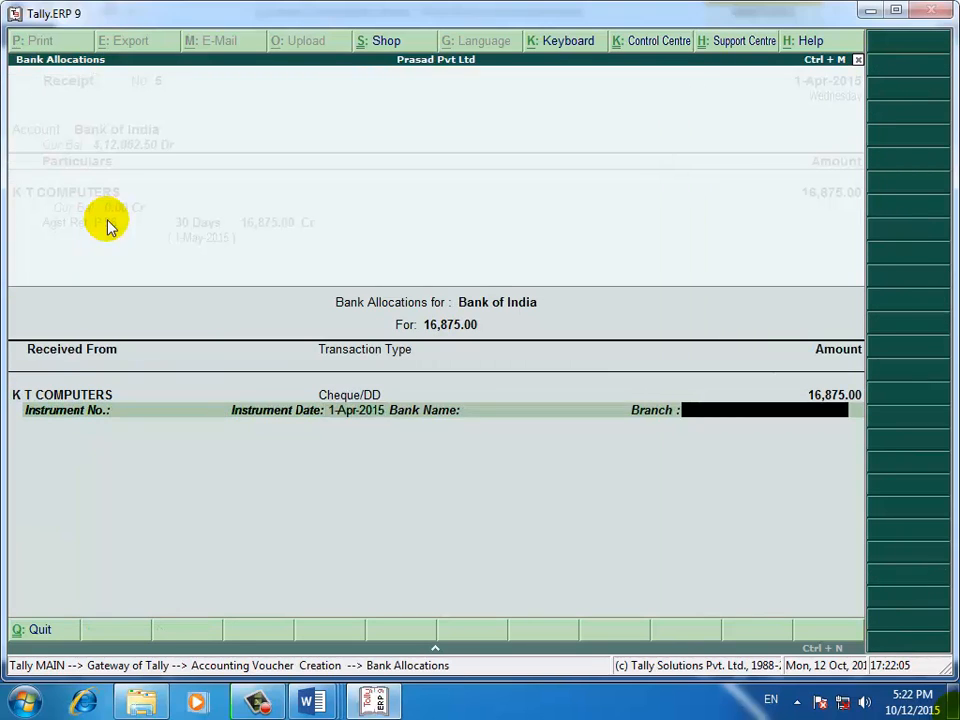
pyautogui.press('Return')
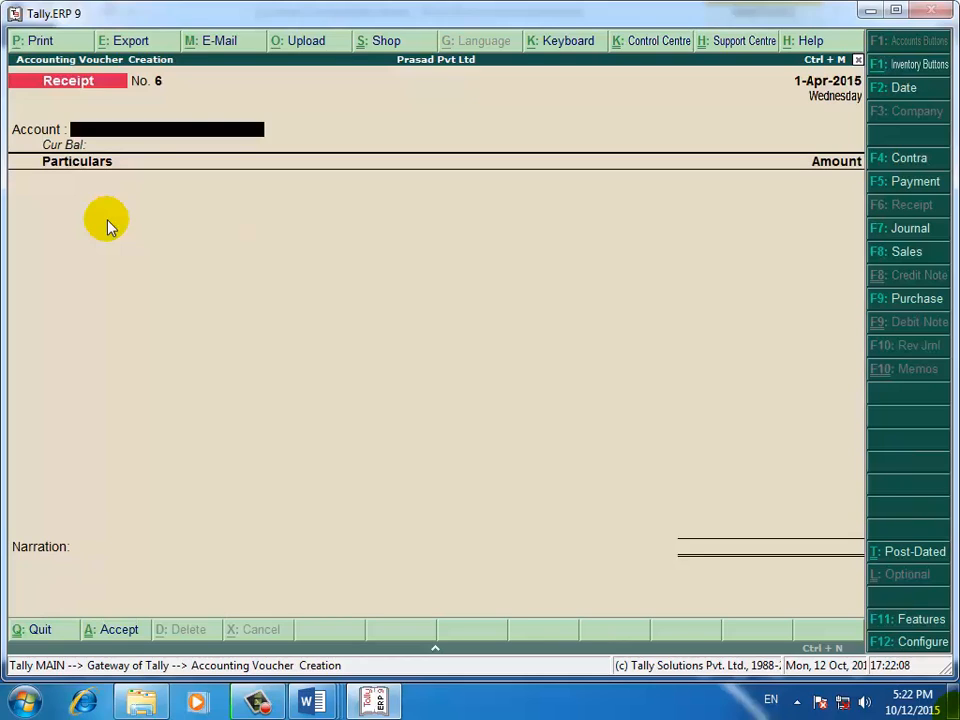
# Start the next receipt with account Bank of India and ledger VIDEOCON, entering 54,000 as the amount
pyautogui.press('Return')
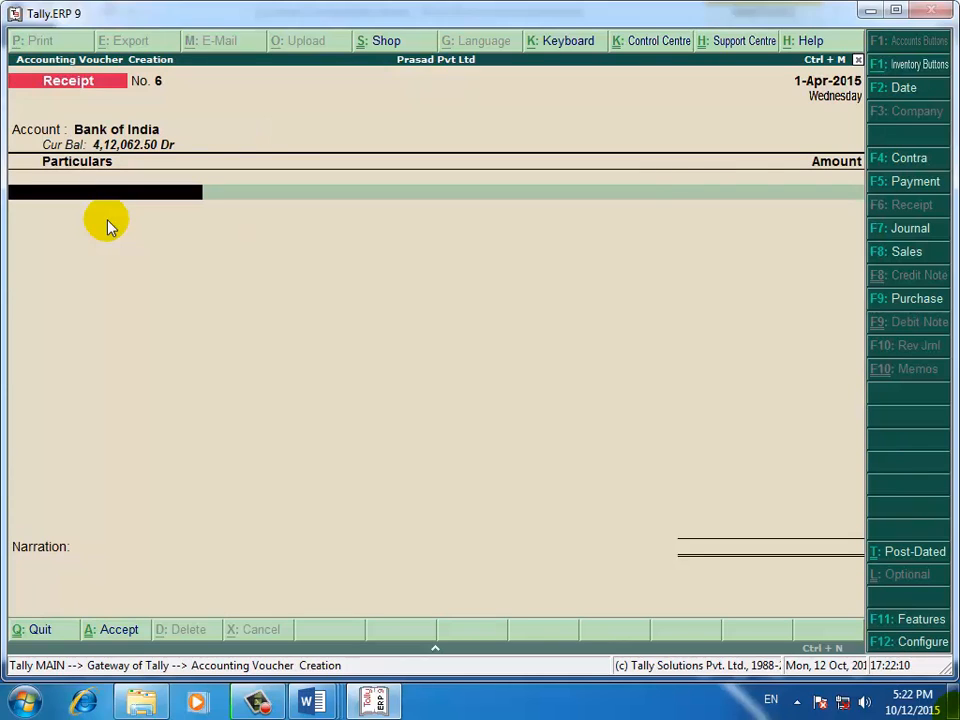
pyautogui.write('V')
pyautogui.press('Return')
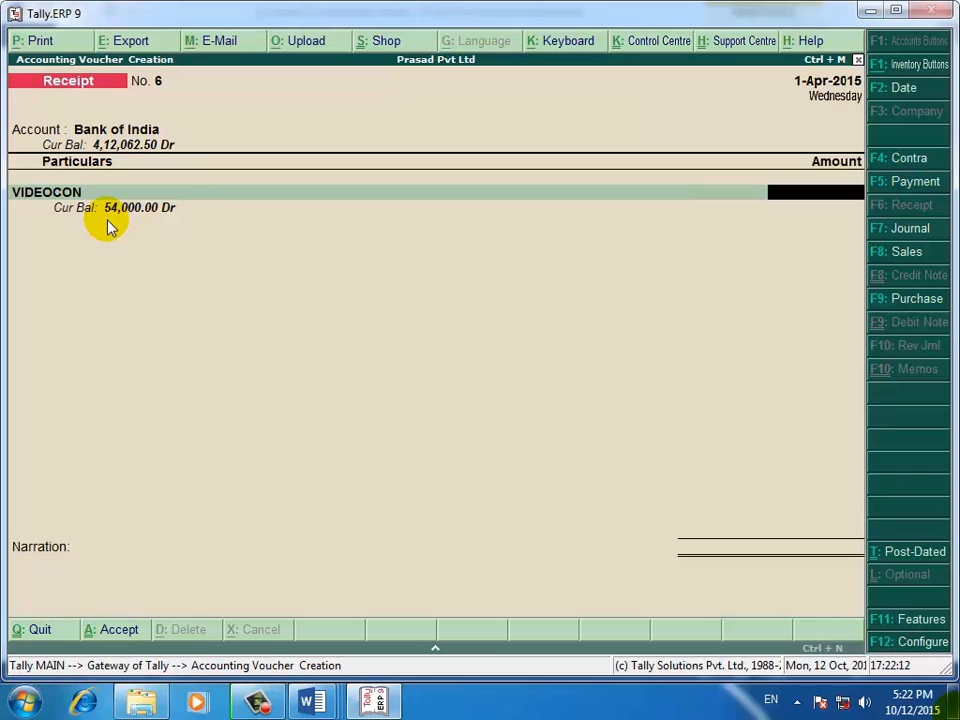
pyautogui.write('54000')
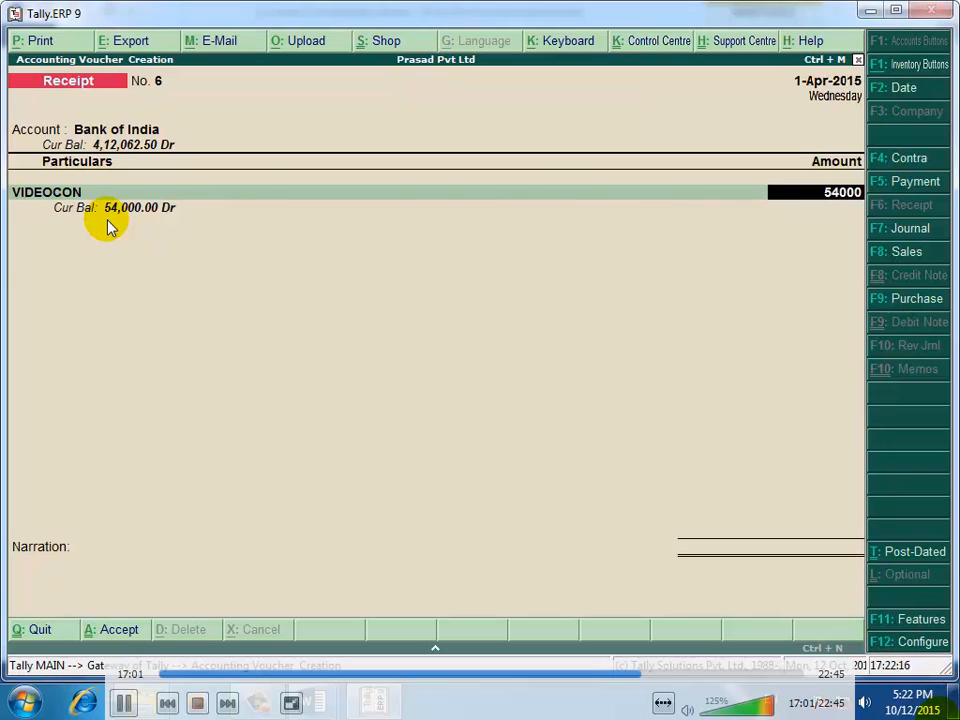
pyautogui.press('Return')
# Allocate VIDEOCON's 54,000 as Agst Ref to bill PS5 and end the particulars list
pyautogui.press('Return')
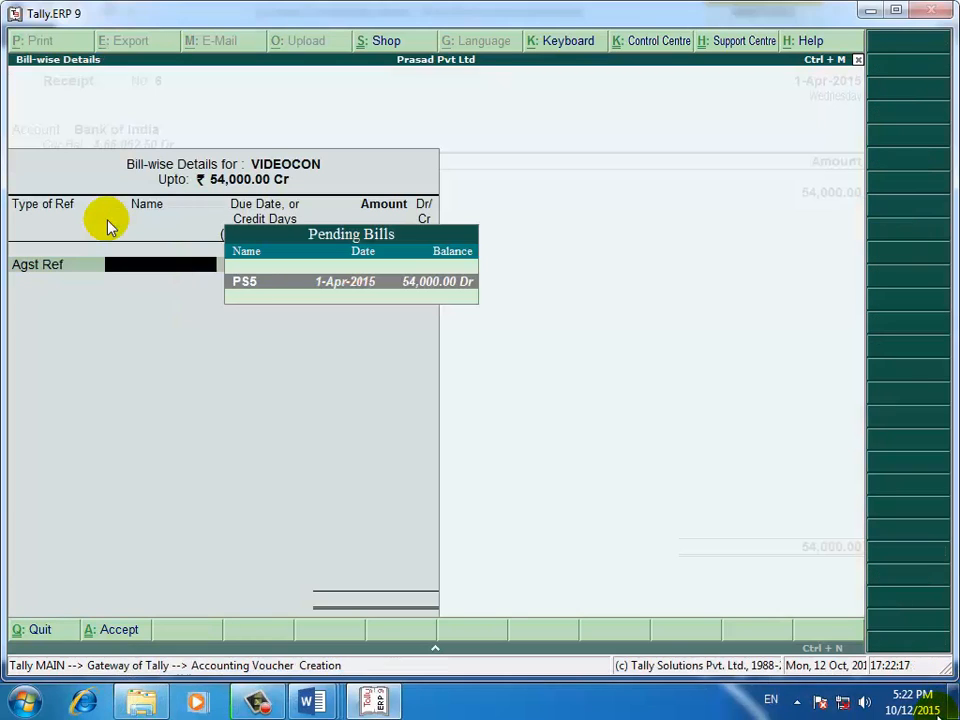
pyautogui.press('Return')
pyautogui.press('Return')
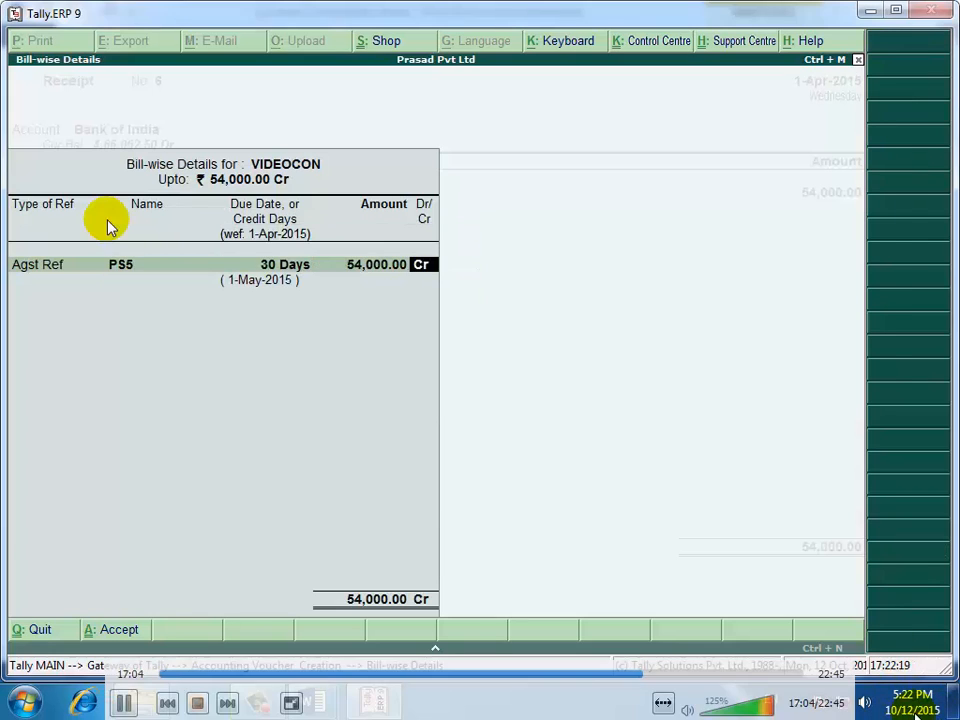
pyautogui.press('Return')
pyautogui.press('Return')
pyautogui.press('Return')
# Keep Cheque/DD for VIDEOCON's full amount, leave instrument number, bank name and branch blank, and save the receipt
pyautogui.press('Return')
pyautogui.press('Return')
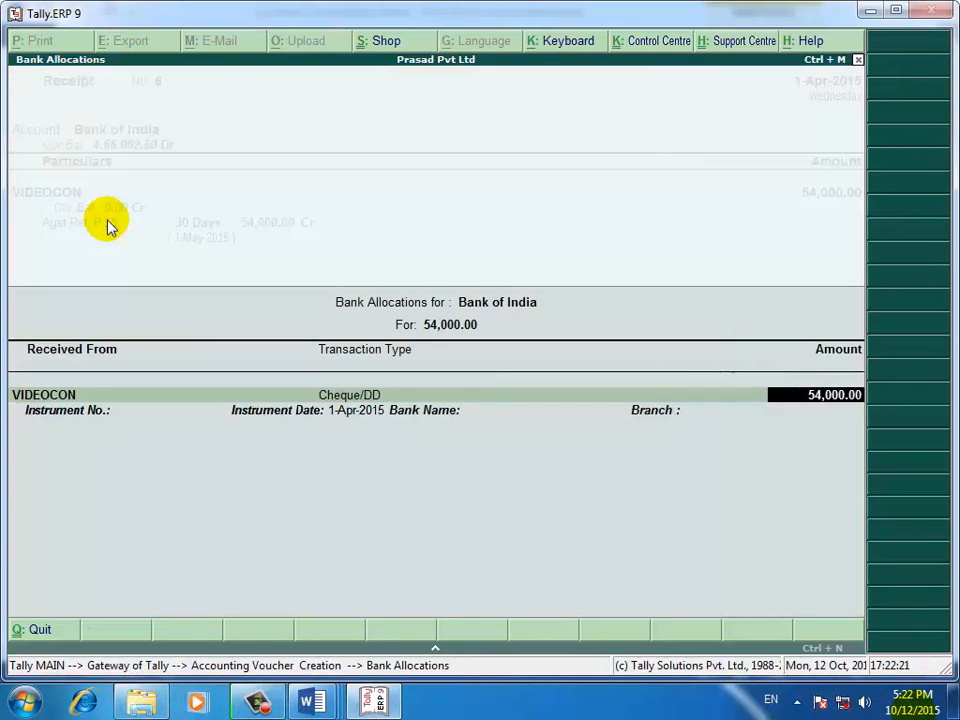
pyautogui.press('Return')
pyautogui.press('Return')
pyautogui.press('Return')
pyautogui.press('Return')
pyautogui.press('Return')
pyautogui.press('Return')
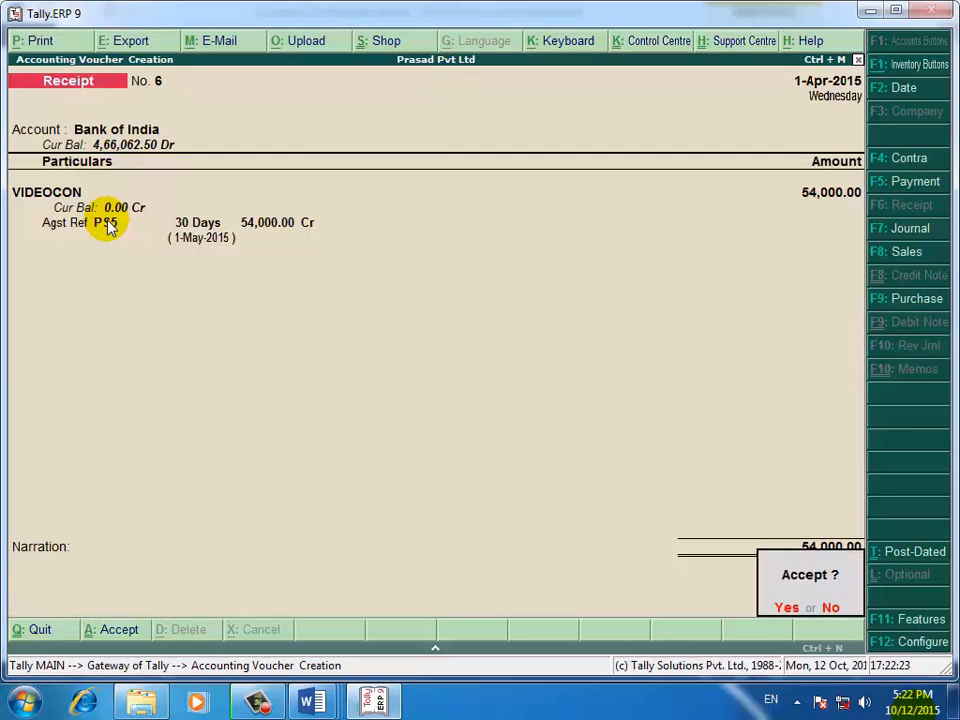
pyautogui.press('Return')
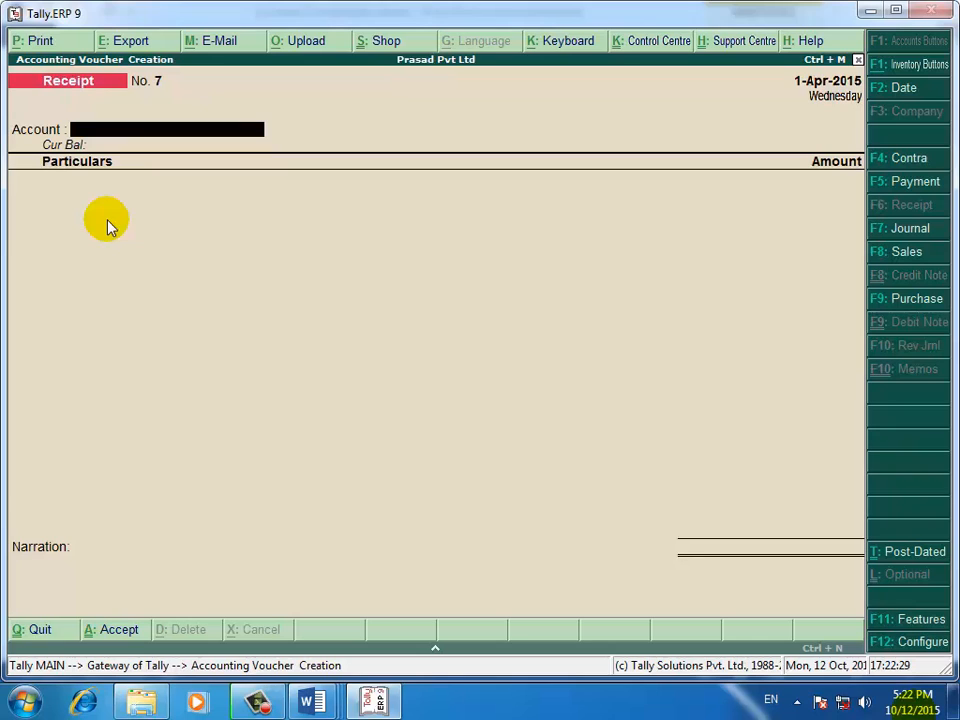
# Quit receipt voucher entry and open the Display reports from the Gateway of Tally
pyautogui.press('Escape')
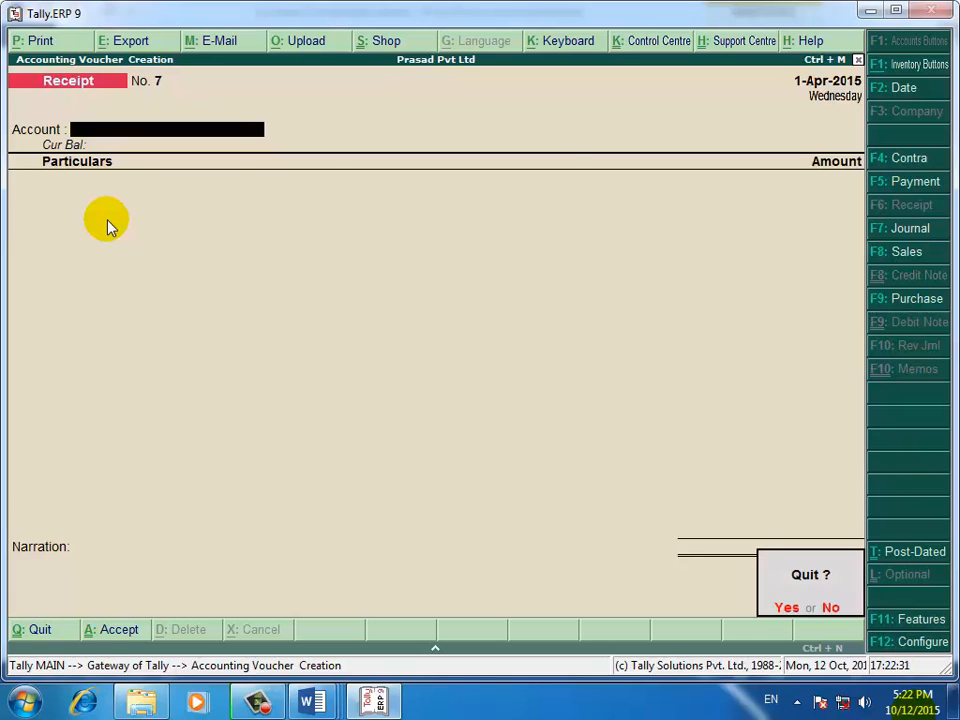
pyautogui.press('y')
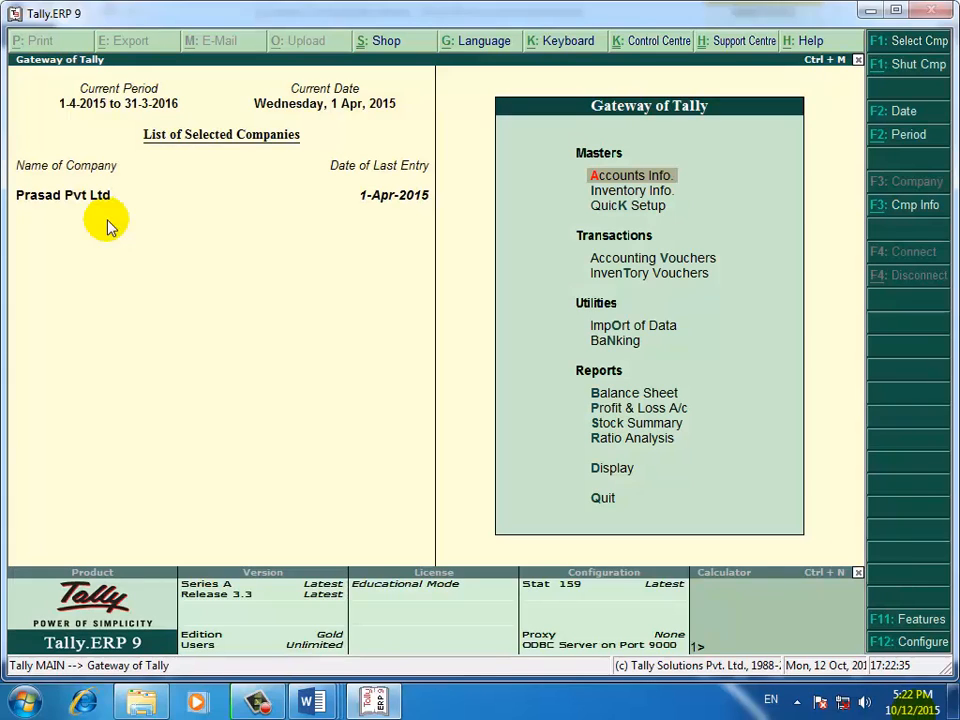
pyautogui.press('Down')
pyautogui.press('Down')
pyautogui.press('Down')
pyautogui.press('Down')
pyautogui.press('Down')
pyautogui.press('Down')
pyautogui.press('Down')
pyautogui.press('Down')
pyautogui.press('Down')
pyautogui.press('Down')
pyautogui.press('Down')
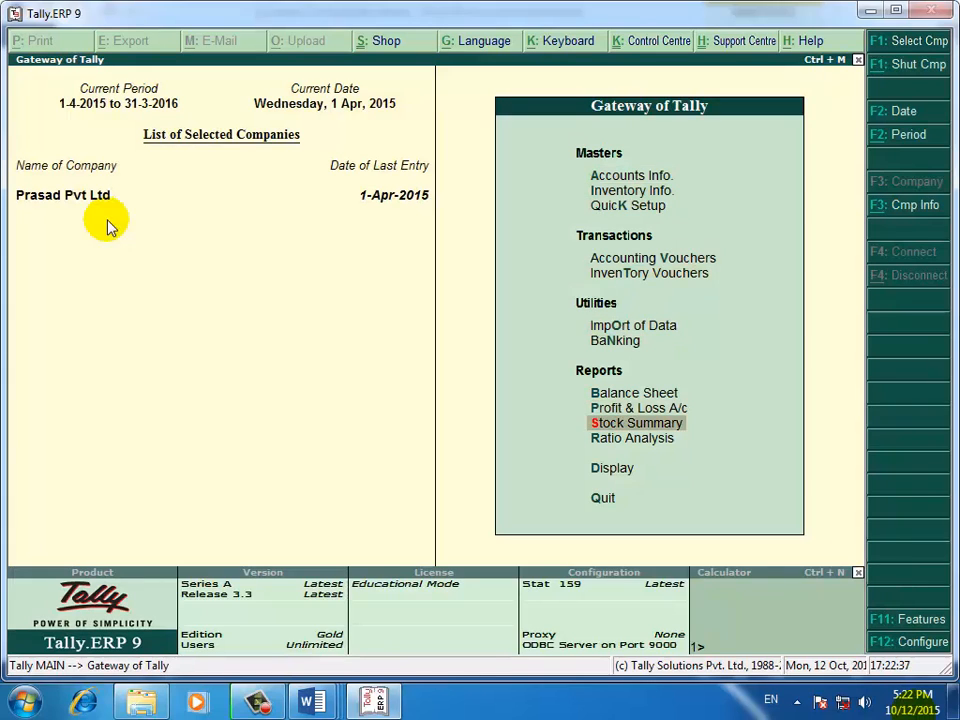
pyautogui.press('Return')
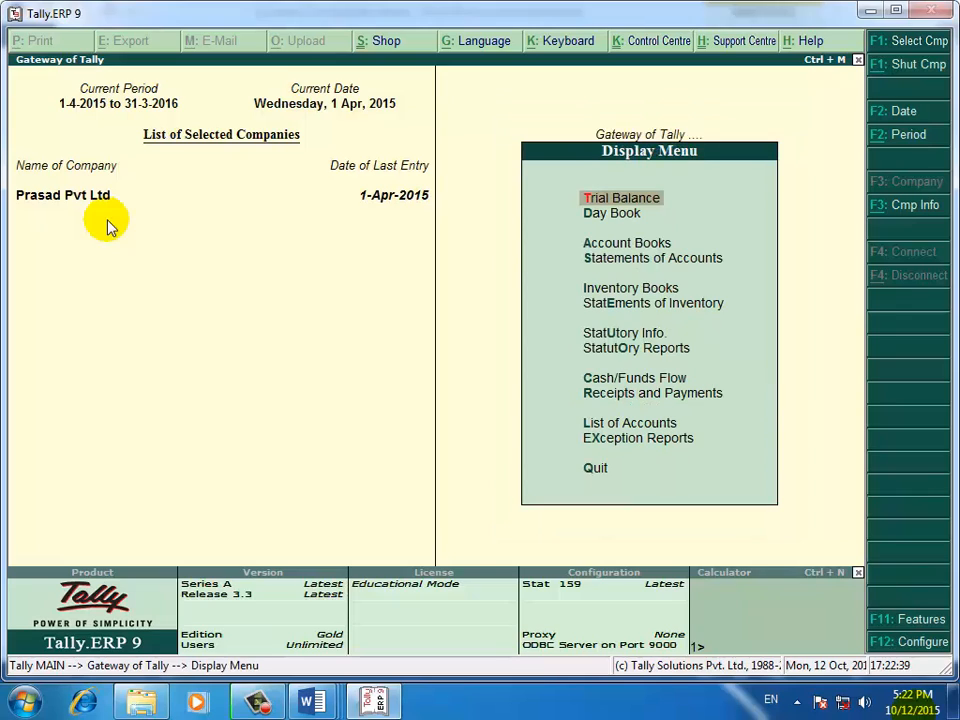
# Open the outstanding Receivables statement and check which party bills are still pending
pyautogui.press('Down')
pyautogui.press('Down')
pyautogui.press('Down')
pyautogui.press('Return')
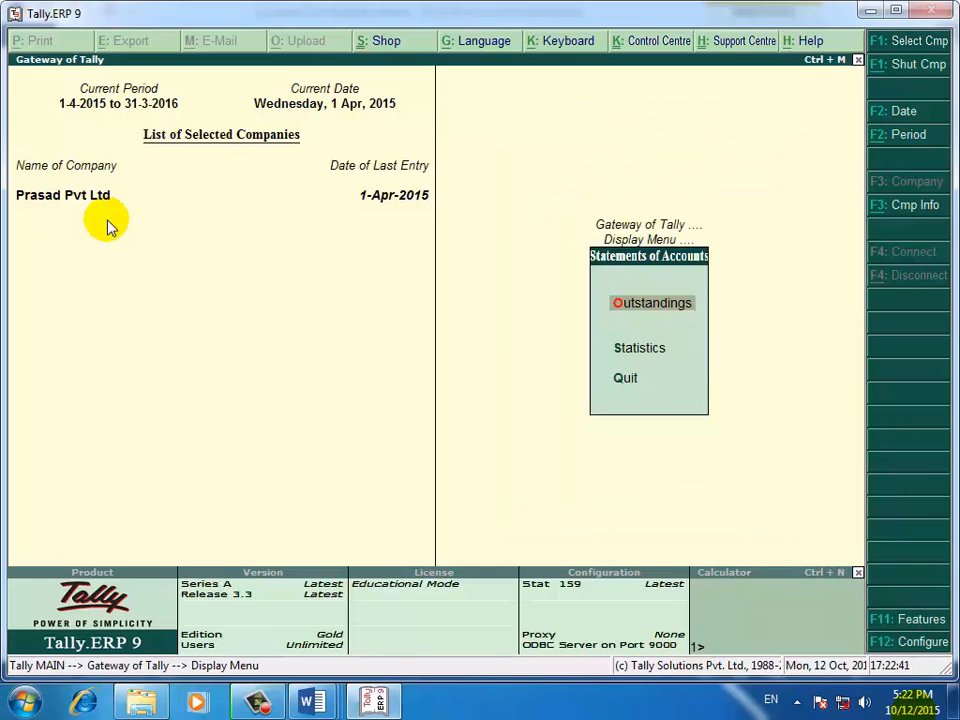
pyautogui.press('Return')
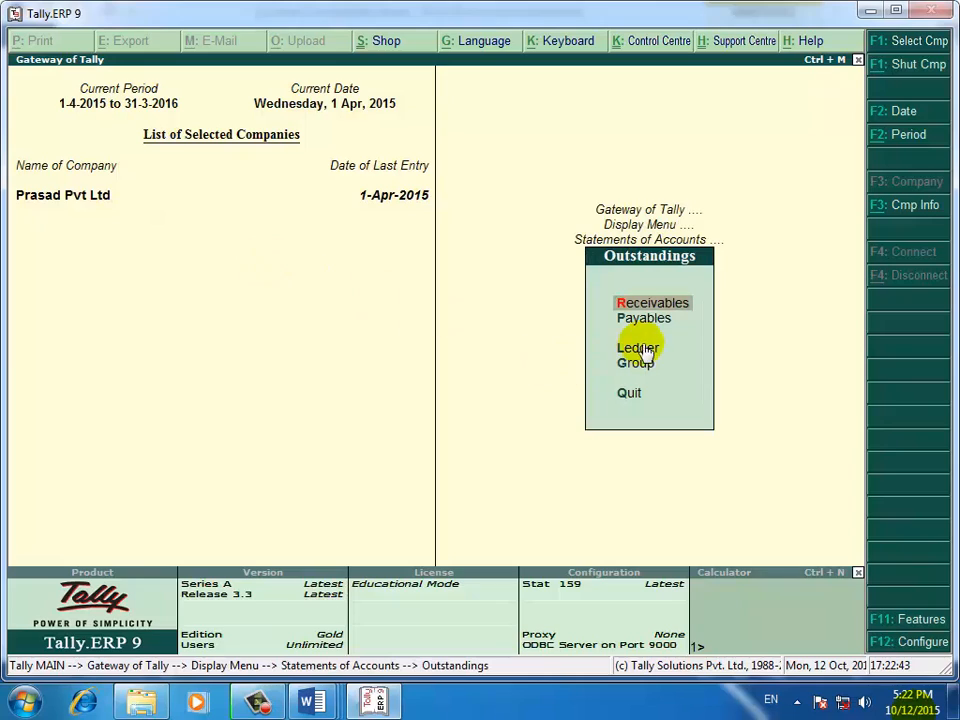
pyautogui.press('Down')
pyautogui.press('Up')
pyautogui.press('Return')
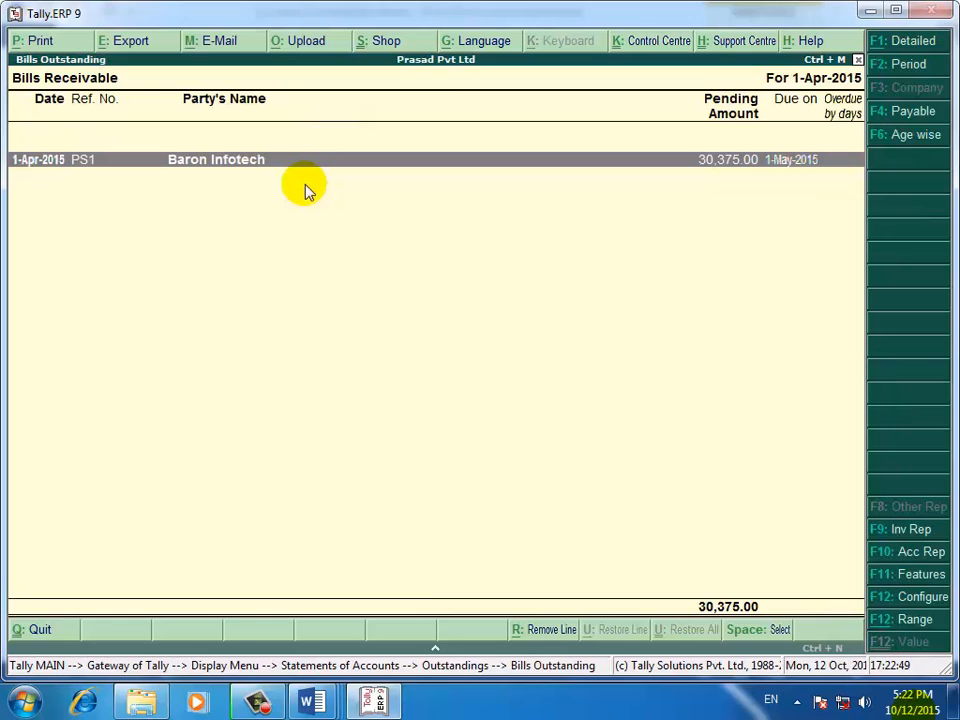
pyautogui.click(257, 700)
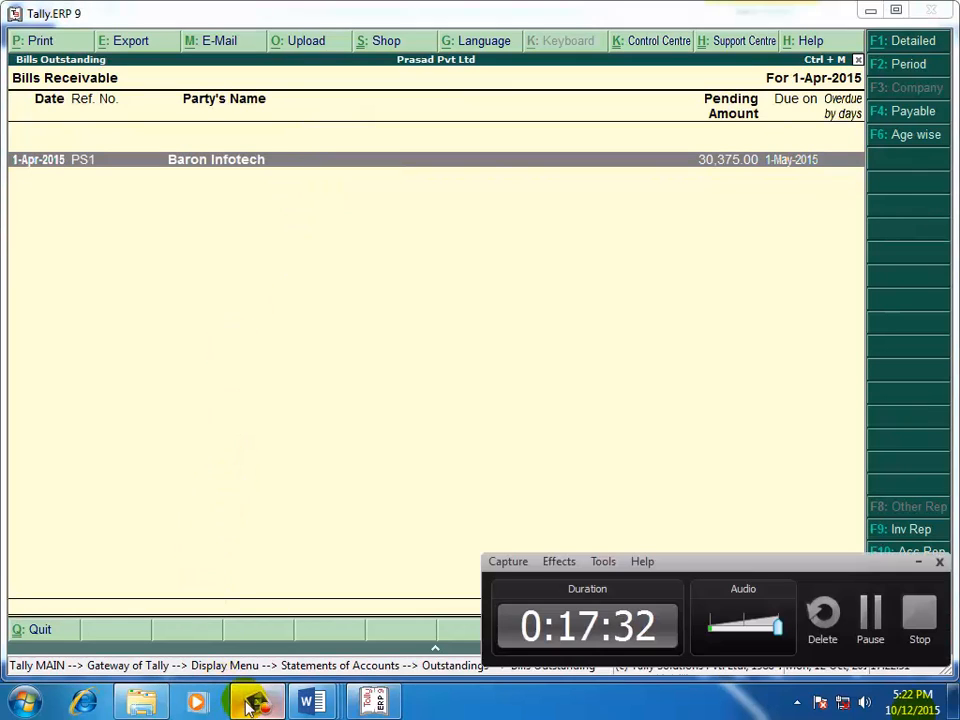
pyautogui.click(918, 562)
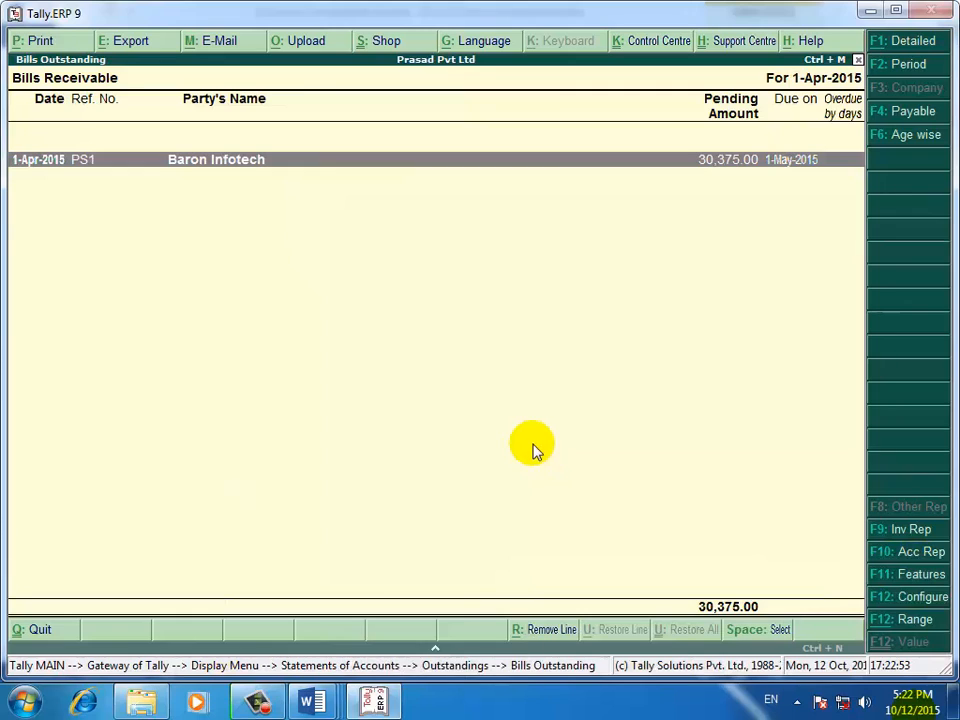
# Leave the Bills Receivable report and reopen Accounting Vouchers from the Gateway of Tally
pyautogui.press('Escape')
pyautogui.press('Escape')
pyautogui.press('Escape')
pyautogui.press('Escape')
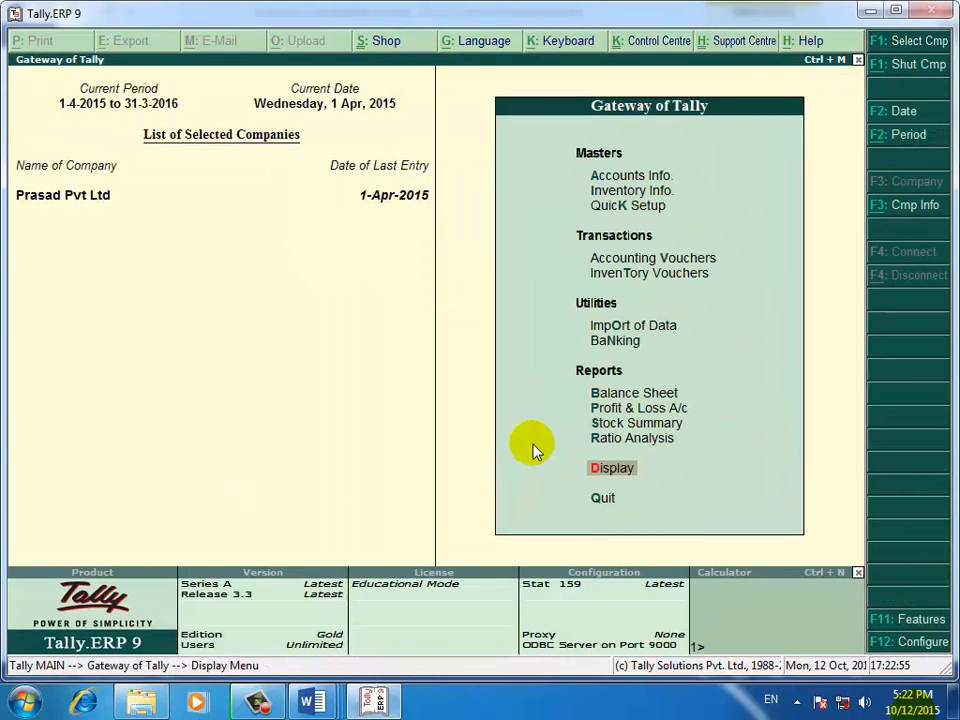
pyautogui.press('Up')
pyautogui.press('Up')
pyautogui.press('Up')
pyautogui.press('Up')
pyautogui.press('Up')
pyautogui.press('Up')
pyautogui.press('Up')
pyautogui.press('Up')
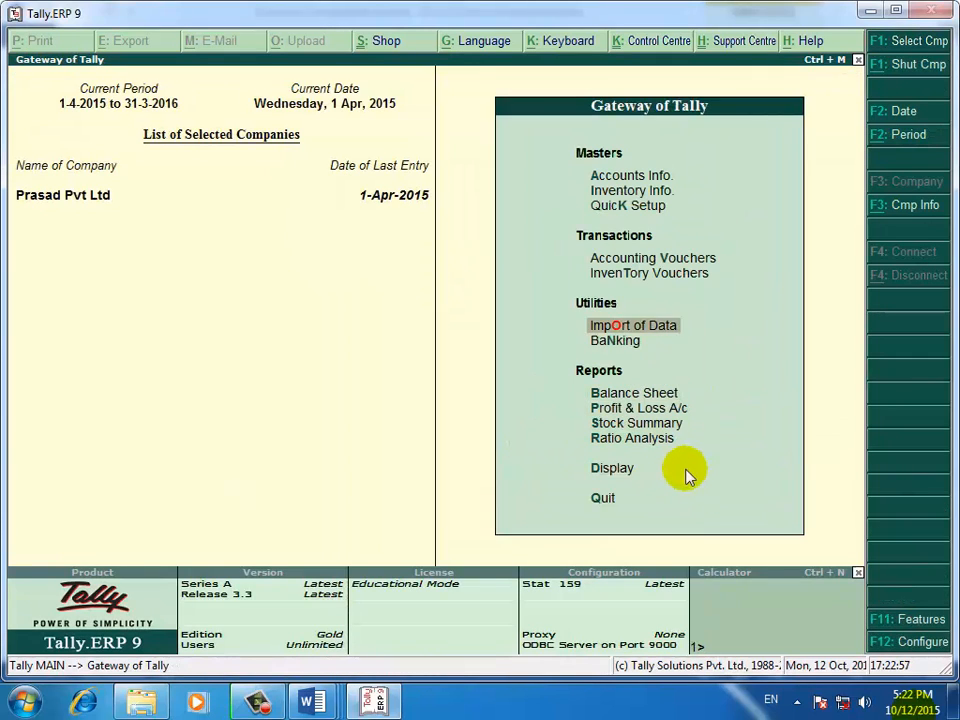
pyautogui.press('Return')
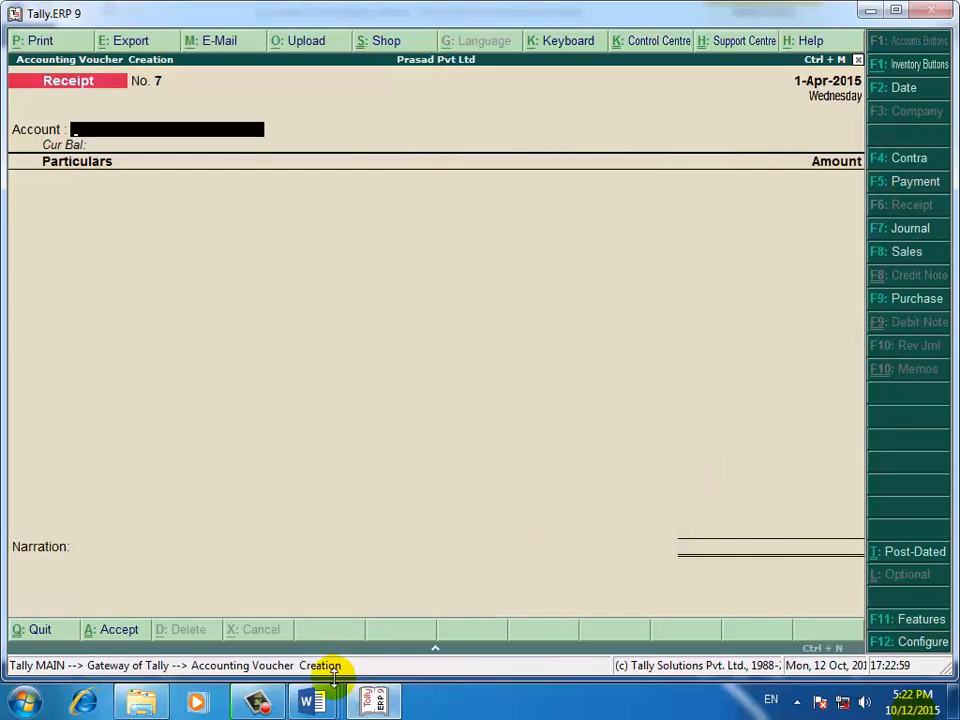
# Switch to the Word document and examine the PAYMENT (F5) table, including the furniture purchase row and payment modes
pyautogui.moveTo(310, 705)
pyautogui.click(154, 561)
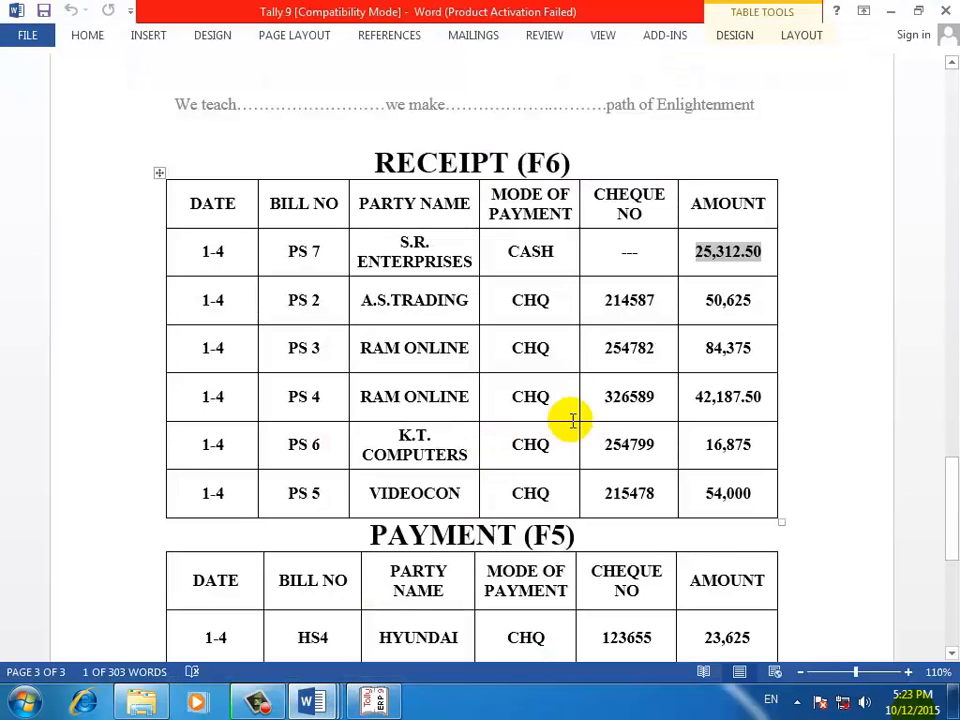
pyautogui.moveTo(945, 471); pyautogui.dragTo(945, 546)
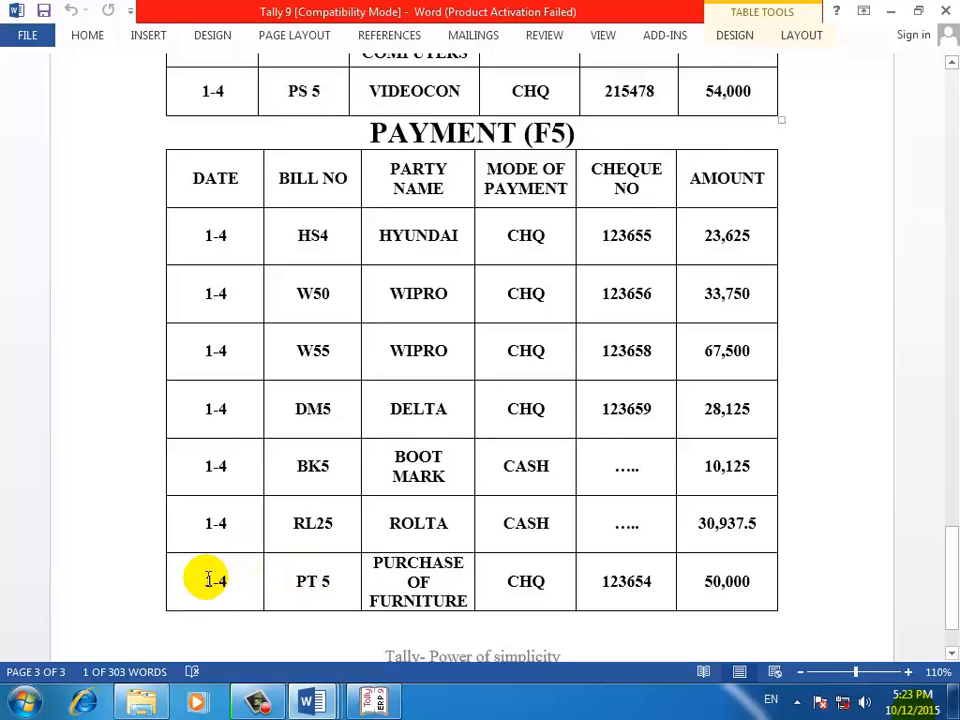
pyautogui.moveTo(205, 579); pyautogui.dragTo(228, 581)
pyautogui.moveTo(307, 600); pyautogui.dragTo(711, 589)
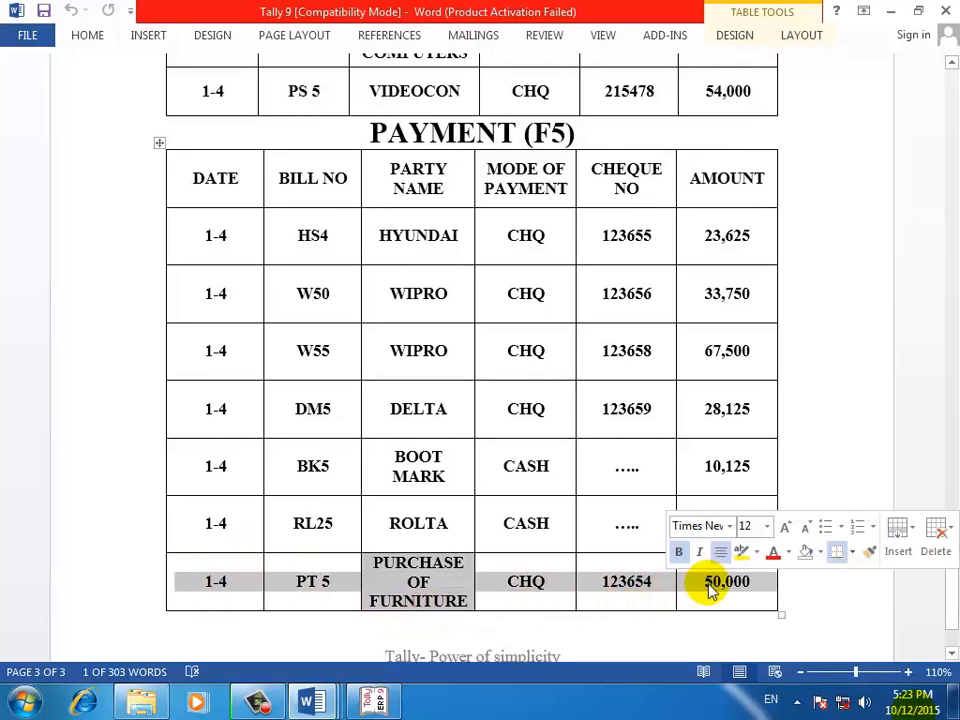
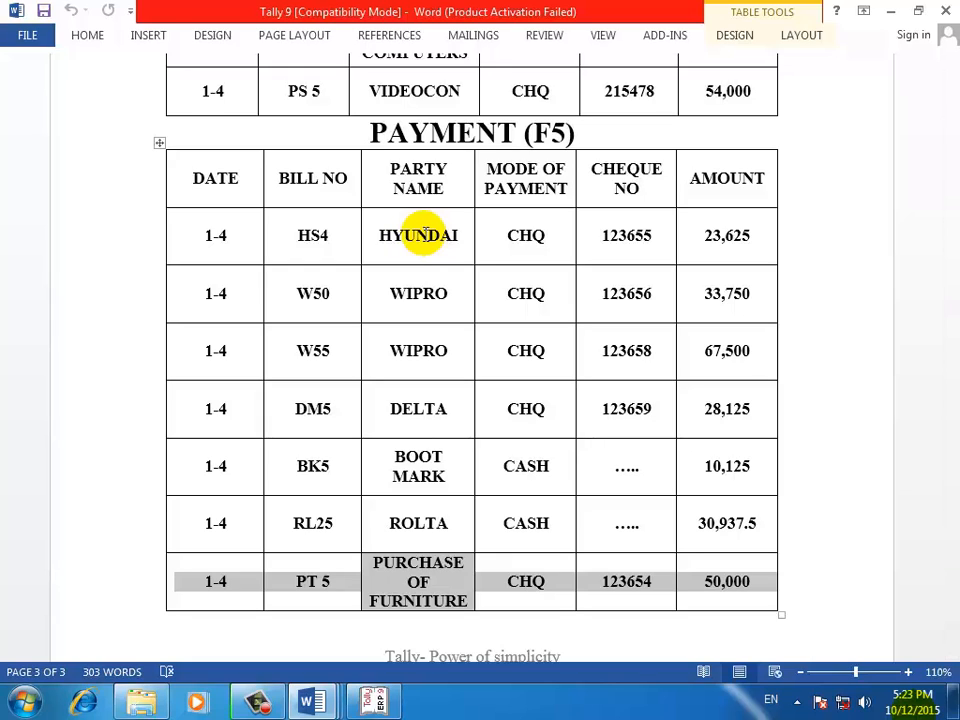
pyautogui.click(540, 245)
pyautogui.moveTo(540, 245); pyautogui.dragTo(547, 404)
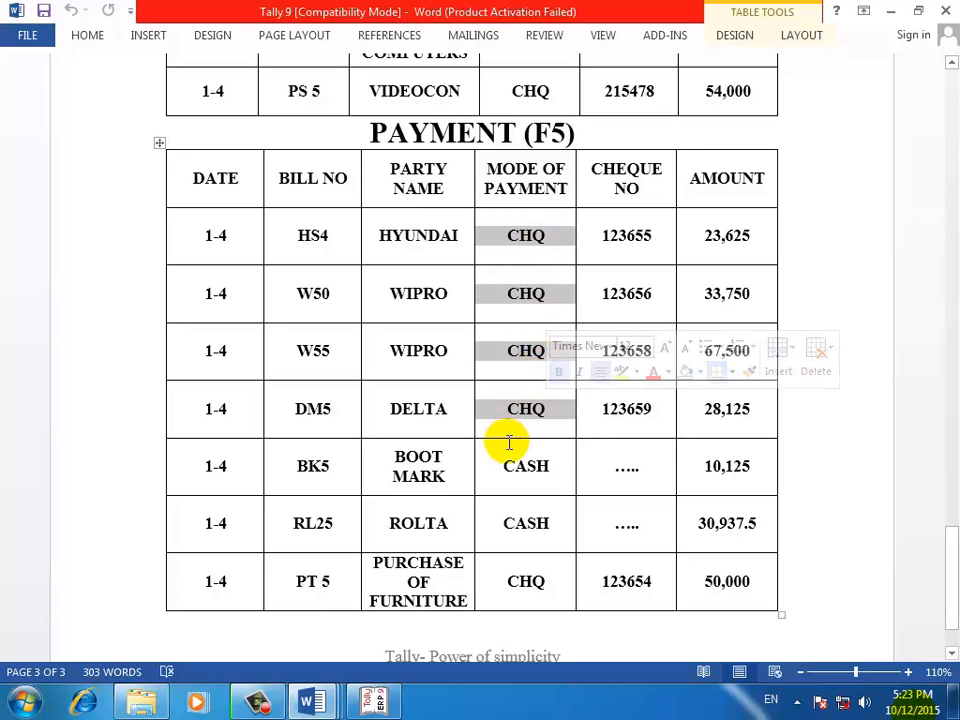
# Switch back to Tally.ERP 9 and start a payment voucher with account Bank of India, ledger HYUNDAI and amount 23,625
pyautogui.click(373, 703)
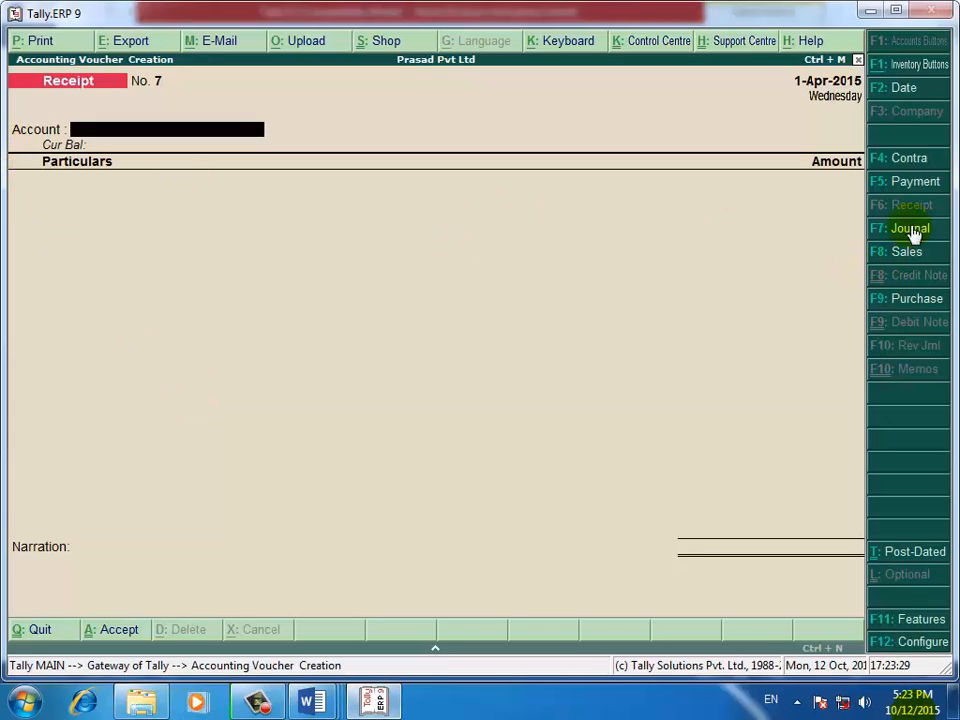
pyautogui.click(914, 183)
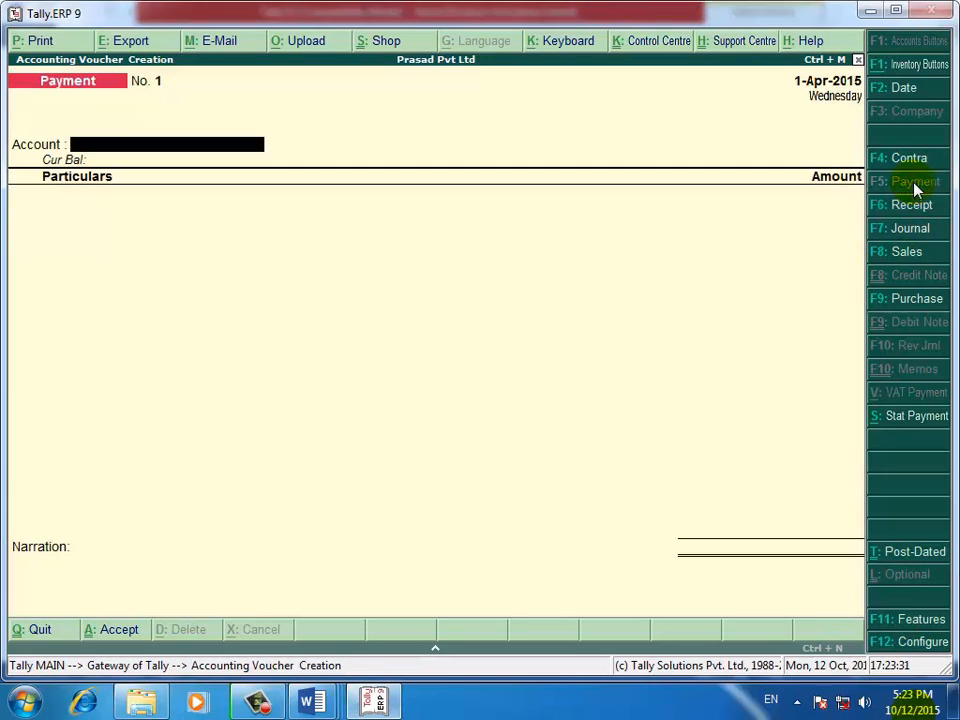
pyautogui.write('B')
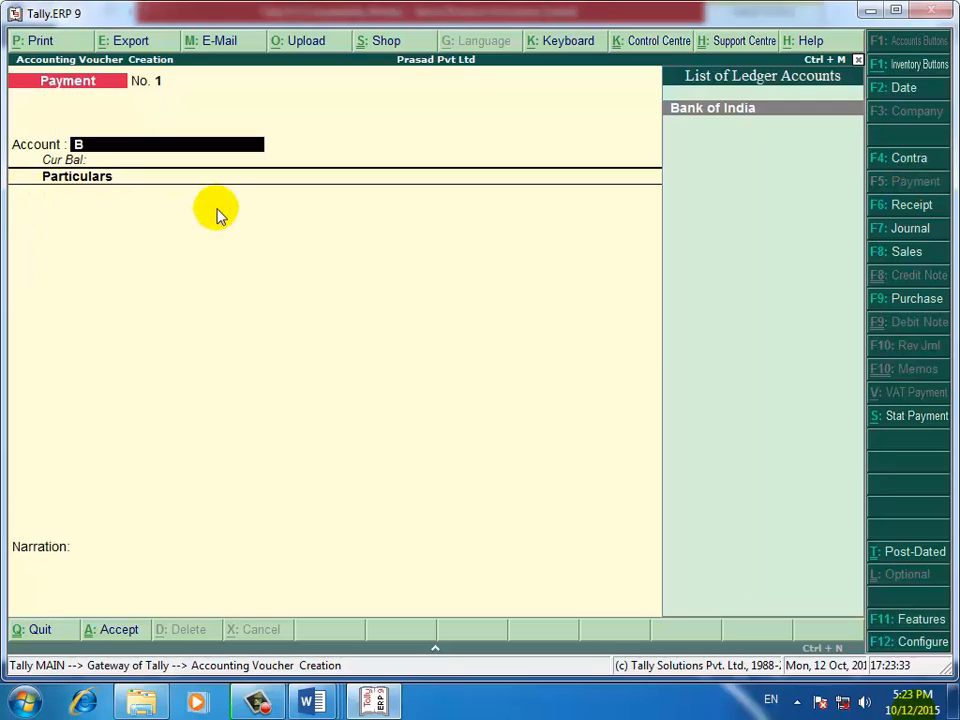
pyautogui.press('Return')
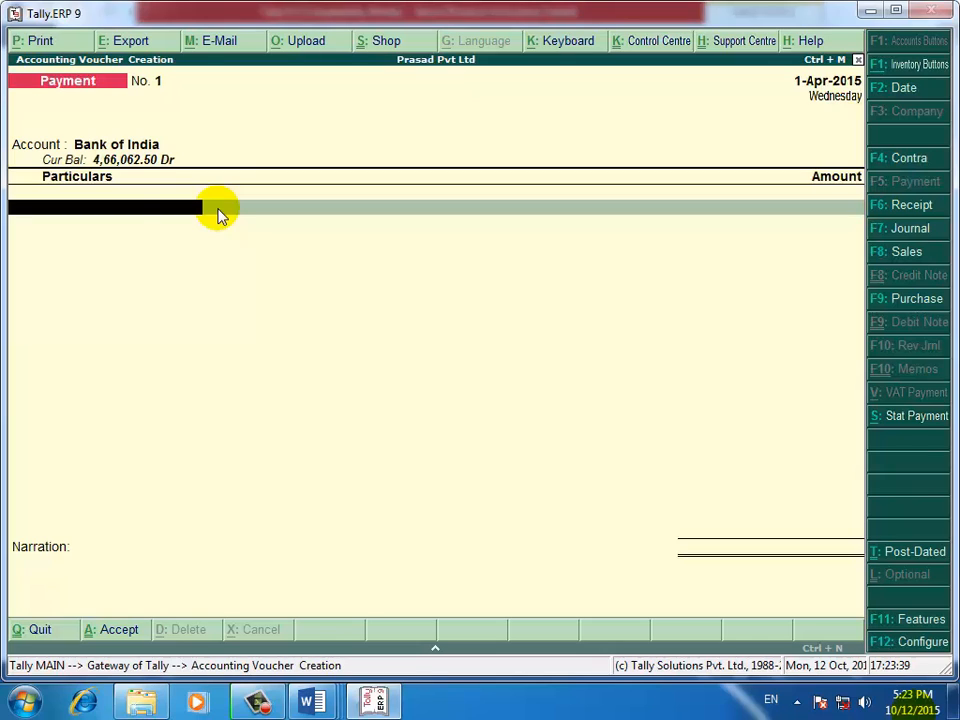
pyautogui.write('H')
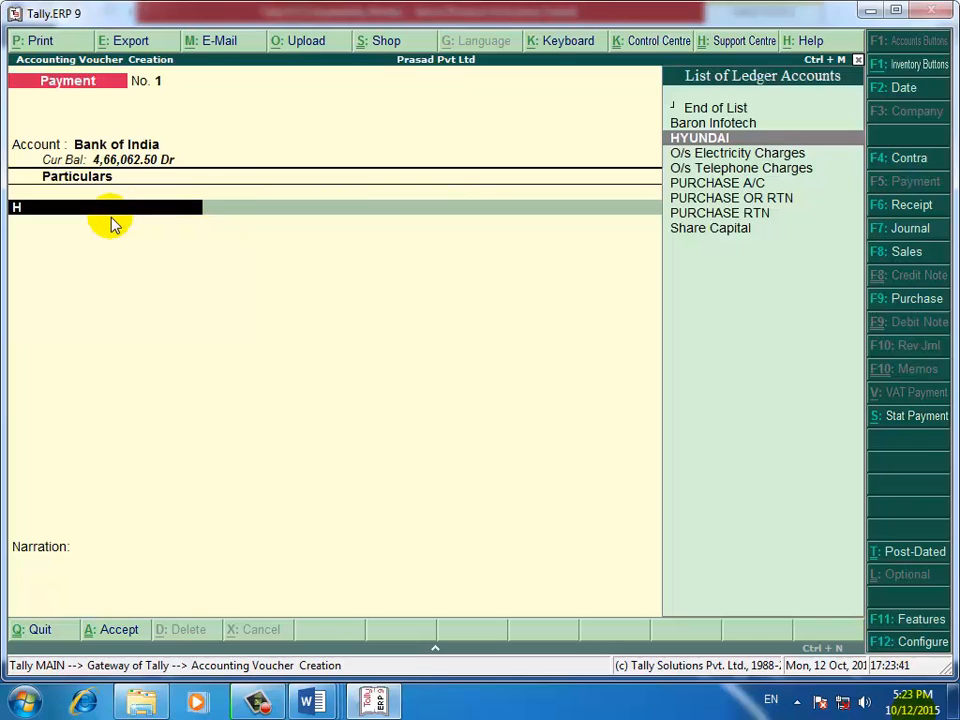
pyautogui.press('Return')
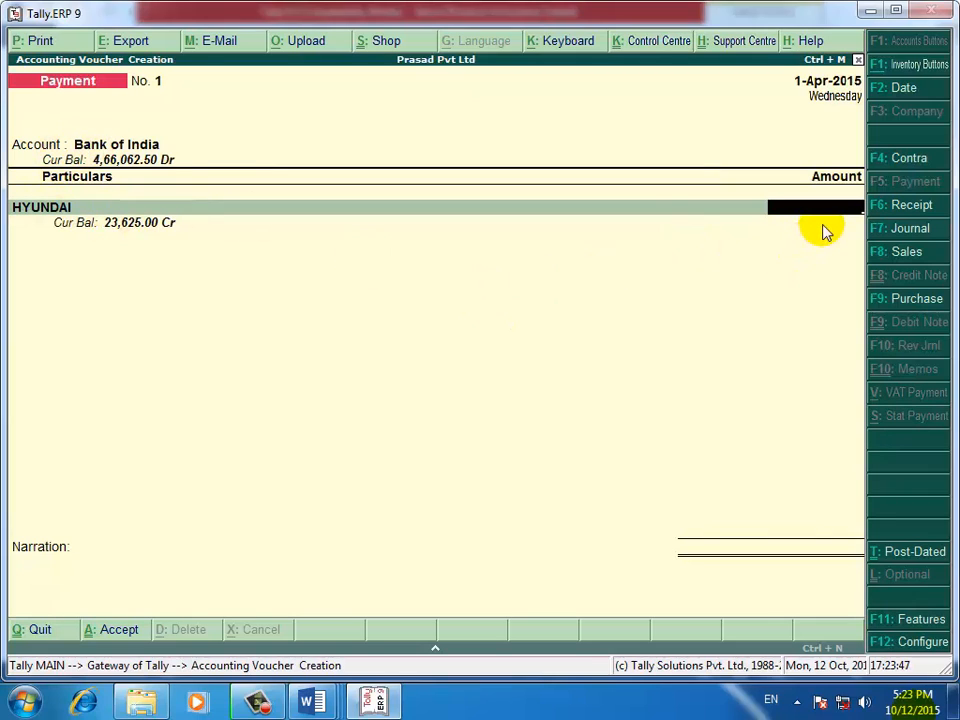
pyautogui.write('23625')
pyautogui.press('Return')
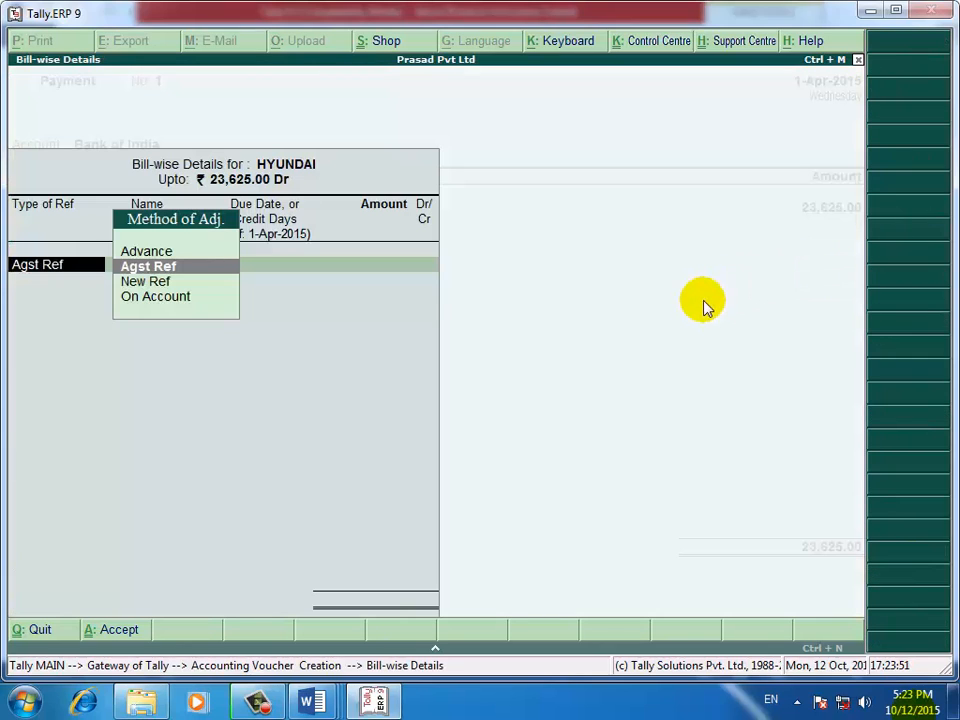
# Allocate HYUNDAI's 23,625 as Agst Ref to bill HS4 and end the particulars list
pyautogui.press('Return')
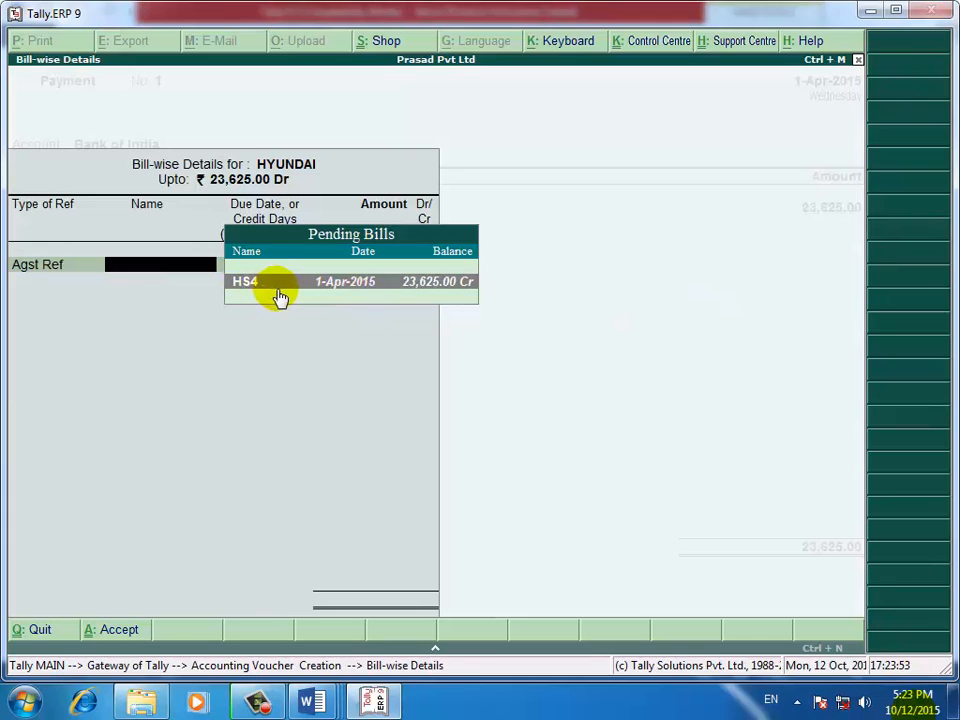
pyautogui.press('Return')
pyautogui.press('Return')
pyautogui.press('Return')
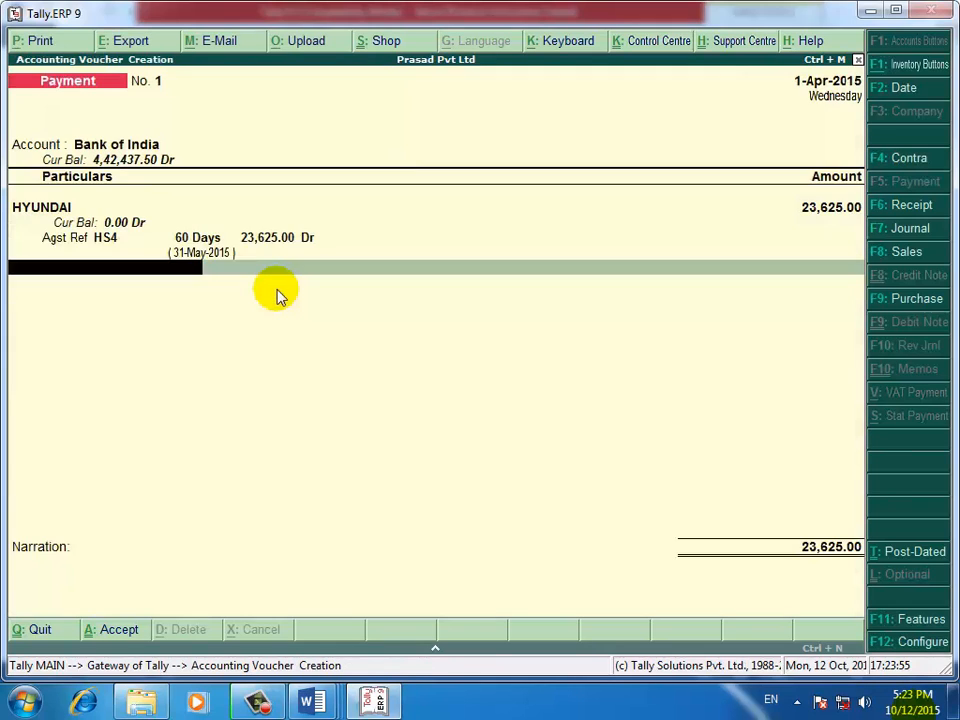
pyautogui.press('Return')
# Accept the Cheque bank allocation for HYUNDAI dated 1-Apr-2015 and save the payment voucher without a narration
pyautogui.press('Return')
pyautogui.press('Return')
pyautogui.press('Return')
pyautogui.press('Return')
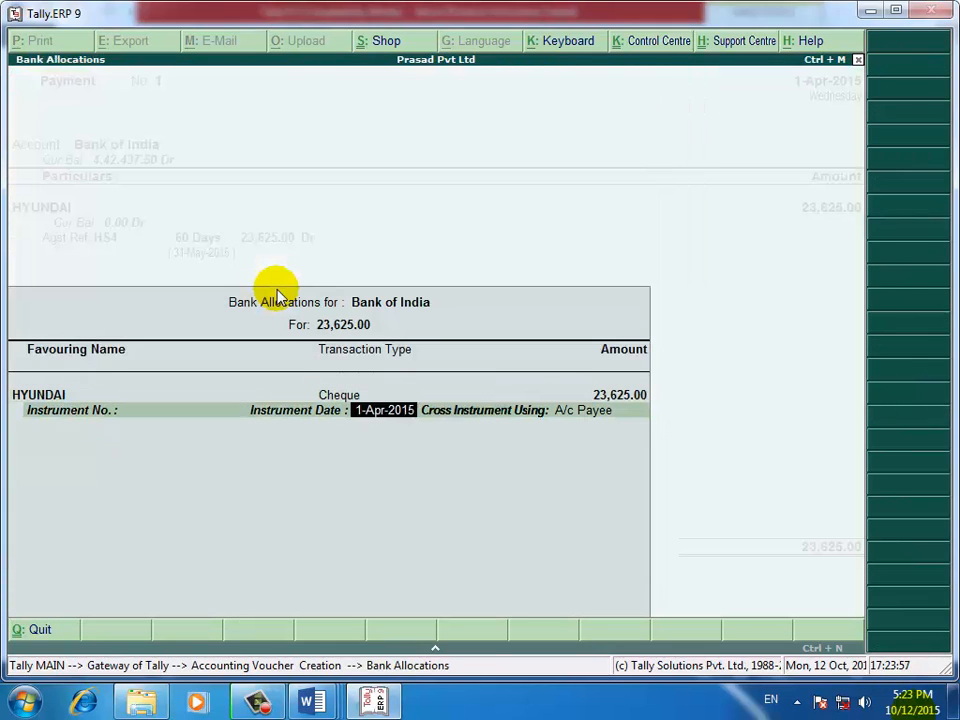
pyautogui.press('Return')
pyautogui.press('Return')
pyautogui.press('Return')
pyautogui.press('Return')
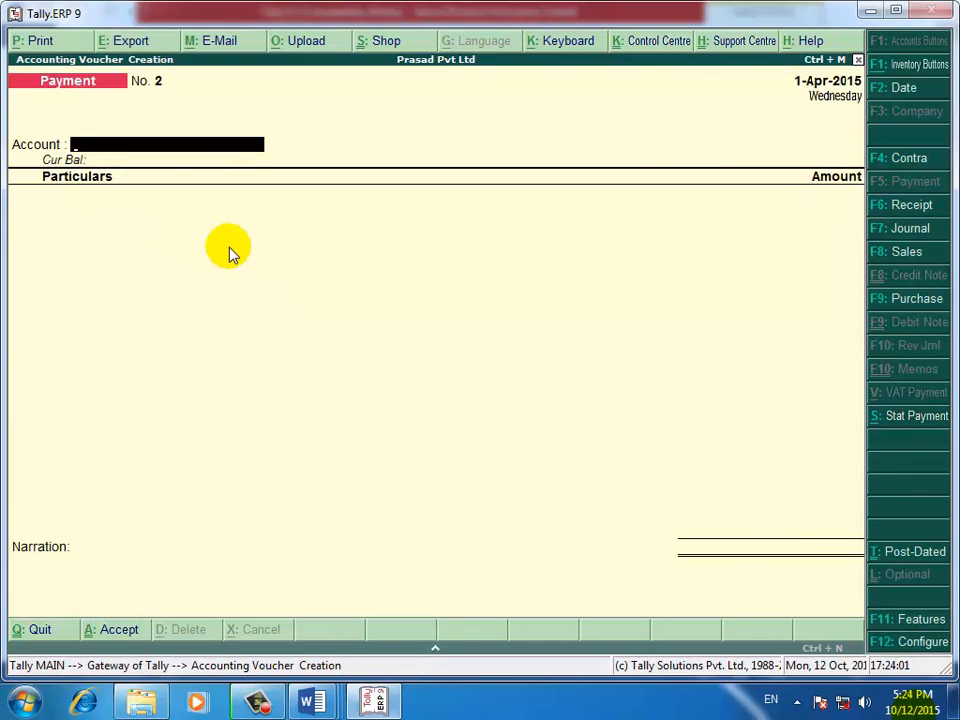
# Start a payment voucher with account Bank of India, ledger Wipro and amount 33,750
pyautogui.write('B')
pyautogui.press('Return')
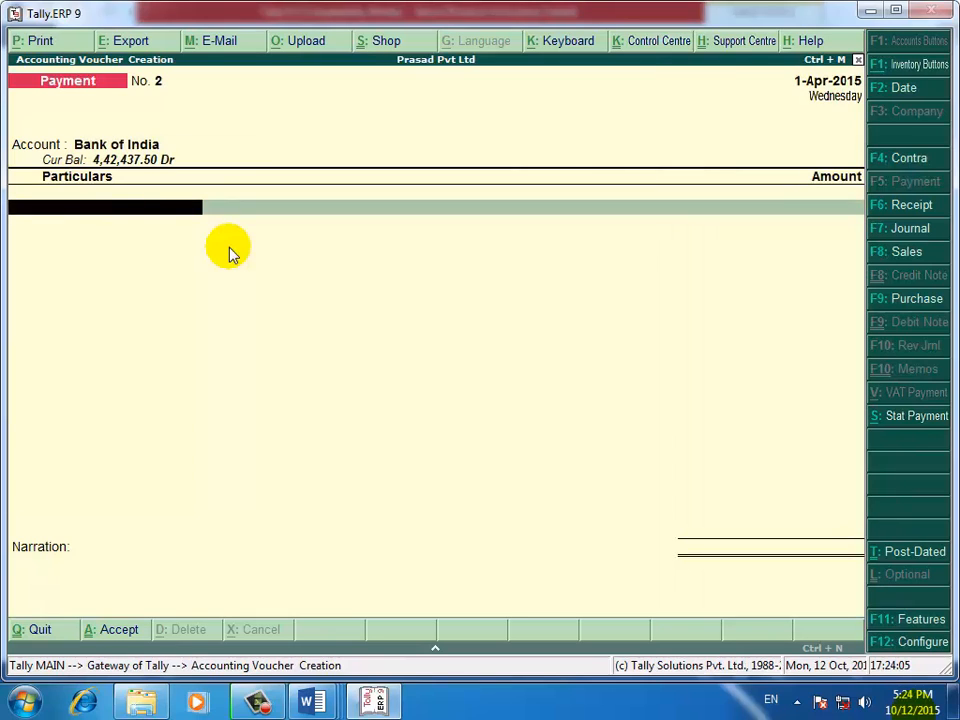
pyautogui.write('W')
pyautogui.press('Return')
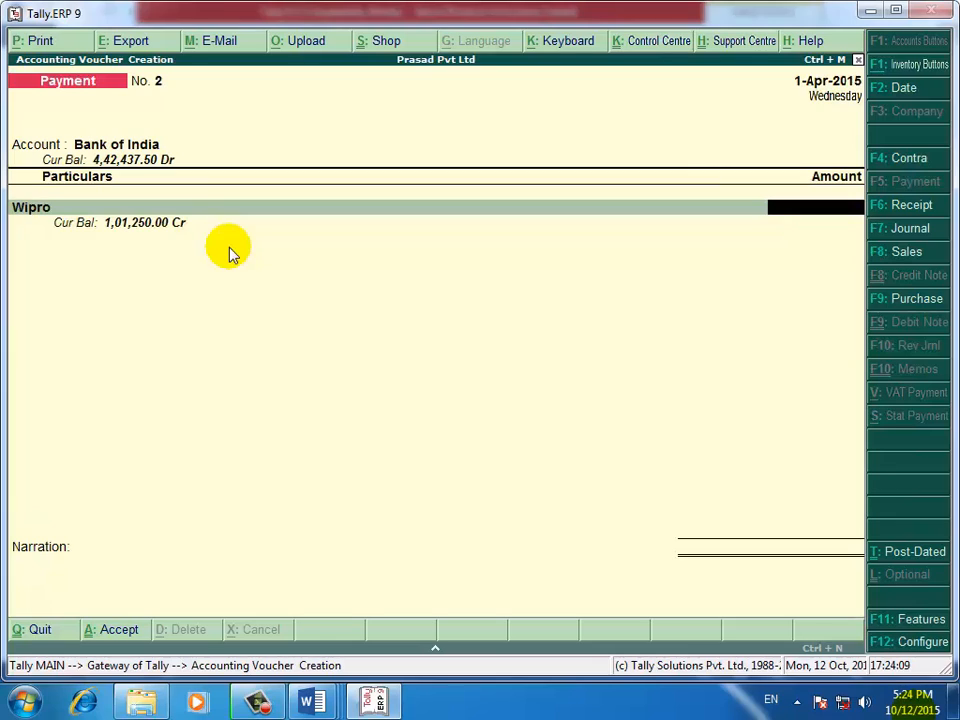
pyautogui.write('33750')
pyautogui.press('Return')
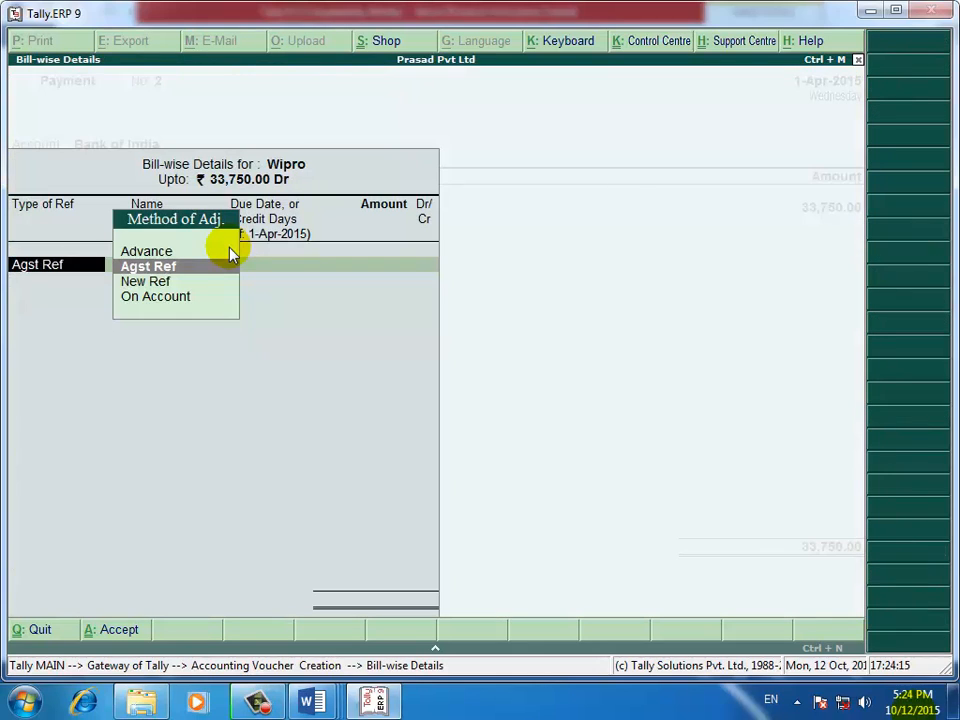
# Allocate Wipro's 33,750 as Agst Ref to pending bill W50
pyautogui.press('Return')
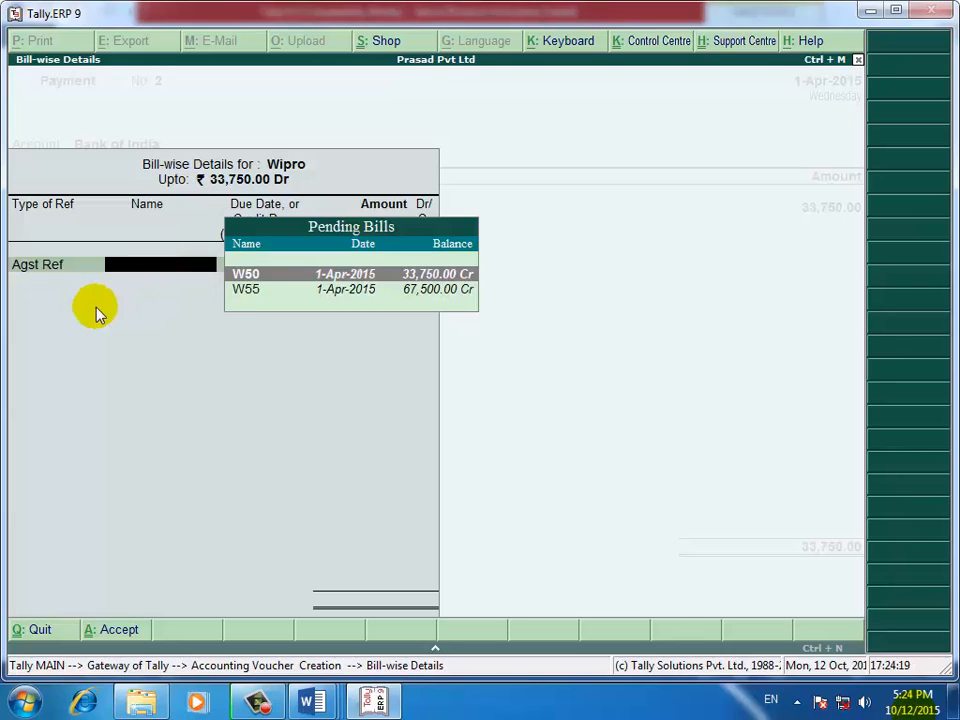
pyautogui.click(250, 275)
pyautogui.press('Return')
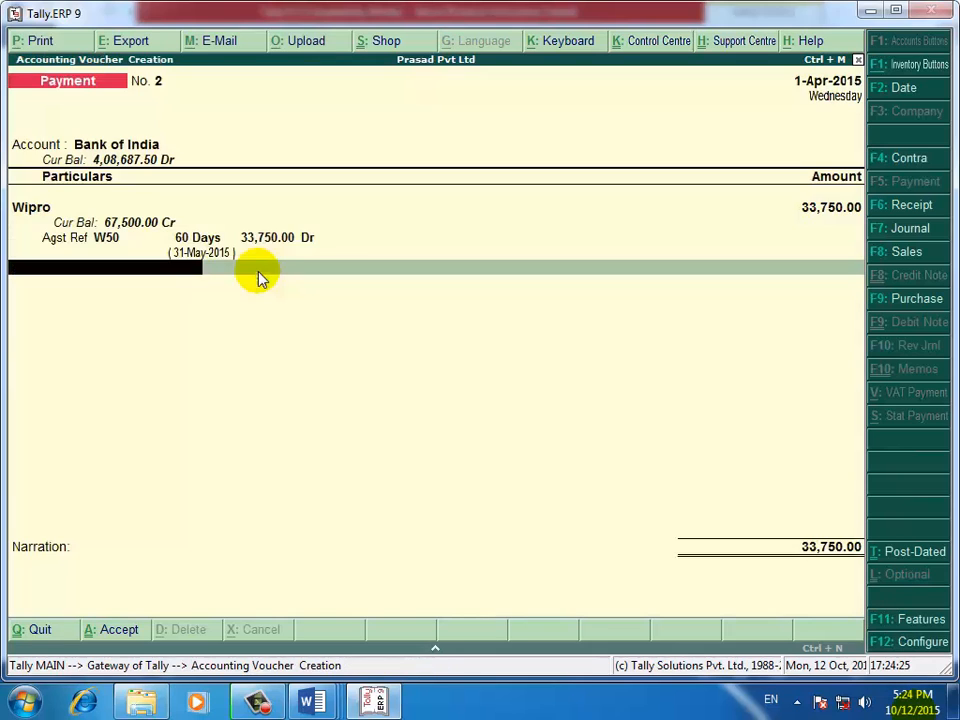
# End the particulars list, accept Wipro's 33,750 Cheque bank allocation dated 1-Apr-2015 and save the payment voucher
pyautogui.press('Return')
pyautogui.press('Return')
pyautogui.press('Return')
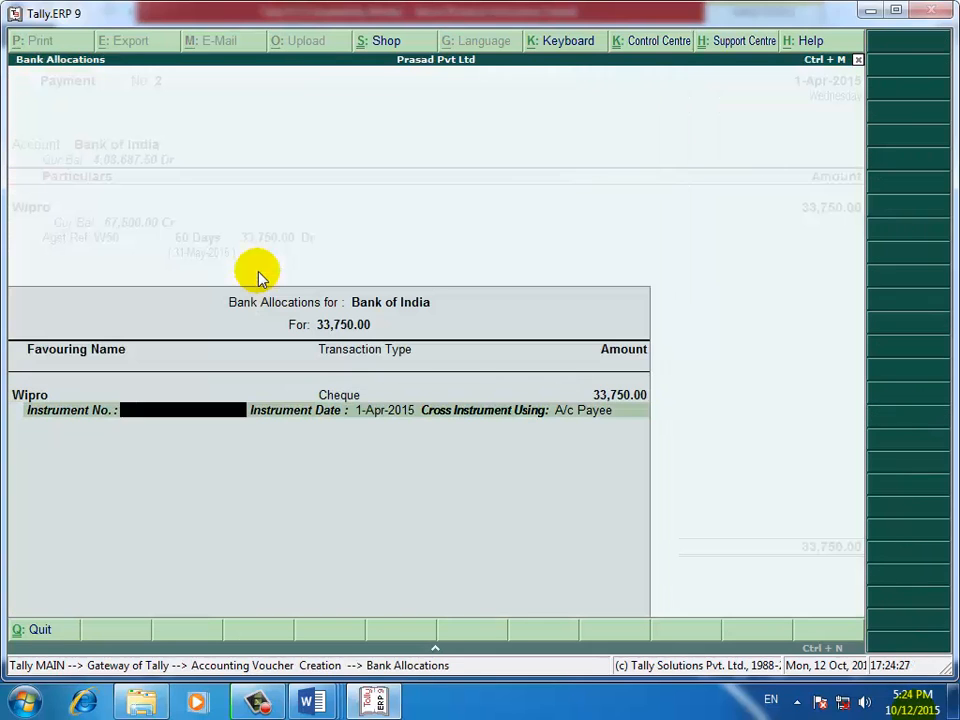
pyautogui.press('Return')
pyautogui.press('Return')
pyautogui.press('Return')
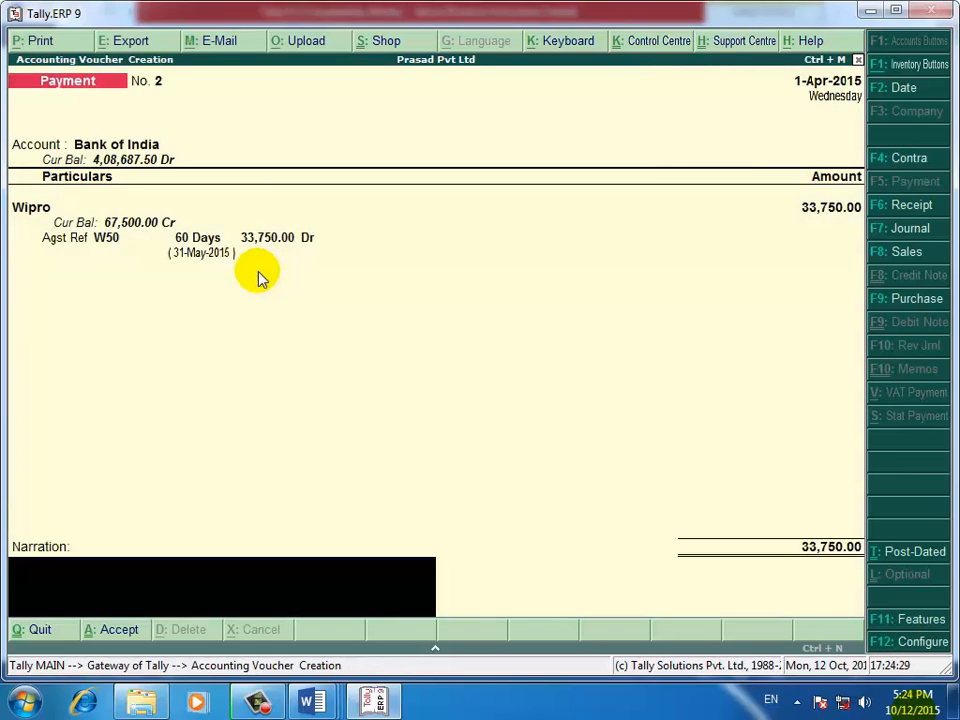
pyautogui.press('Return')
pyautogui.press('Return')
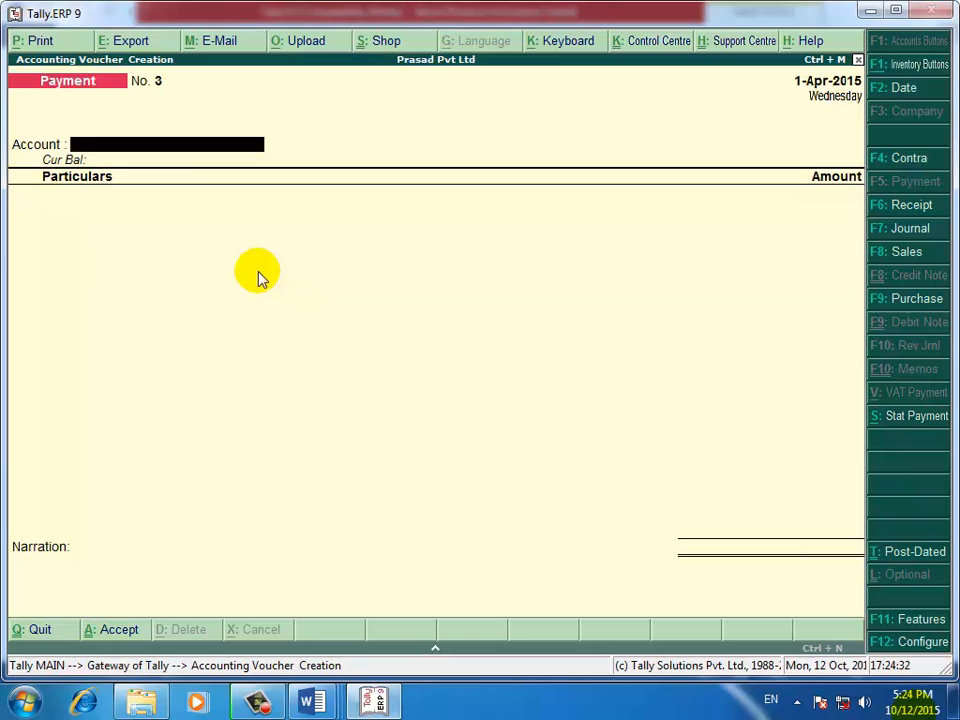
# Start another payment voucher with account Bank of India, ledger Wipro and amount 67,500
pyautogui.press('Return')
pyautogui.write('W')
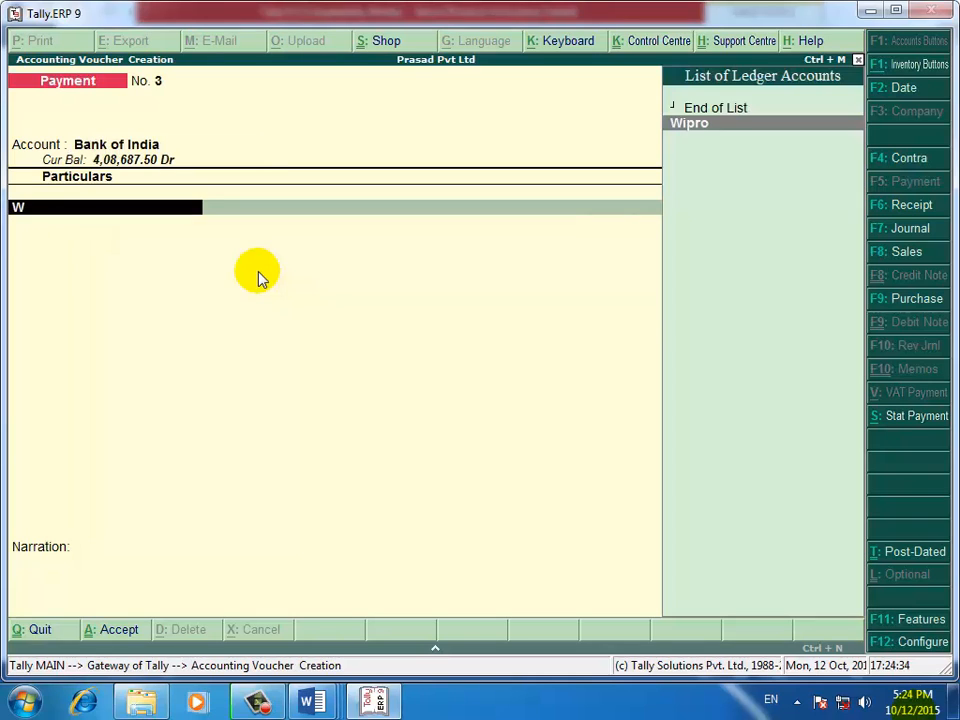
pyautogui.press('Return')
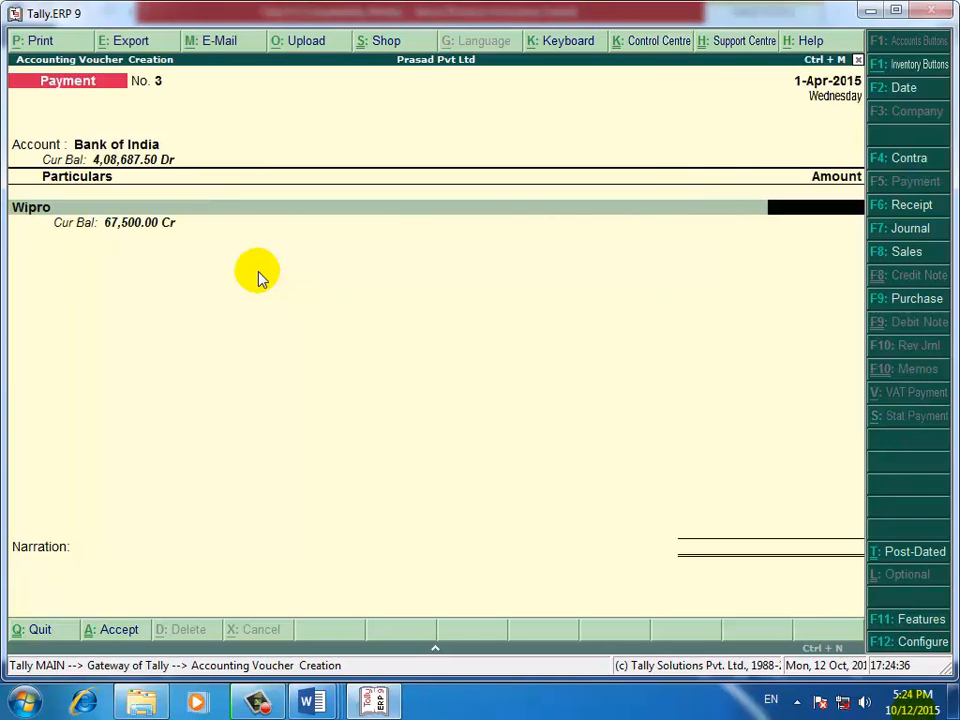
pyautogui.write('67500')
pyautogui.press('Return')
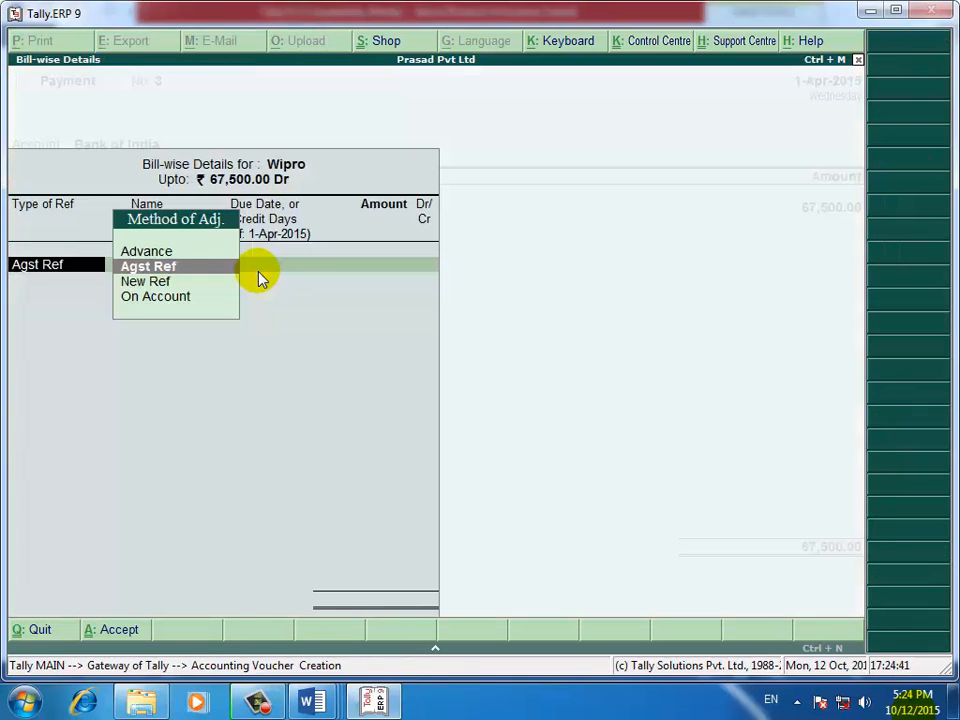
# Allocate Wipro's 67,500 as Agst Ref to pending bill W55
pyautogui.press('Return')
pyautogui.press('Return')
pyautogui.press('Return')
pyautogui.press('Return')
pyautogui.press('Return')
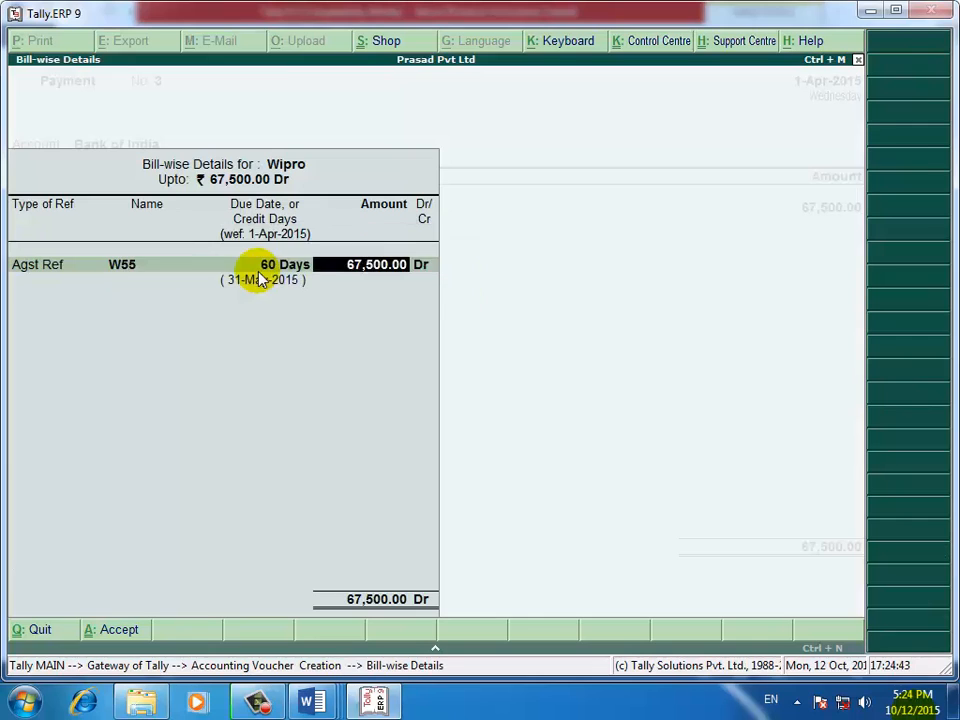
pyautogui.press('Return')
pyautogui.press('Return')
# Accept Wipro's 67,500 Cheque bank allocation dated 1-Apr-2015 and save the payment voucher
pyautogui.press('Return')
pyautogui.press('Return')
pyautogui.press('Return')
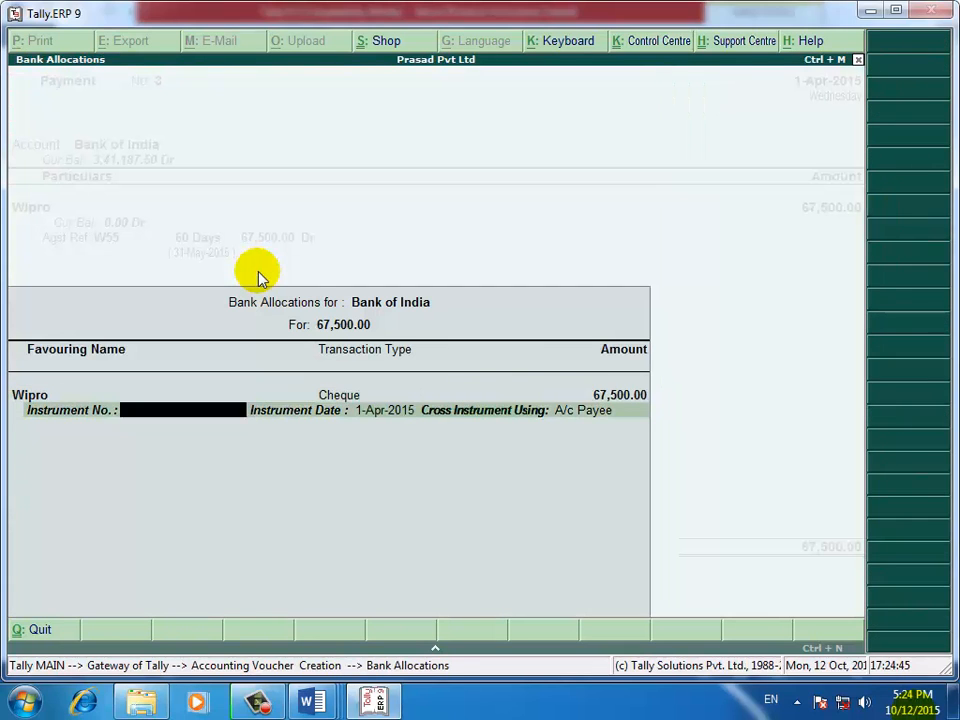
pyautogui.press('Return')
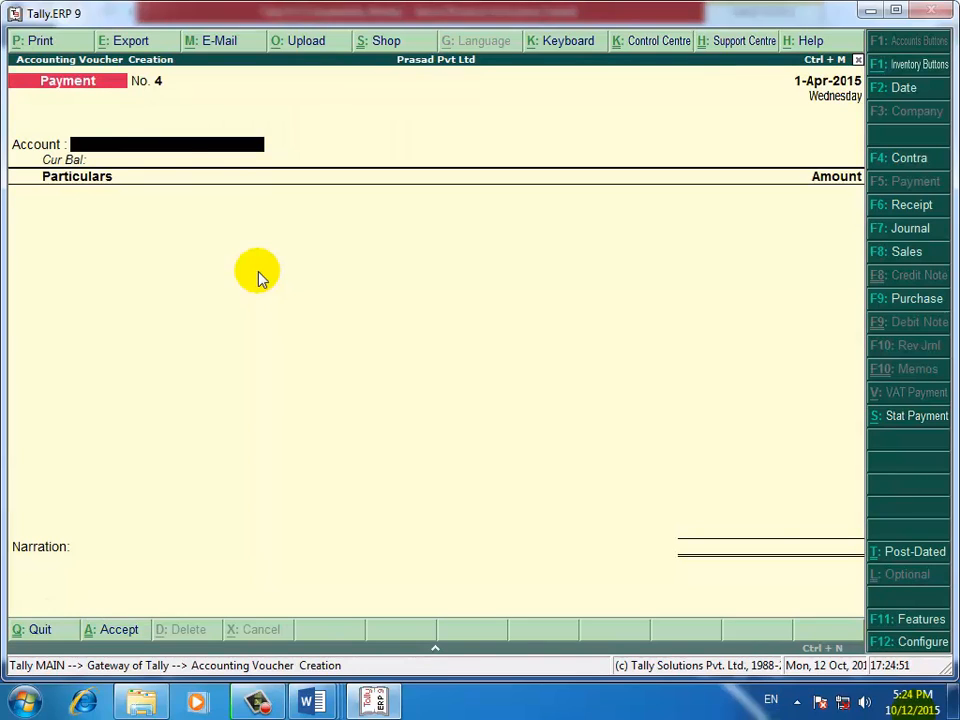
# Start a payment voucher with account Bank of India, ledger Delta and amount 28,125, checking the entry against the Word PAYMENT table
pyautogui.press('Return')
pyautogui.write('D')
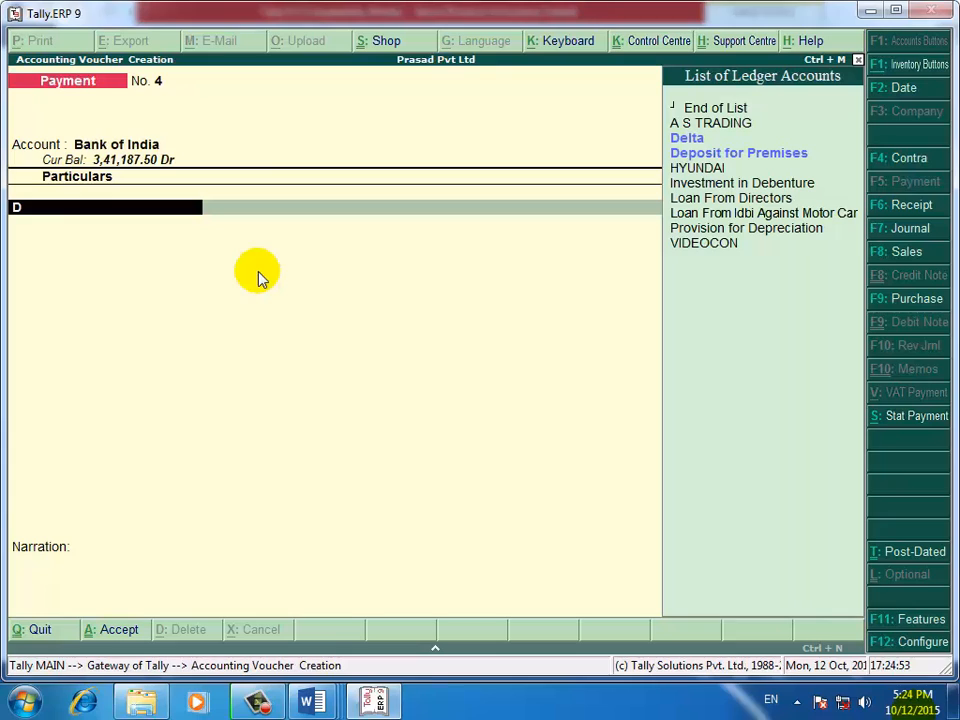
pyautogui.press('Return')
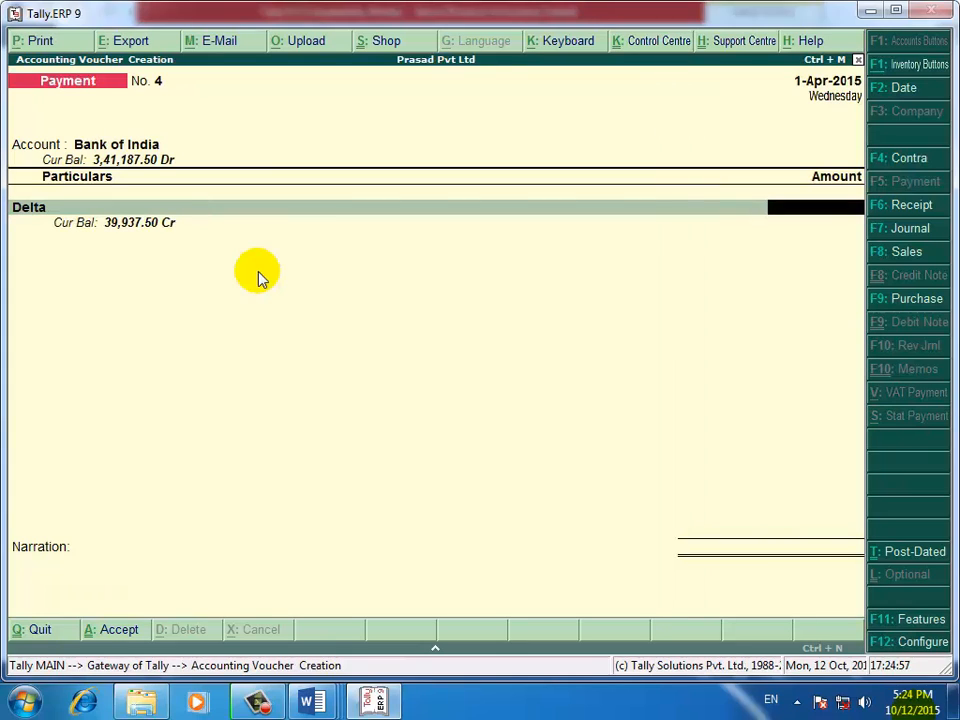
pyautogui.write('28125')
pyautogui.moveTo(311, 700)
pyautogui.click(184, 585)
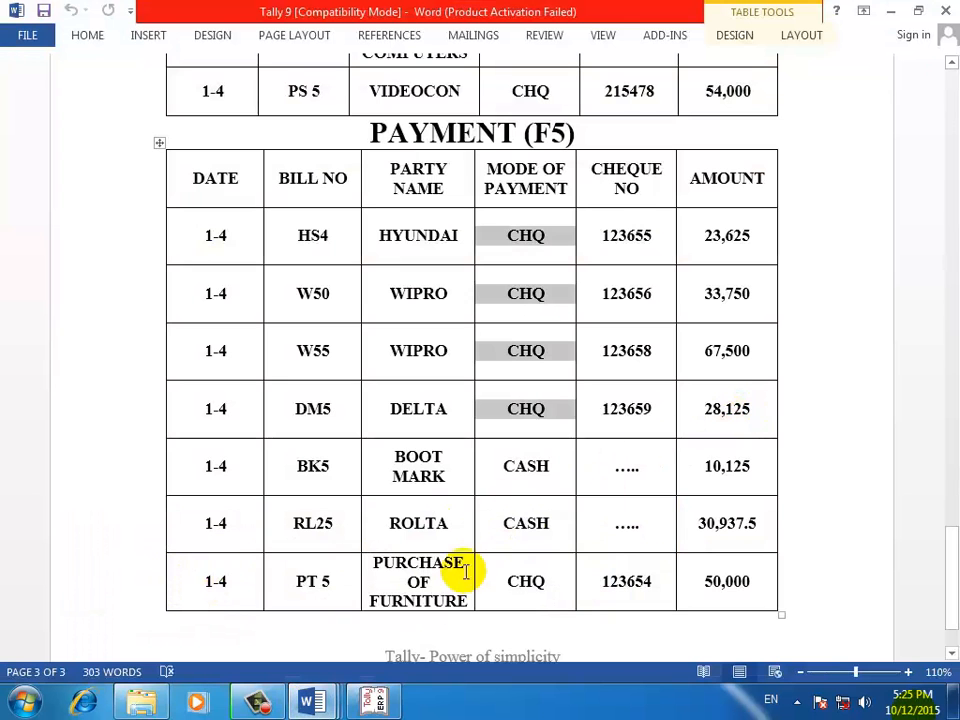
pyautogui.click(374, 700)
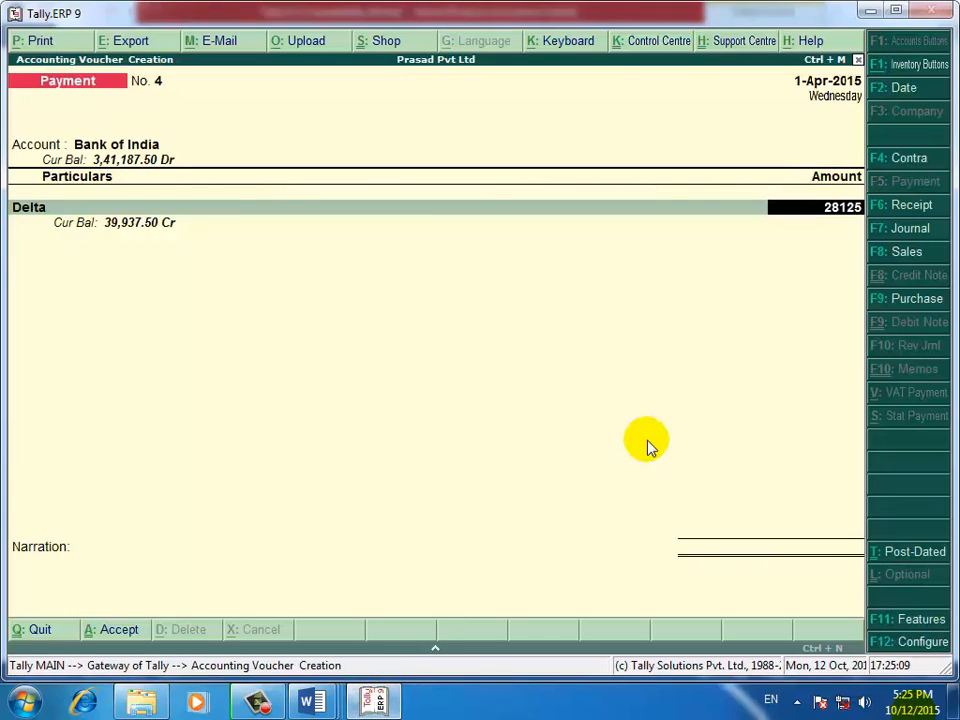
pyautogui.press('Return')
# Allocate Delta's 28,125 as Agst Ref to pending bill Dm5 and end the particulars list
pyautogui.press('Return')
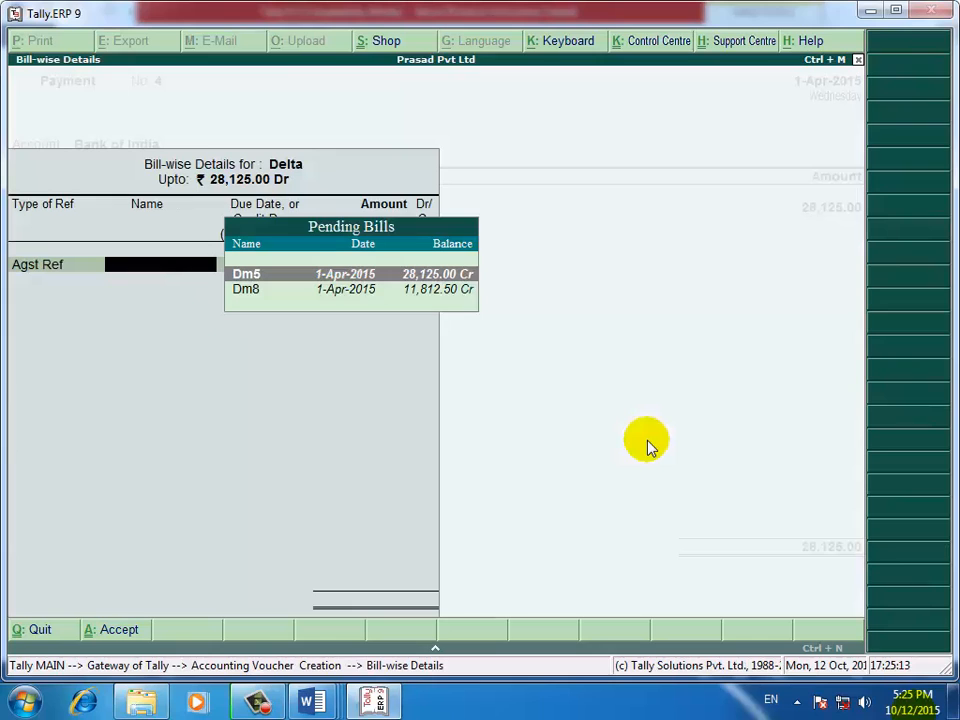
pyautogui.press('Return')
pyautogui.press('Return')
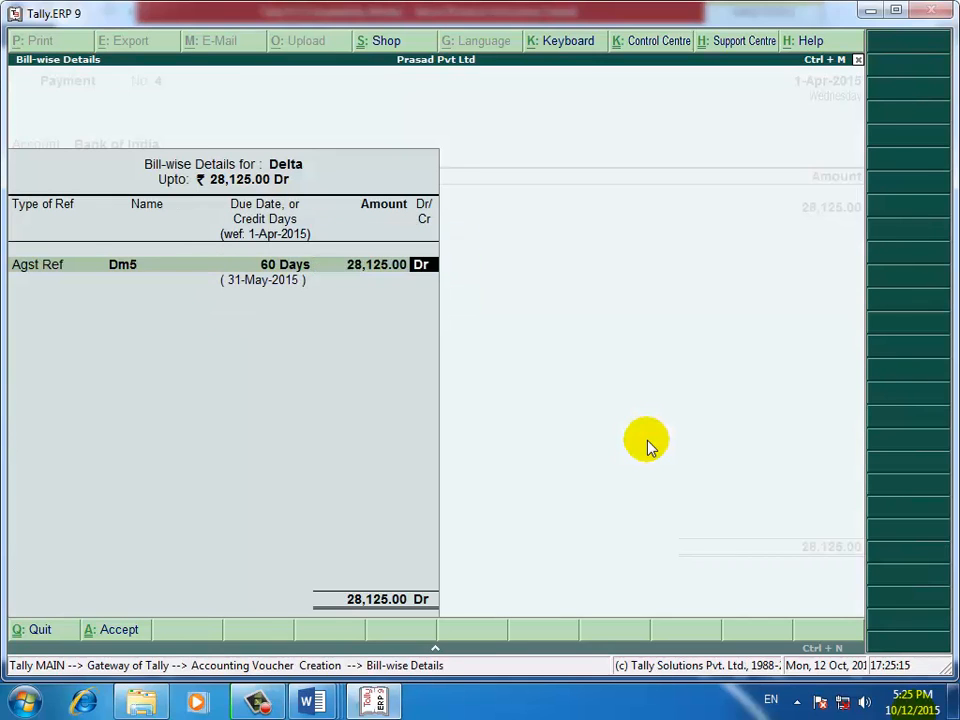
pyautogui.press('Return')
pyautogui.press('Return')
# Accept Delta's Cheque bank allocation dated 1-Apr-2015 and save the payment voucher without a narration
pyautogui.press('Return')
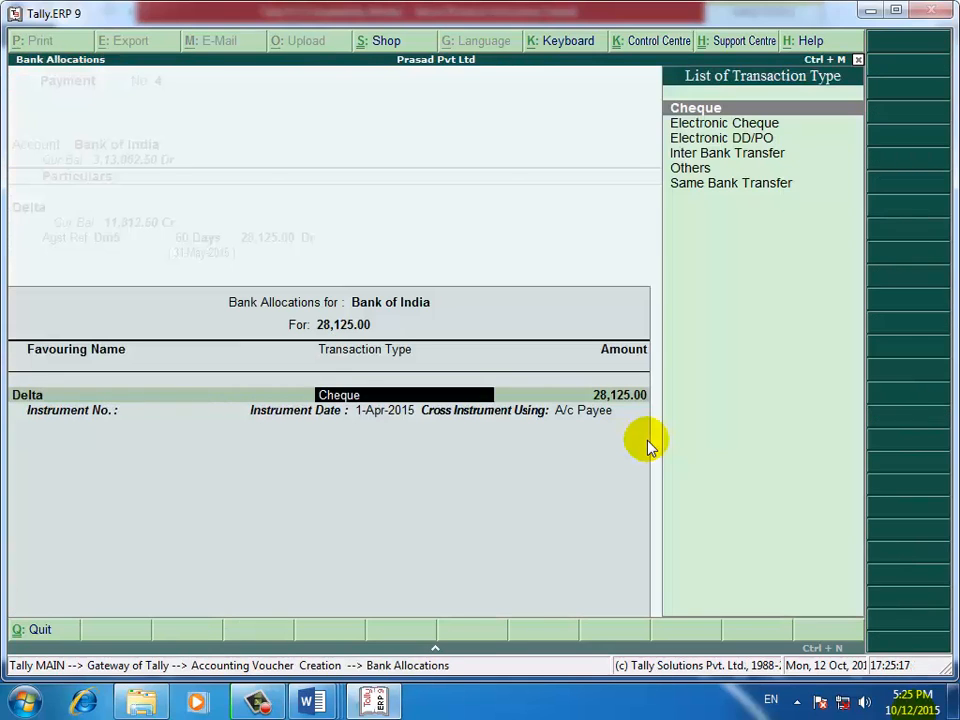
pyautogui.press('Return')
pyautogui.press('Return')
pyautogui.press('Return')
pyautogui.press('Return')
pyautogui.press('Return')
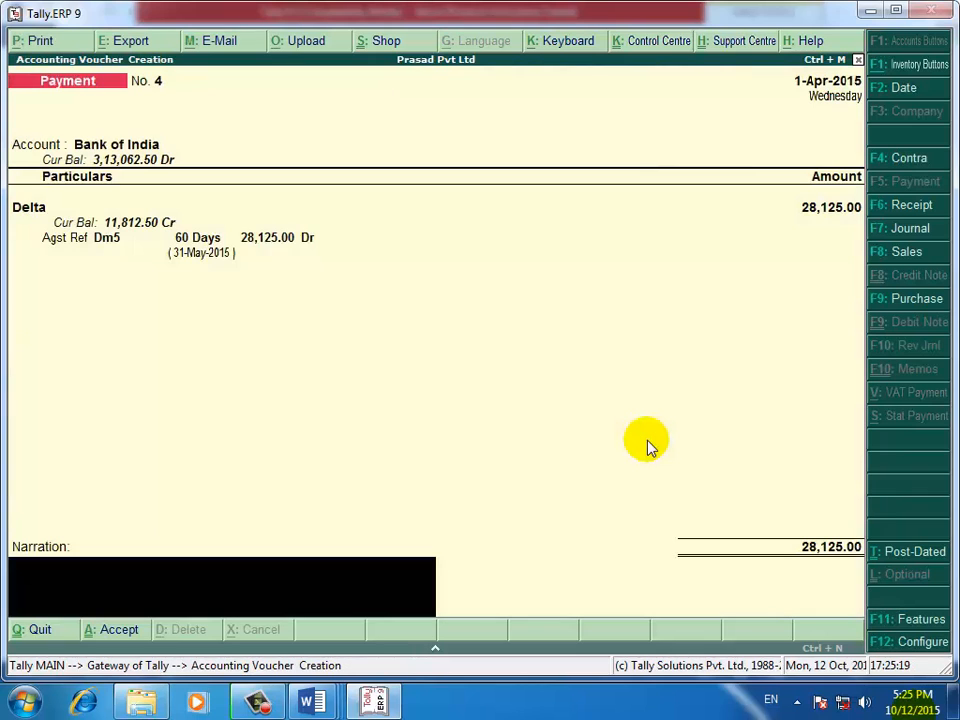
pyautogui.press('Return')
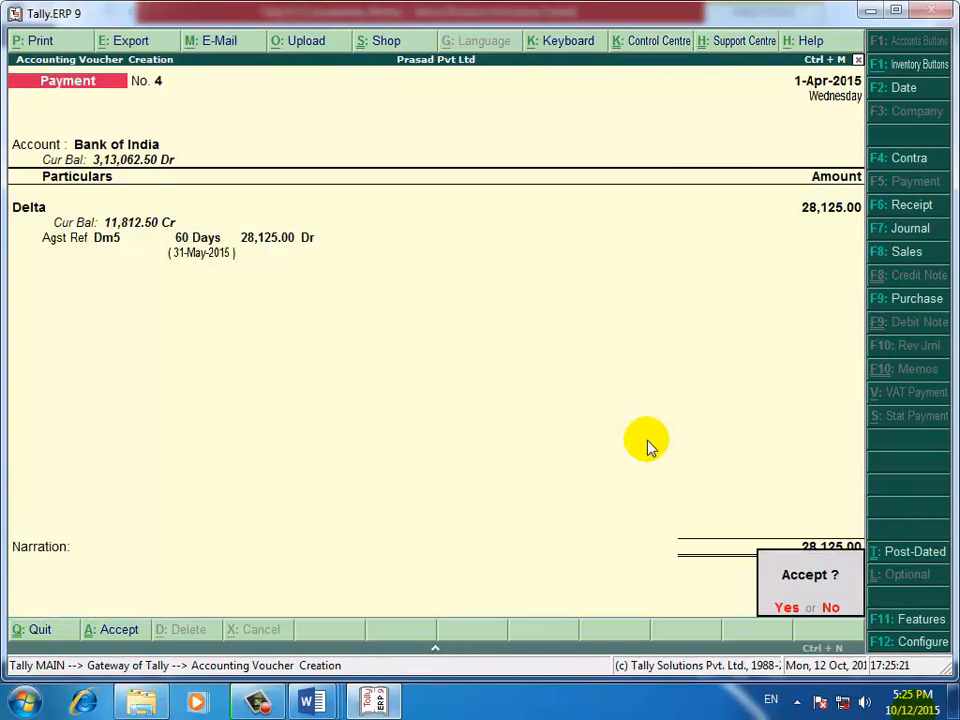
pyautogui.press('Return')
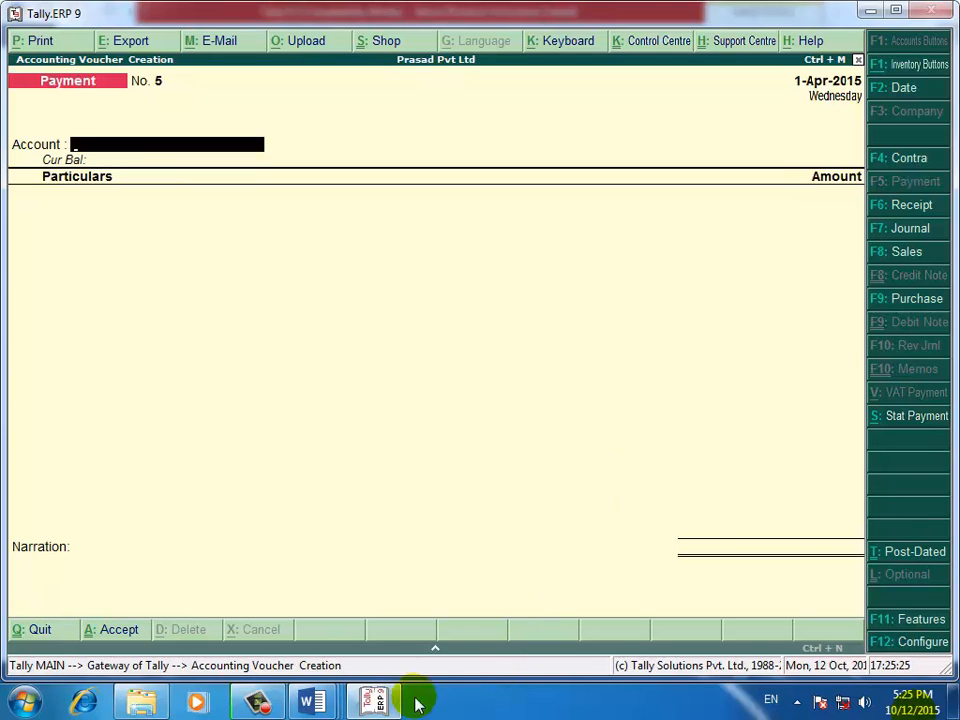
# Check the next row of the Word PAYMENT table and start a Tally.ERP 9 payment voucher with account Cash, ledger Bootmark and amount 10,125
pyautogui.moveTo(340, 705)
pyautogui.click(137, 583)
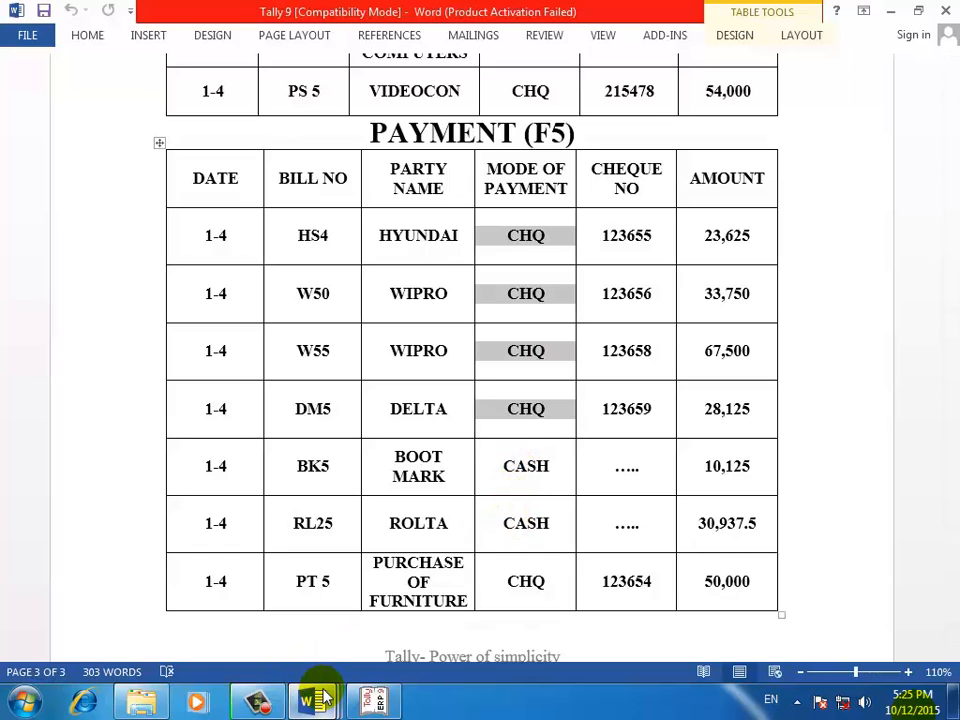
pyautogui.click(375, 702)
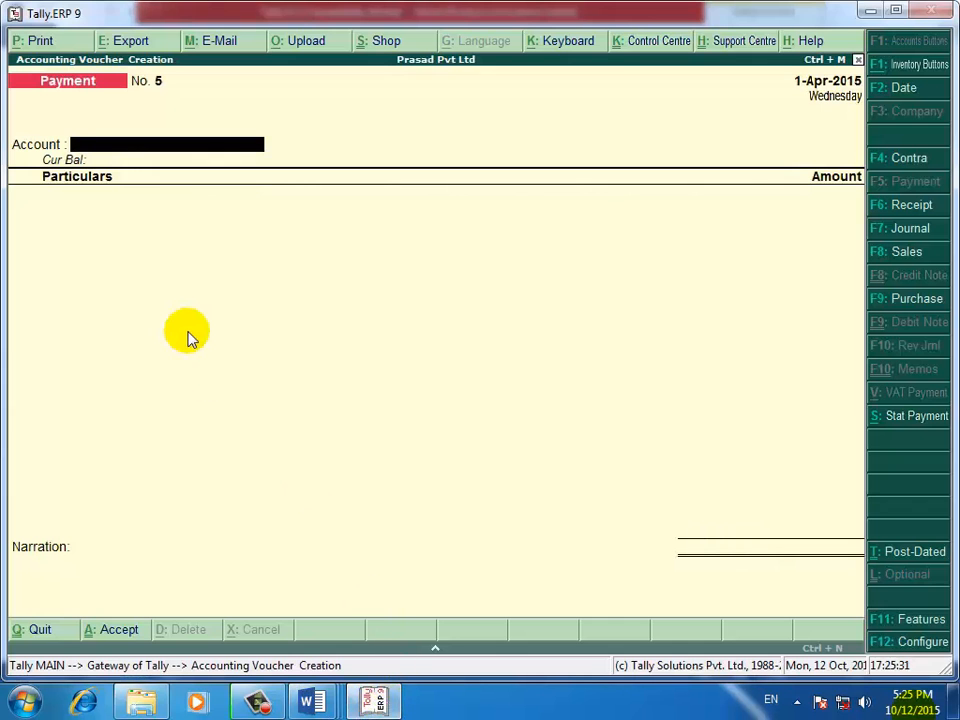
pyautogui.write('c')
pyautogui.press('Return')
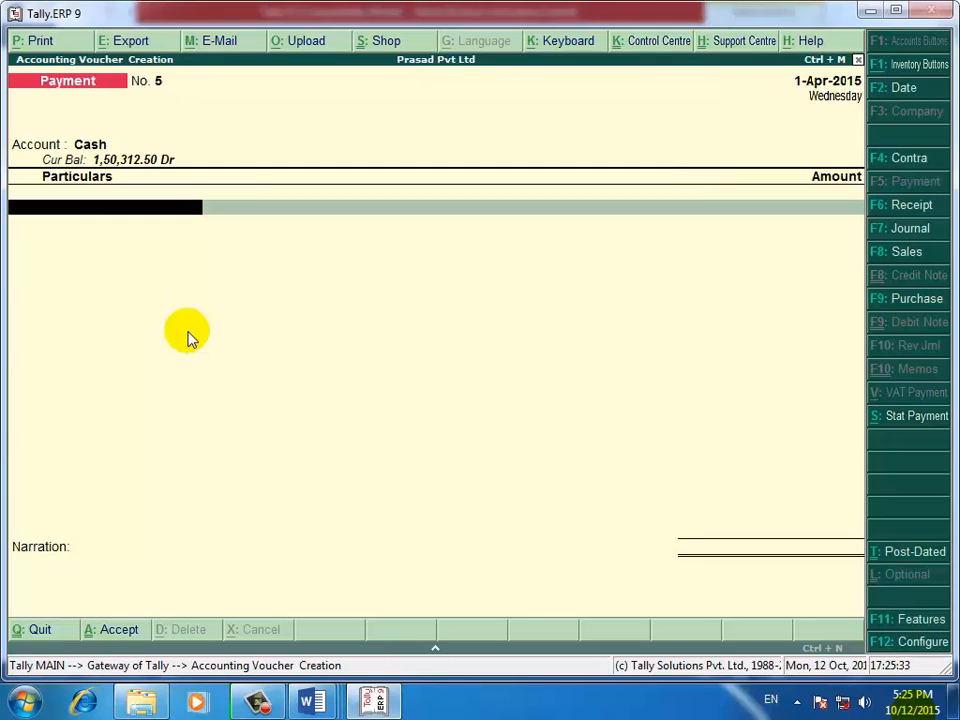
pyautogui.write('b')
pyautogui.press('Down')
pyautogui.press('Down')
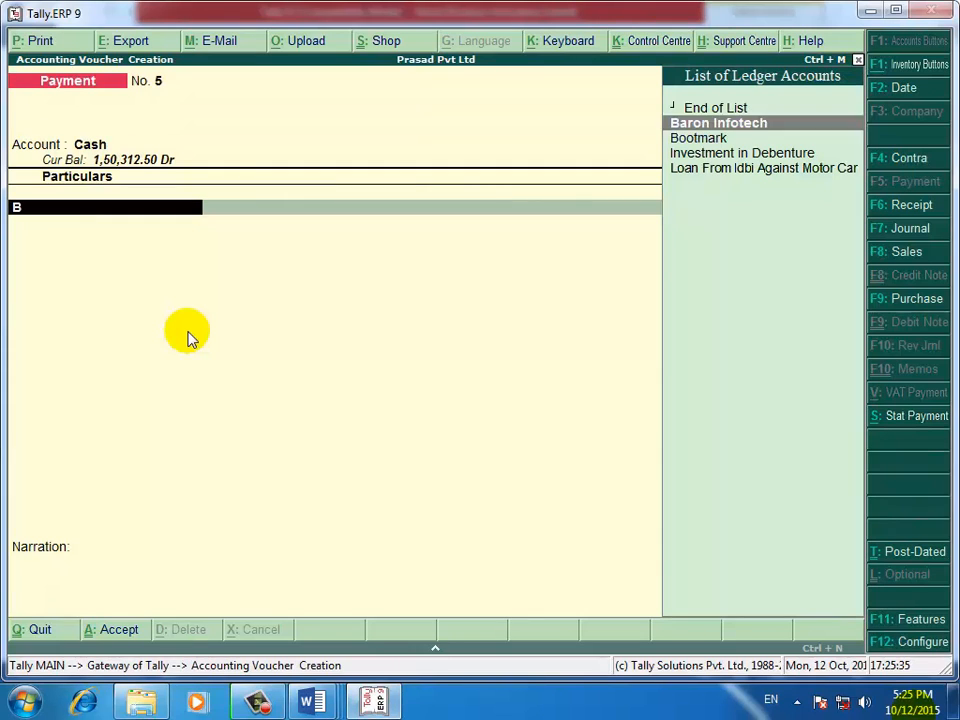
pyautogui.press('Return')
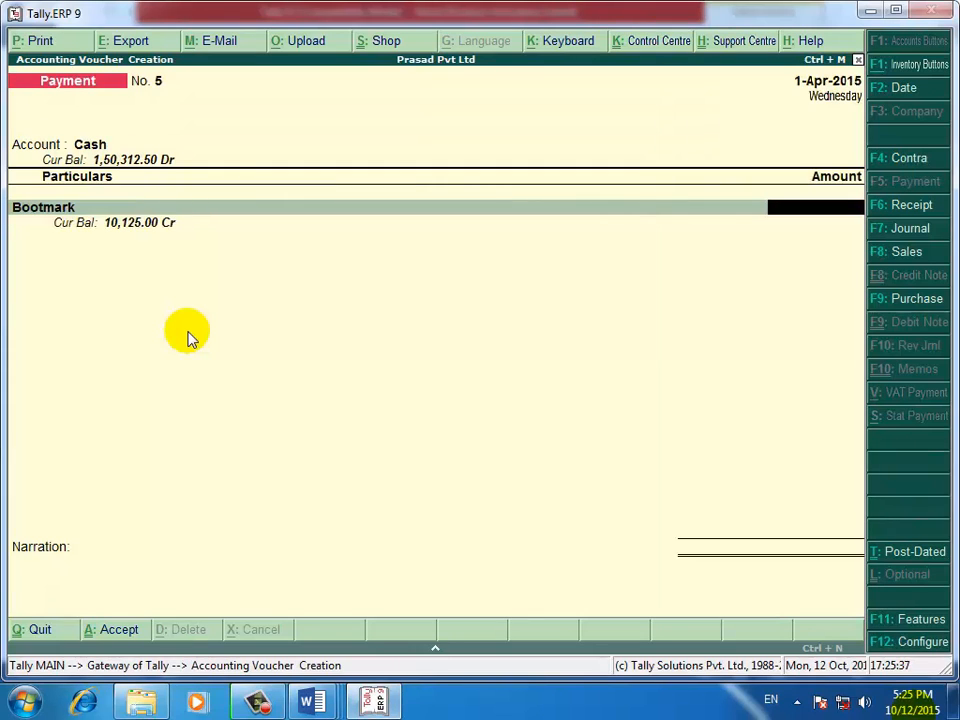
pyautogui.write('10,125')
pyautogui.press('Return')
# Allocate Bootmark's 10,125 as Agst Ref to bill Bk5 and save the cash payment voucher
pyautogui.press('Return')
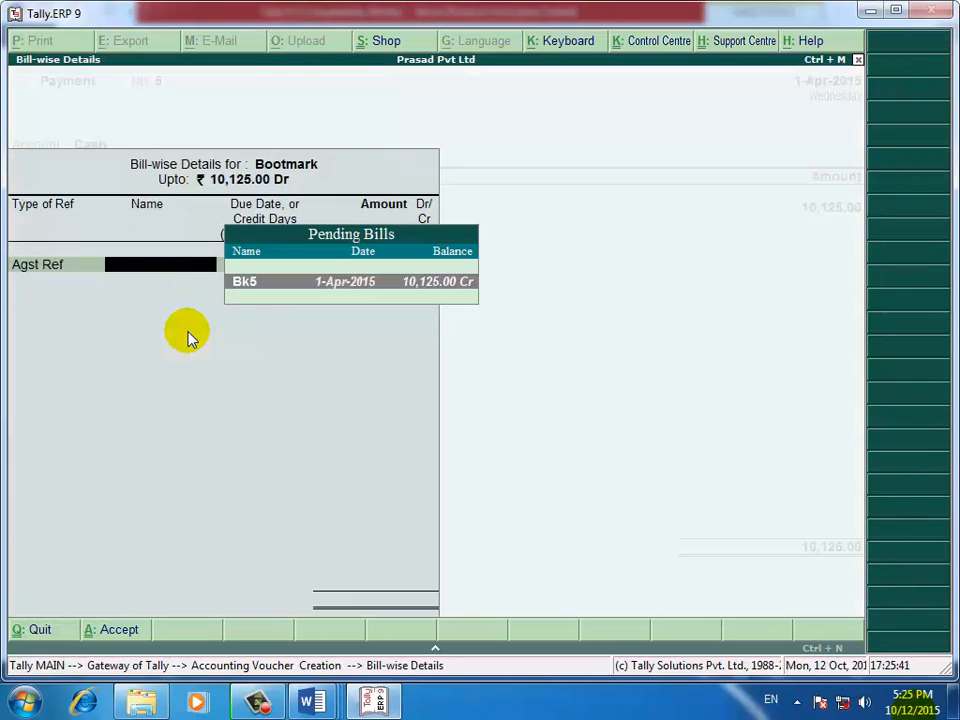
pyautogui.press('Return')
pyautogui.press('Return')
pyautogui.press('Return')
pyautogui.press('Return')
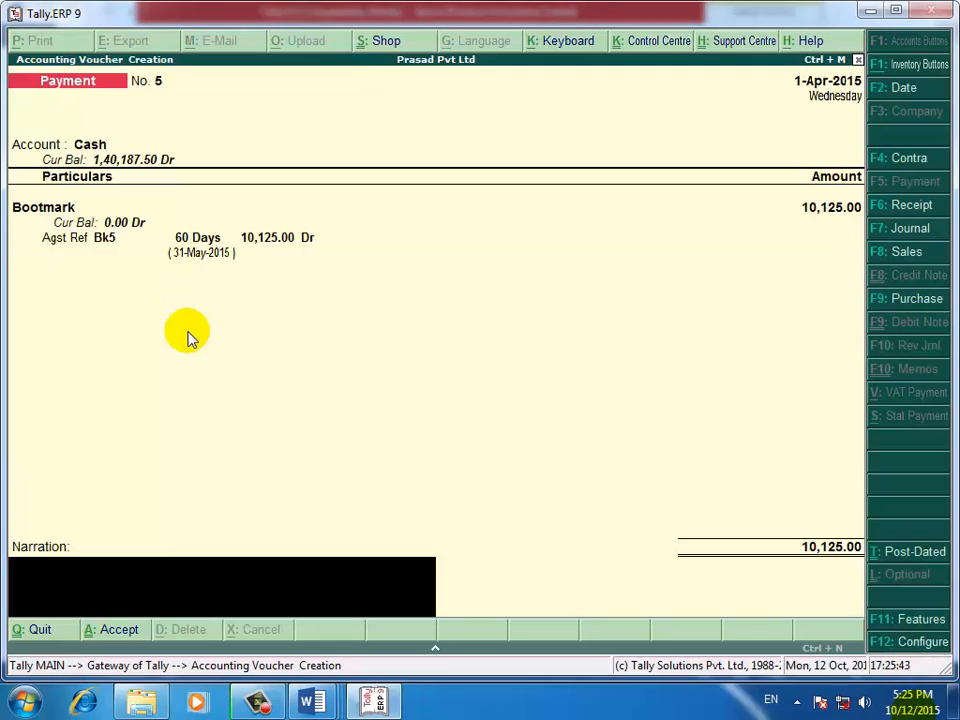
pyautogui.press('Return')
pyautogui.press('Return')
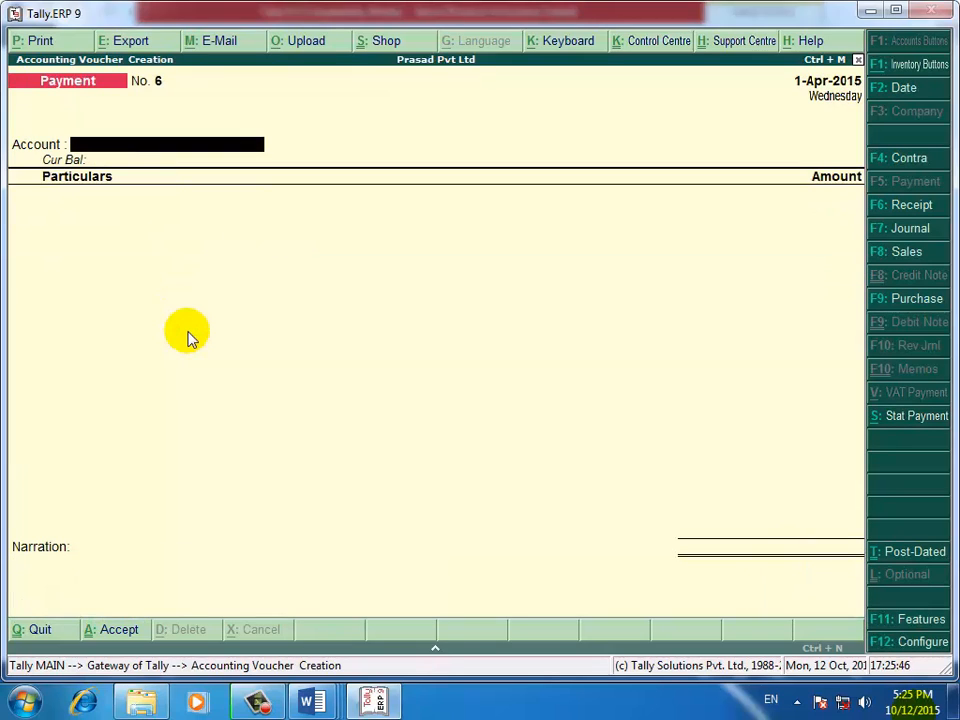
# Start a payment voucher with account Cash, ledger Rolta and amount 30,937.50
pyautogui.write('C')
pyautogui.press('Return')
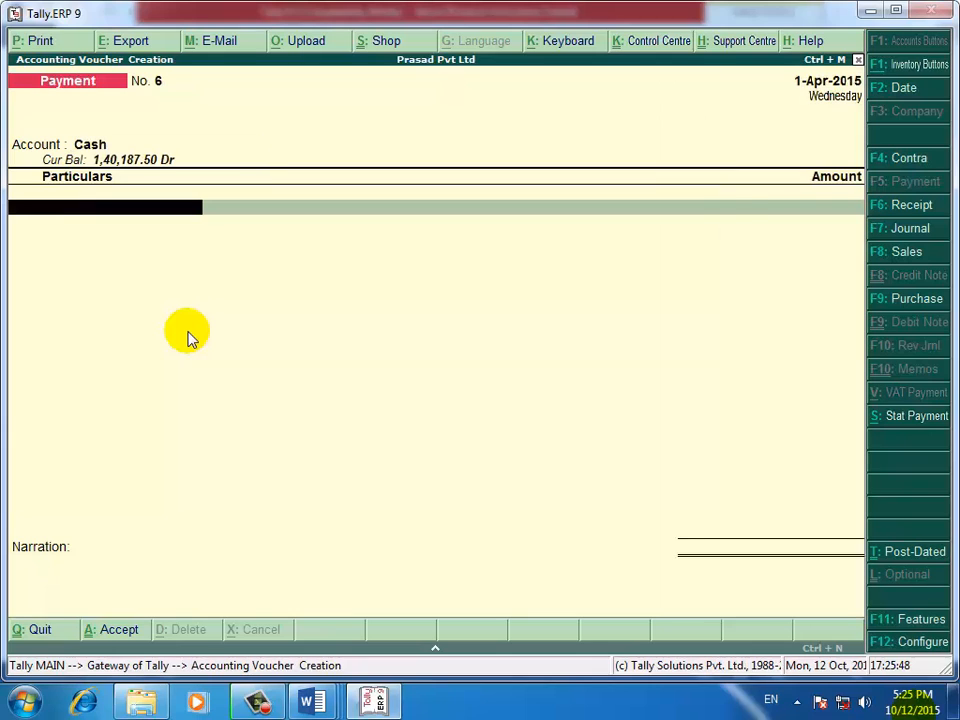
pyautogui.write('Ro')
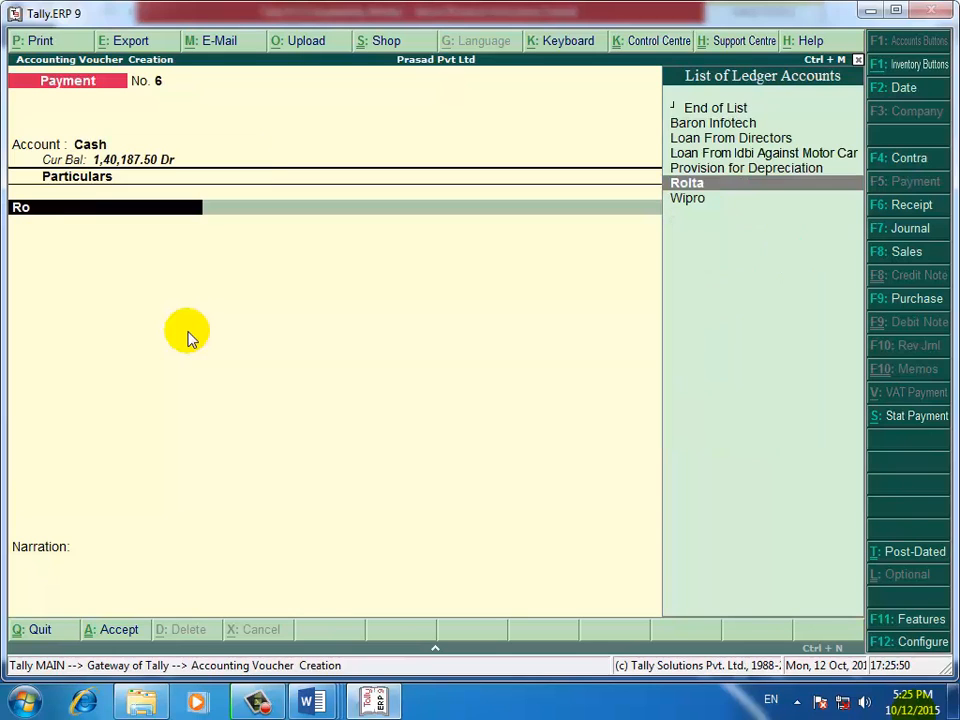
pyautogui.press('Return')
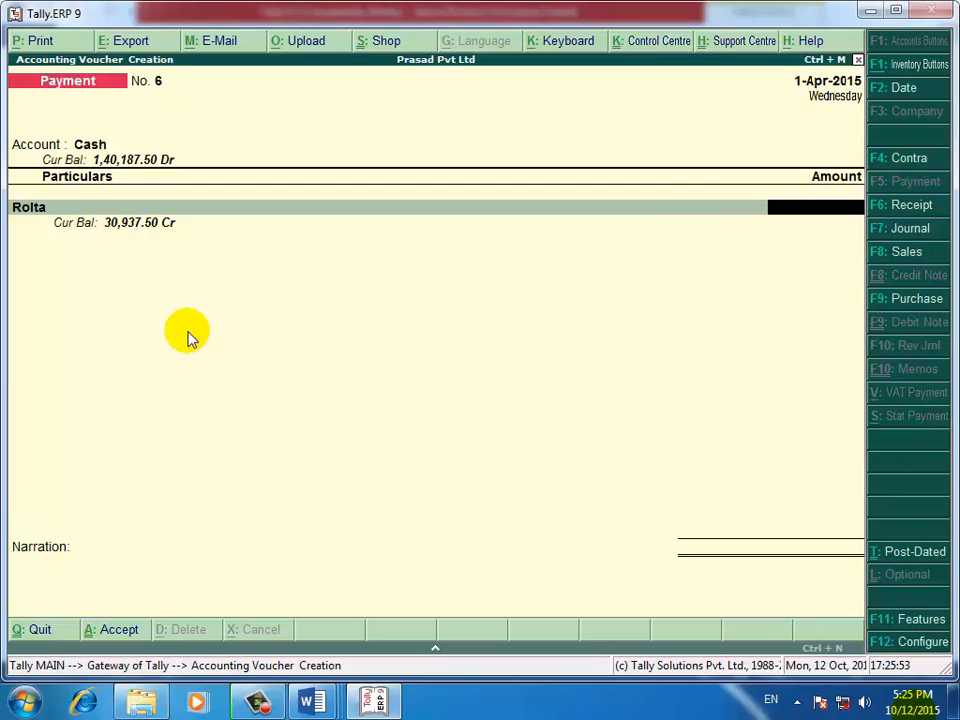
pyautogui.write('30,')
pyautogui.write('937')
pyautogui.write('.5')
pyautogui.press('Return')
# Allocate Rolta's 30,937.50 as Agst Ref to pending bill RI25 and save the cash payment voucher without a narration
pyautogui.press('Return')
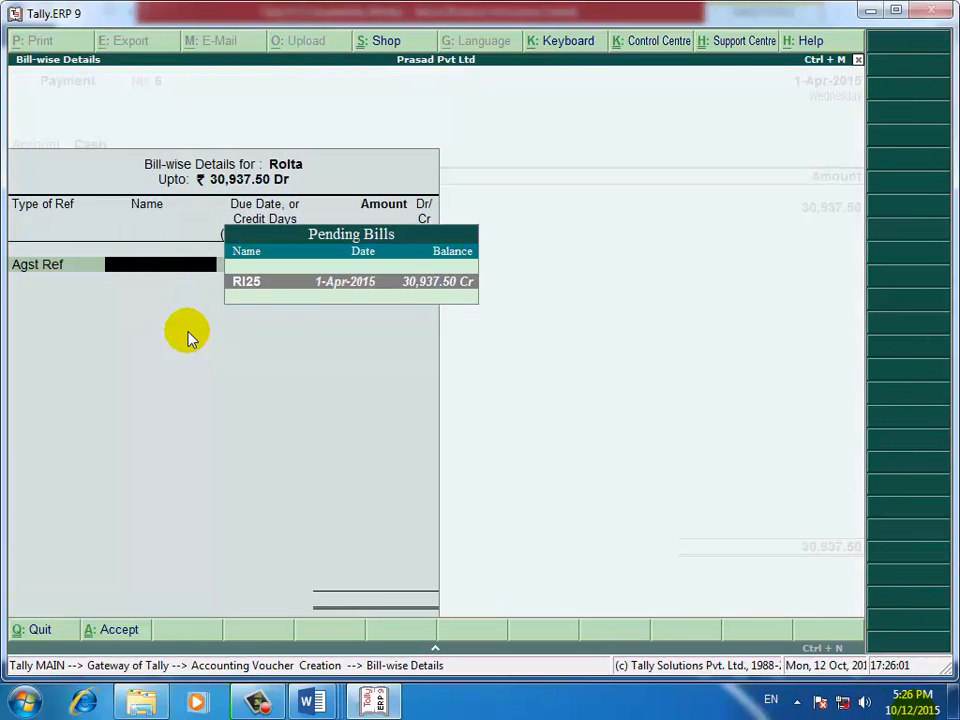
pyautogui.press('Return')
pyautogui.press('Return')
pyautogui.press('Return')
pyautogui.press('Return')
pyautogui.press('Return')
pyautogui.press('Return')
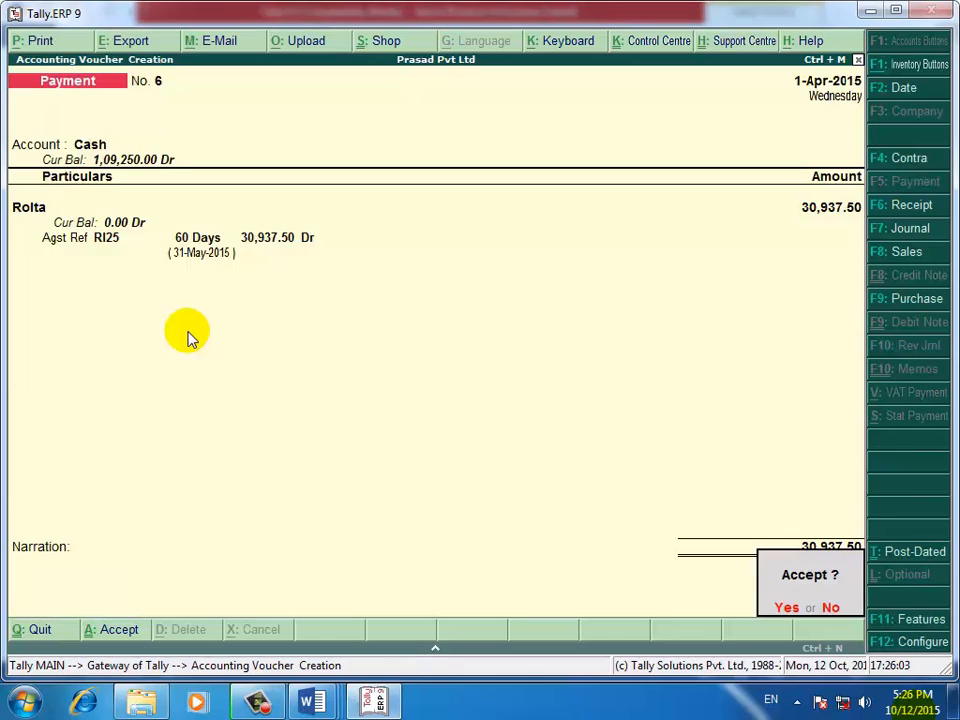
pyautogui.press('Return')
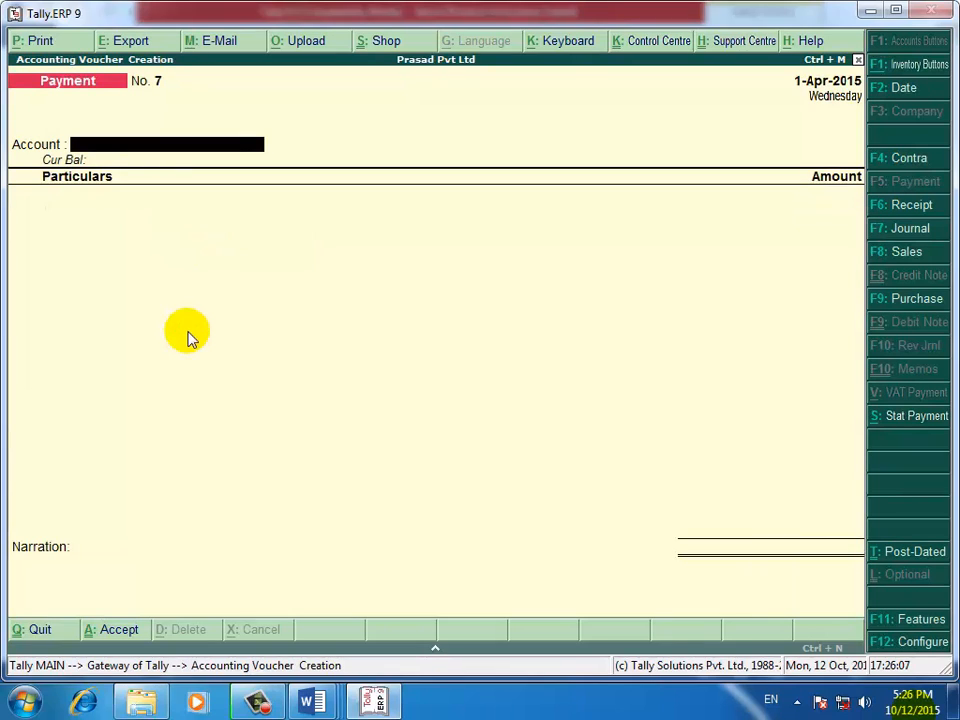
# Start a payment voucher from Bank of India and create its ledger Purchase of Furniture under Fixed Assets, with inventory values and VAT returns set to No
pyautogui.press('Return')
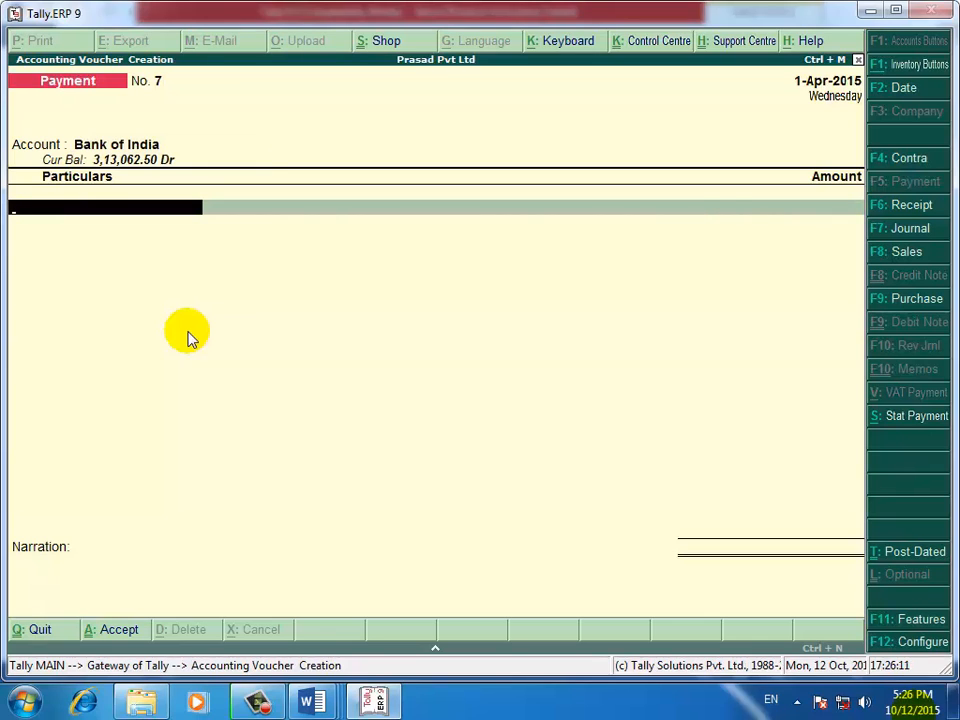
pyautogui.write('P')
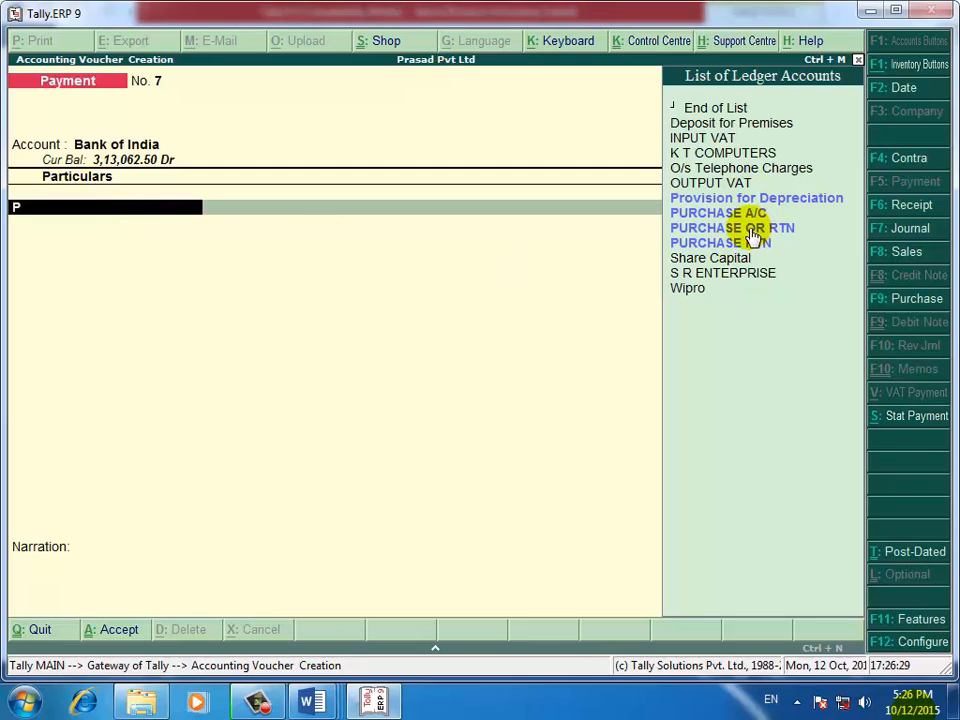
pyautogui.hotkey('alt', 'c')
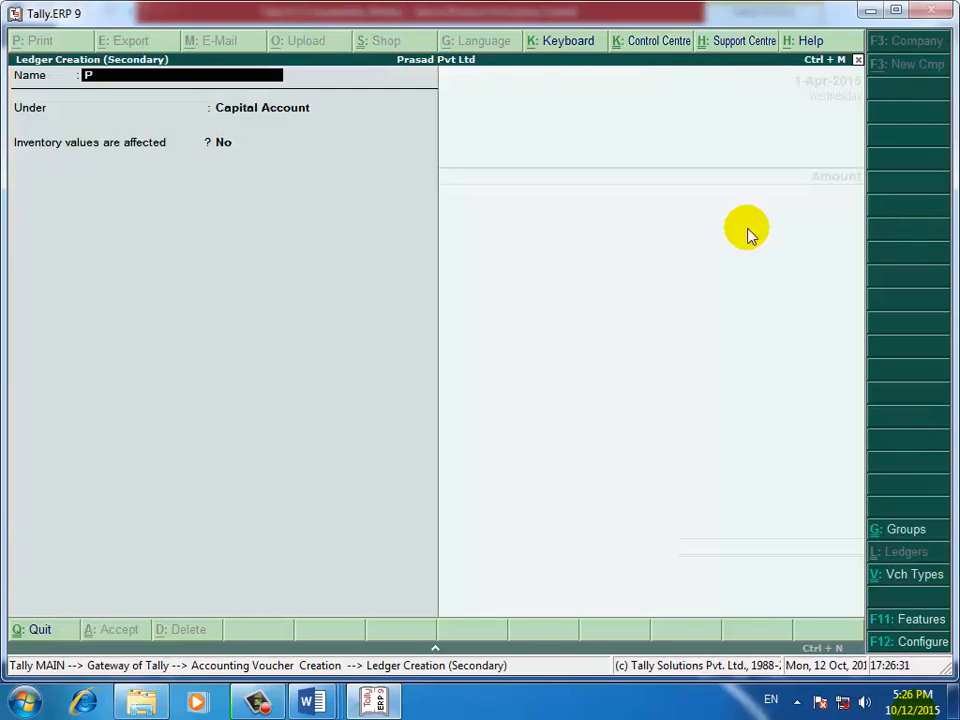
pyautogui.write('urchase of fur')
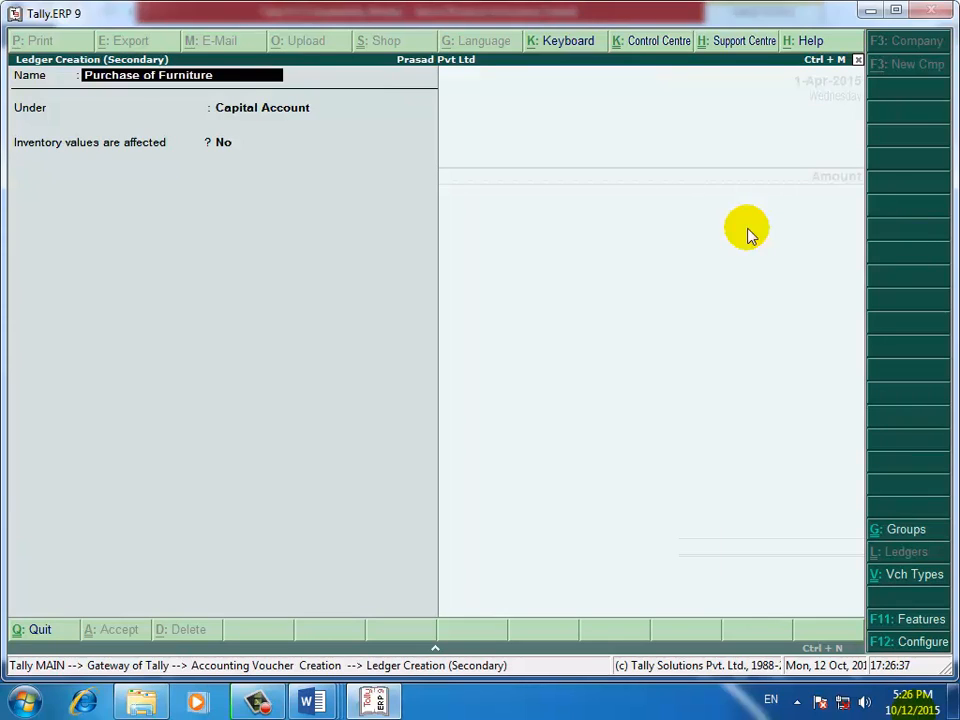
pyautogui.write('niture')
pyautogui.press('Return')
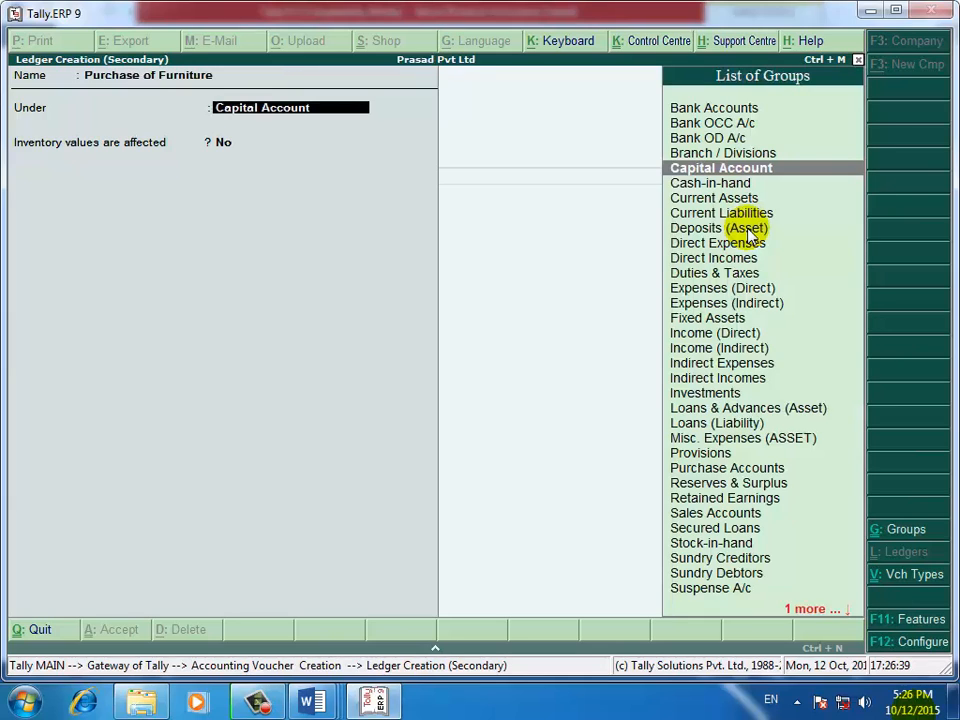
pyautogui.write('F')
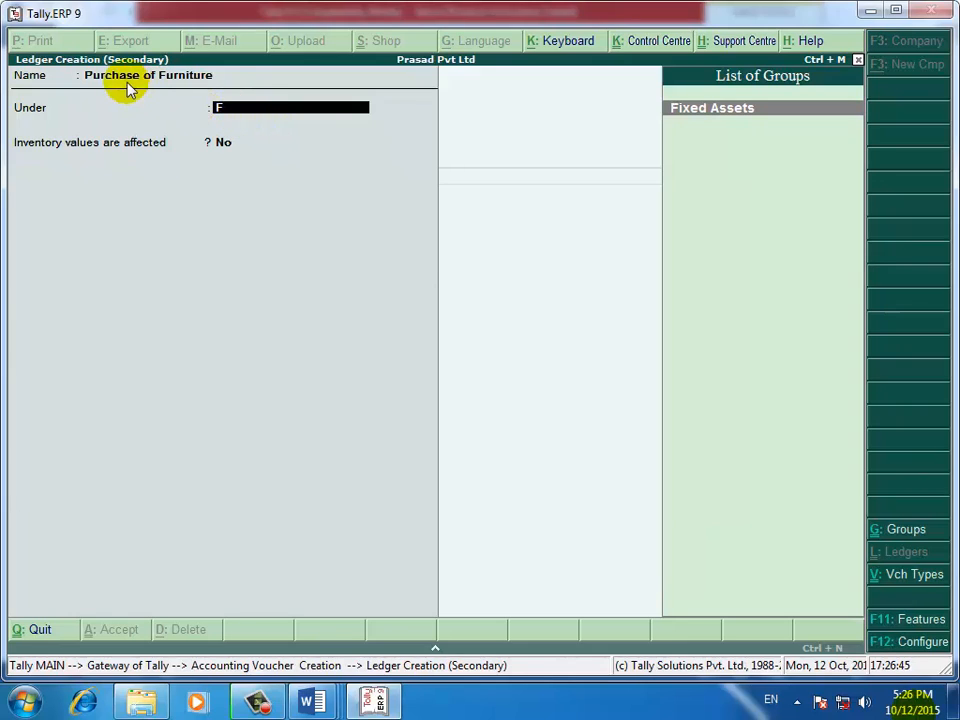
pyautogui.press('Return')
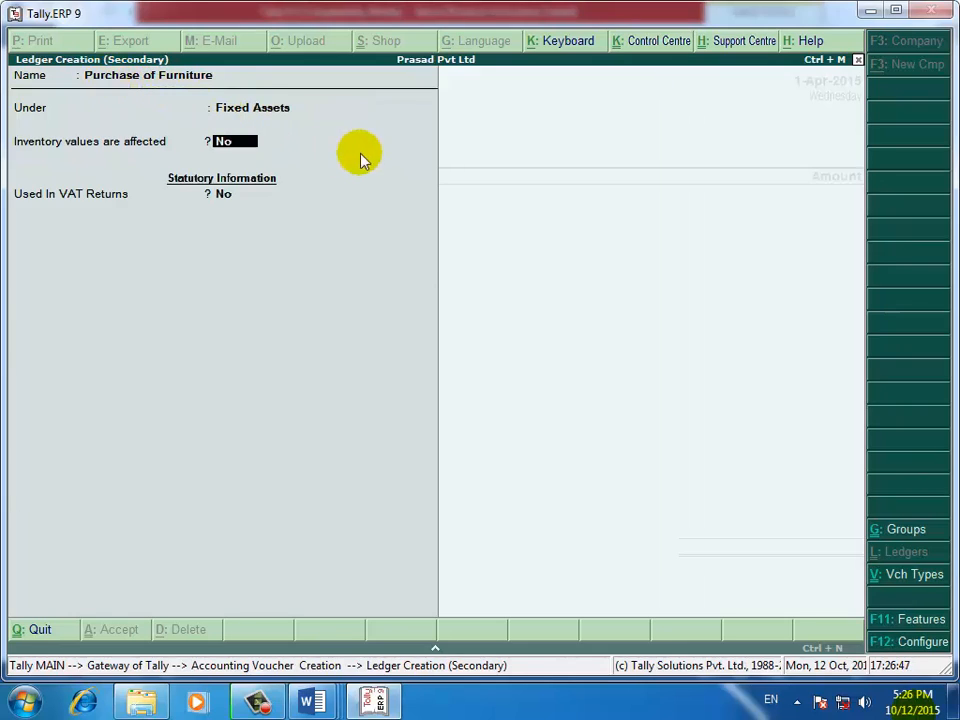
pyautogui.press('Return')
pyautogui.press('Return')
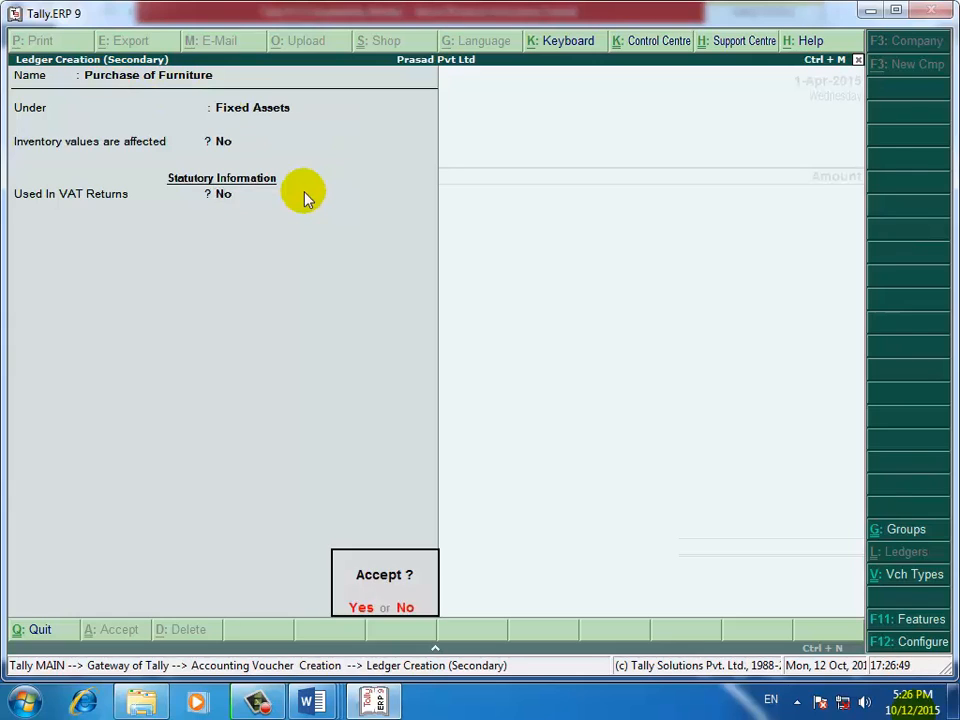
pyautogui.press('Return')
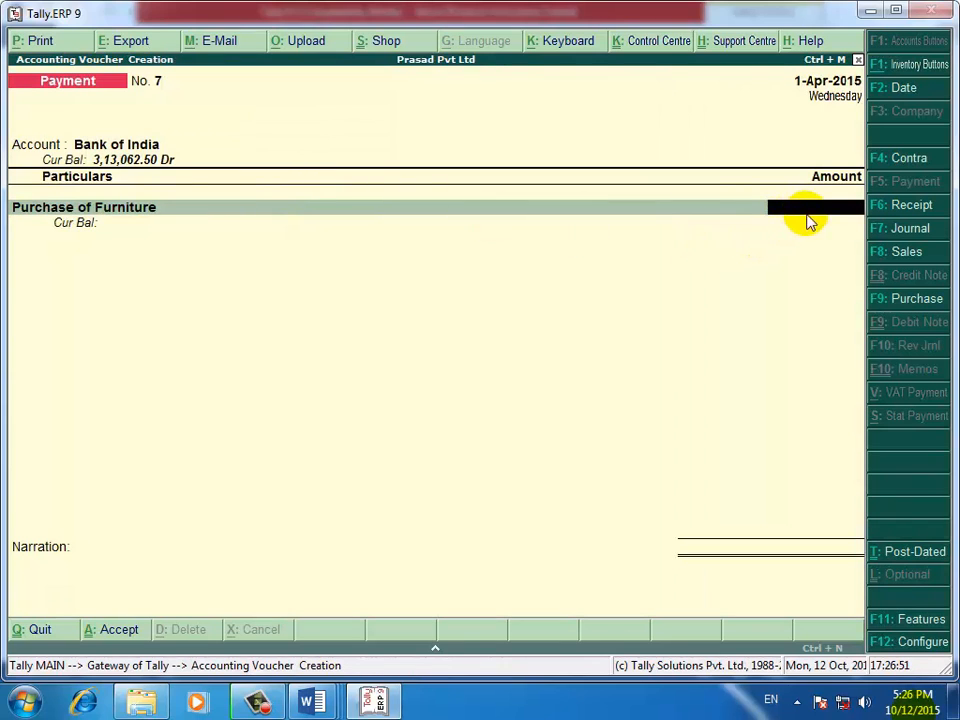
# Enter 50,000 as the amount for Purchase of Furniture and end the particulars list
pyautogui.write('50000')
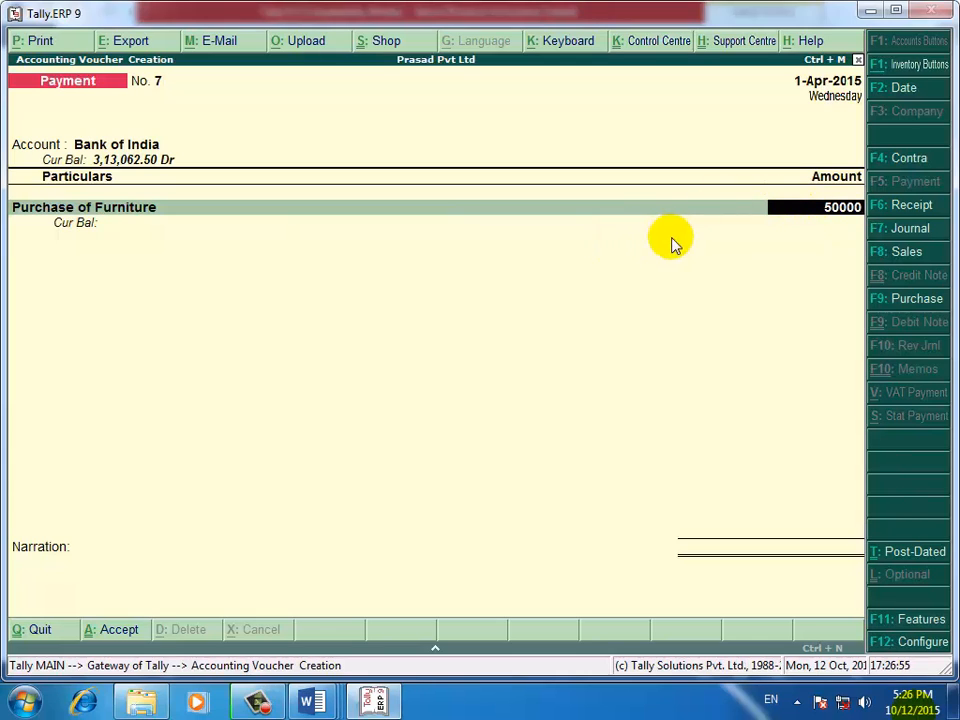
pyautogui.press('Return')
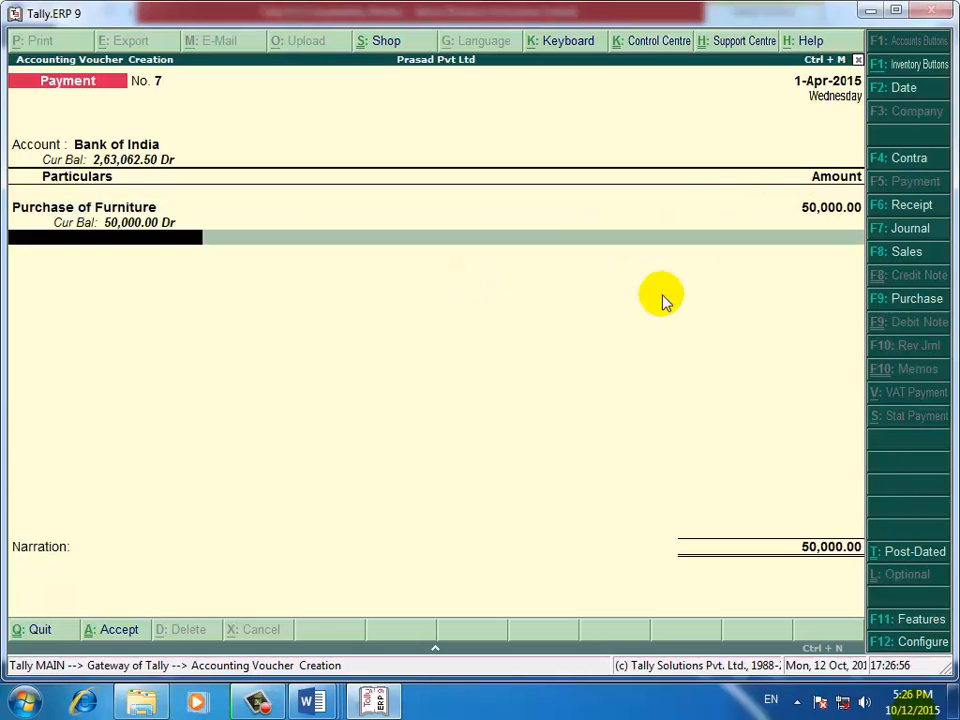
pyautogui.press('Return')
# Accept the Cheque bank allocation dated 1-Apr-2015 for Purchase of Furniture and save the payment voucher without a narration
pyautogui.press('Return')
pyautogui.press('Return')
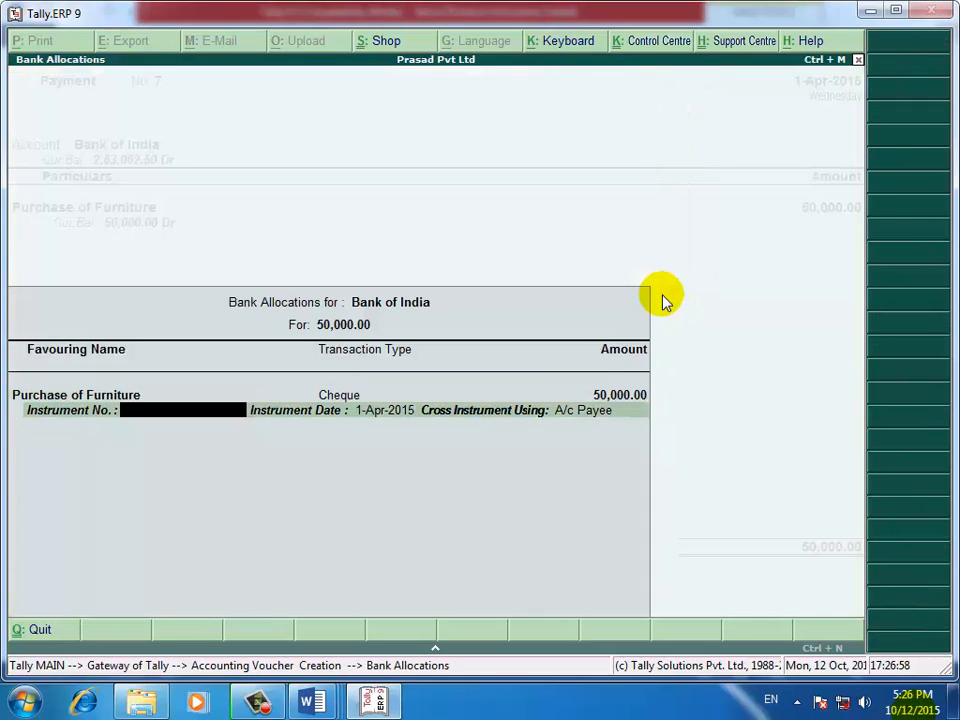
pyautogui.press('Return')
pyautogui.press('Return')
pyautogui.press('Return')
pyautogui.press('Return')
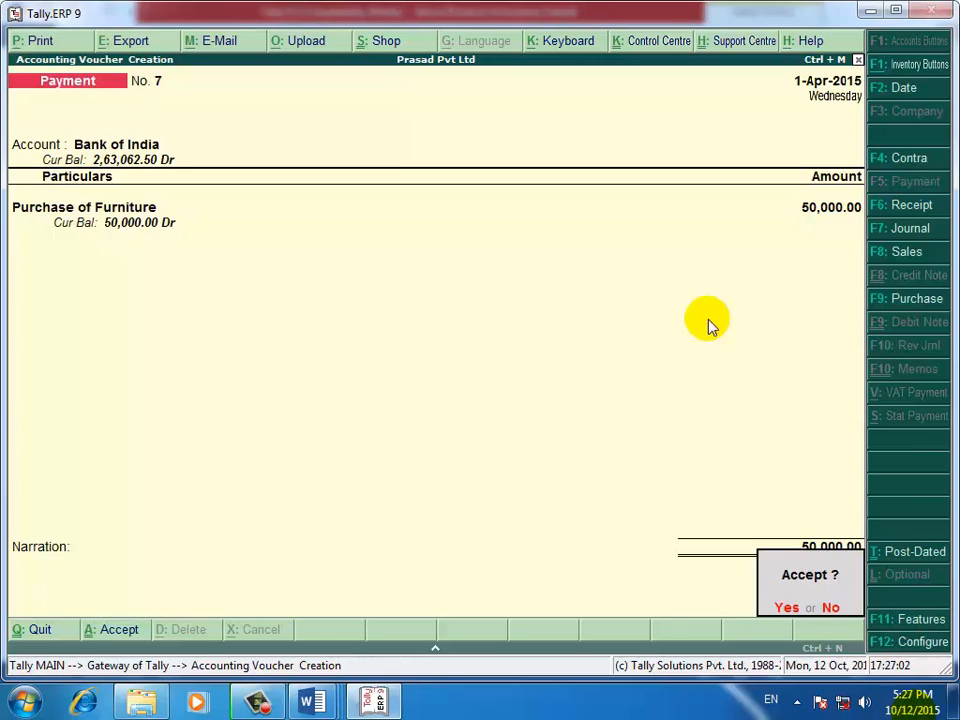
pyautogui.press('Return')
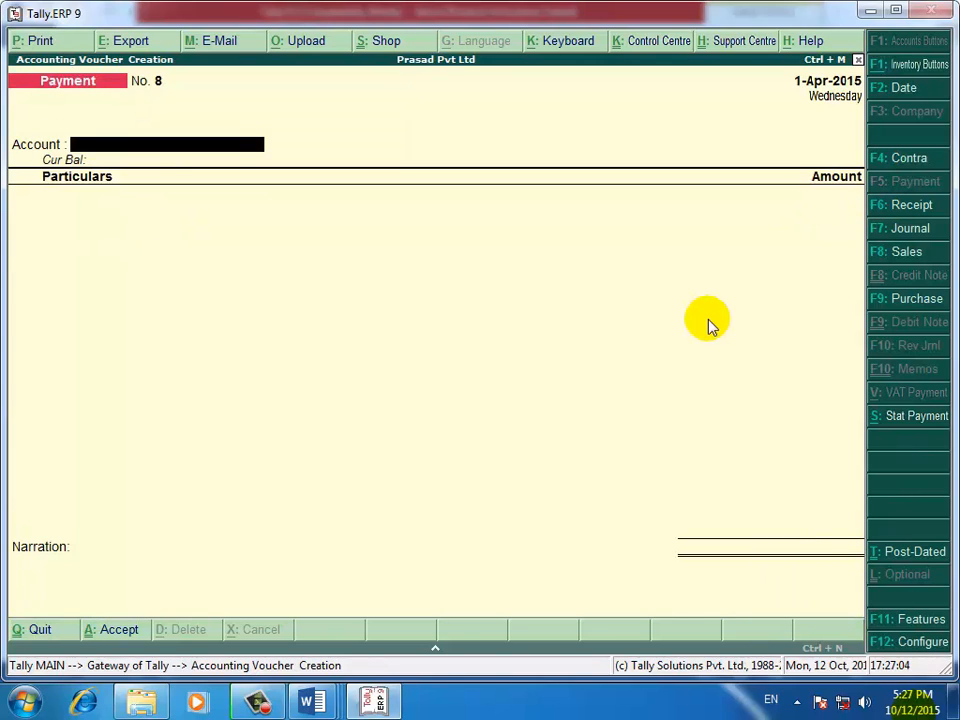
# Leave voucher entry and display the company's Statistics report from the Statements of Accounts
pyautogui.press('Escape')
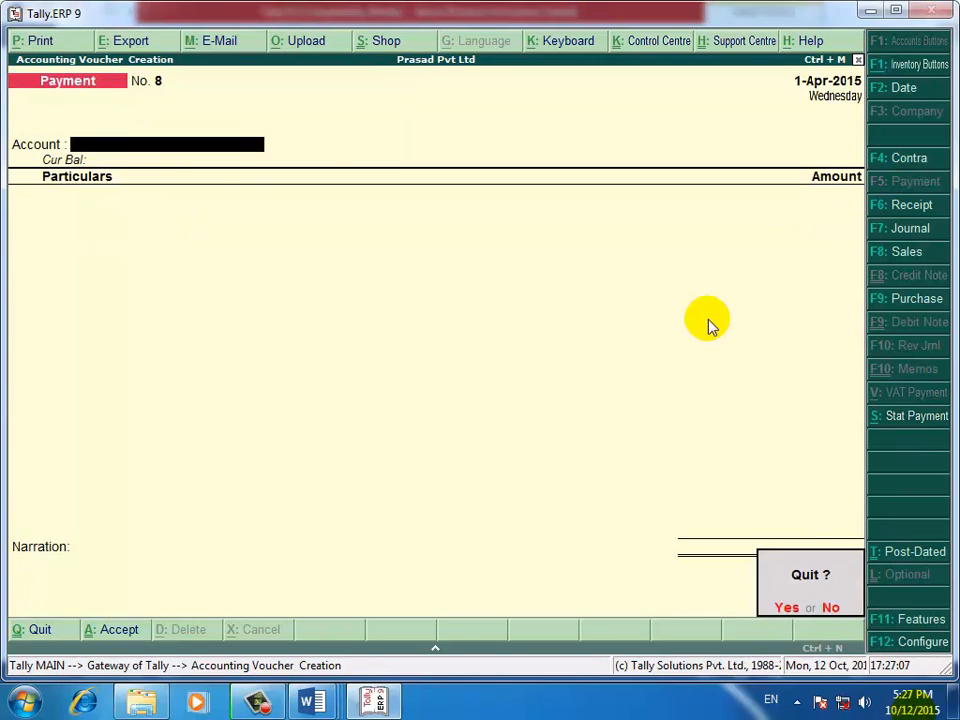
pyautogui.press('Return')
pyautogui.press('Down')
pyautogui.press('Down')
pyautogui.press('Down')
pyautogui.press('Down')
pyautogui.press('Down')
pyautogui.press('Down')
pyautogui.press('Down')
pyautogui.press('Down')
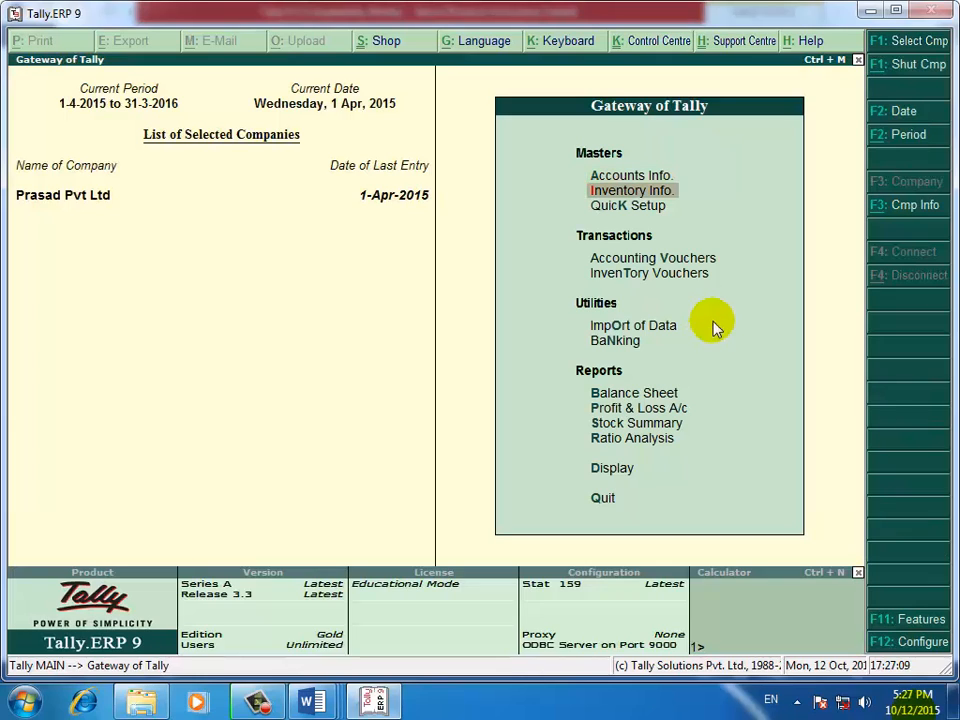
pyautogui.press('Down')
pyautogui.press('Down')
pyautogui.press('Down')
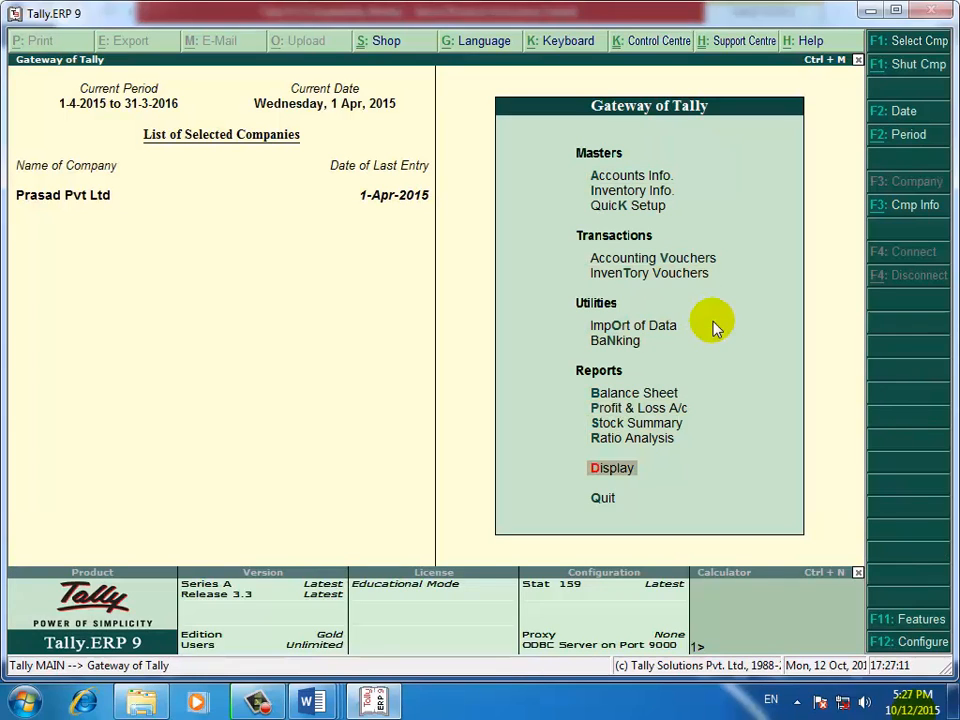
pyautogui.press('Return')
pyautogui.press('Down')
pyautogui.press('Down')
pyautogui.press('Down')
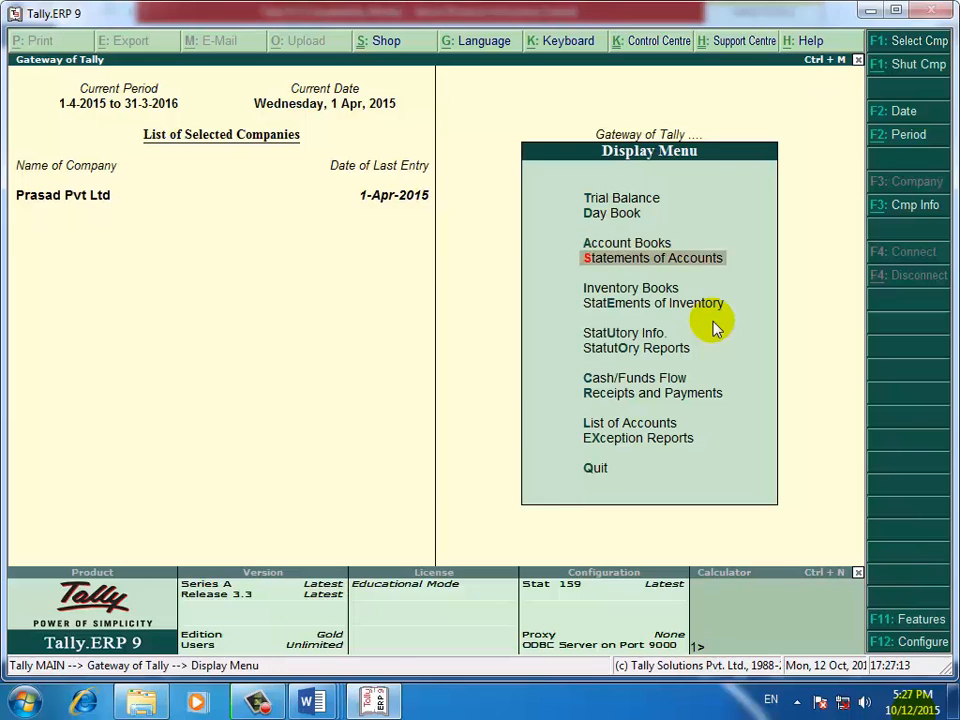
pyautogui.press('Return')
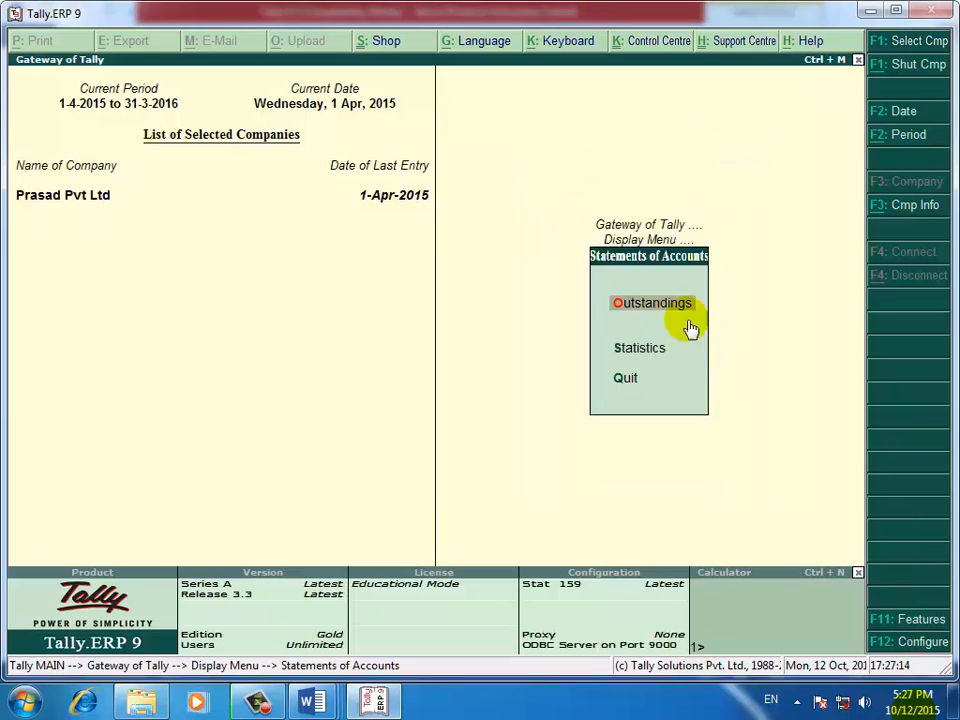
pyautogui.click(648, 362)
# Examine the April list of payment vouchers reached from the Payment row in Statistics and leave the reports
pyautogui.press('Down')
pyautogui.press('Down')
pyautogui.press('Down')
pyautogui.press('Down')
pyautogui.press('Down')
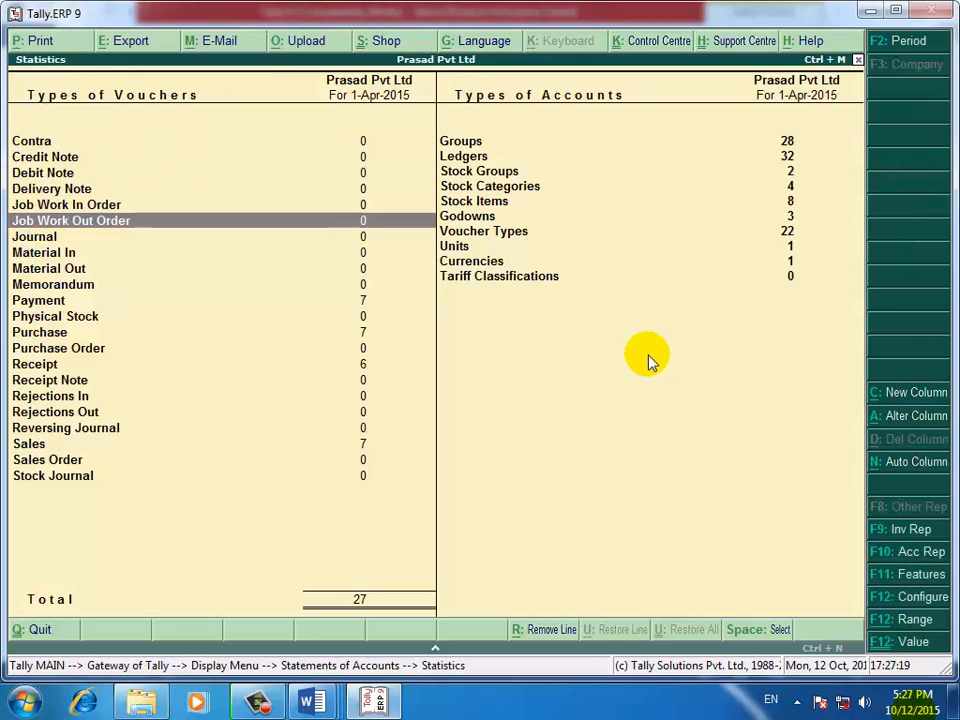
pyautogui.press('Down')
pyautogui.press('Down')
pyautogui.press('Down')
pyautogui.press('Down')
pyautogui.press('Down')
pyautogui.press('Return')
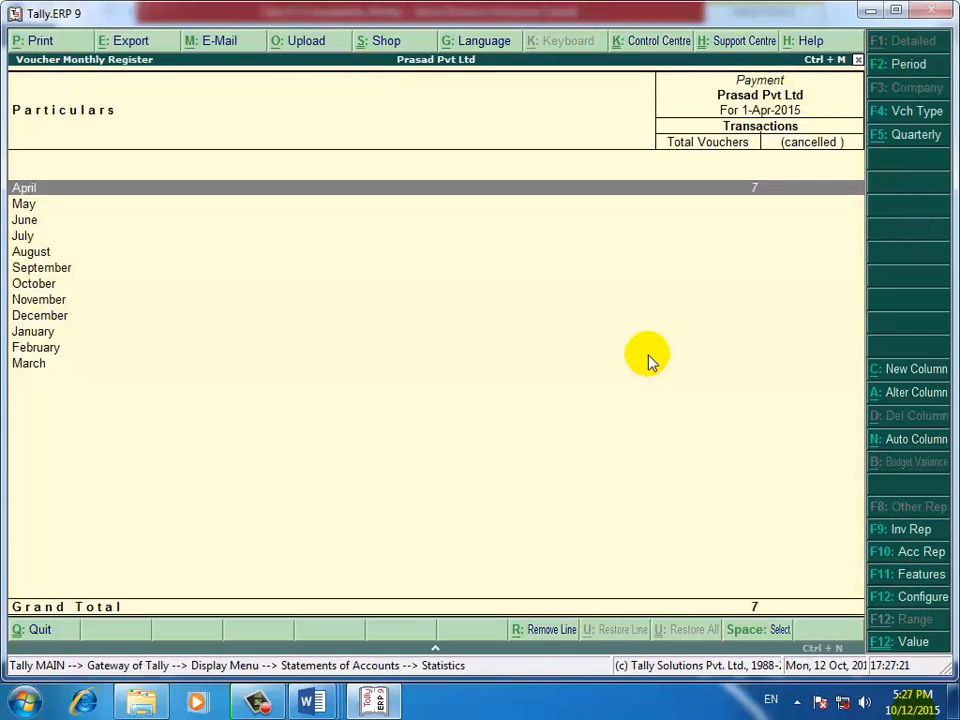
pyautogui.press('Return')
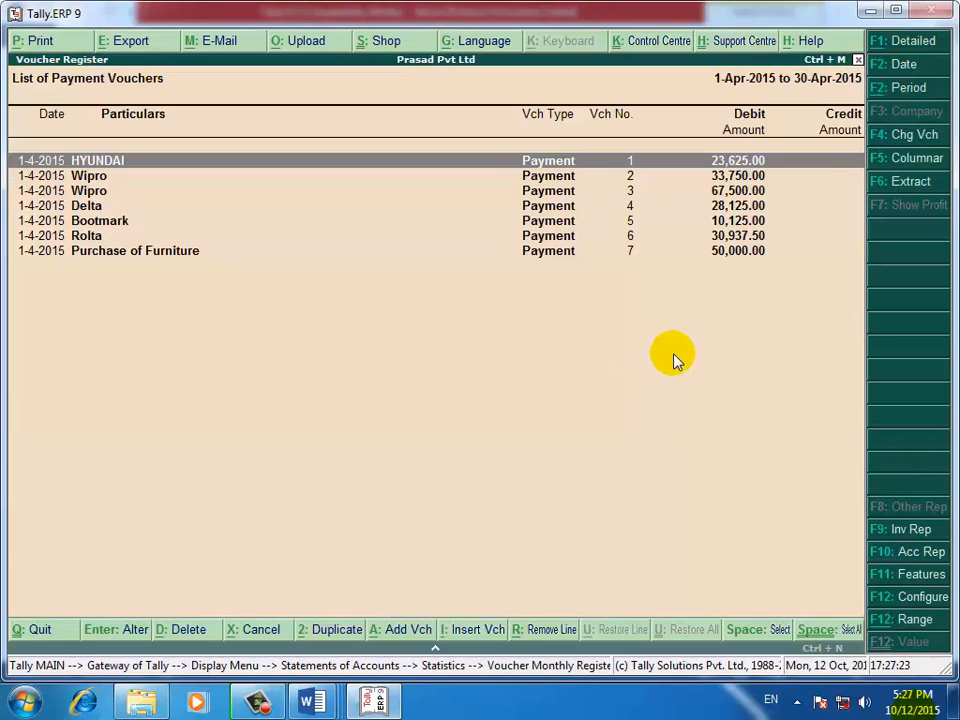
pyautogui.press('Escape')
pyautogui.press('Escape')
pyautogui.press('Escape')
pyautogui.press('Escape')
pyautogui.press('Escape')
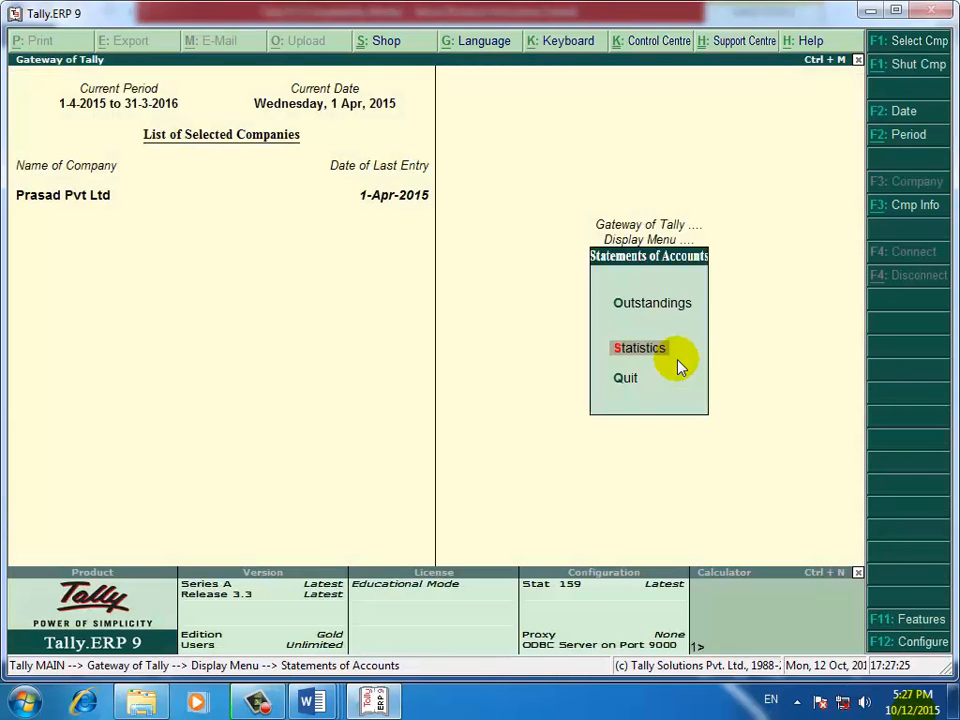
# Return to accounting voucher creation and switch the blank voucher from Payment to Receipt
pyautogui.press('Down')
pyautogui.press('Up')
pyautogui.press('Up')
pyautogui.press('Up')
pyautogui.press('Up')
pyautogui.press('Up')
pyautogui.press('Up')
pyautogui.press('Up')
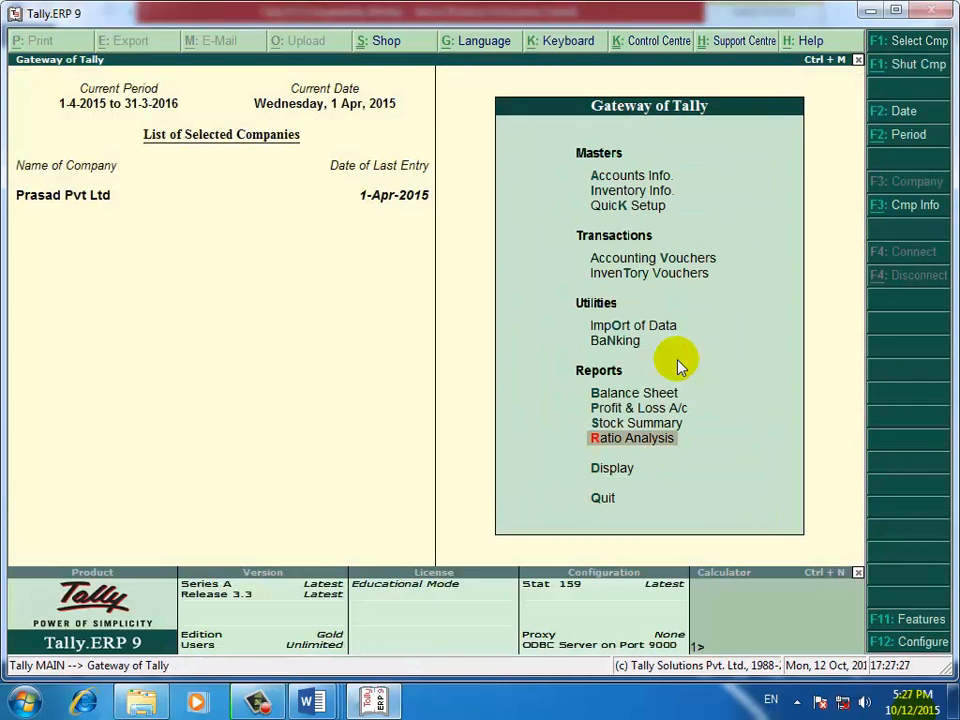
pyautogui.press('Up')
pyautogui.press('Up')
pyautogui.press('Return')
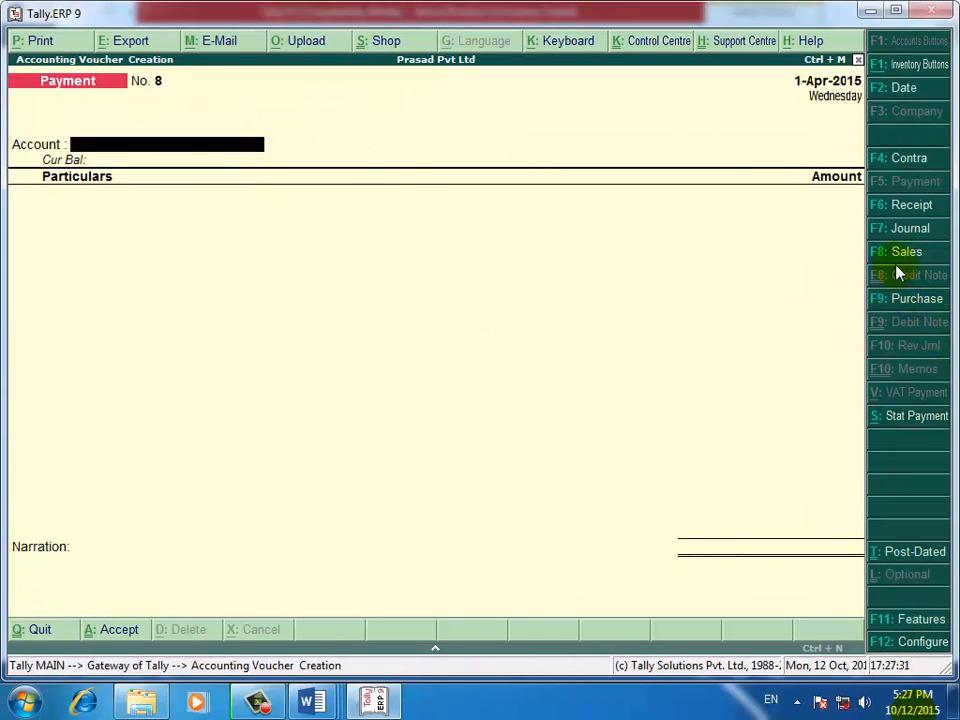
pyautogui.click(900, 207)
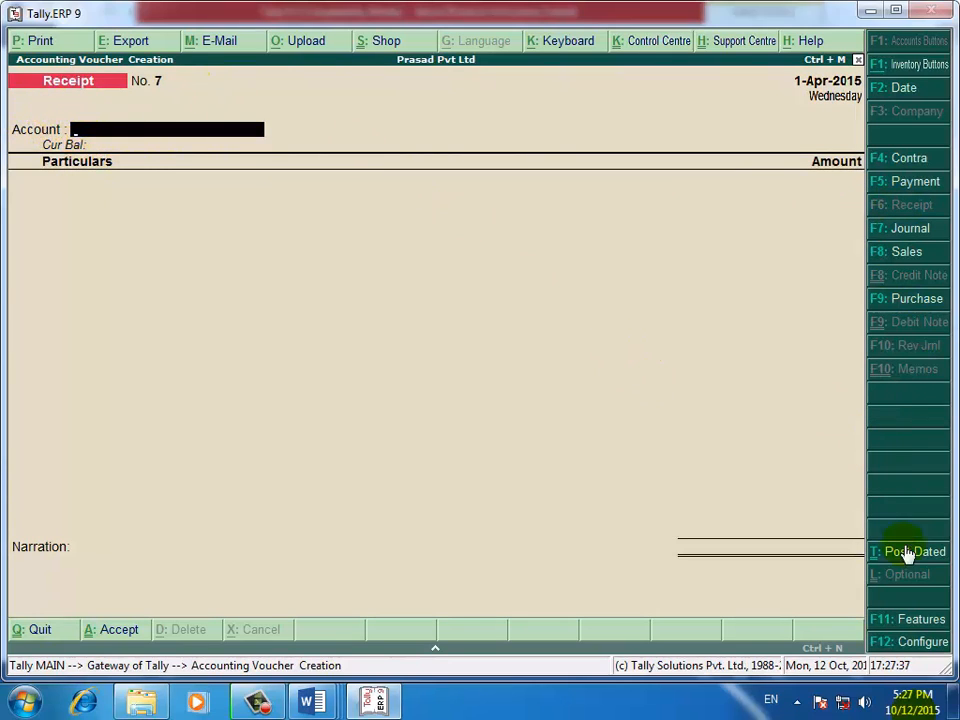
# Review the single entry mode option in the Receipt configuration and quit voucher entry without changes
pyautogui.click(908, 645)
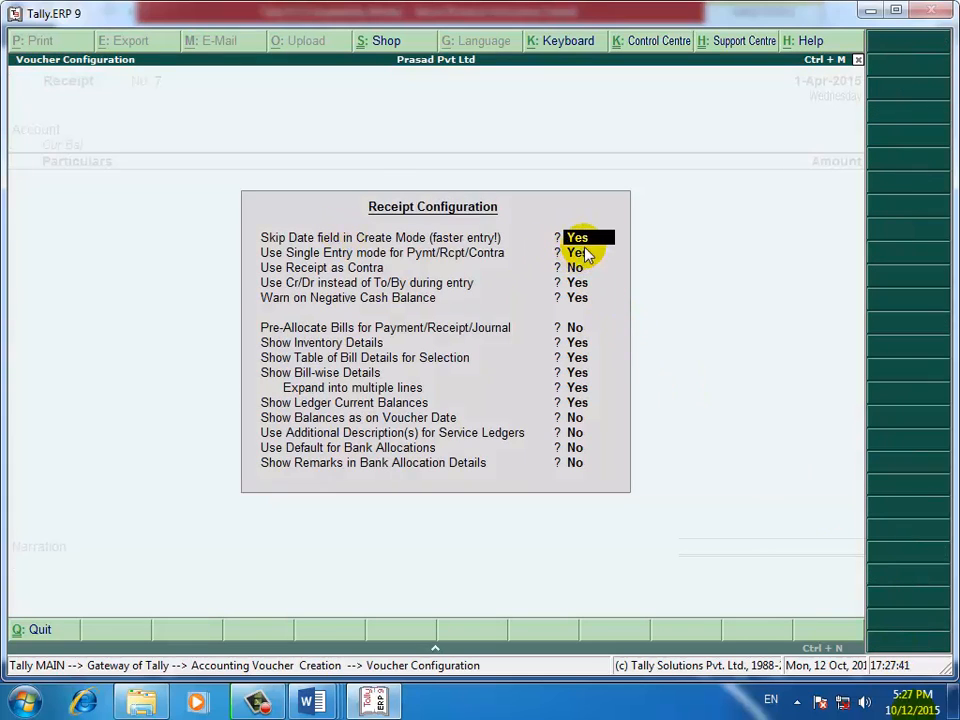
pyautogui.press('Escape')
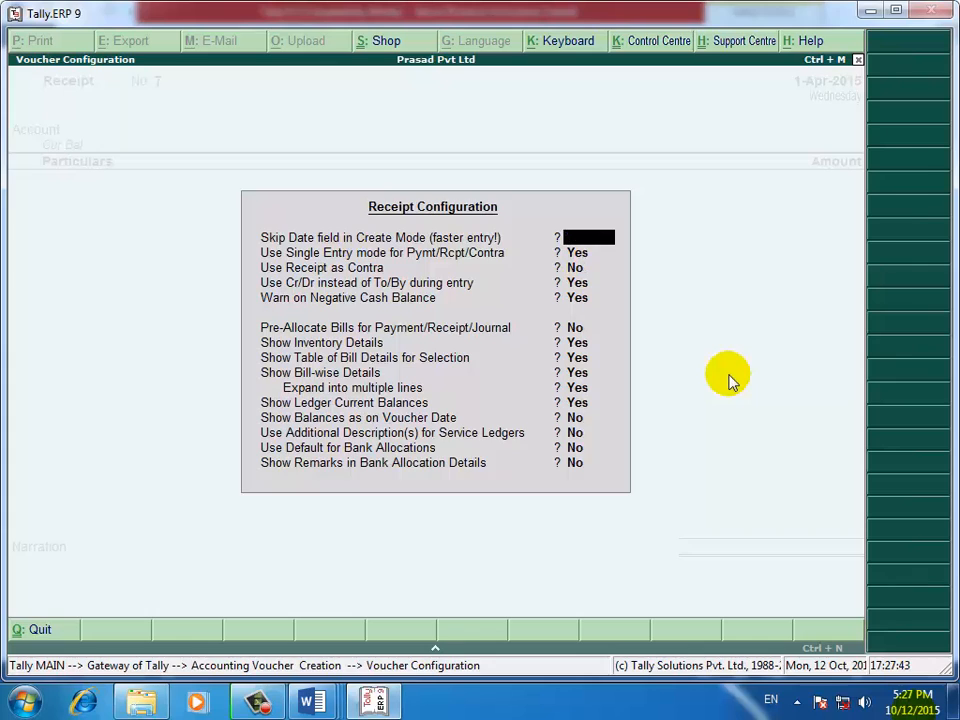
pyautogui.press('Escape')
pyautogui.press('Return')
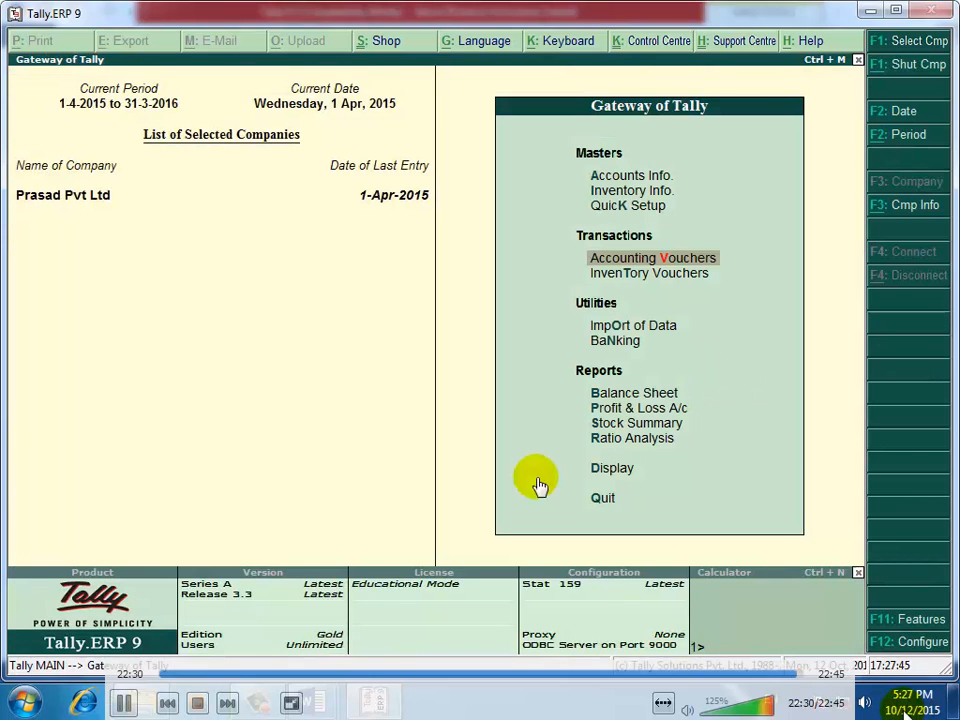
pyautogui.click(257, 700)
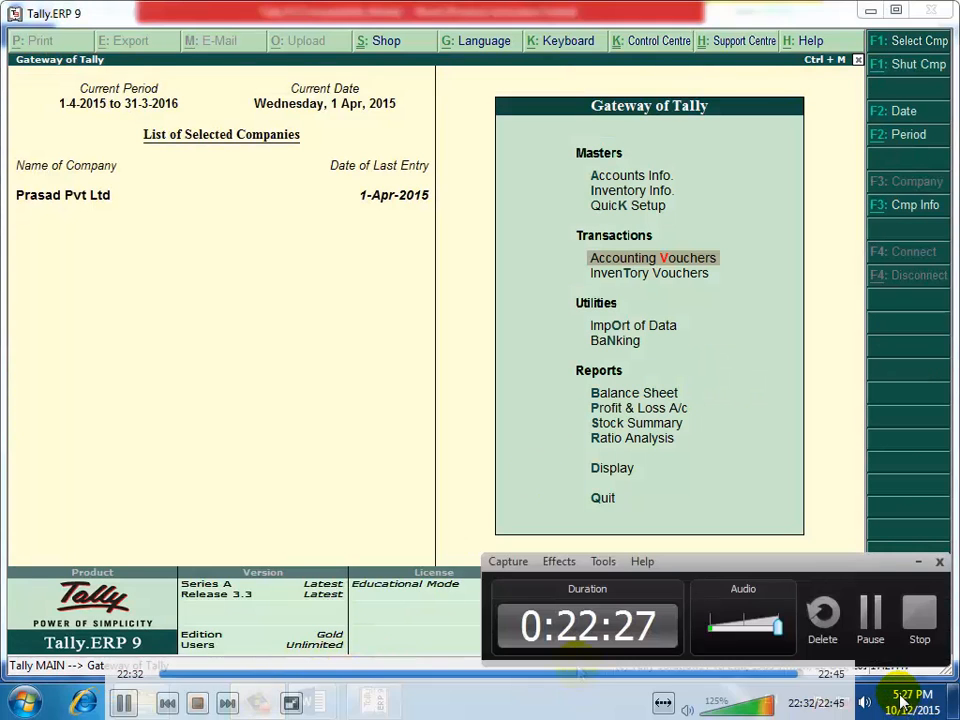
pyautogui.click(918, 562)
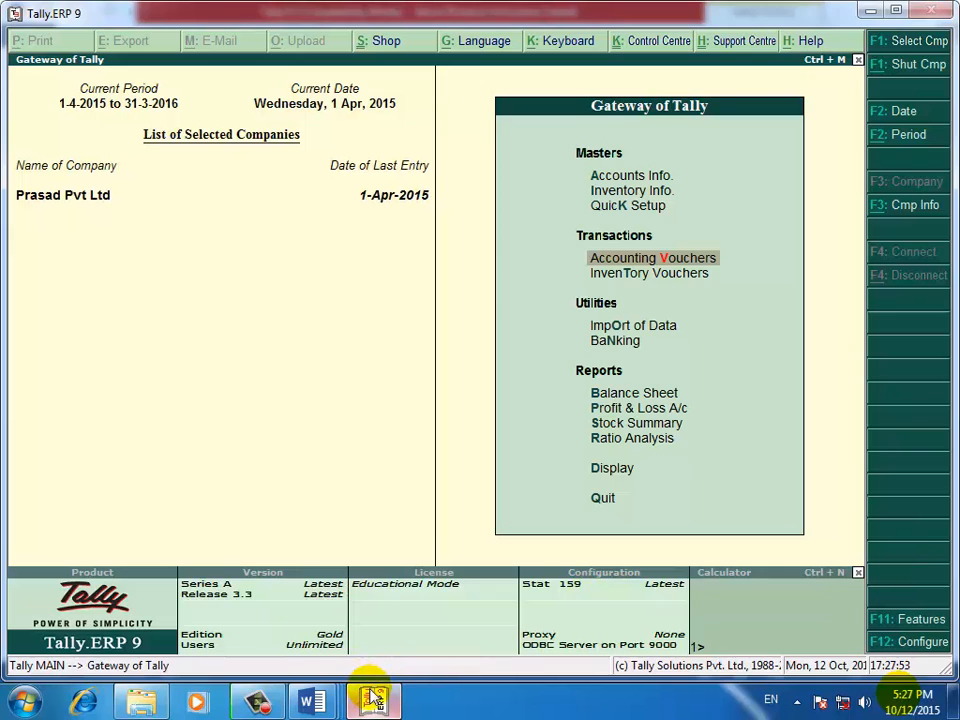
pyautogui.moveTo(325, 702)
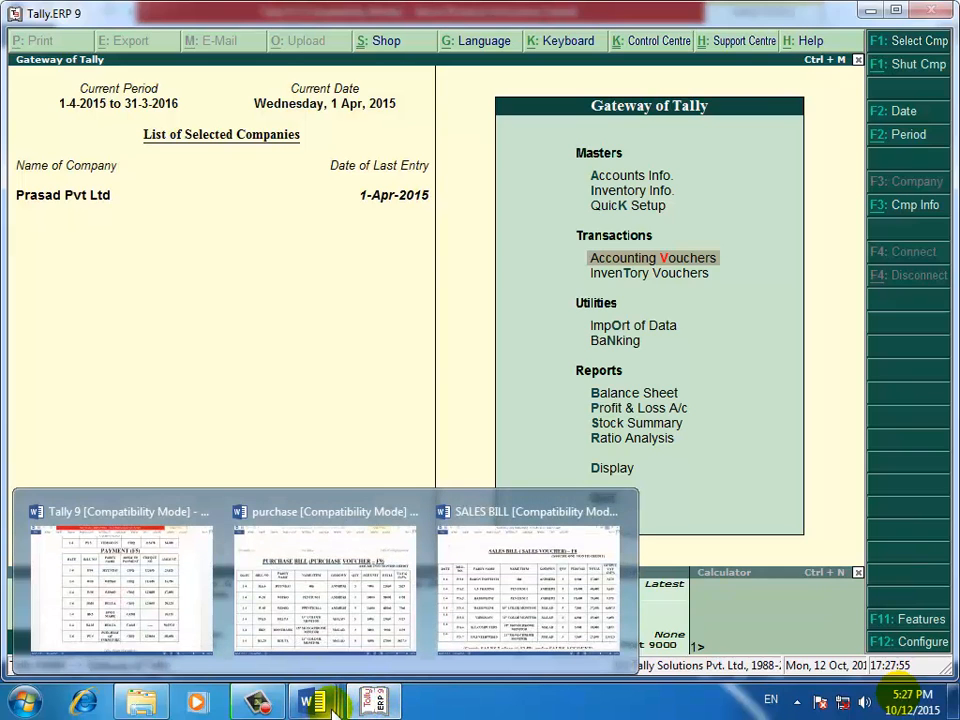